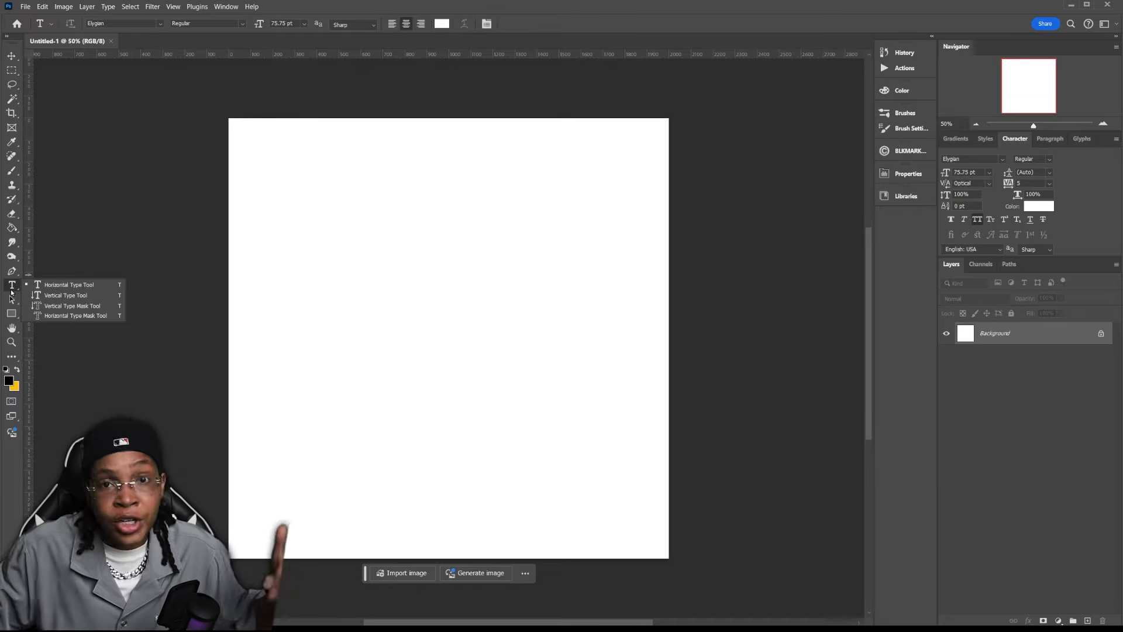
Activate the Horizontal Type tool and examine the available font preview sizes and type language options.
{"action": "left_click", "coordinate": [69, 284]}
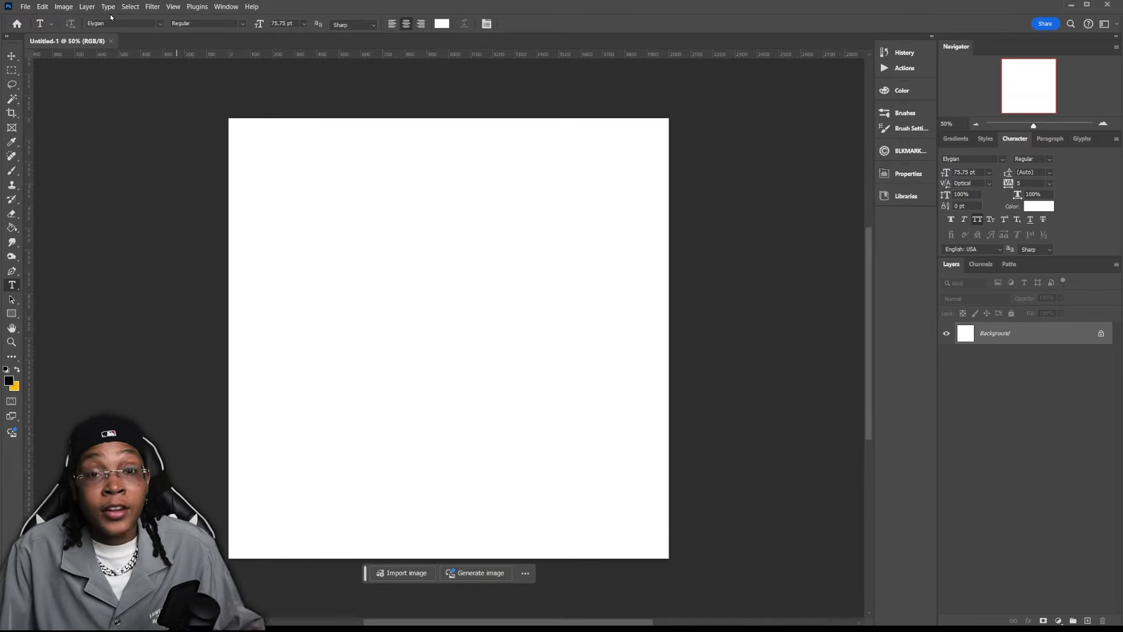
{"action": "left_click", "coordinate": [108, 7]}
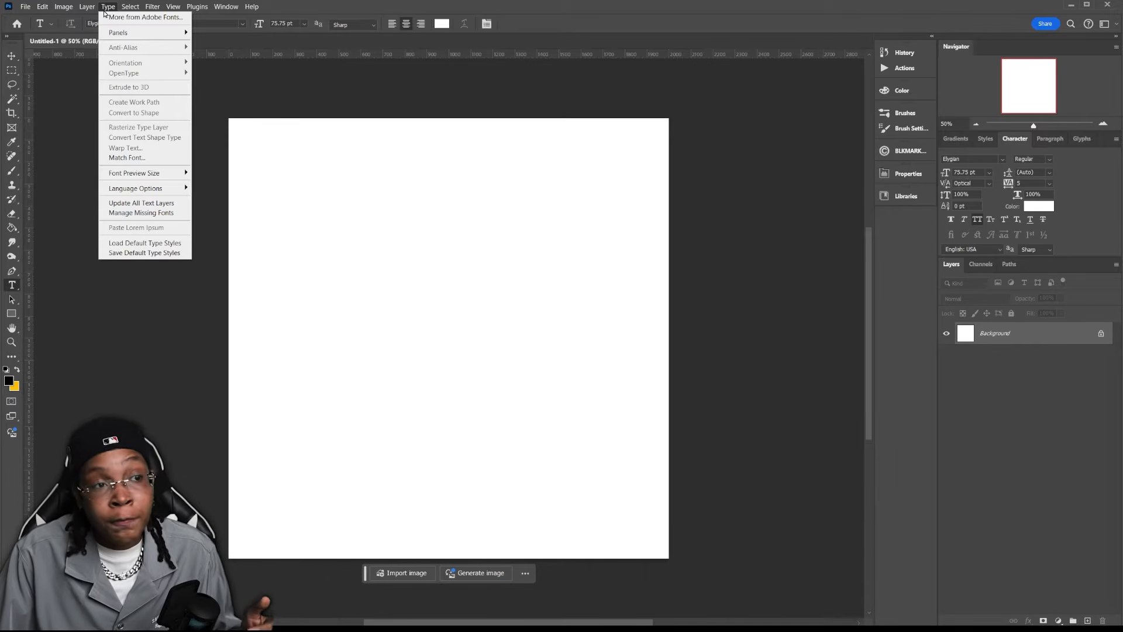
{"action": "mouse_move", "coordinate": [132, 34]}
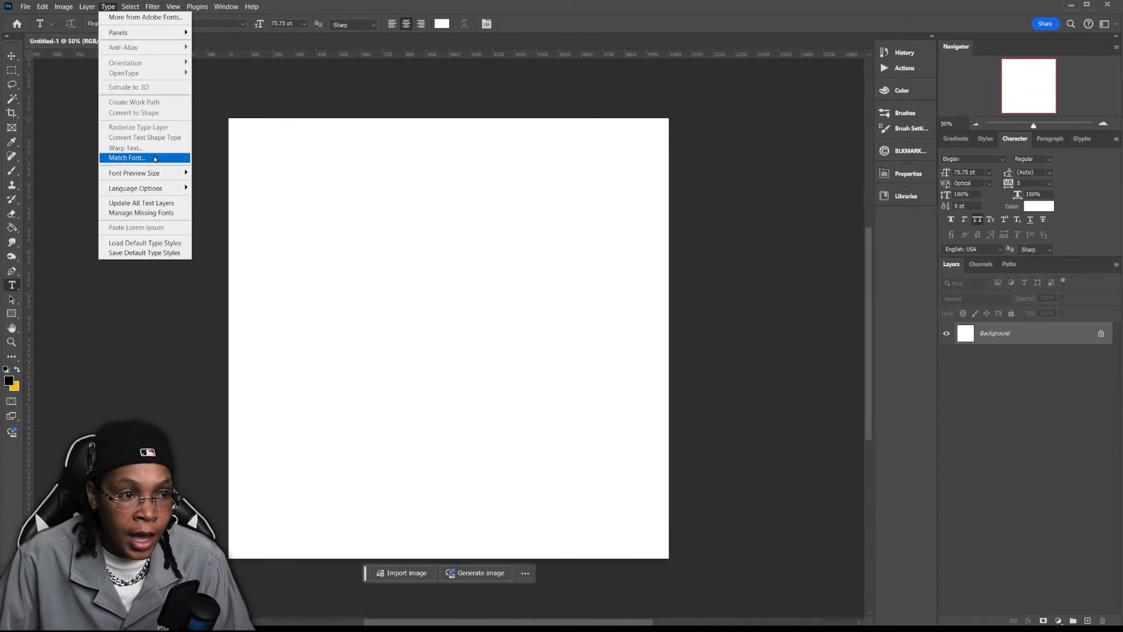
{"action": "mouse_move", "coordinate": [161, 174]}
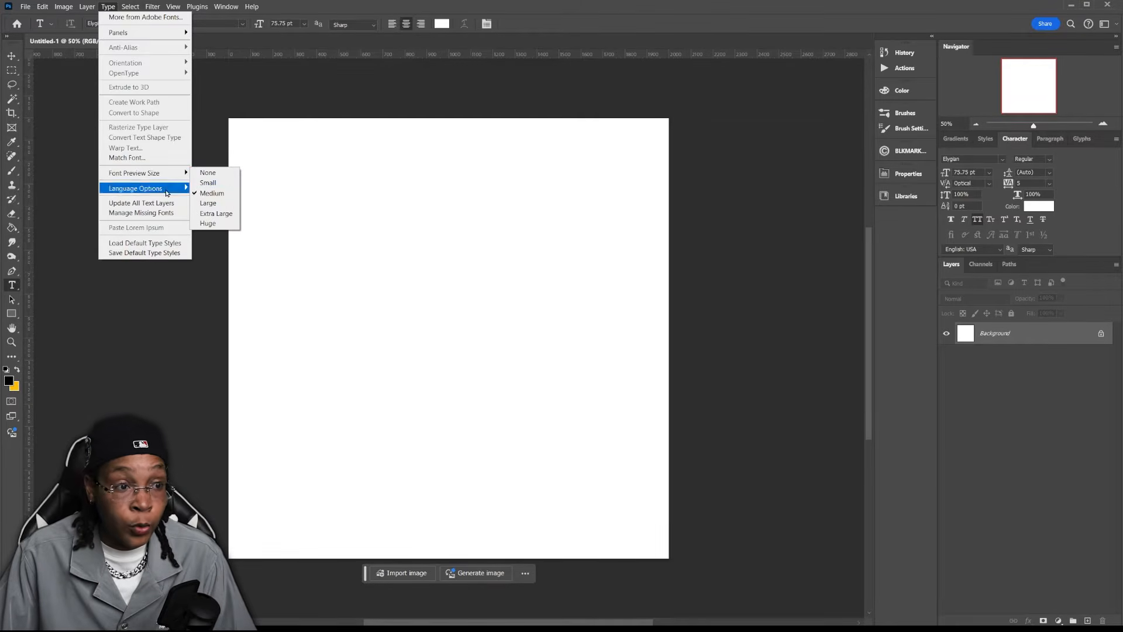
{"action": "mouse_move", "coordinate": [166, 193]}
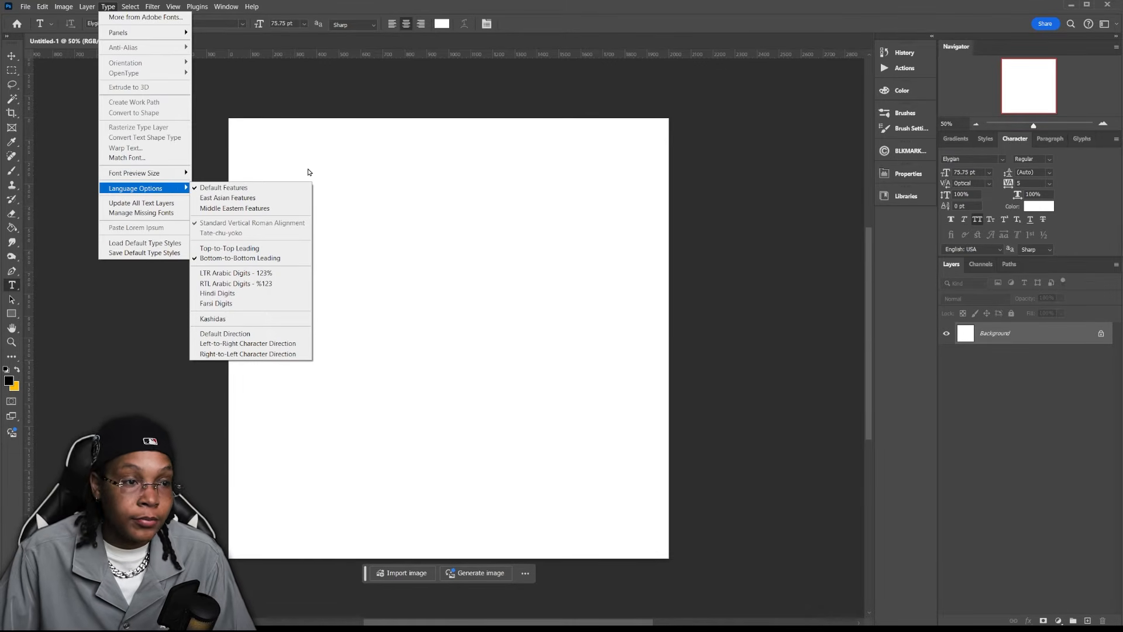
{"action": "left_click", "coordinate": [336, 359]}
Set the text colour to black.
{"action": "left_click", "coordinate": [445, 22]}
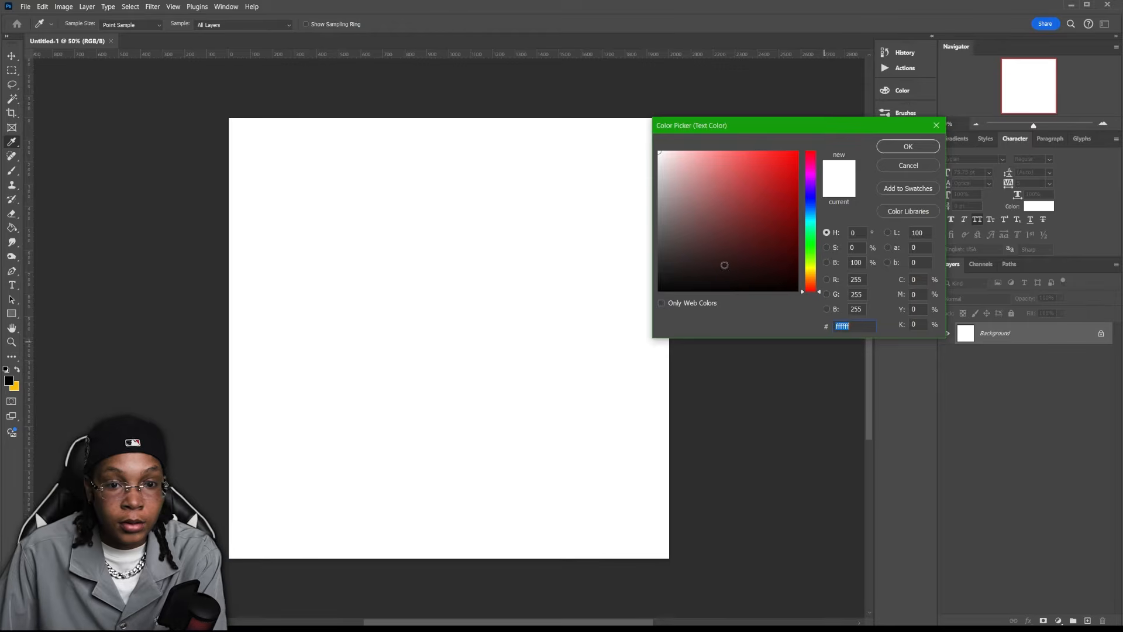
{"action": "left_click", "coordinate": [659, 290]}
{"action": "left_click", "coordinate": [890, 147]}
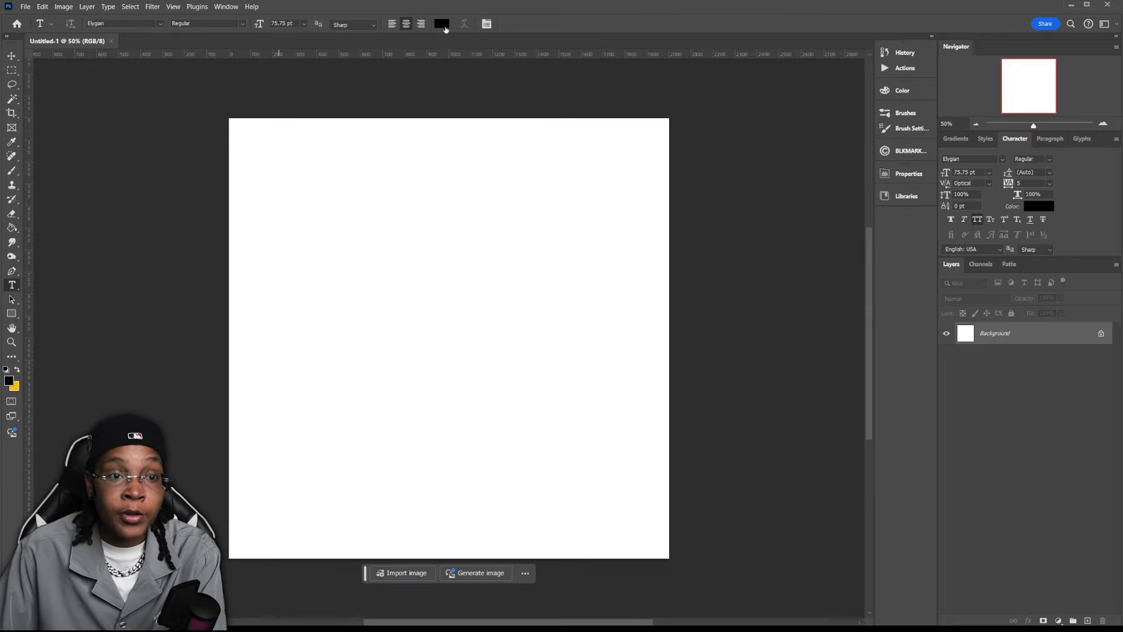
Hide and restore the character and paragraph settings, and open the tracking presets.
{"action": "left_click", "coordinate": [486, 24]}
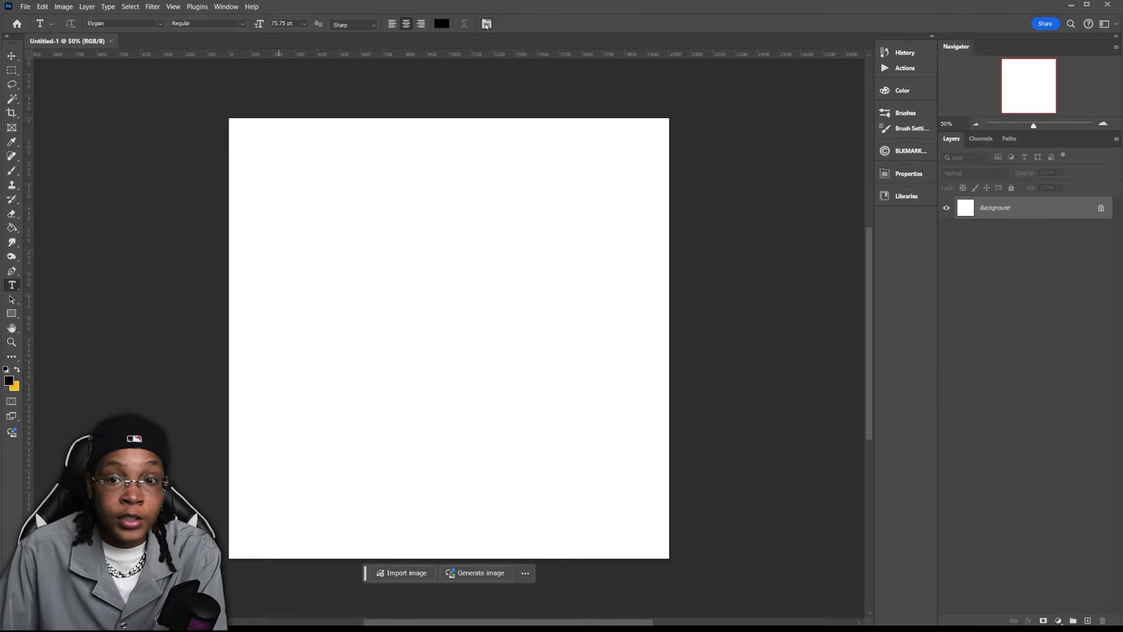
{"action": "left_click", "coordinate": [486, 24]}
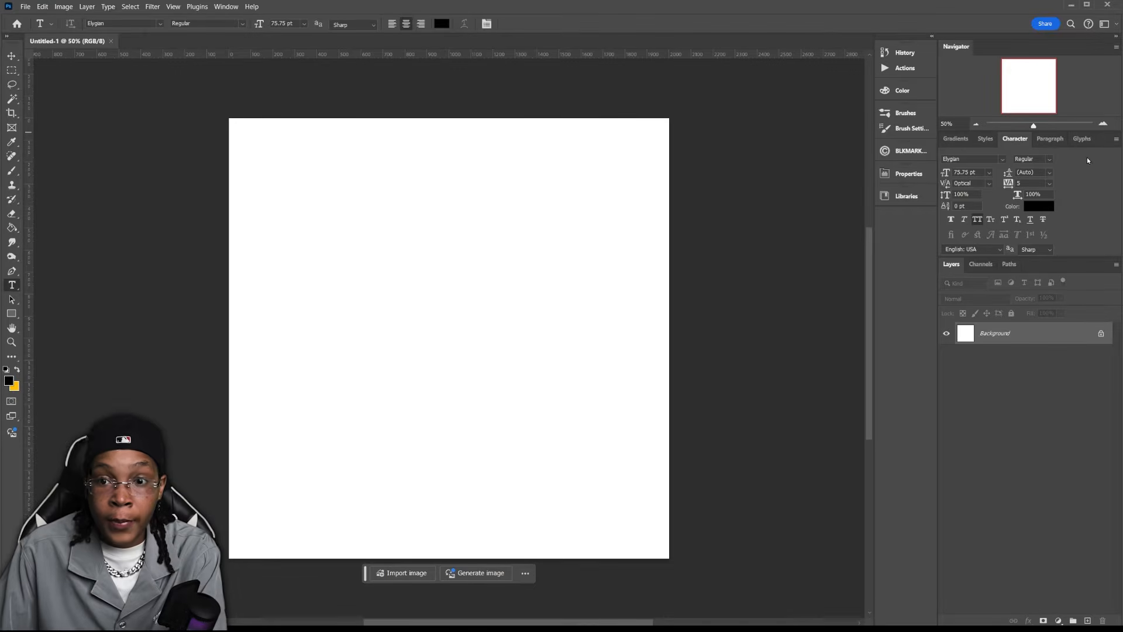
{"action": "left_click", "coordinate": [1050, 183]}
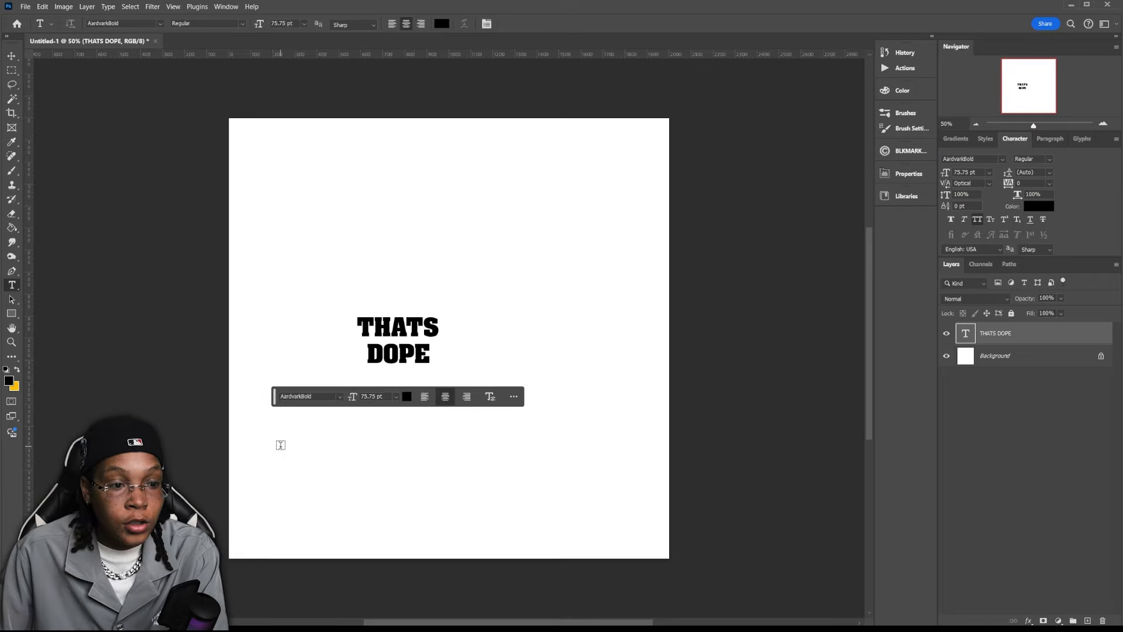
Enlarge all of the THATS DOPE text to 323 pt and reposition it on the canvas, with the floating task bar moved clear.
{"action": "left_click_drag", "start_coordinate": [277, 406], "coordinate": [333, 580]}
{"action": "left_click", "coordinate": [395, 352]}
{"action": "double_click", "coordinate": [395, 352]}
{"action": "key", "text": "ctrl+a"}
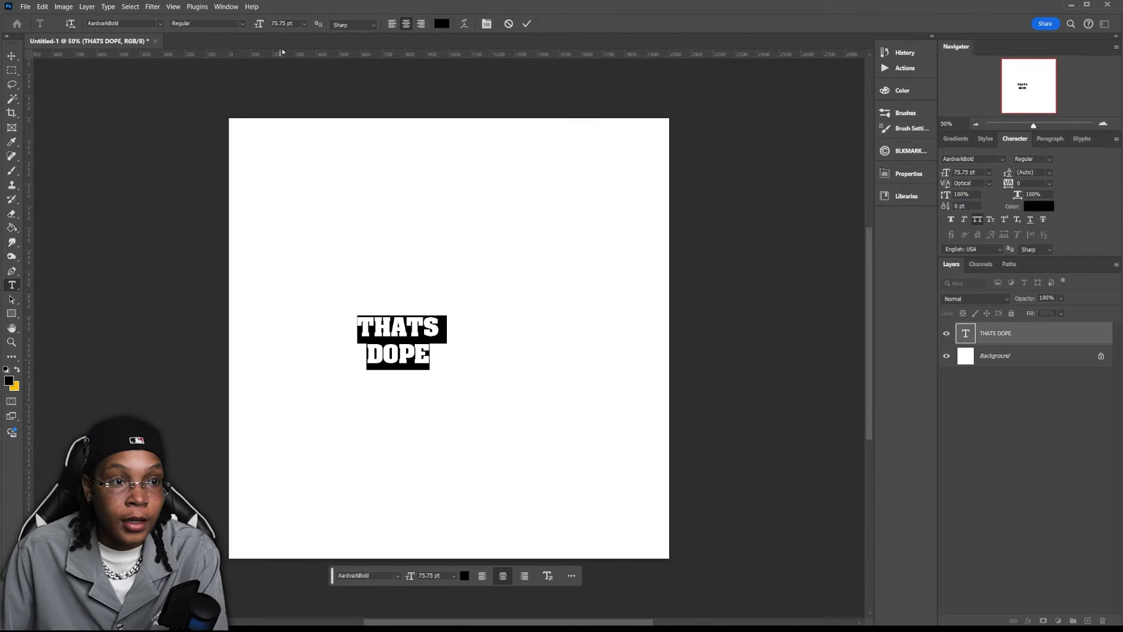
{"action": "left_click_drag", "start_coordinate": [259, 23], "coordinate": [394, 34]}
{"action": "left_click_drag", "start_coordinate": [597, 232], "coordinate": [655, 206]}
Try wide tracking values of 700 and 320 on both words of the text, and reset the tracking to 0.
{"action": "triple_click", "coordinate": [594, 266]}
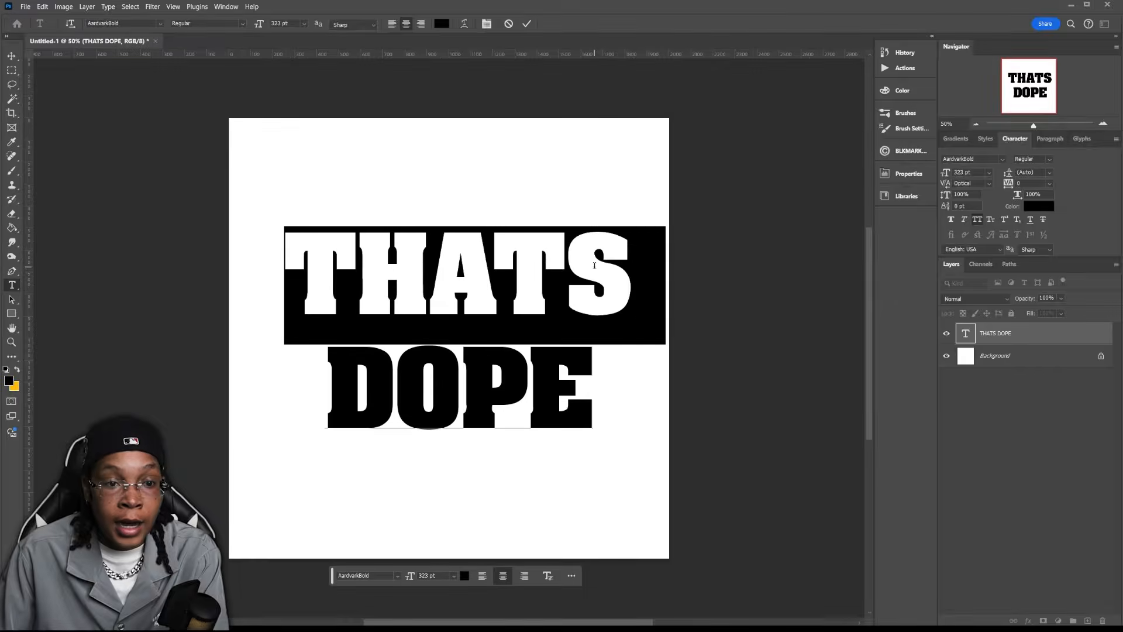
{"action": "left_click", "coordinate": [594, 266]}
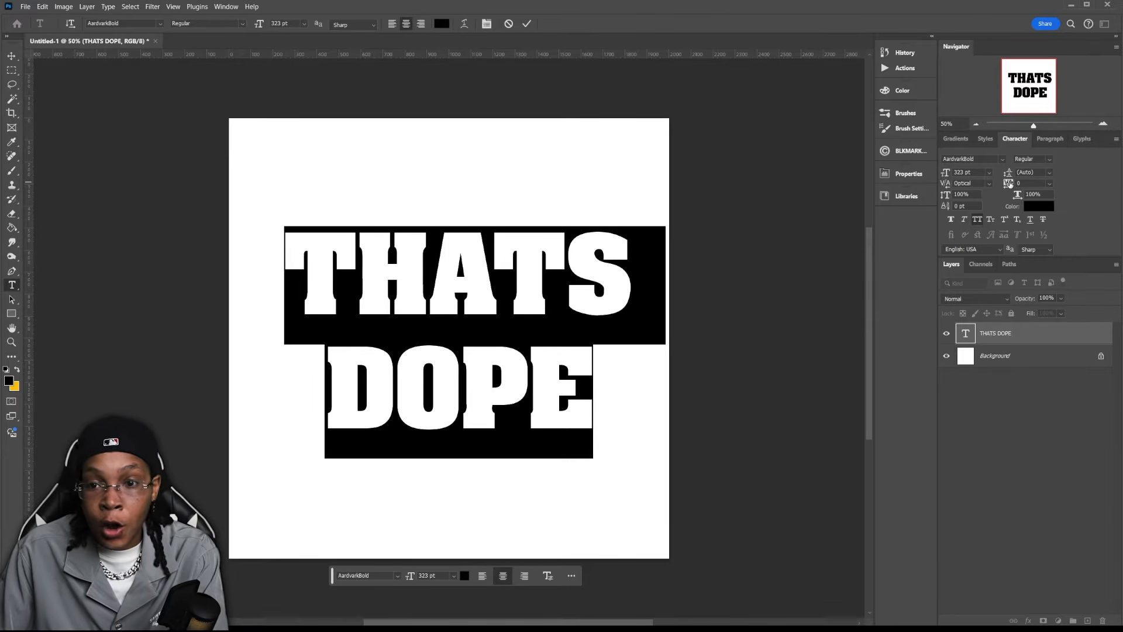
{"action": "left_click_drag", "start_coordinate": [1009, 185], "coordinate": [1029, 183]}
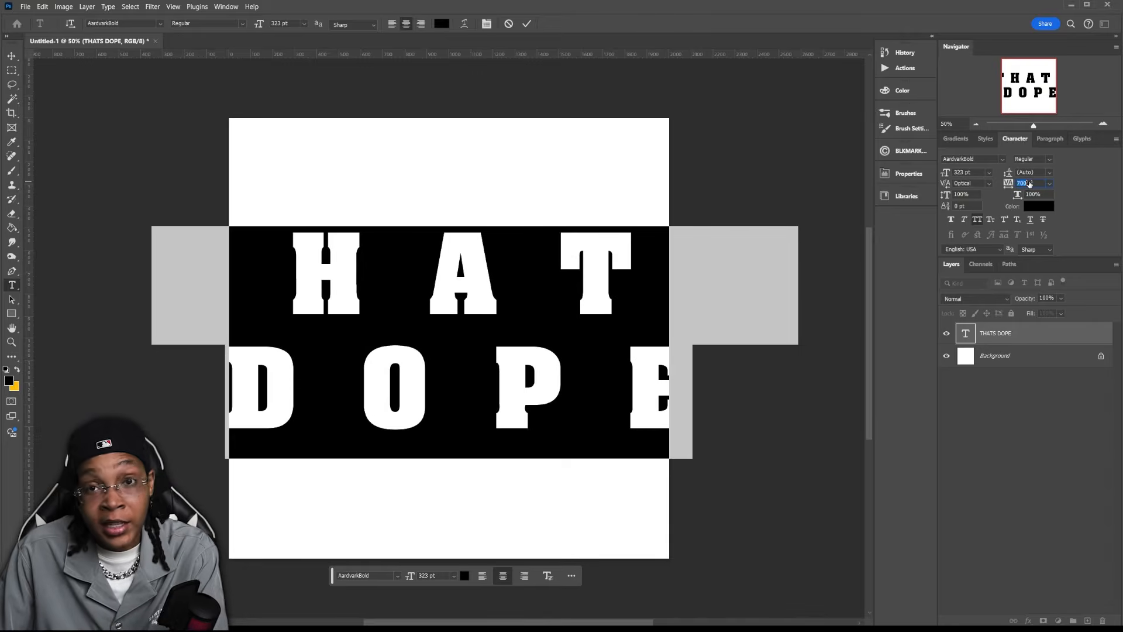
{"action": "left_click_drag", "start_coordinate": [1030, 184], "coordinate": [1020, 186]}
{"action": "left_click", "coordinate": [1050, 183]}
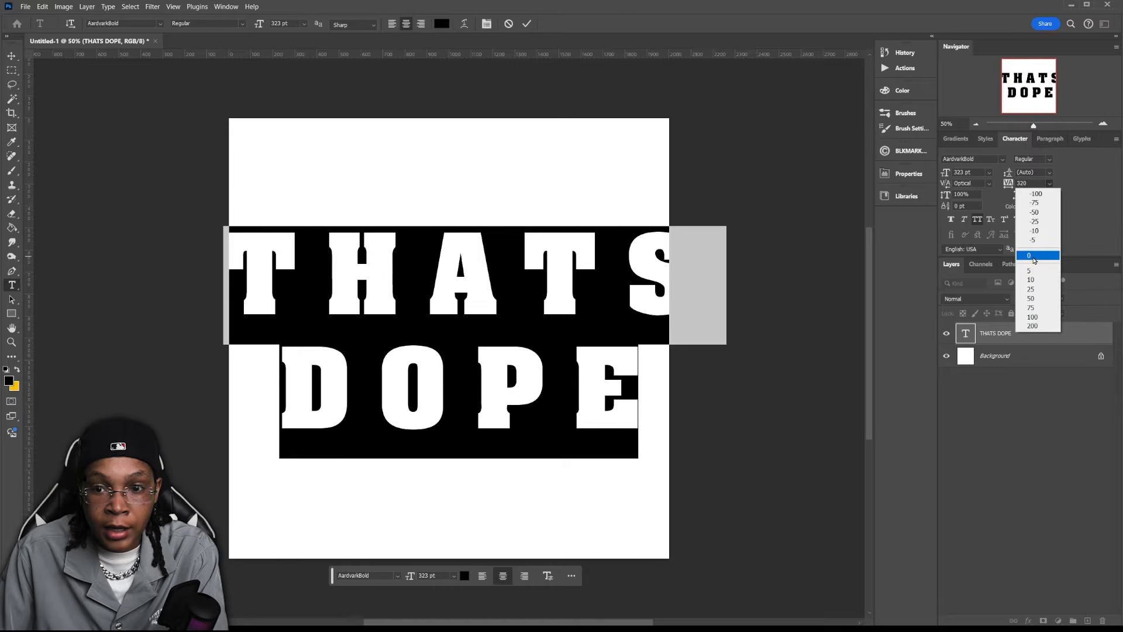
{"action": "left_click", "coordinate": [1040, 255]}
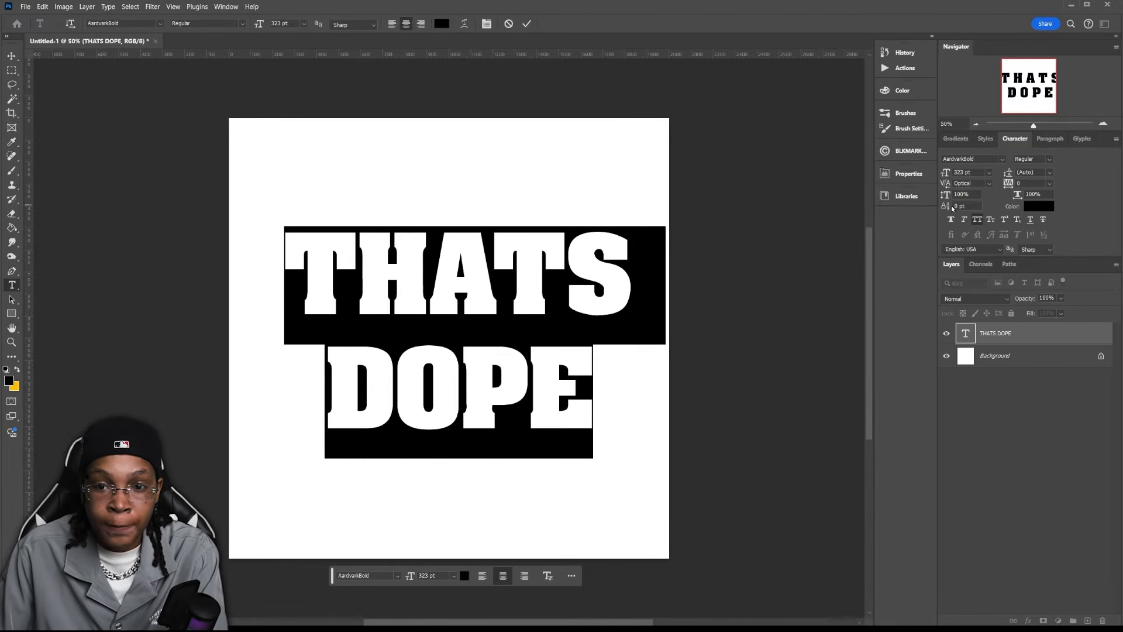
Set the size of both words to 362 pt and select only the word DOPE.
{"action": "left_click_drag", "start_coordinate": [946, 175], "coordinate": [966, 174]}
{"action": "double_click", "coordinate": [573, 382]}
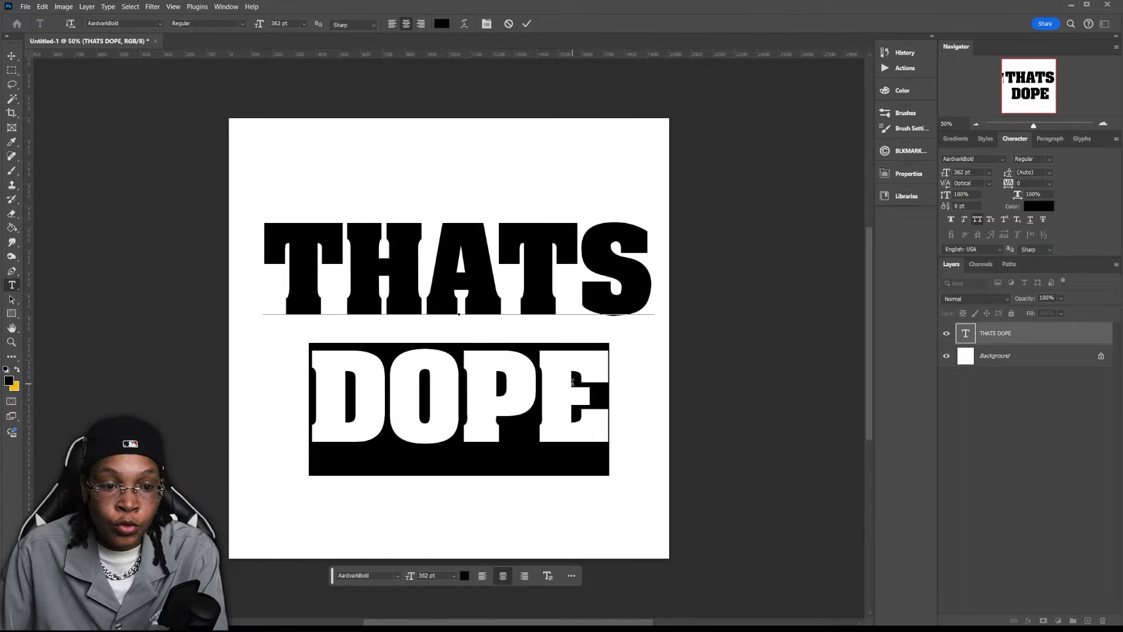
{"action": "double_click", "coordinate": [422, 263]}
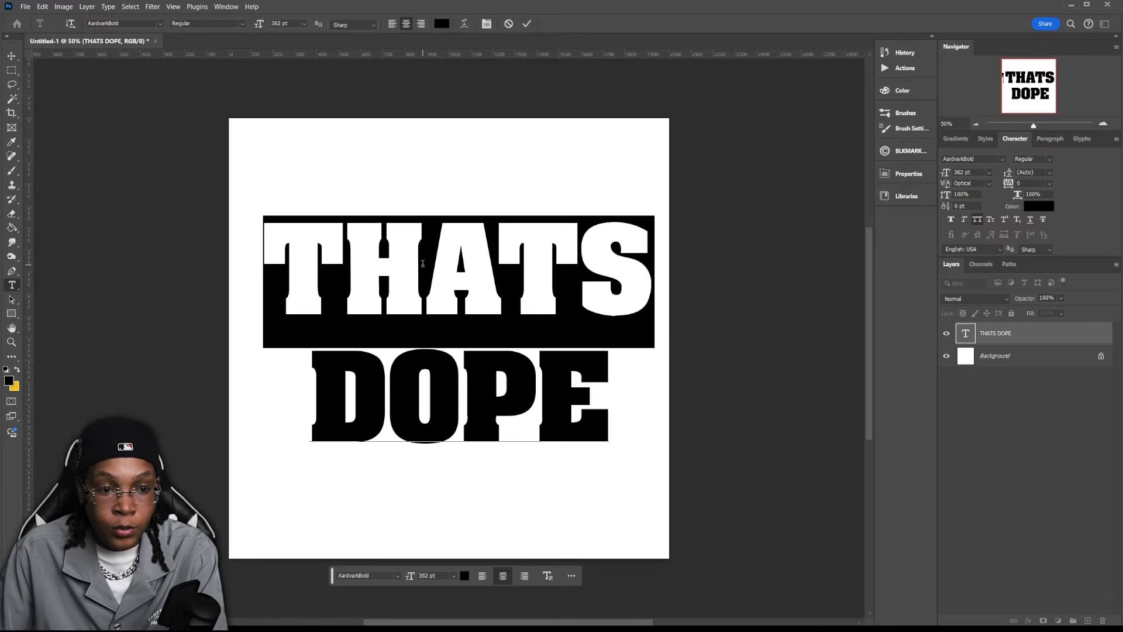
{"action": "double_click", "coordinate": [475, 386]}
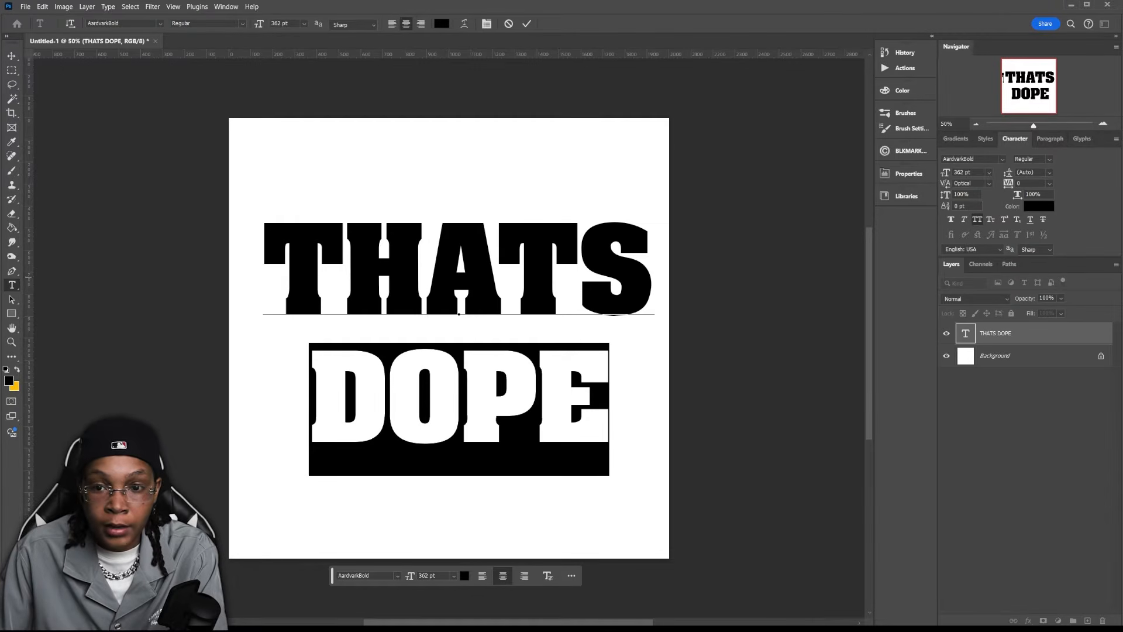
Try superscript and subscript on the word DOPE, turning each off again.
{"action": "left_click", "coordinate": [1005, 220]}
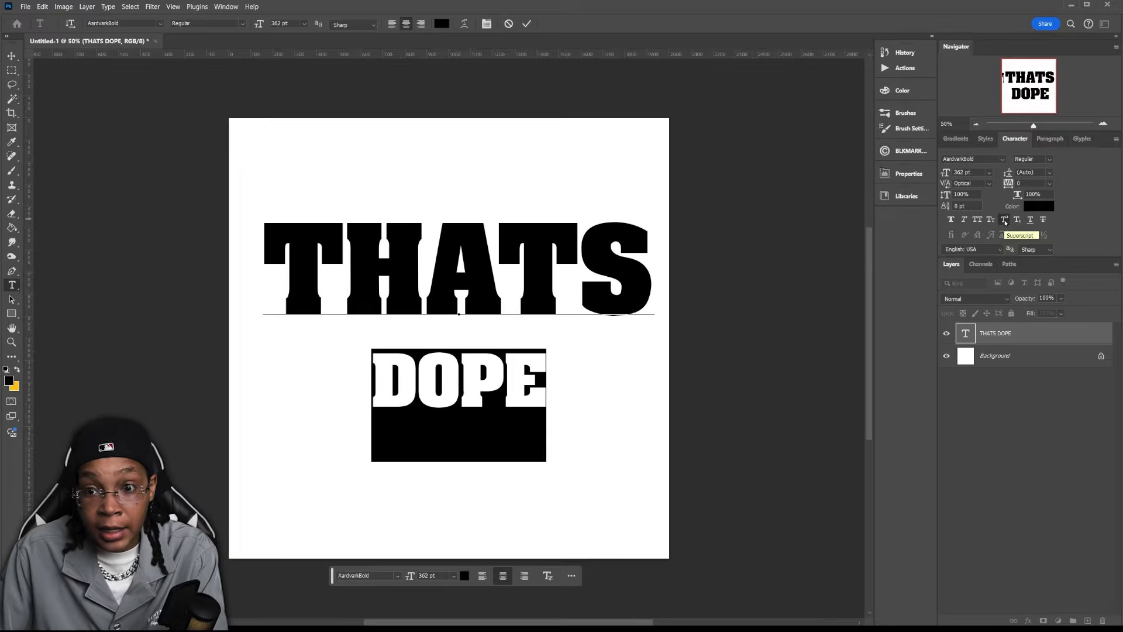
{"action": "left_click", "coordinate": [1004, 220]}
{"action": "left_click", "coordinate": [1017, 220]}
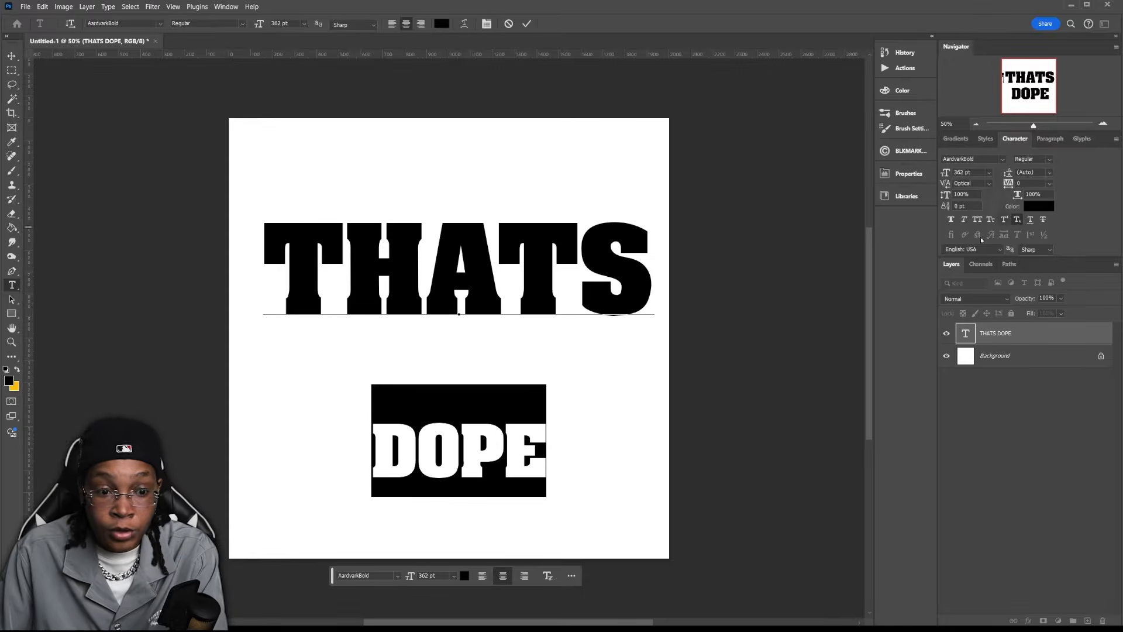
{"action": "left_click", "coordinate": [1018, 220]}
Set the word DOPE to 463 pt with 428 pt leading and a -10 pt baseline shift.
{"action": "left_click", "coordinate": [1022, 172]}
{"action": "left_click_drag", "start_coordinate": [1022, 174], "coordinate": [943, 204]}
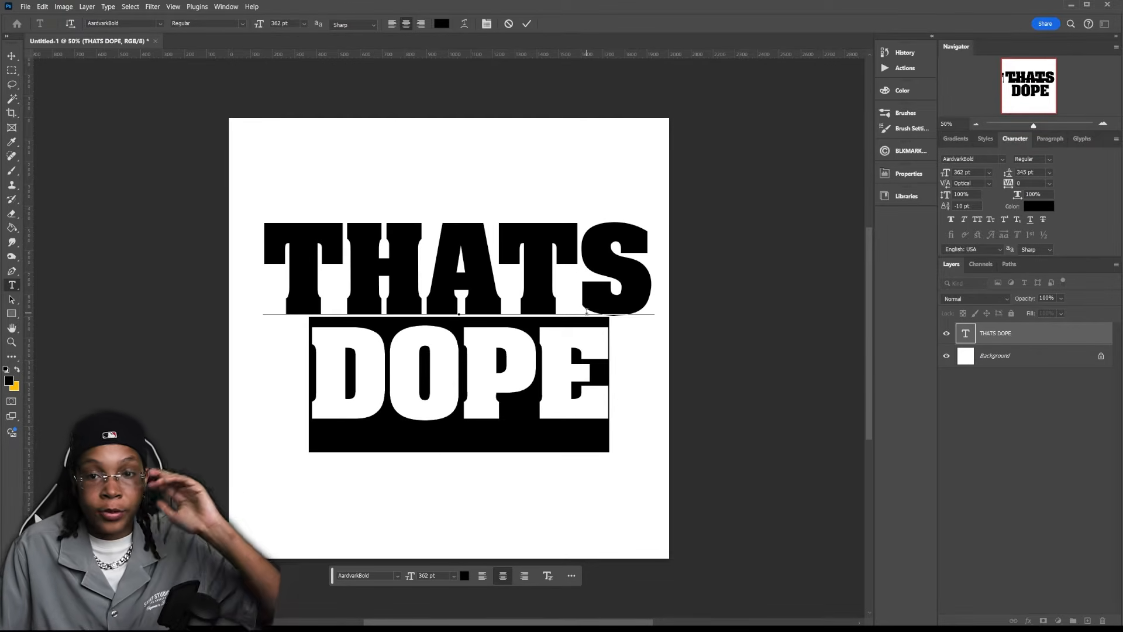
{"action": "left_click_drag", "start_coordinate": [945, 173], "coordinate": [1001, 169]}
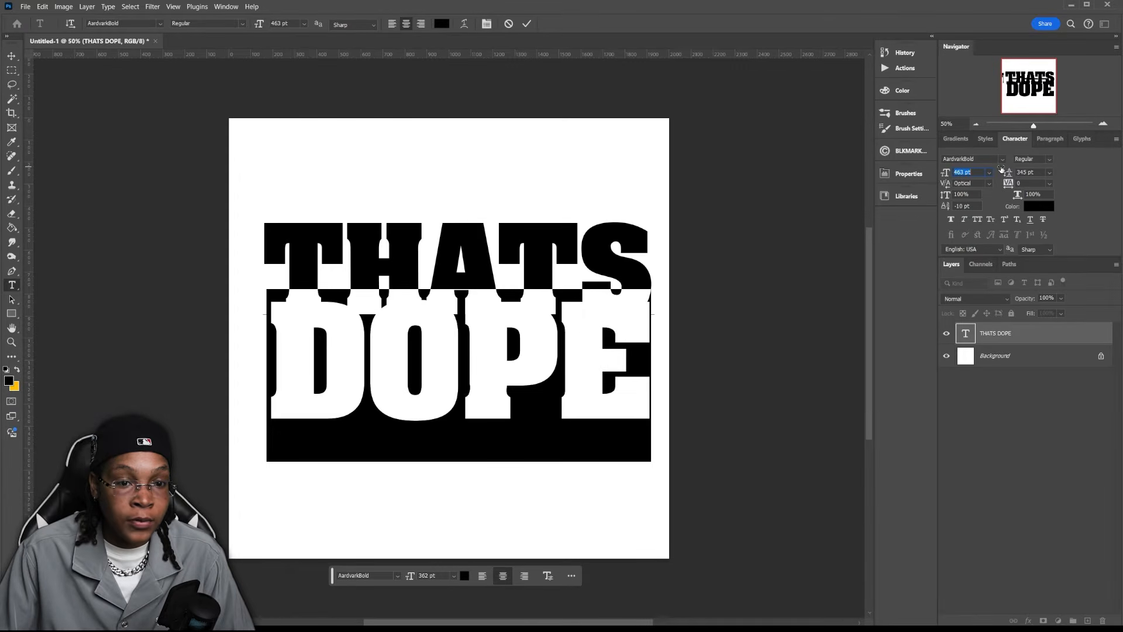
{"action": "left_click_drag", "start_coordinate": [1010, 176], "coordinate": [1056, 176]}
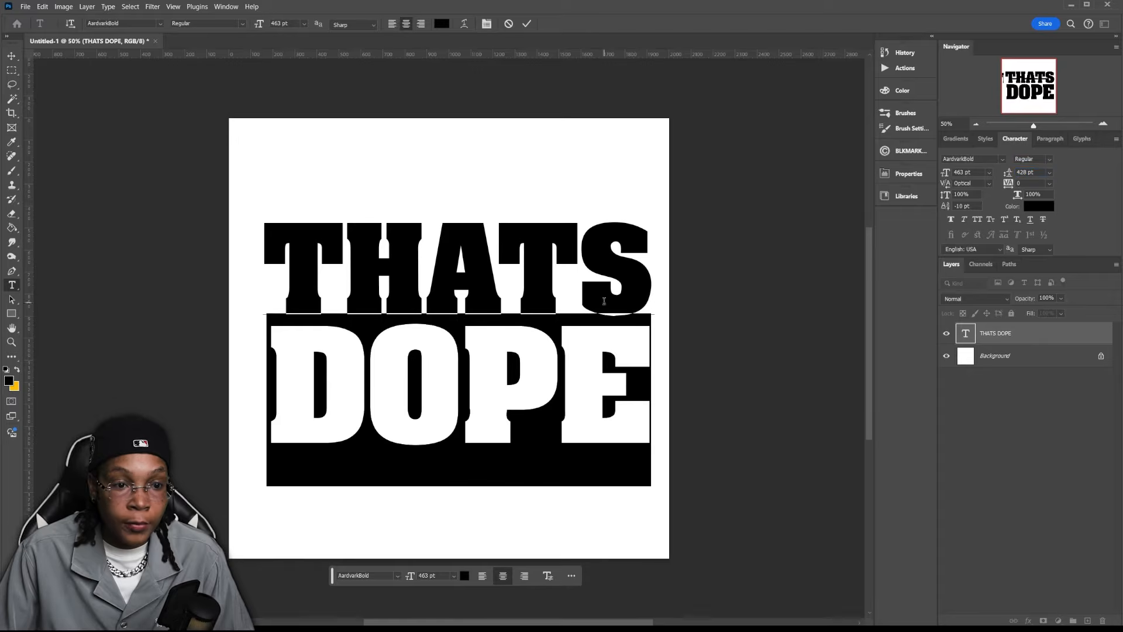
{"action": "left_click", "coordinate": [604, 301]}
Scale the whole THATS DOPE text block down proportionally and position it around the centre of the canvas.
{"action": "left_click", "coordinate": [11, 55]}
{"action": "left_click_drag", "start_coordinate": [637, 250], "coordinate": [625, 250]}
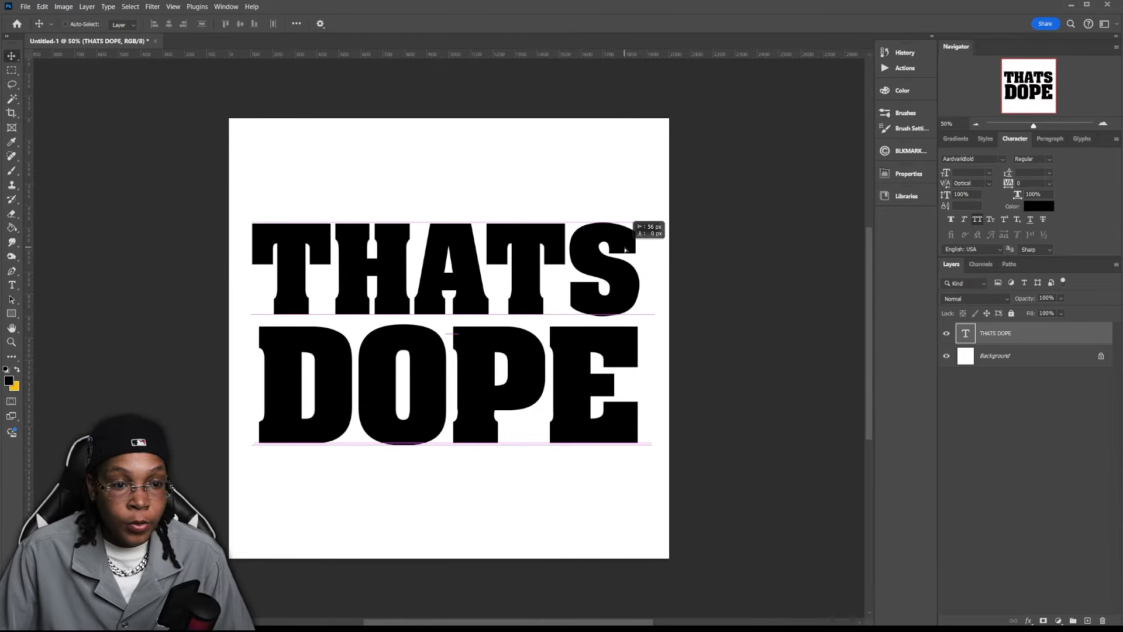
{"action": "key", "text": "ctrl+t"}
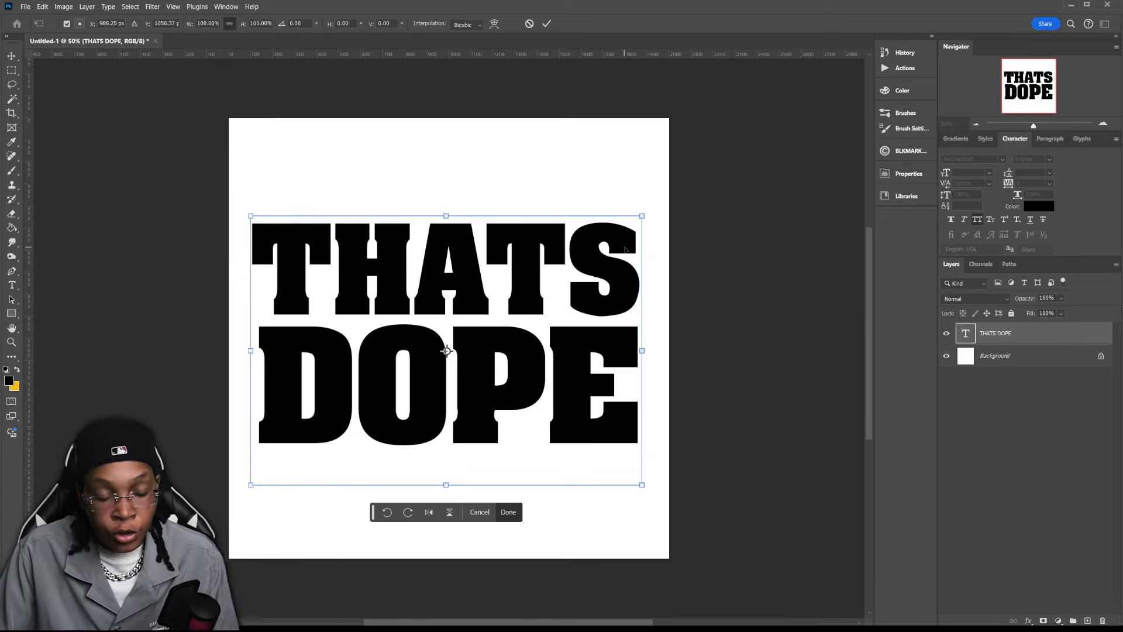
{"action": "left_click_drag", "start_coordinate": [251, 485], "coordinate": [326, 412]}
{"action": "key", "text": "Return"}
{"action": "left_click_drag", "start_coordinate": [569, 339], "coordinate": [528, 374]}
Warp the THATS DOPE text with the Arch style and a +57% bend.
{"action": "double_click", "coordinate": [443, 264]}
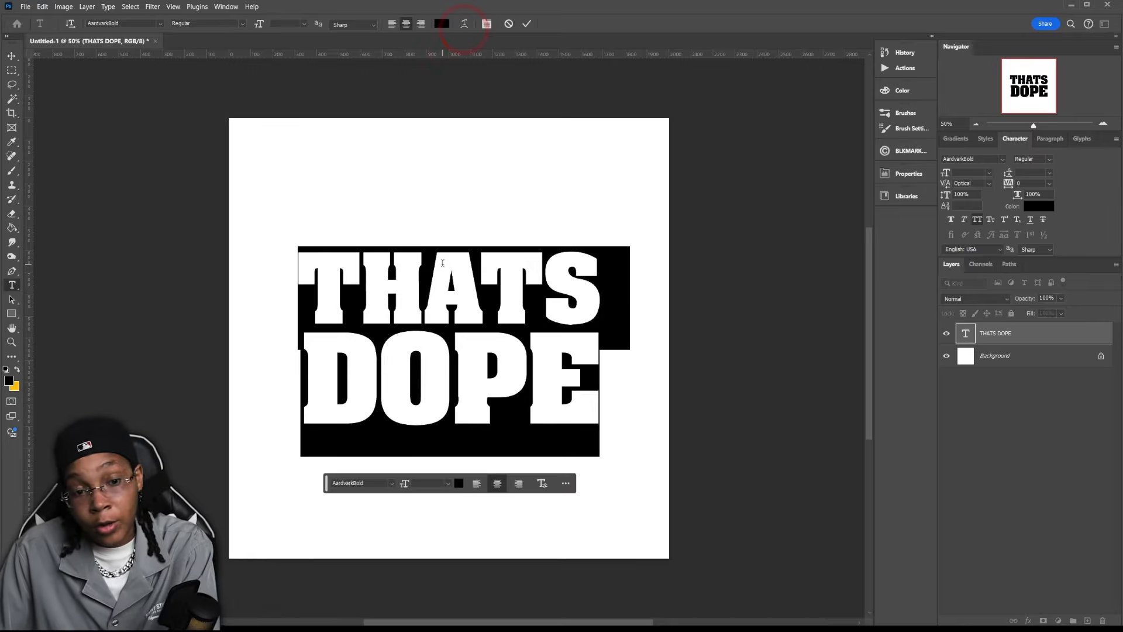
{"action": "left_click", "coordinate": [466, 26]}
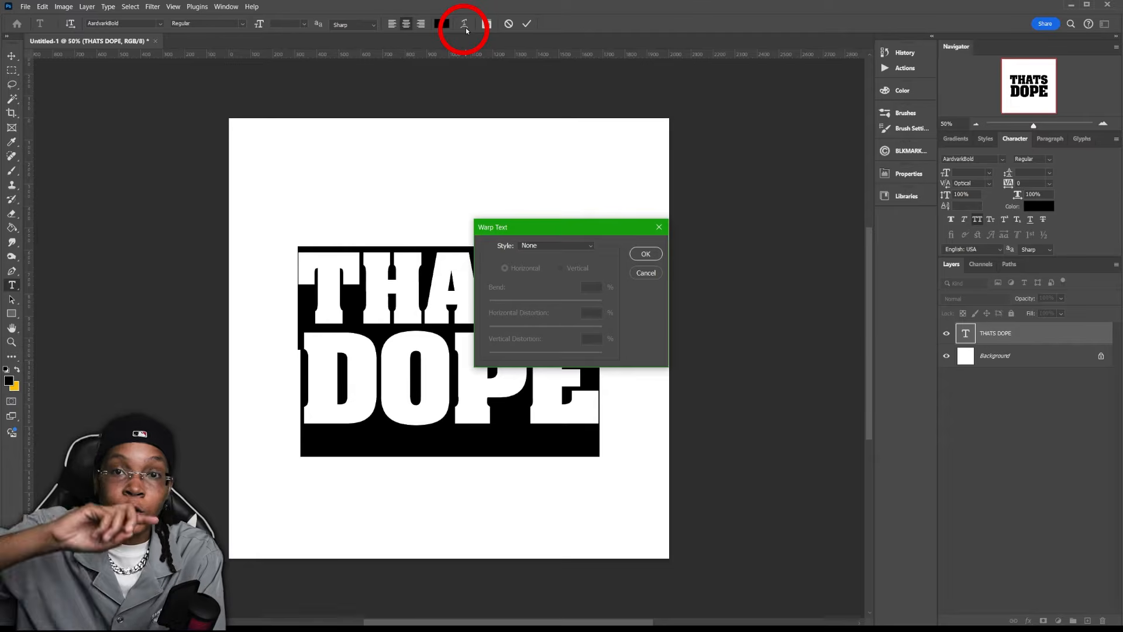
{"action": "left_click_drag", "start_coordinate": [534, 230], "coordinate": [750, 269]}
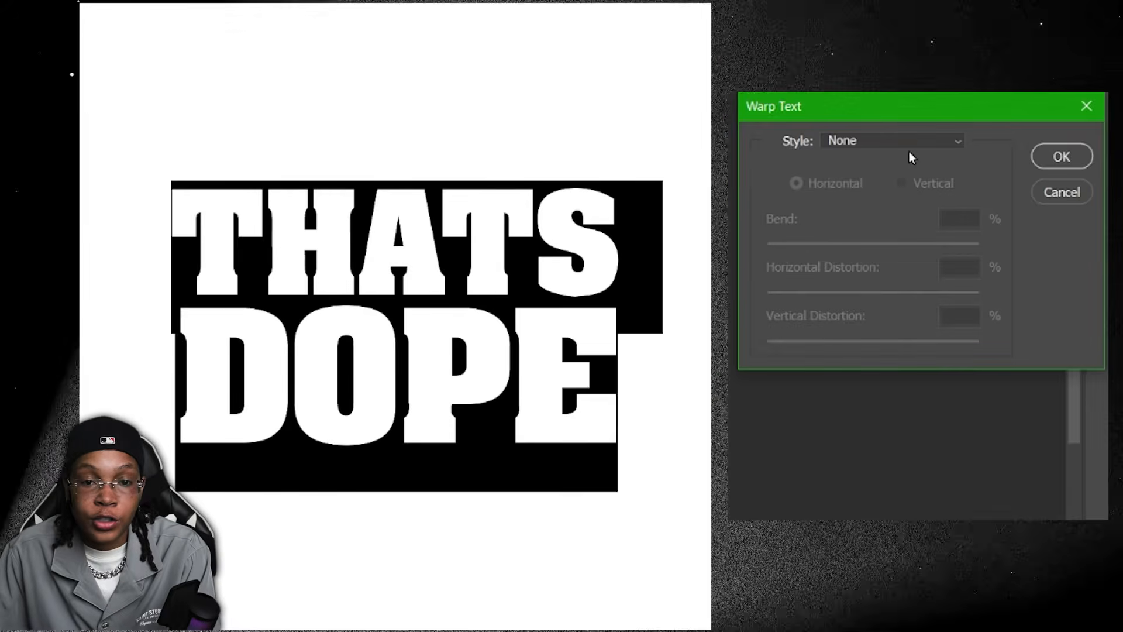
{"action": "left_click", "coordinate": [908, 146]}
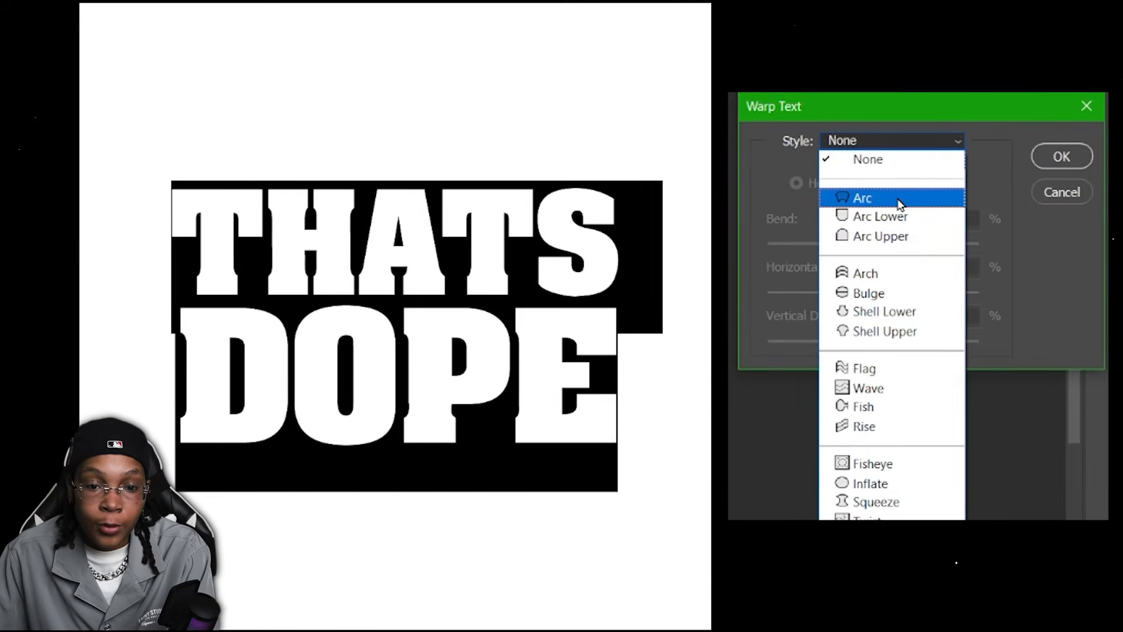
{"action": "left_click", "coordinate": [894, 284]}
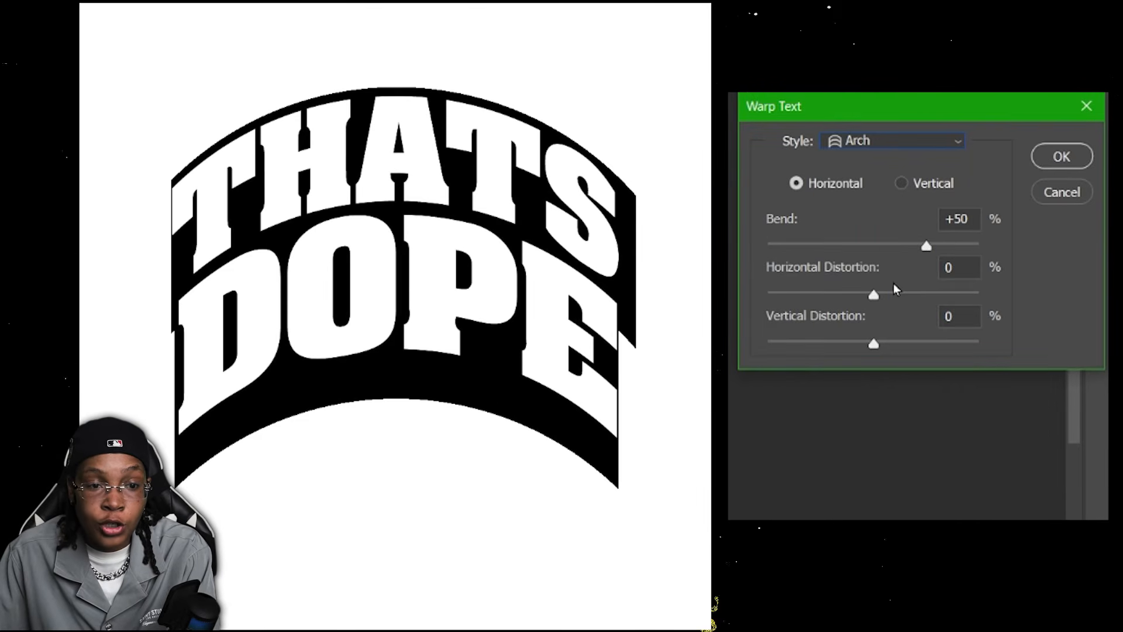
{"action": "left_click_drag", "start_coordinate": [926, 245], "coordinate": [895, 260]}
Try vertical distortions of +65% and -100% on the arch warp, and reset both distortion values to 0.
{"action": "left_click_drag", "start_coordinate": [774, 340], "coordinate": [799, 386]}
{"action": "type", "text": "0"}
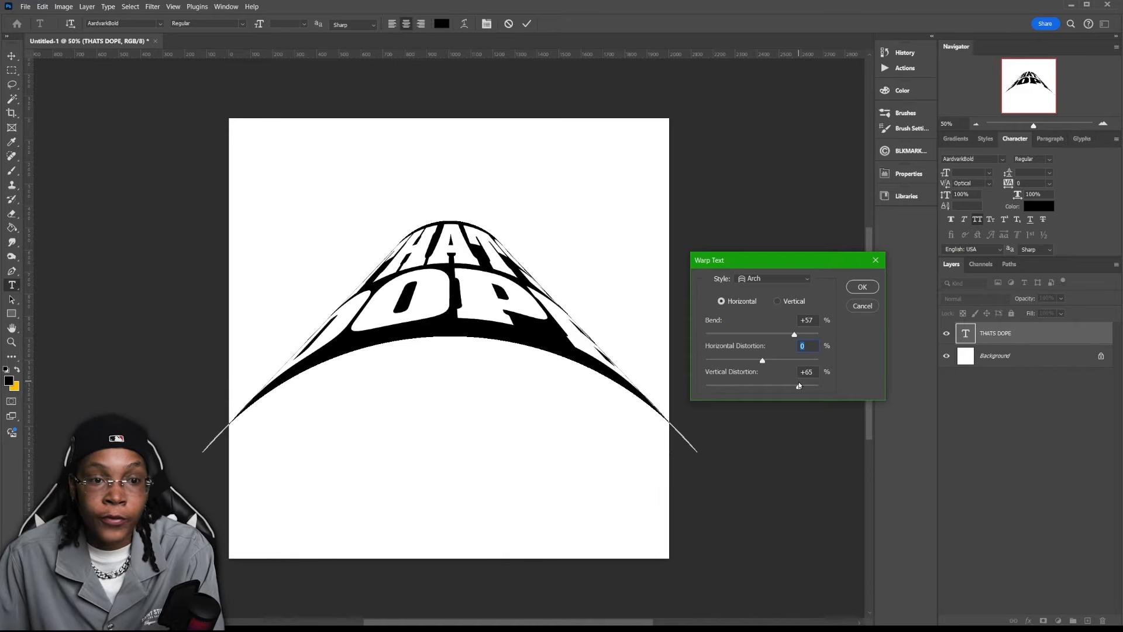
{"action": "left_click_drag", "start_coordinate": [800, 385], "coordinate": [695, 399]}
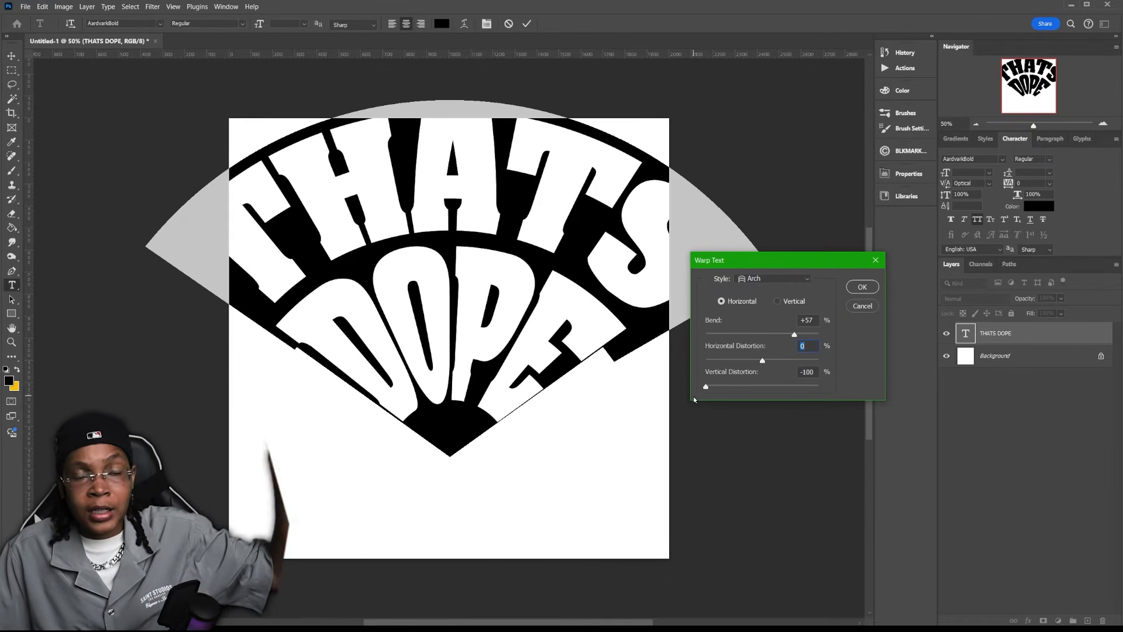
{"action": "key", "text": "Tab"}
{"action": "type", "text": "0"}
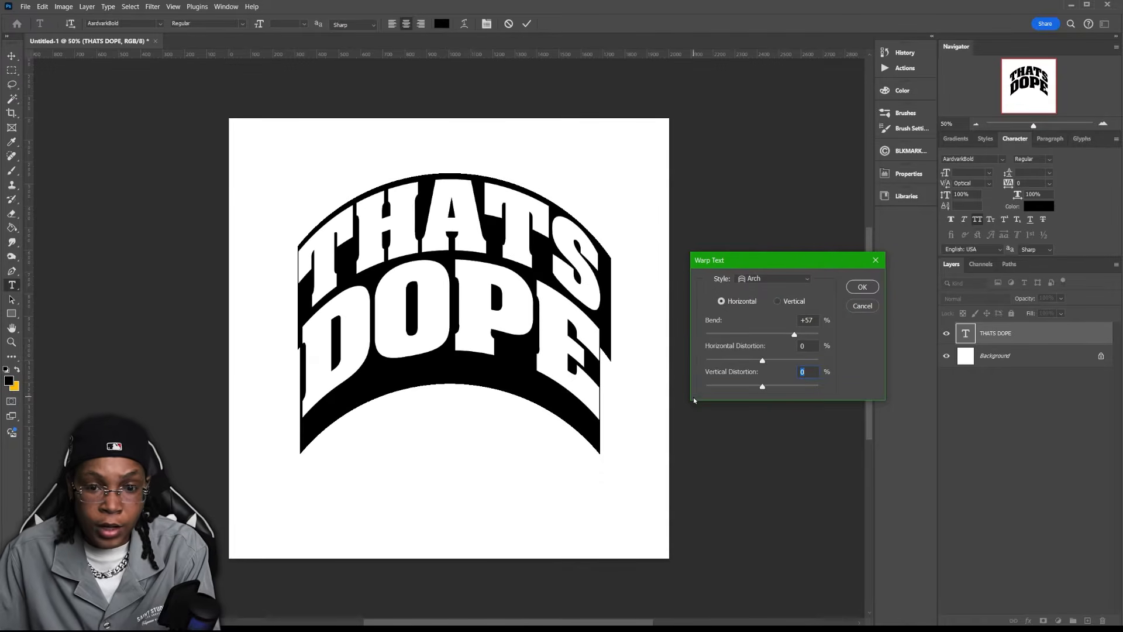
Try the vertical warp orientation and a horizontal distortion, and restore the horizontal orientation with 0% distortion.
{"action": "left_click", "coordinate": [779, 302]}
{"action": "left_click_drag", "start_coordinate": [763, 361], "coordinate": [805, 378]}
{"action": "type", "text": "0"}
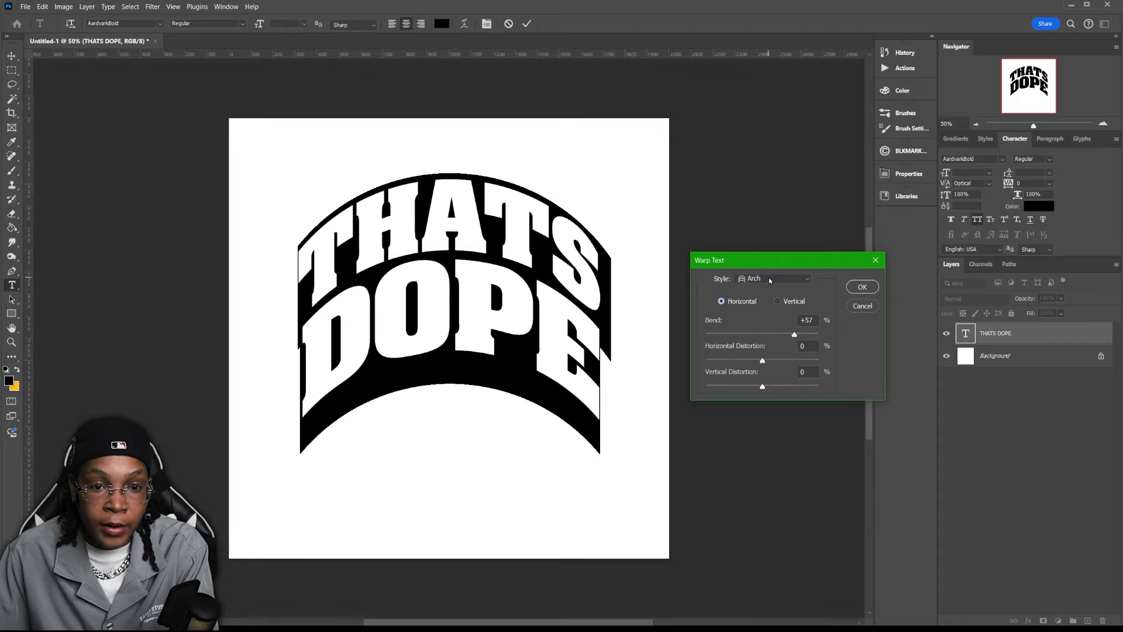
Switch the text warp to the Bulge style and raise the bend to +100%.
{"action": "left_click", "coordinate": [770, 279]}
{"action": "left_click", "coordinate": [770, 361]}
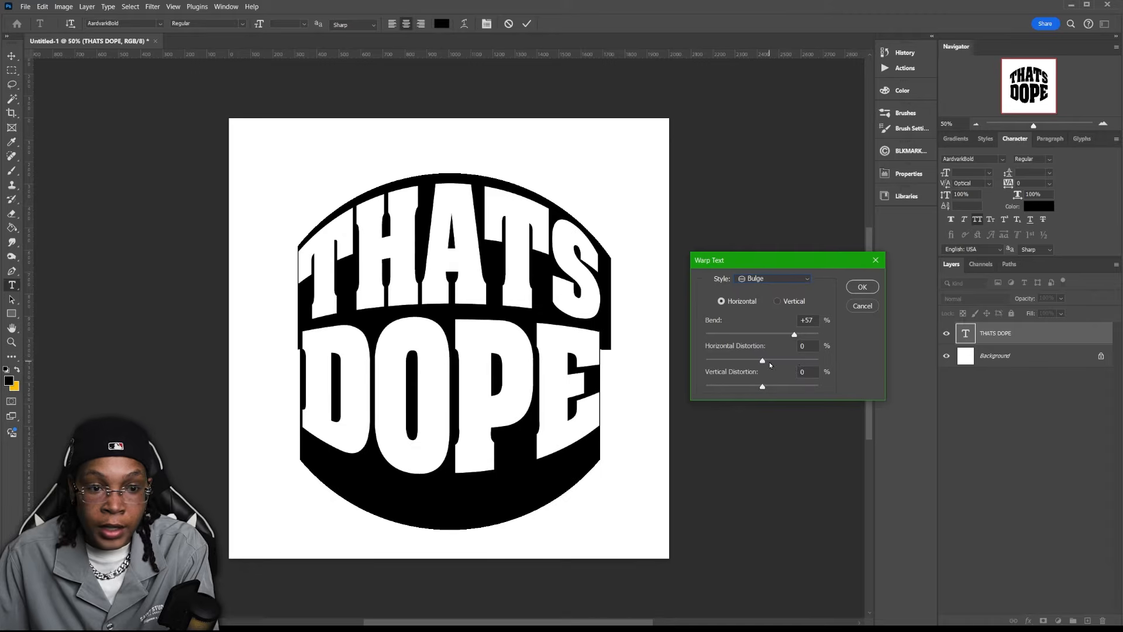
{"action": "left_click_drag", "start_coordinate": [794, 334], "coordinate": [833, 329]}
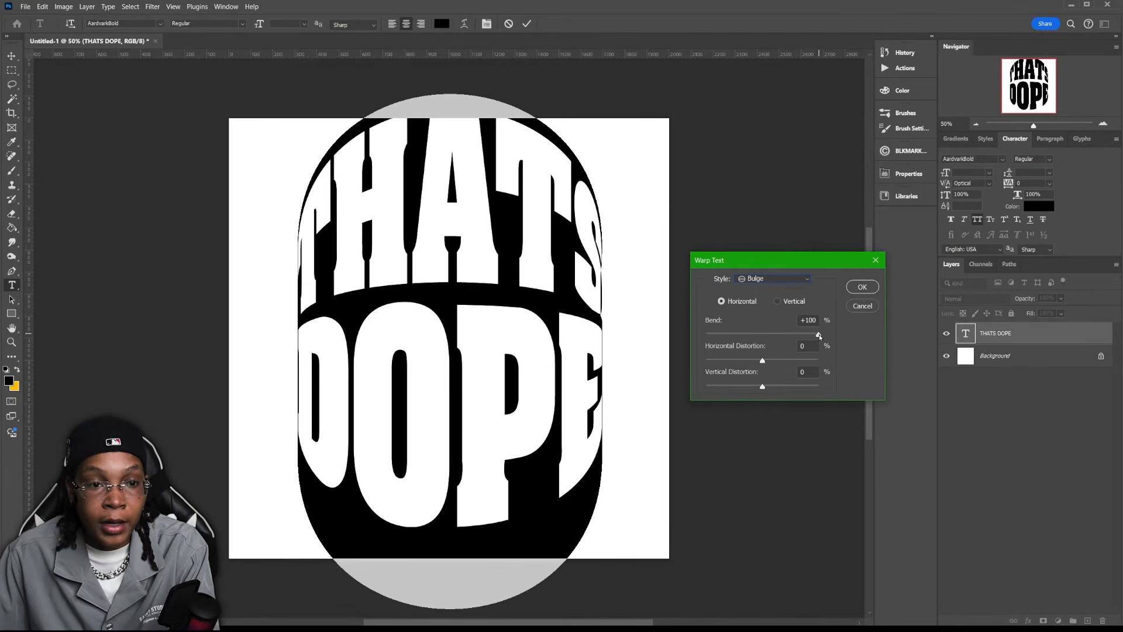
Change the text warp to the Flag style with a moderate negative bend and apply it to THATS DOPE.
{"action": "left_click", "coordinate": [785, 279]}
{"action": "left_click", "coordinate": [779, 389]}
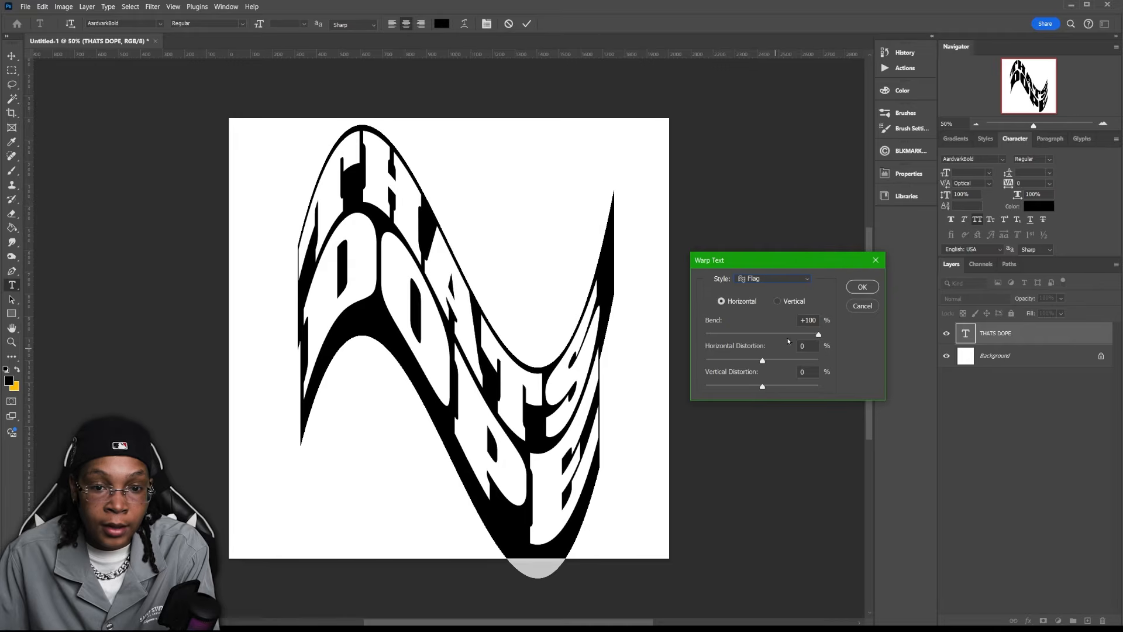
{"action": "left_click_drag", "start_coordinate": [813, 335], "coordinate": [746, 339]}
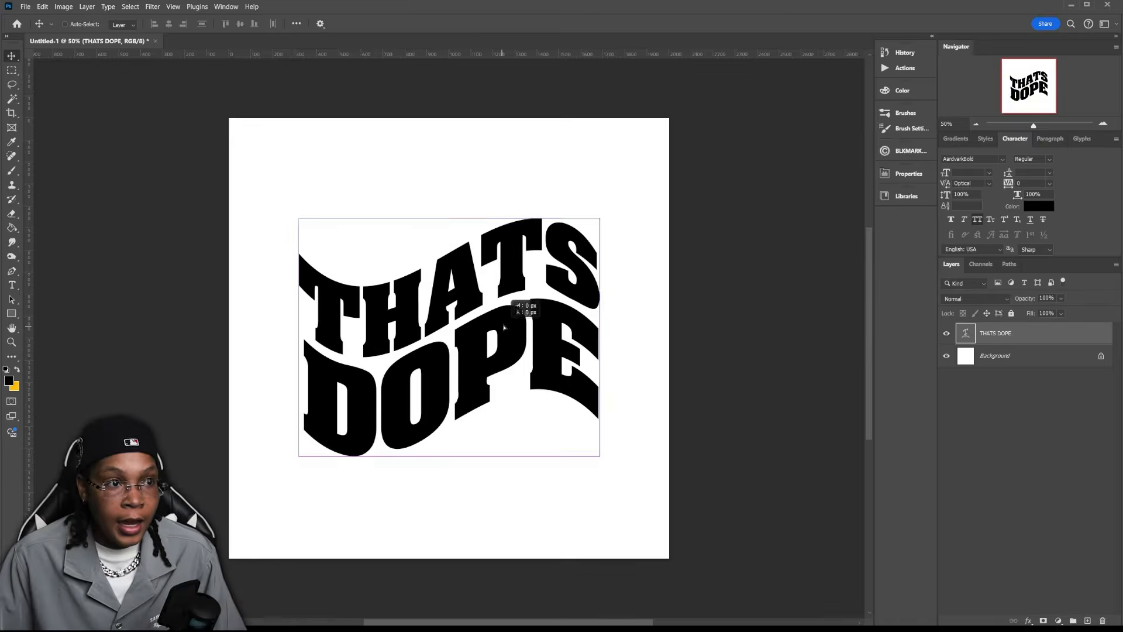
{"action": "left_click_drag", "start_coordinate": [499, 321], "coordinate": [500, 329]}
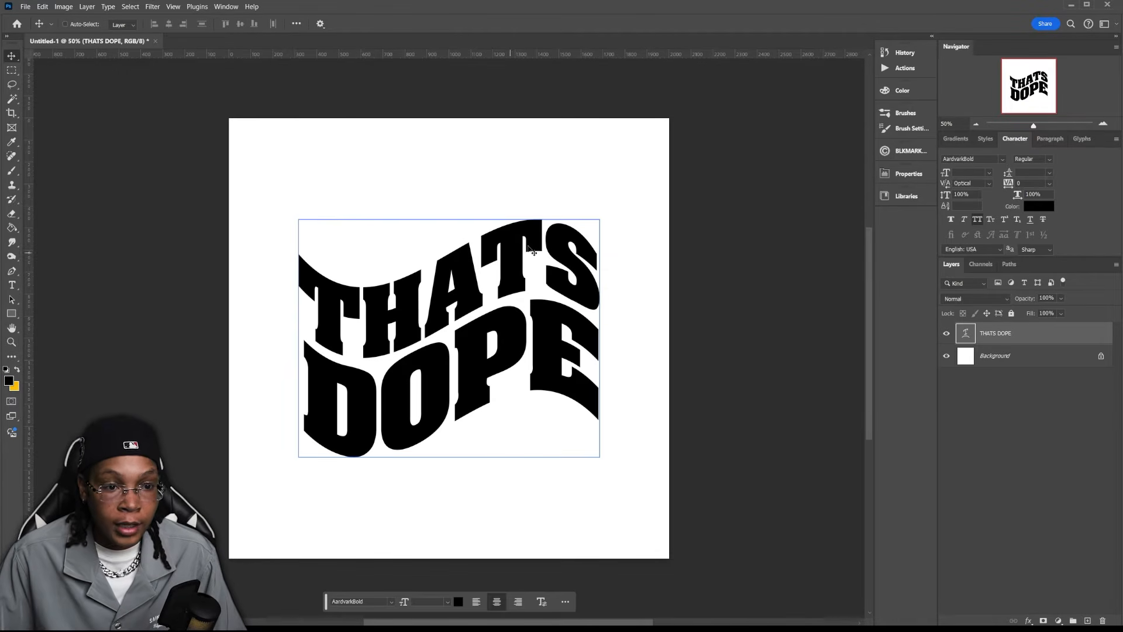
Try skewing the flag-warped text, and undo the skew and the warp.
{"action": "left_click", "coordinate": [42, 6]}
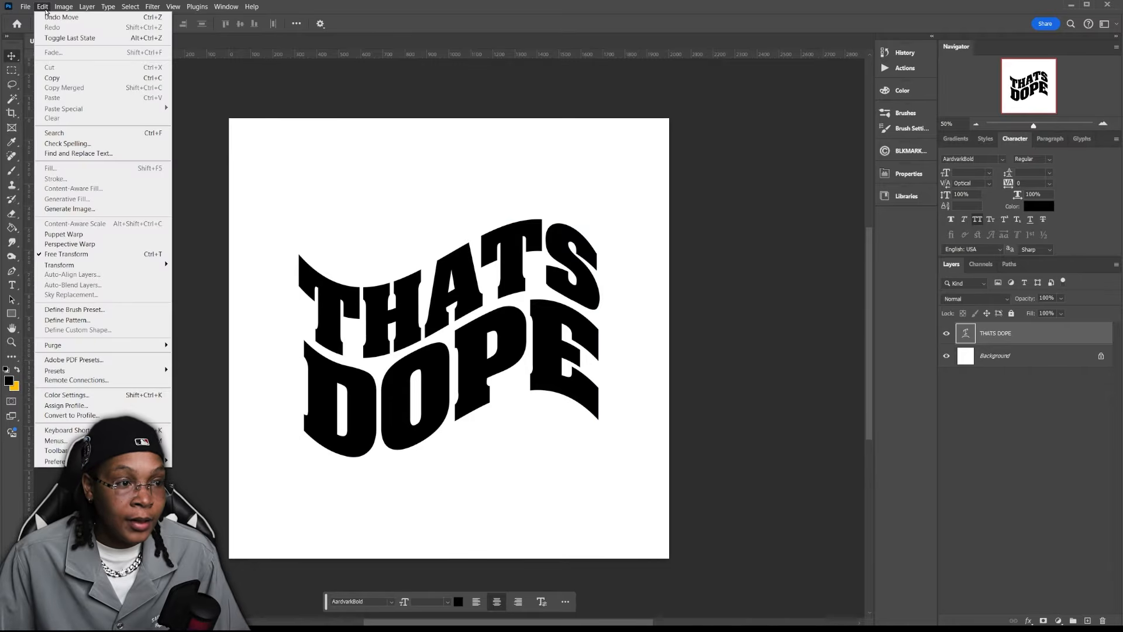
{"action": "mouse_move", "coordinate": [102, 267]}
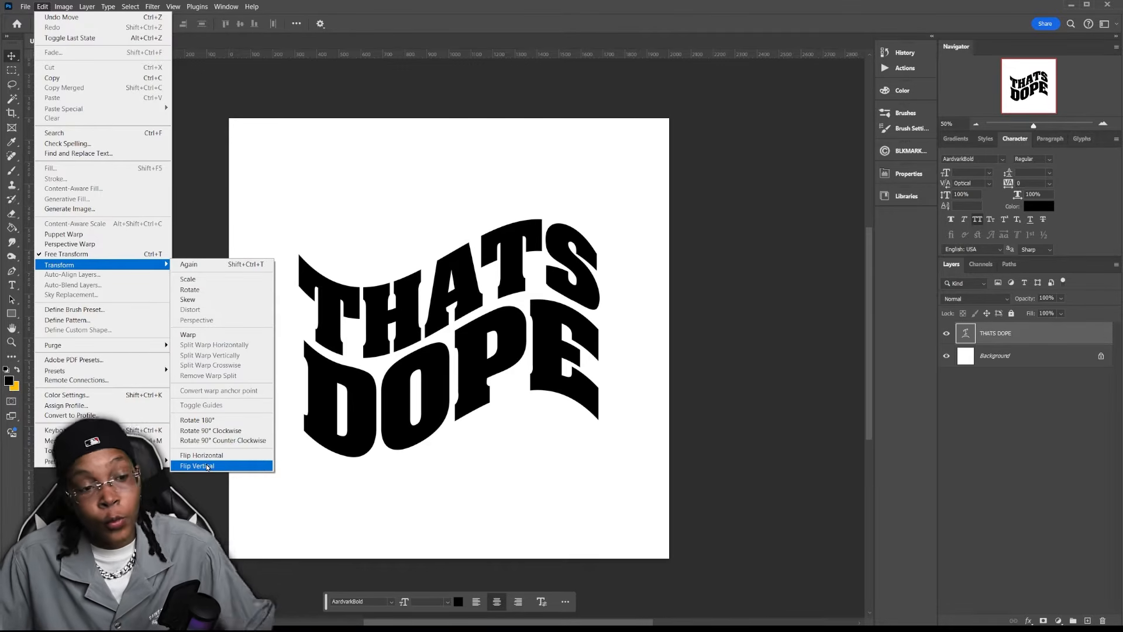
{"action": "left_click", "coordinate": [188, 299]}
{"action": "left_click_drag", "start_coordinate": [605, 130], "coordinate": [413, 121]}
{"action": "left_click_drag", "start_coordinate": [356, 153], "coordinate": [367, 196]}
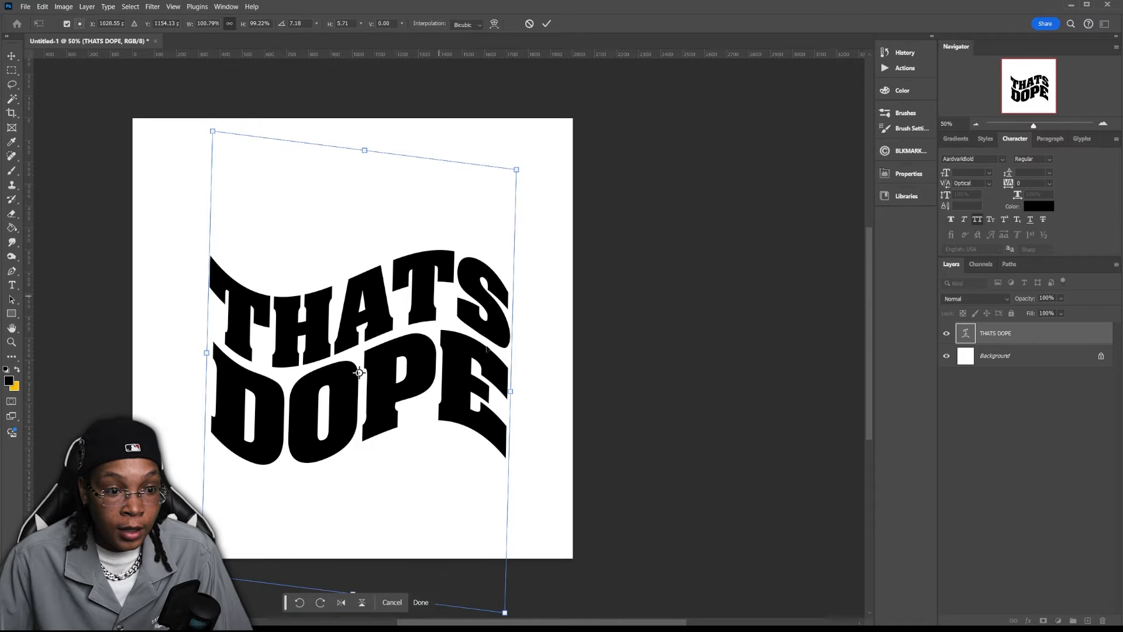
{"action": "left_click_drag", "start_coordinate": [515, 401], "coordinate": [530, 534]}
{"action": "key", "text": "ctrl+z"}
{"action": "key", "text": "ctrl+z"}
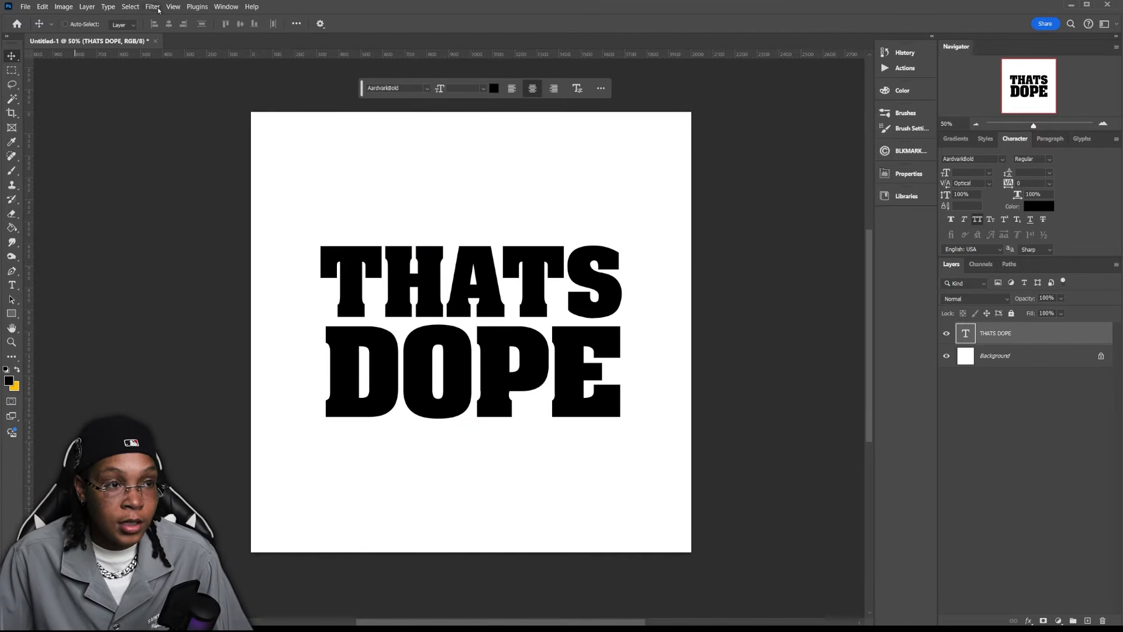
Convert the THATS DOPE type layer to a shape and show its shape path.
{"action": "left_click", "coordinate": [109, 9]}
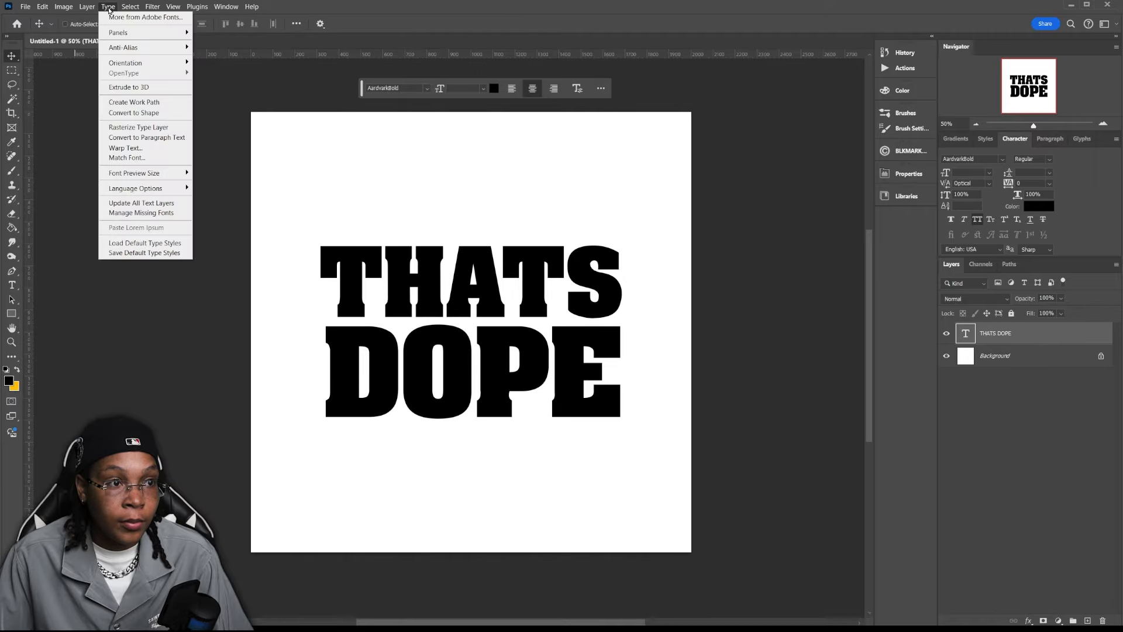
{"action": "left_click", "coordinate": [129, 114]}
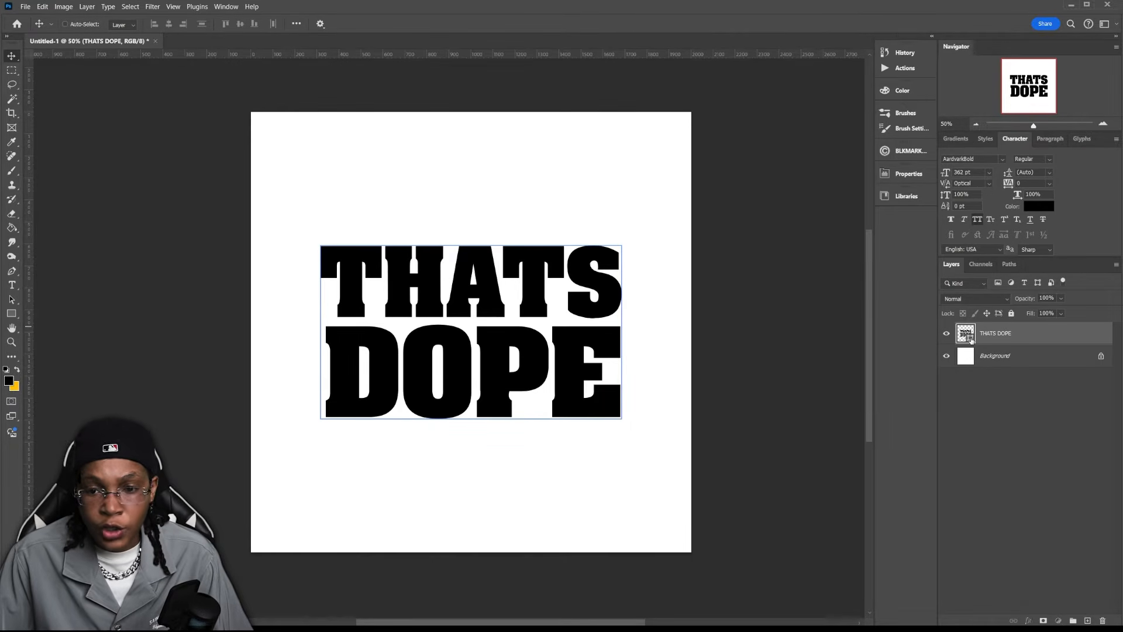
{"action": "double_click", "coordinate": [971, 338]}
{"action": "key", "text": "Escape"}
{"action": "left_click", "coordinate": [1010, 264]}
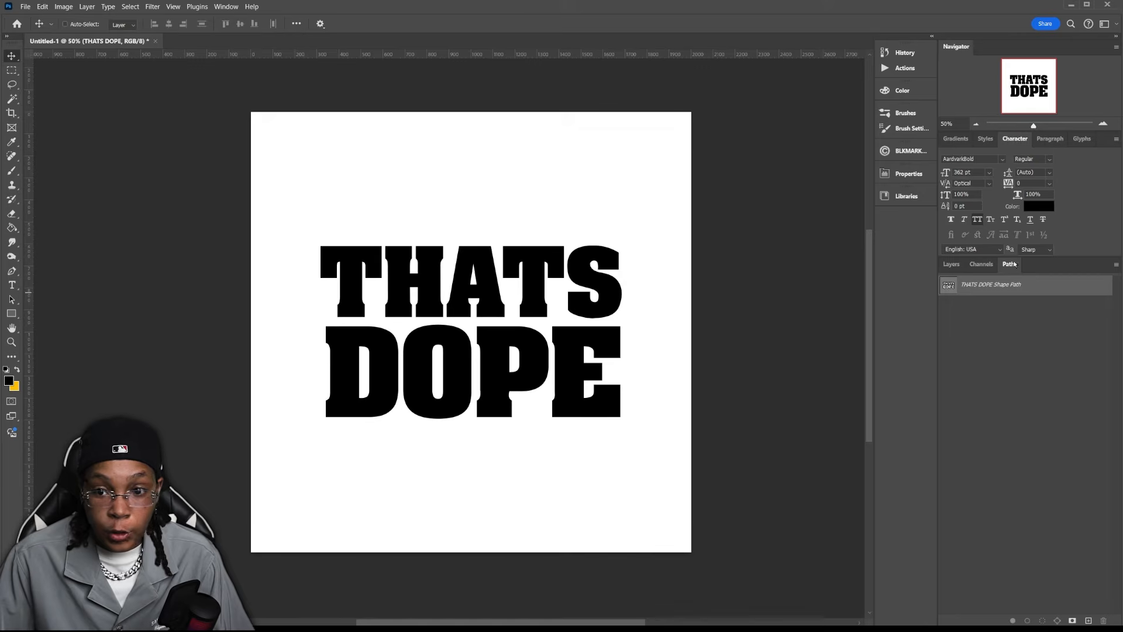
{"action": "left_click", "coordinate": [223, 7]}
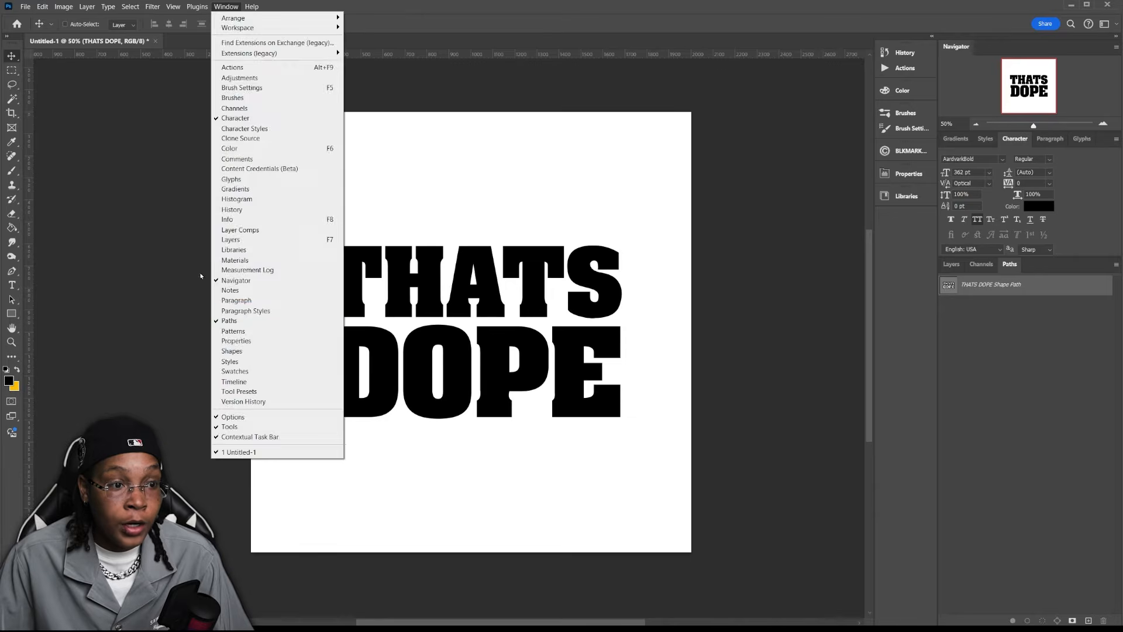
{"action": "left_click", "coordinate": [118, 286]}
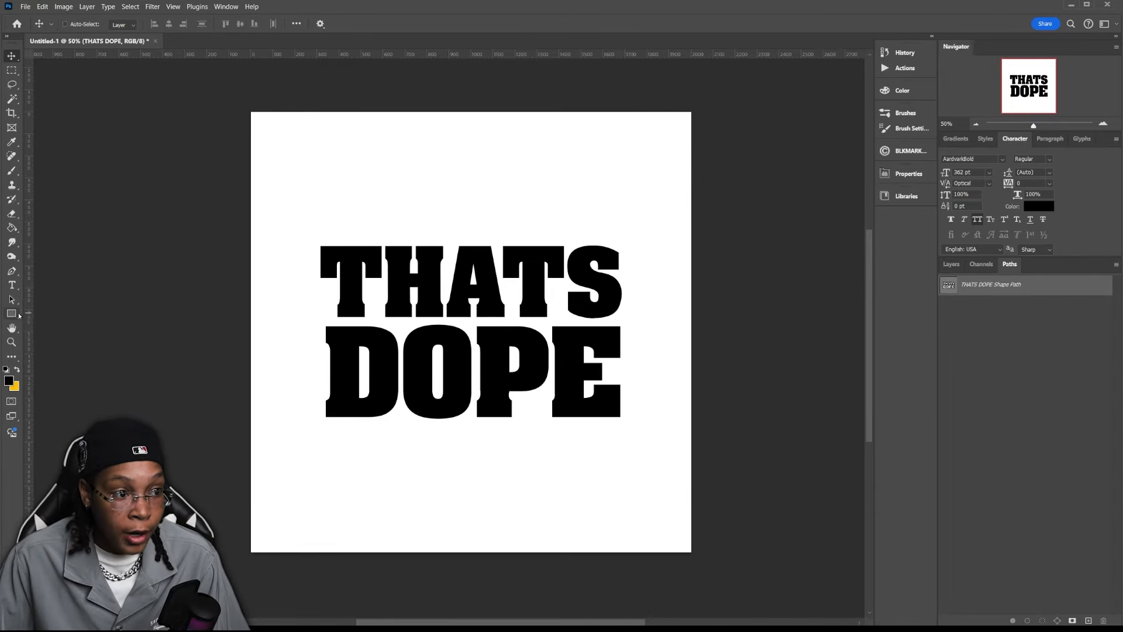
Stretch the first T of THATS upward by moving its two top corner anchor points with the Direct Selection tool.
{"action": "left_click", "coordinate": [13, 300]}
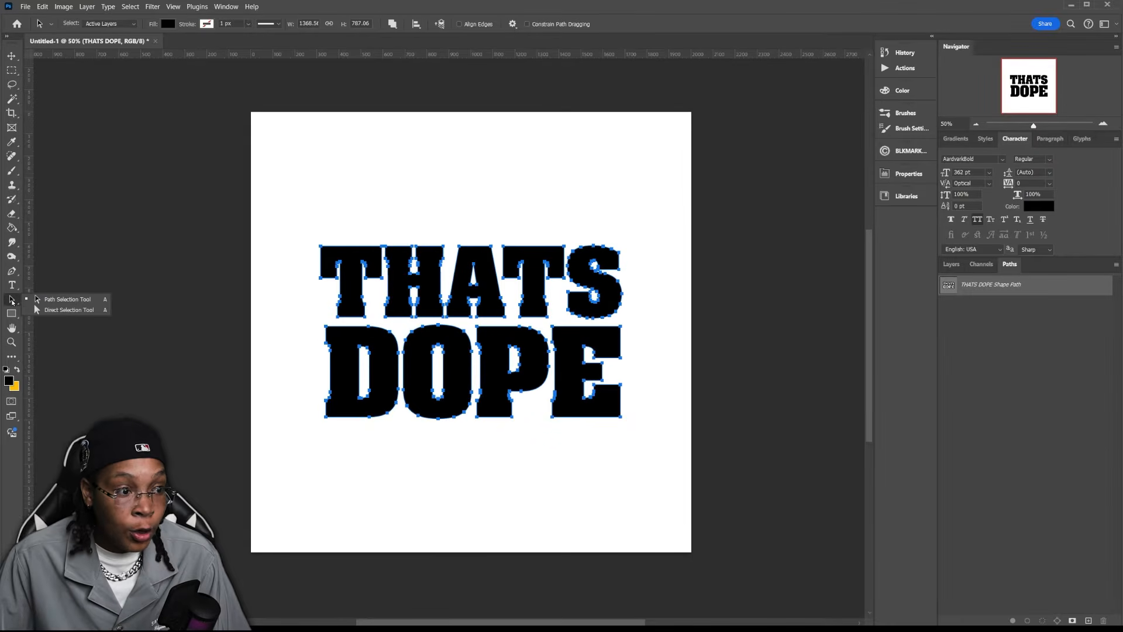
{"action": "left_click", "coordinate": [90, 310]}
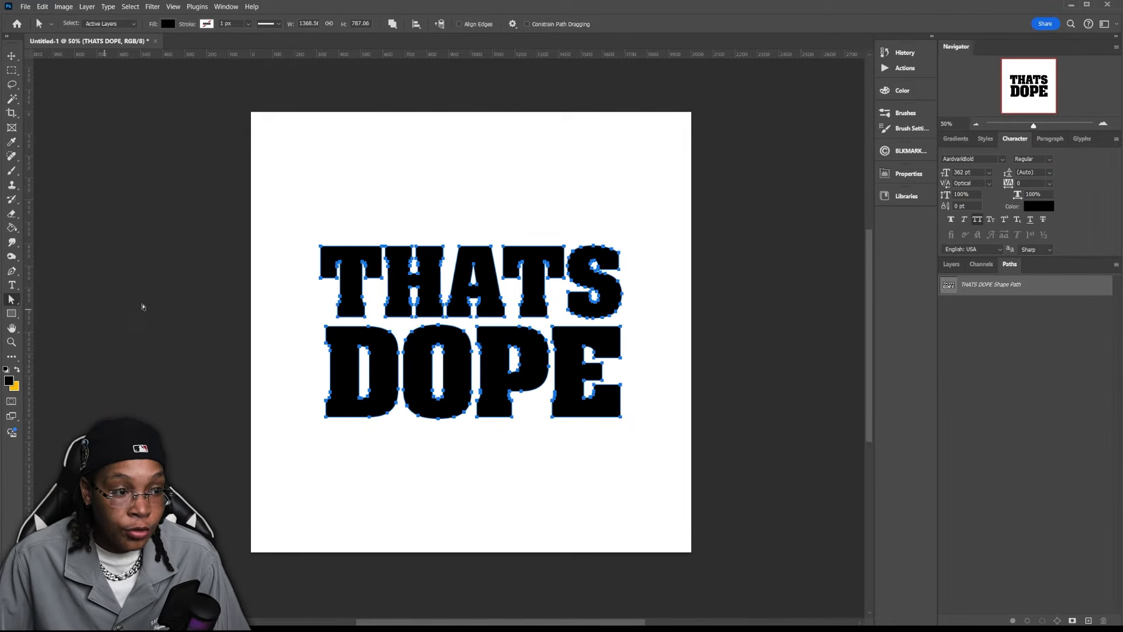
{"action": "left_click", "coordinate": [171, 294]}
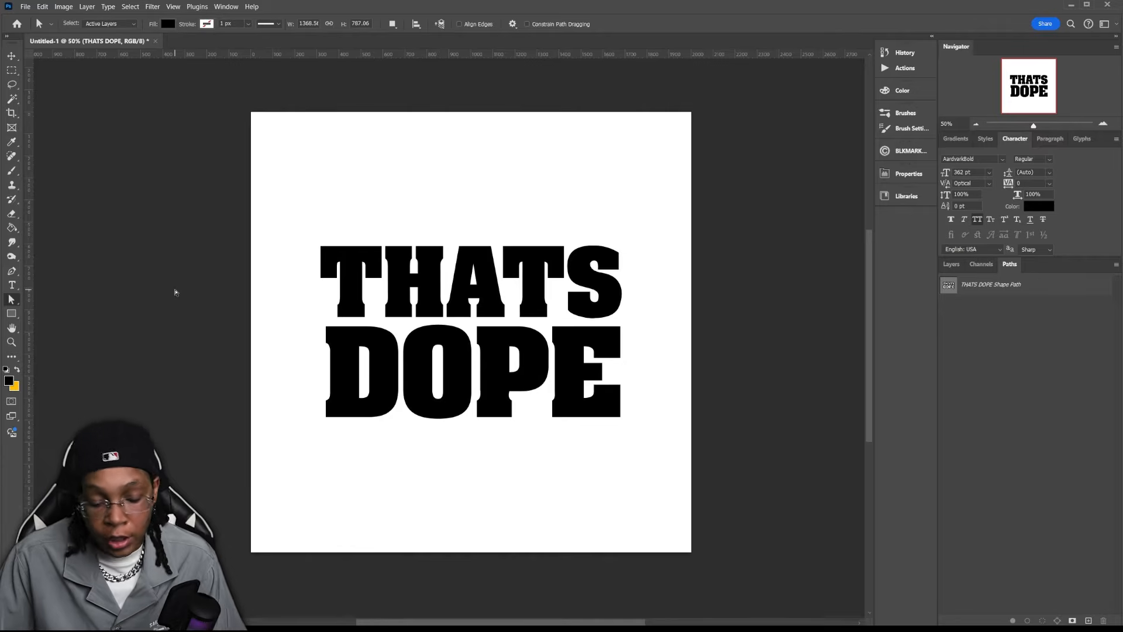
{"action": "key", "text": "ctrl+1"}
{"action": "key", "text": "ctrl+plus"}
{"action": "key", "text": "ctrl+minus"}
{"action": "key", "text": "ctrl+plus"}
{"action": "scroll", "coordinate": [176, 290], "scroll_direction": "up", "scroll_amount": 2}
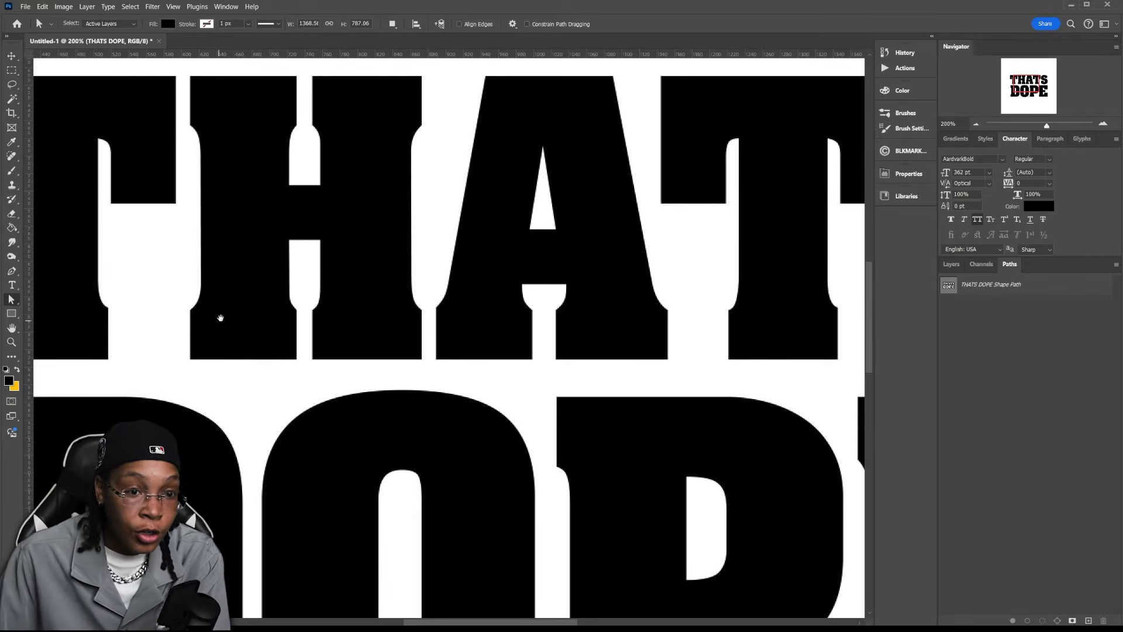
{"action": "left_click_drag", "start_coordinate": [245, 255], "coordinate": [449, 311]}
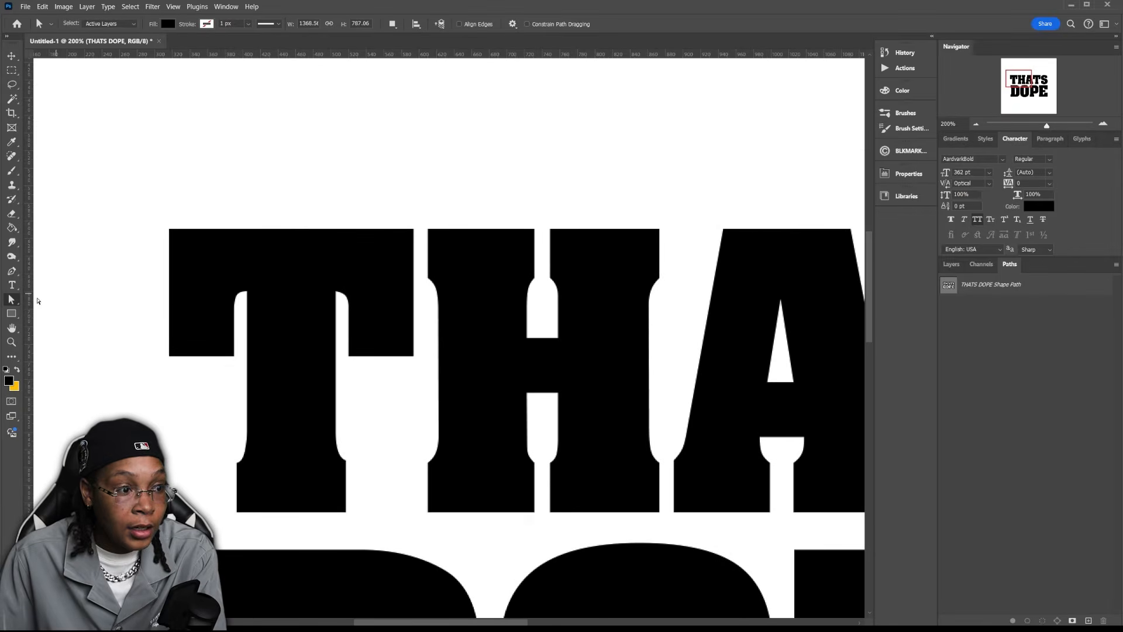
{"action": "left_click", "coordinate": [169, 254]}
{"action": "left_click", "coordinate": [169, 228]}
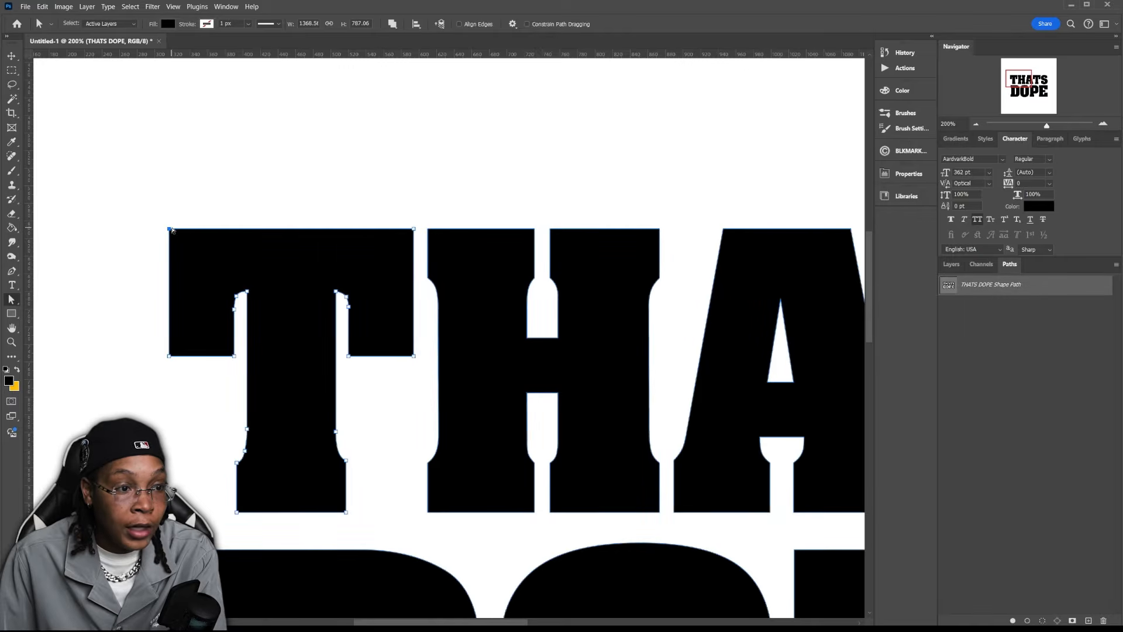
{"action": "left_click_drag", "start_coordinate": [414, 230], "coordinate": [414, 89]}
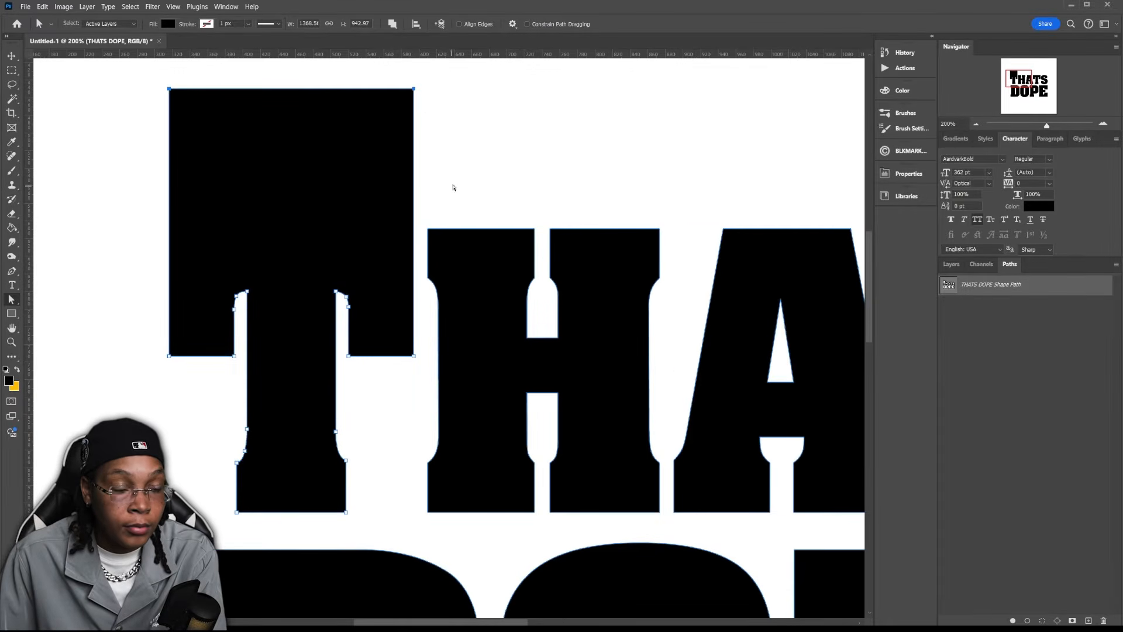
{"action": "left_click", "coordinate": [457, 179]}
Stretch the tops of the H, A, T and S upward to match the height of the extended first T.
{"action": "left_click_drag", "start_coordinate": [528, 352], "coordinate": [281, 220]}
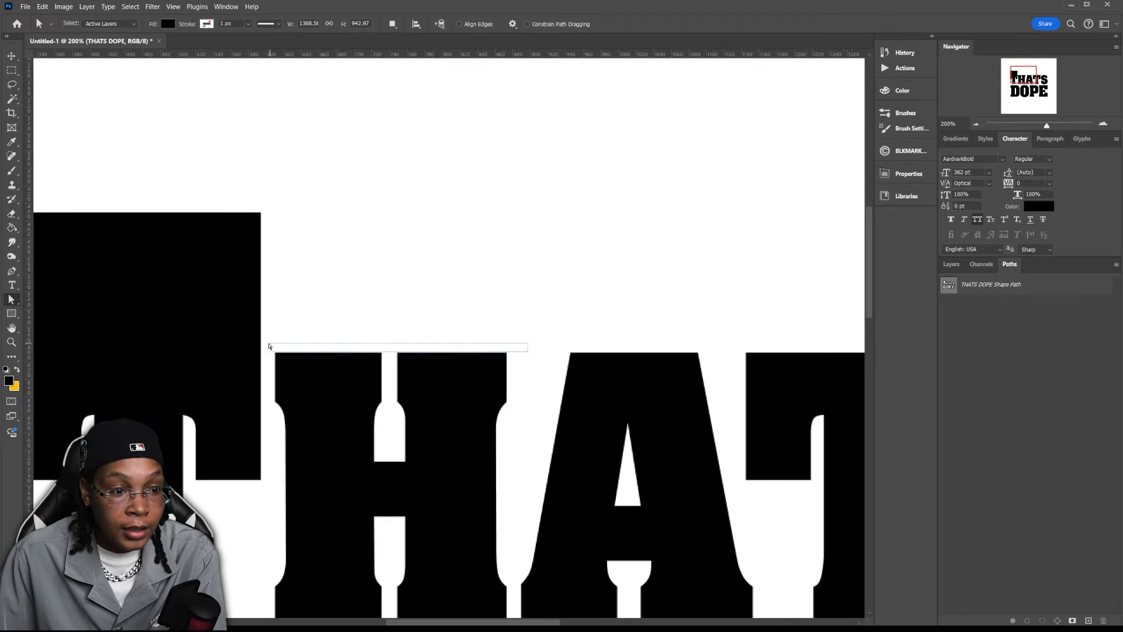
{"action": "scroll", "coordinate": [537, 289], "scroll_direction": "right", "scroll_amount": 8}
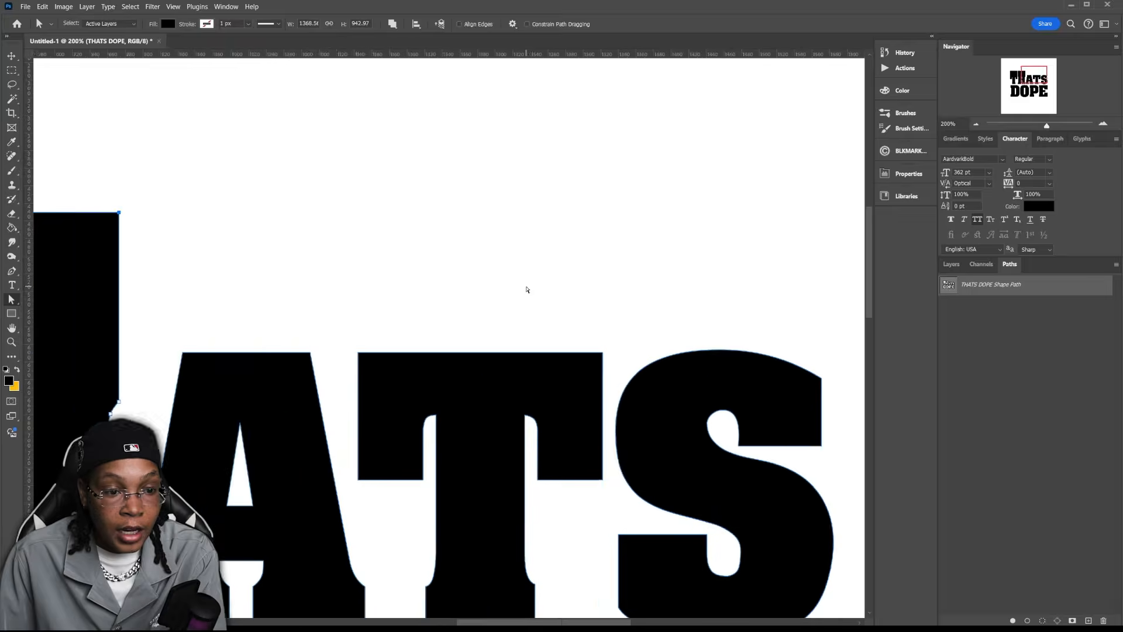
{"action": "left_click_drag", "start_coordinate": [112, 314], "coordinate": [802, 397]}
{"action": "left_click_drag", "start_coordinate": [716, 355], "coordinate": [697, 214]}
{"action": "left_click", "coordinate": [720, 192]}
{"action": "key", "text": "ctrl+minus"}
{"action": "key", "text": "ctrl+minus"}
{"action": "left_click_drag", "start_coordinate": [555, 306], "coordinate": [651, 179]}
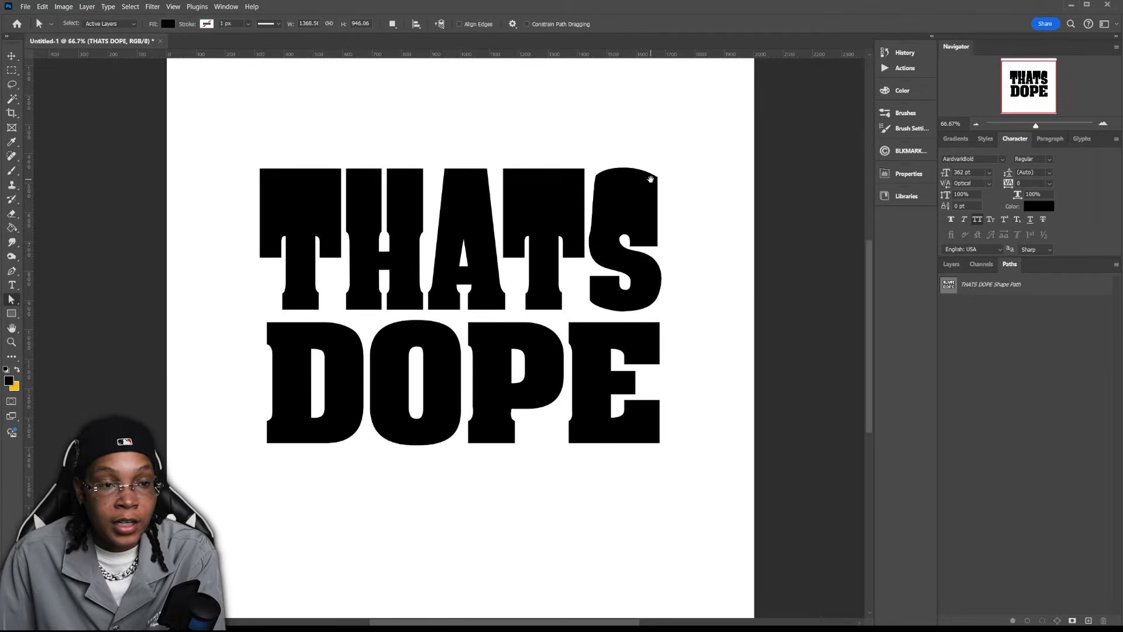
{"action": "key", "text": "ctrl+minus"}
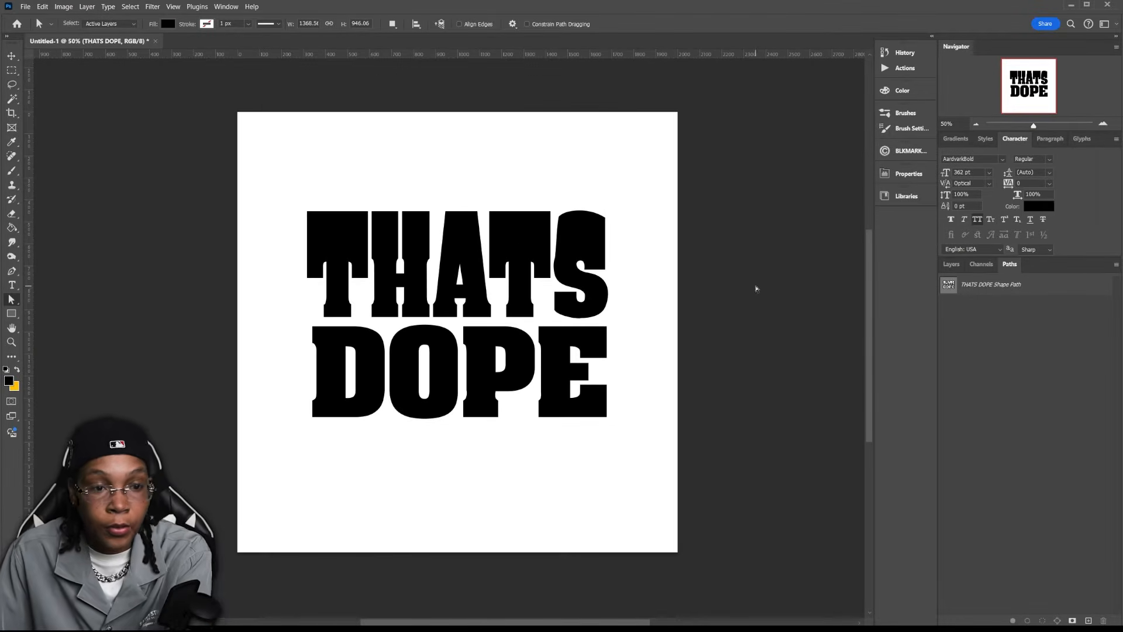
Pull the lower-left corner anchor of the E in DOPE down and outward into a pointed spike.
{"action": "left_click", "coordinate": [558, 407]}
{"action": "left_click_drag", "start_coordinate": [540, 418], "coordinate": [496, 453]}
{"action": "left_click", "coordinate": [543, 471]}
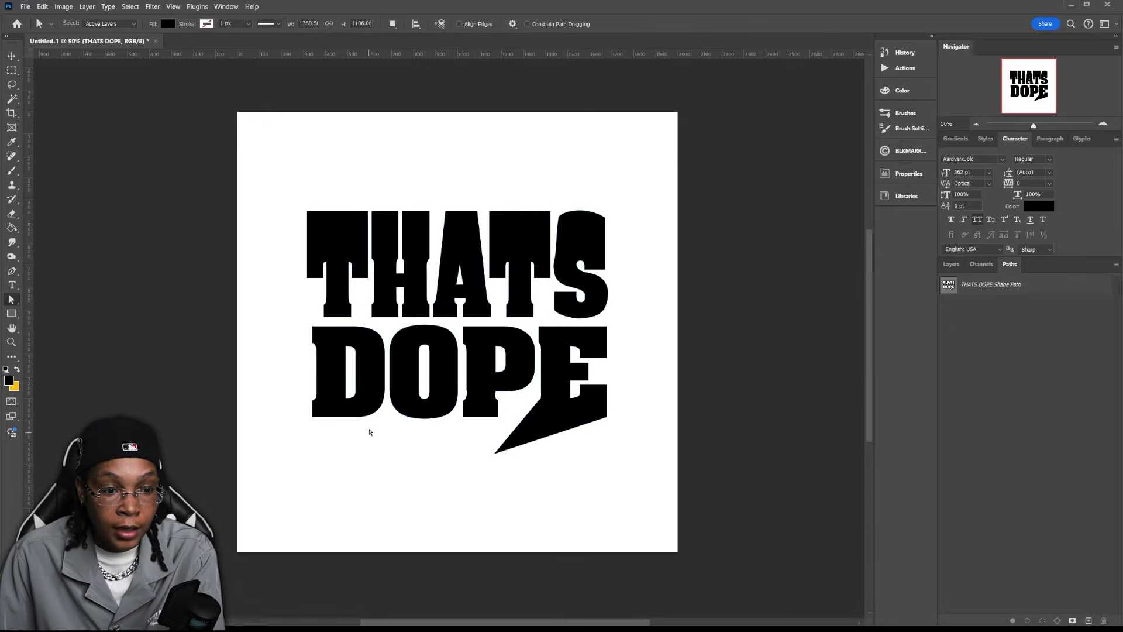
{"action": "left_click_drag", "start_coordinate": [452, 437], "coordinate": [425, 468]}
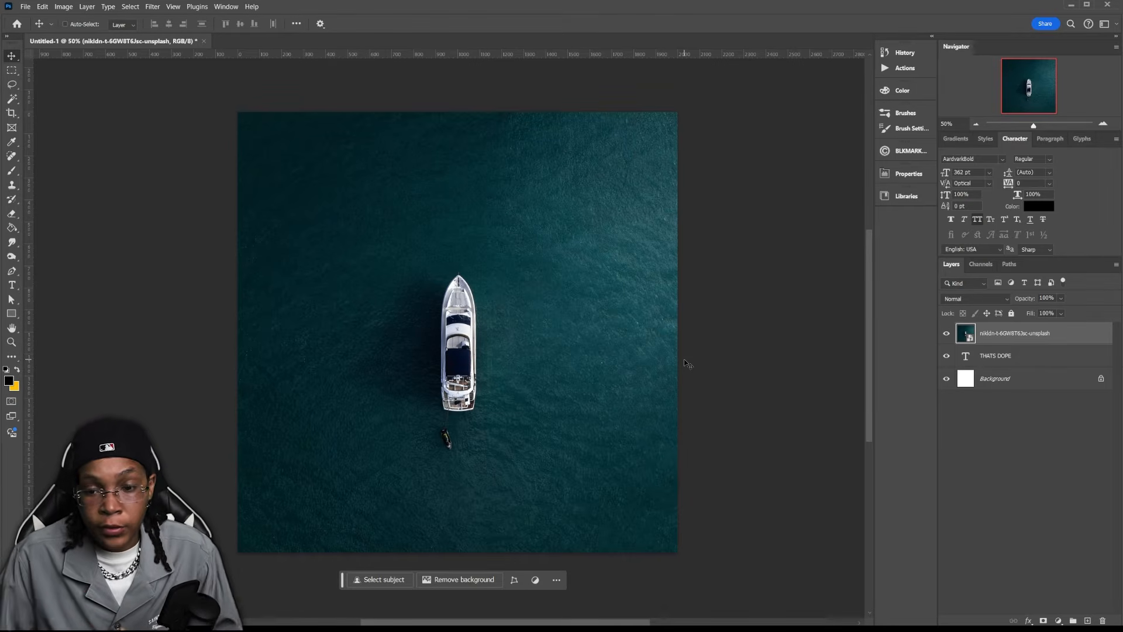
Move the THATS DOPE text layer above the boat photo layer, scale the text slightly down and place it over the water above the boat.
{"action": "left_click_drag", "start_coordinate": [995, 356], "coordinate": [995, 329]}
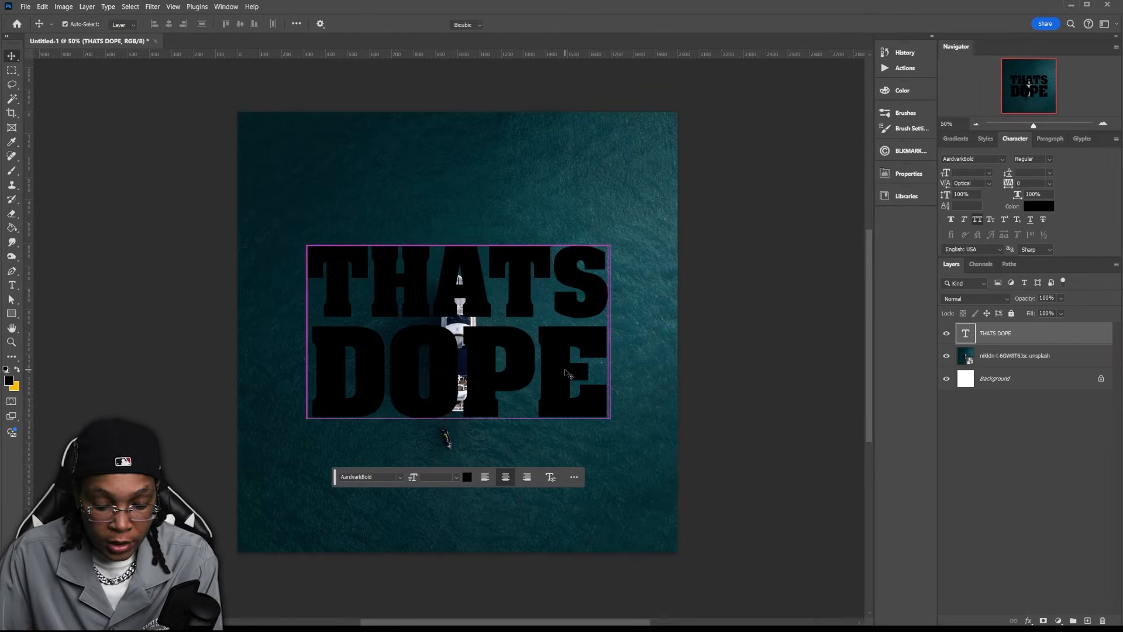
{"action": "key", "text": "ctrl+t"}
{"action": "left_click_drag", "start_coordinate": [458, 241], "coordinate": [471, 170]}
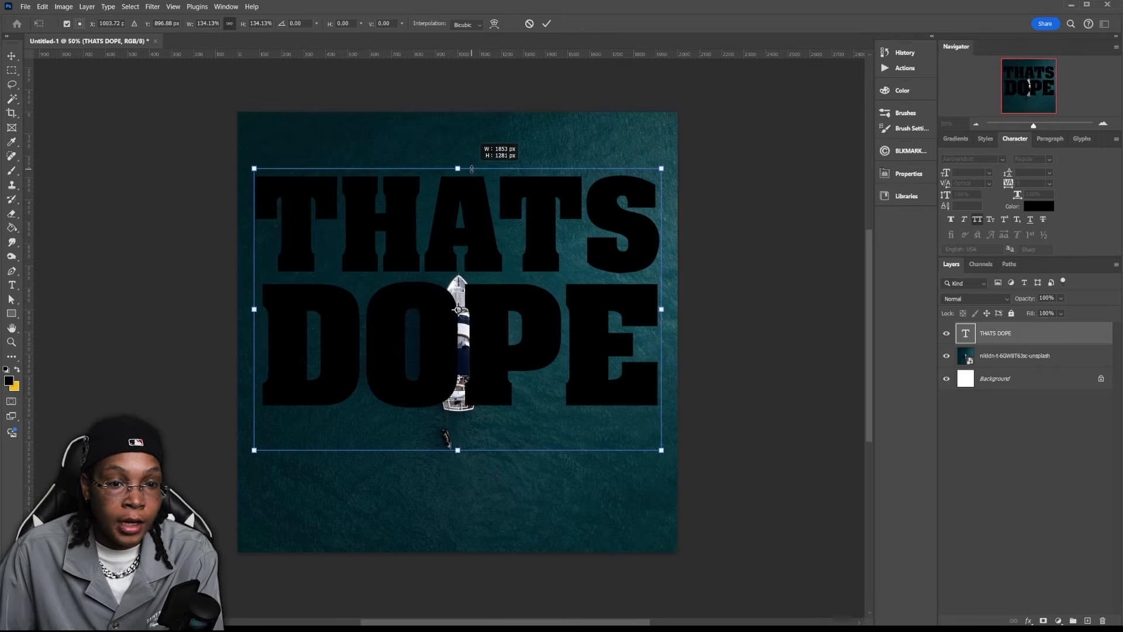
{"action": "key", "text": "Escape"}
Set the THATS DOPE text colour to white (ffffff) and move the contextual task bar below the canvas.
{"action": "key", "text": "t"}
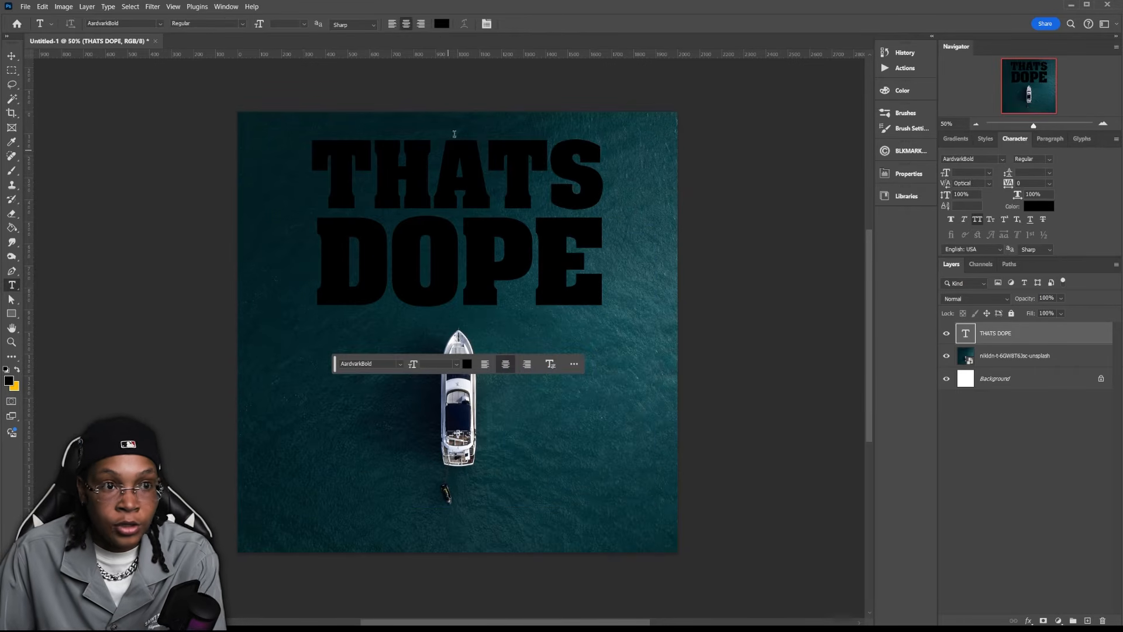
{"action": "left_click", "coordinate": [442, 24]}
{"action": "left_click", "coordinate": [660, 153]}
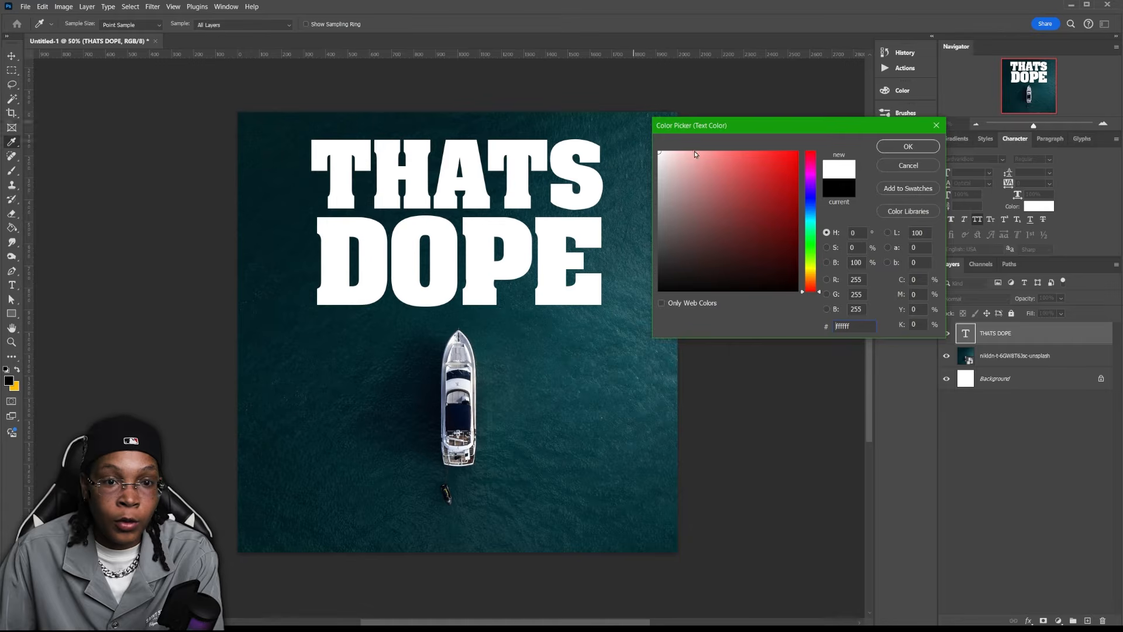
{"action": "left_click", "coordinate": [908, 146]}
{"action": "left_click_drag", "start_coordinate": [334, 365], "coordinate": [343, 581]}
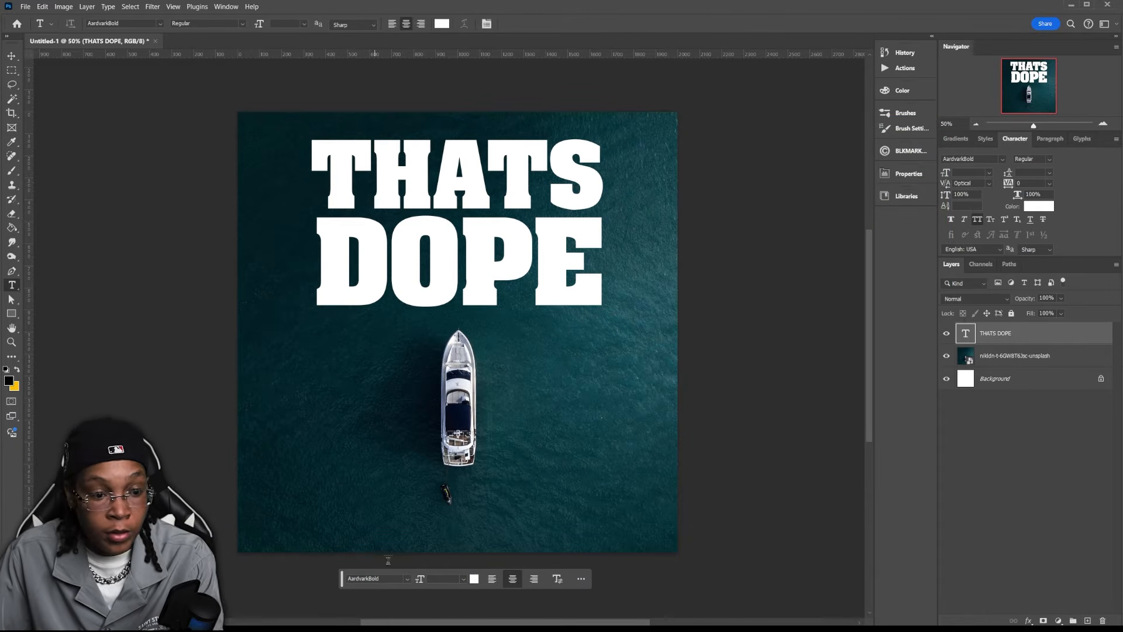
{"action": "key", "text": "v"}
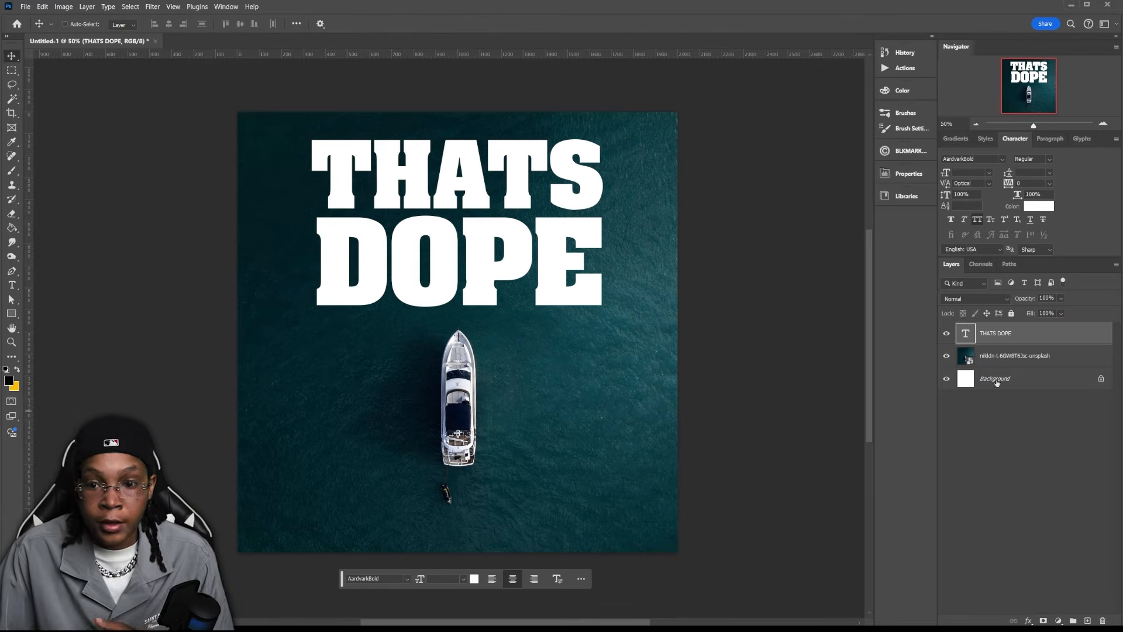
Preview the Overlay blend mode on the THATS DOPE layer, and leave the mode at Normal.
{"action": "left_click", "coordinate": [991, 297]}
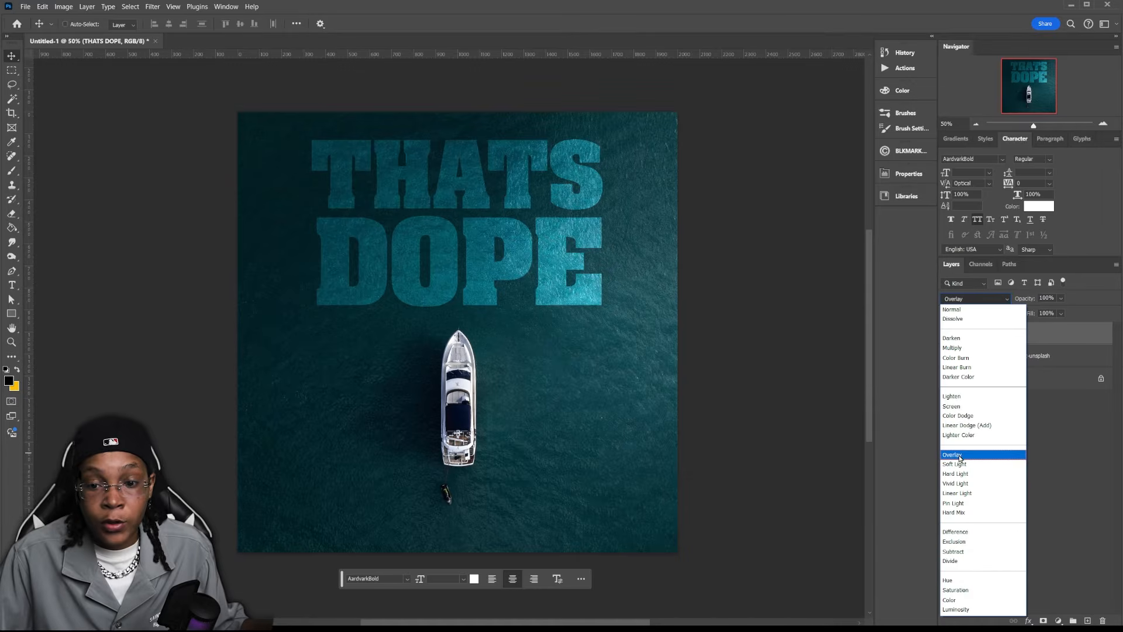
{"action": "left_click", "coordinate": [1050, 453]}
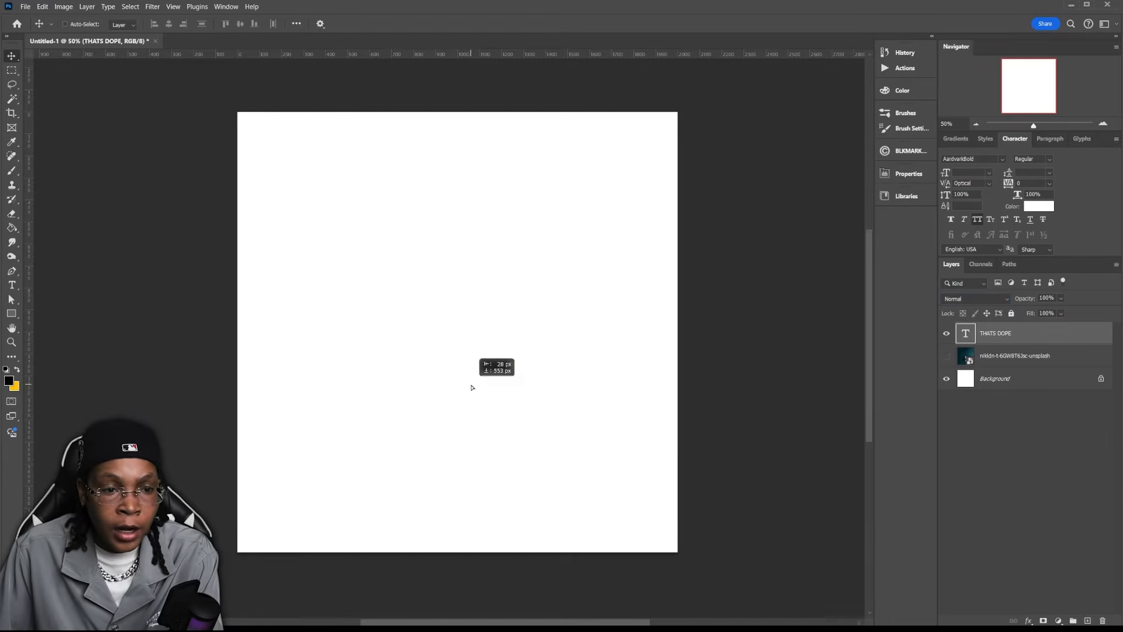
Move the THATS DOPE text to the middle of the canvas, hiding the Background layer for a moment and showing it again.
{"action": "left_click_drag", "start_coordinate": [471, 386], "coordinate": [476, 365]}
{"action": "left_click", "coordinate": [946, 379]}
{"action": "left_click_drag", "start_coordinate": [490, 322], "coordinate": [503, 321]}
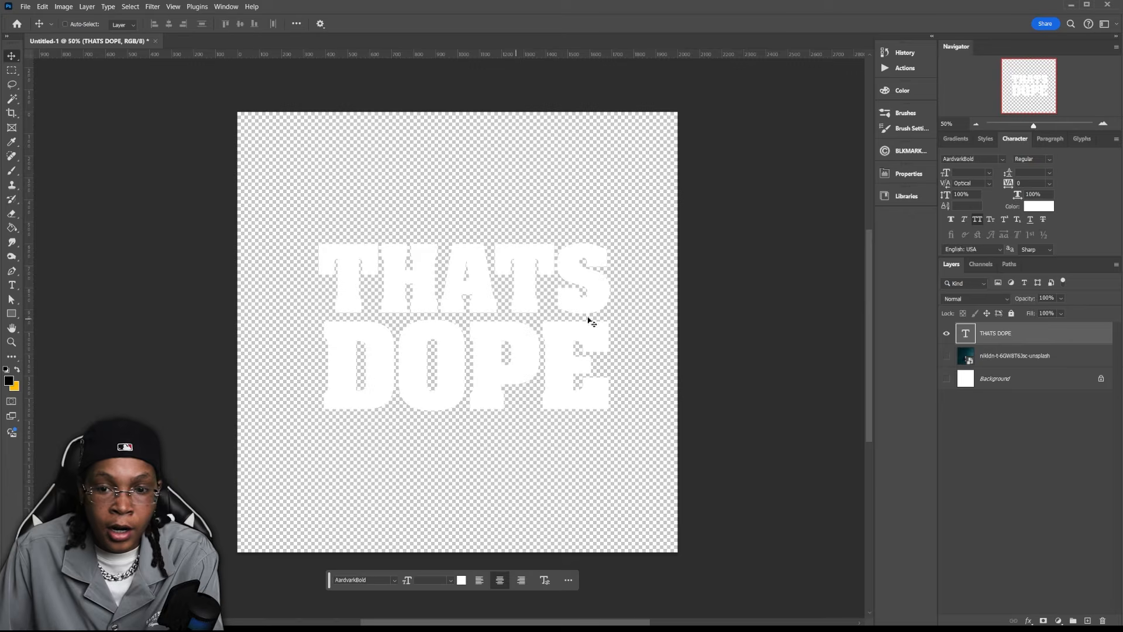
{"action": "left_click", "coordinate": [947, 378]}
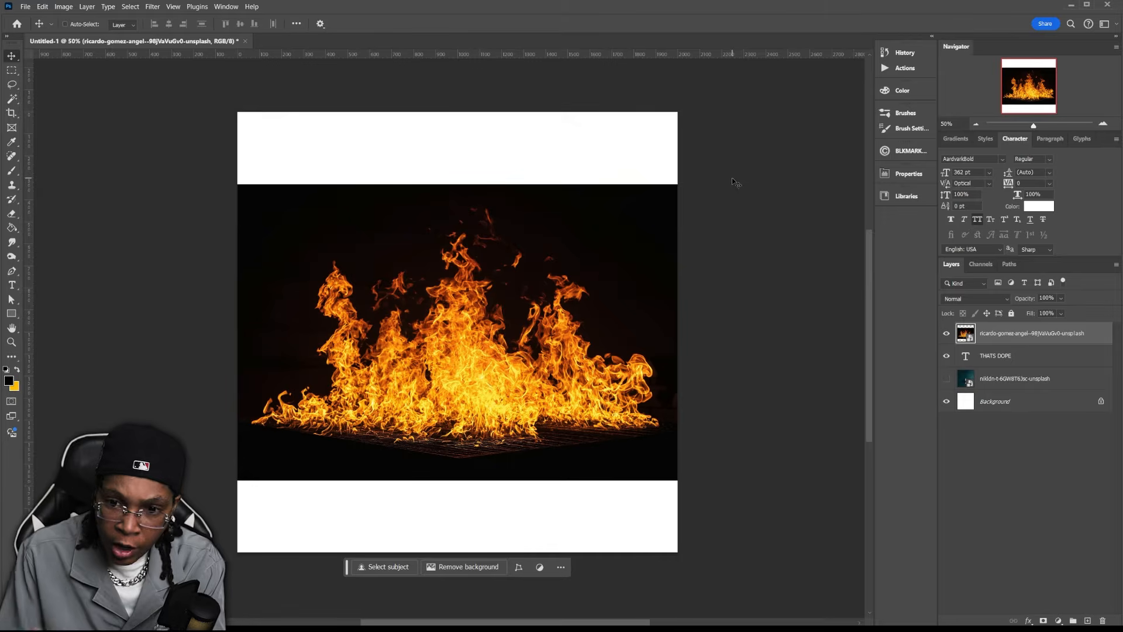
Clip the fire photo to the THATS DOPE text layer and shift the photo inside the letters.
{"action": "right_click", "coordinate": [1045, 342]}
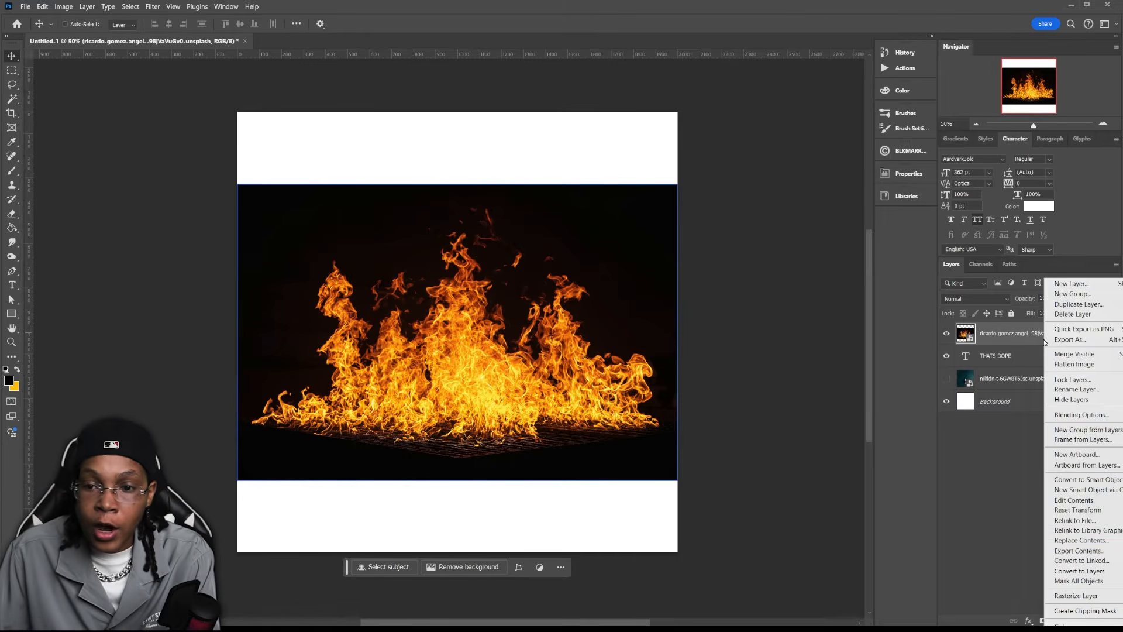
{"action": "left_click", "coordinate": [1085, 611]}
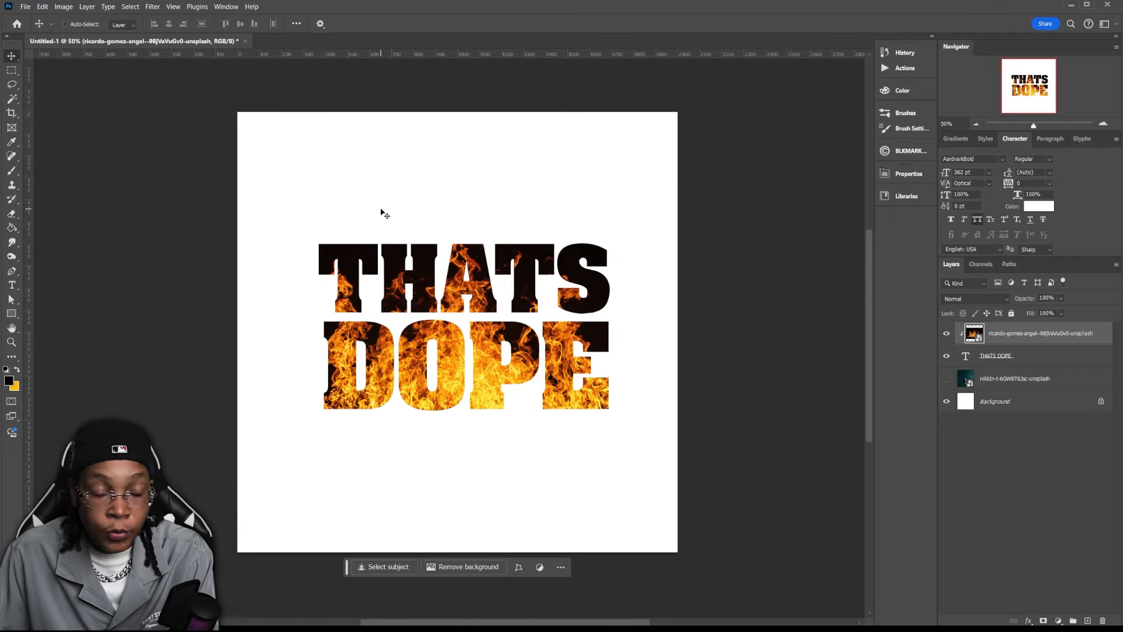
{"action": "left_click_drag", "start_coordinate": [503, 286], "coordinate": [615, 256]}
Fill the Background layer with black using the Paint Bucket.
{"action": "left_click", "coordinate": [1029, 403]}
{"action": "key", "text": "g"}
{"action": "left_click", "coordinate": [397, 169]}
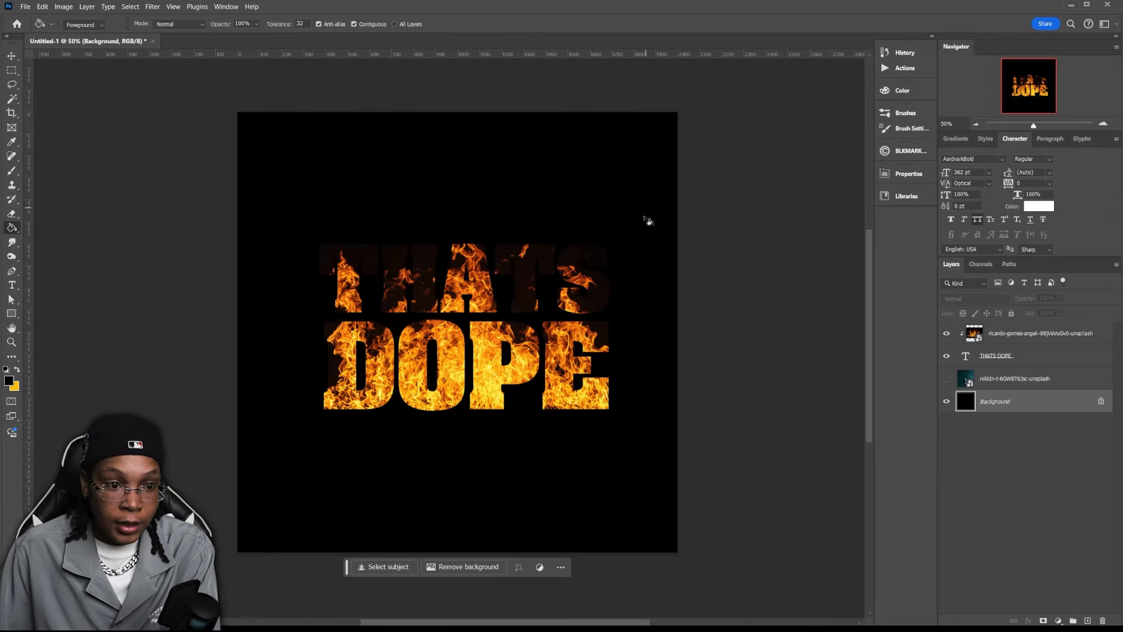
Scale the fire photo up to about 45% and reposition it so flames fill both lines of the text.
{"action": "key", "text": "v"}
{"action": "left_click", "coordinate": [1018, 337]}
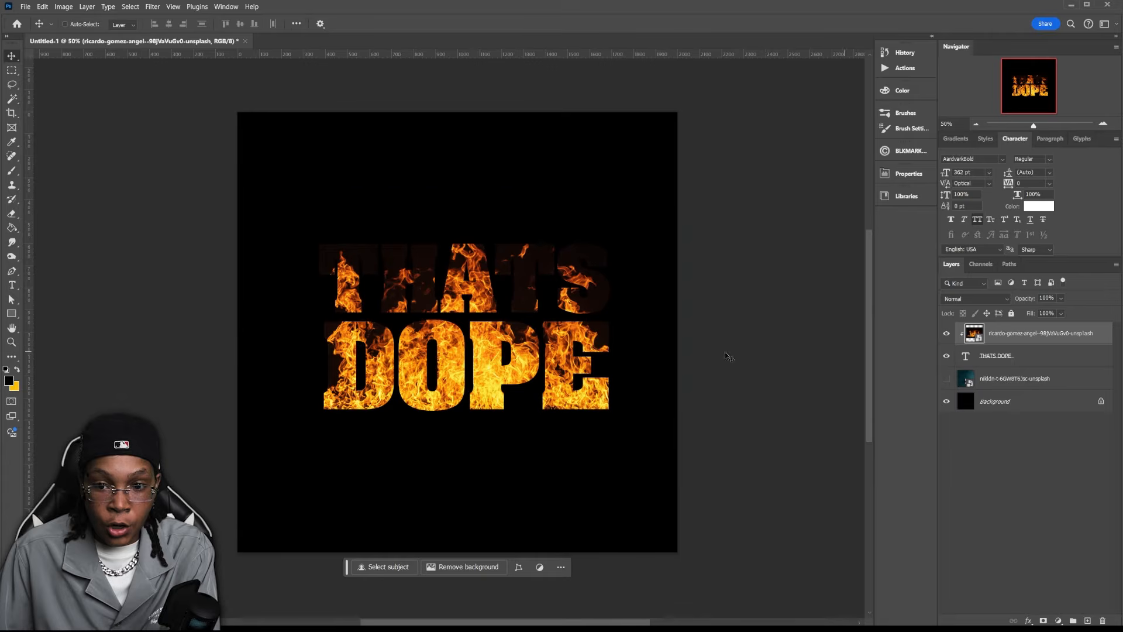
{"action": "key", "text": "ctrl+t"}
{"action": "left_click_drag", "start_coordinate": [465, 174], "coordinate": [464, 77]}
{"action": "left_click_drag", "start_coordinate": [497, 358], "coordinate": [486, 220]}
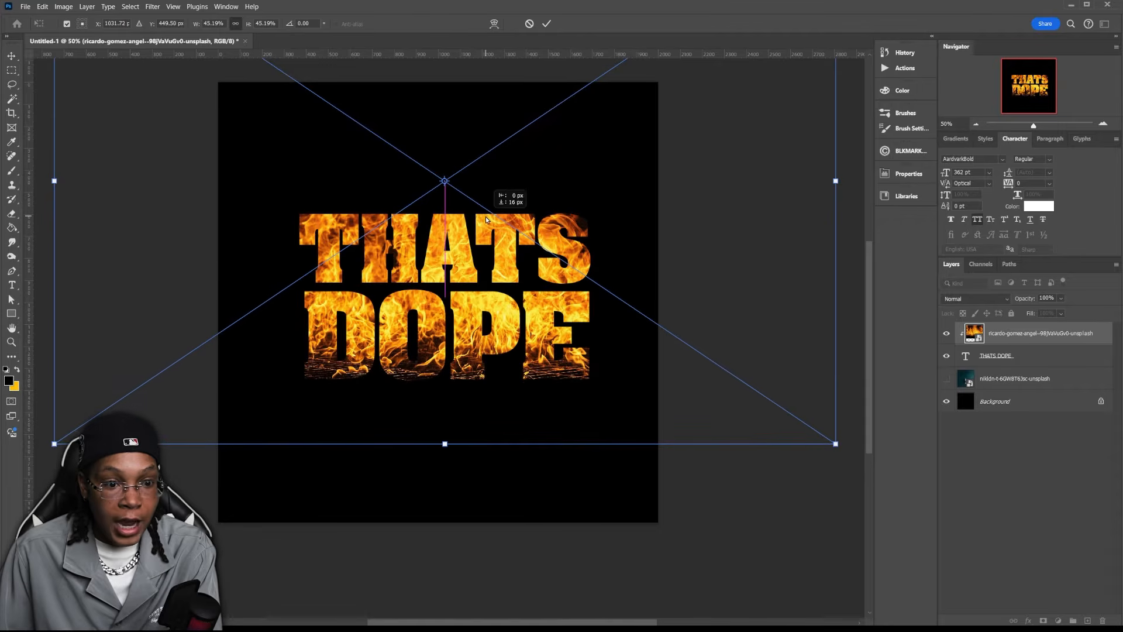
{"action": "key", "text": "Return"}
{"action": "left_click_drag", "start_coordinate": [516, 183], "coordinate": [530, 274]}
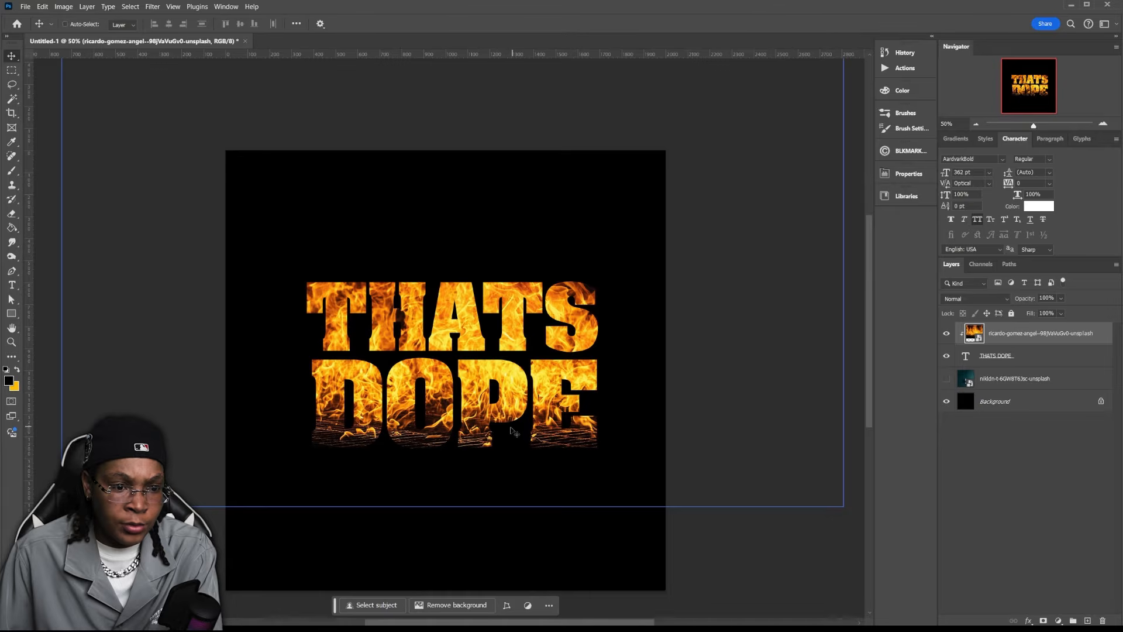
{"action": "left_click_drag", "start_coordinate": [380, 298], "coordinate": [385, 253]}
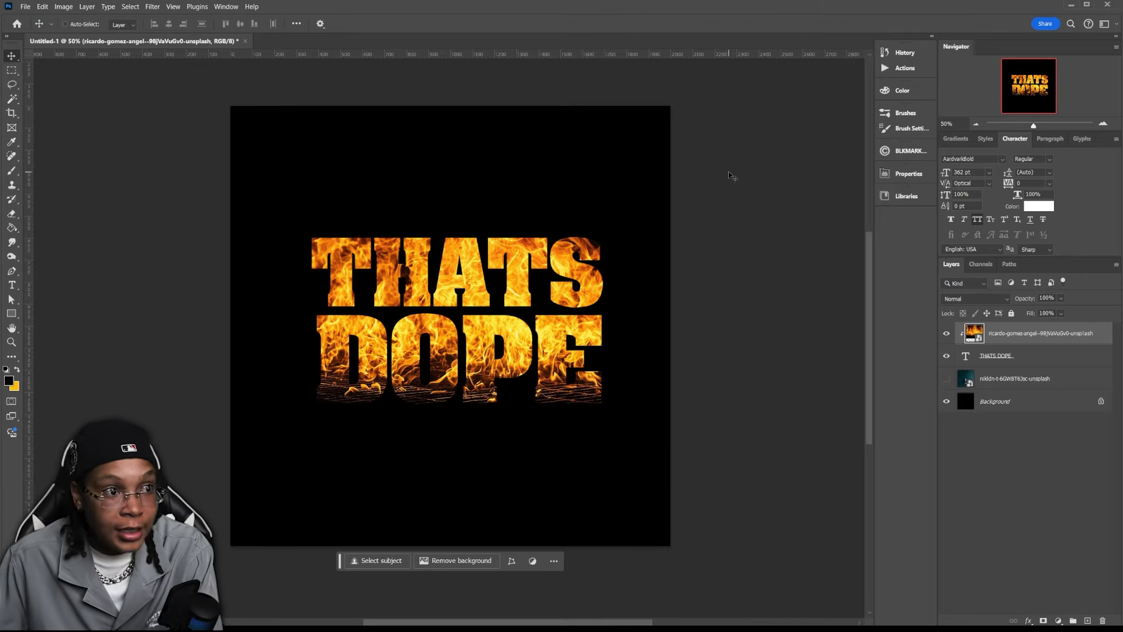
Lower the fire layer's opacity to 39% and set the THATS DOPE text colour to red (ff0000).
{"action": "left_click_drag", "start_coordinate": [1025, 300], "coordinate": [991, 306]}
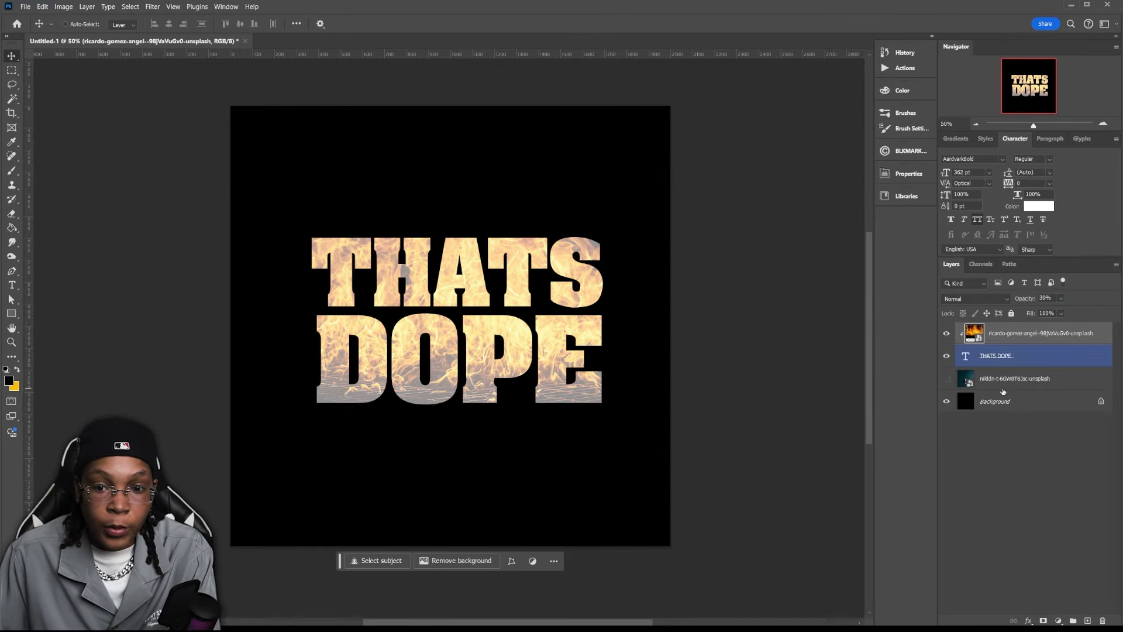
{"action": "left_click", "coordinate": [995, 356]}
{"action": "left_click", "coordinate": [1038, 206]}
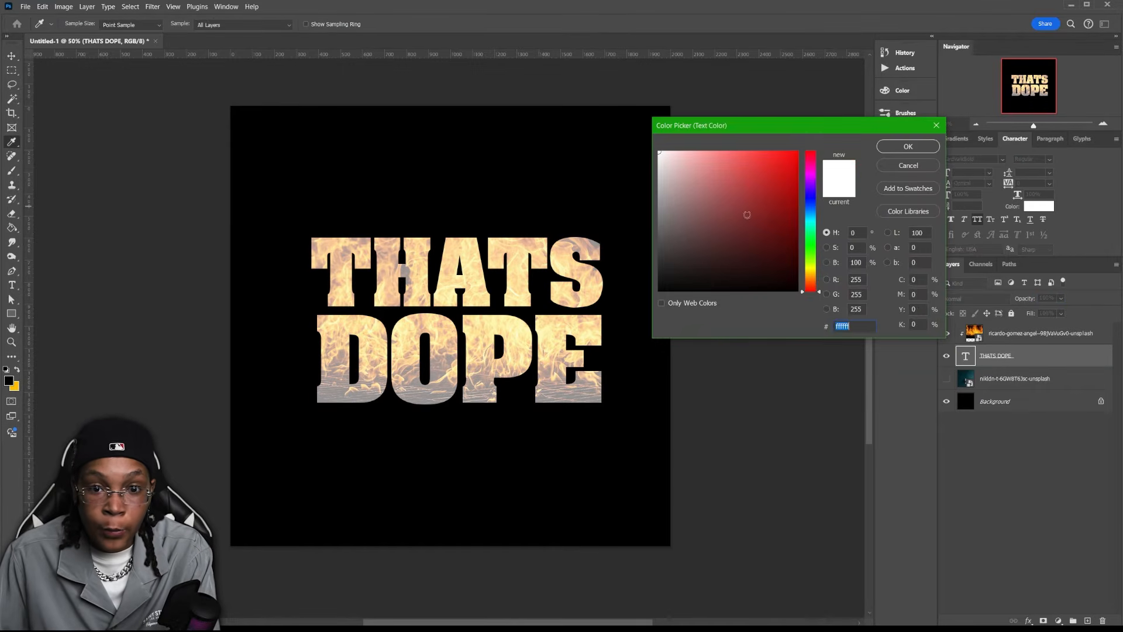
{"action": "type", "text": "ff0000"}
{"action": "left_click", "coordinate": [909, 147]}
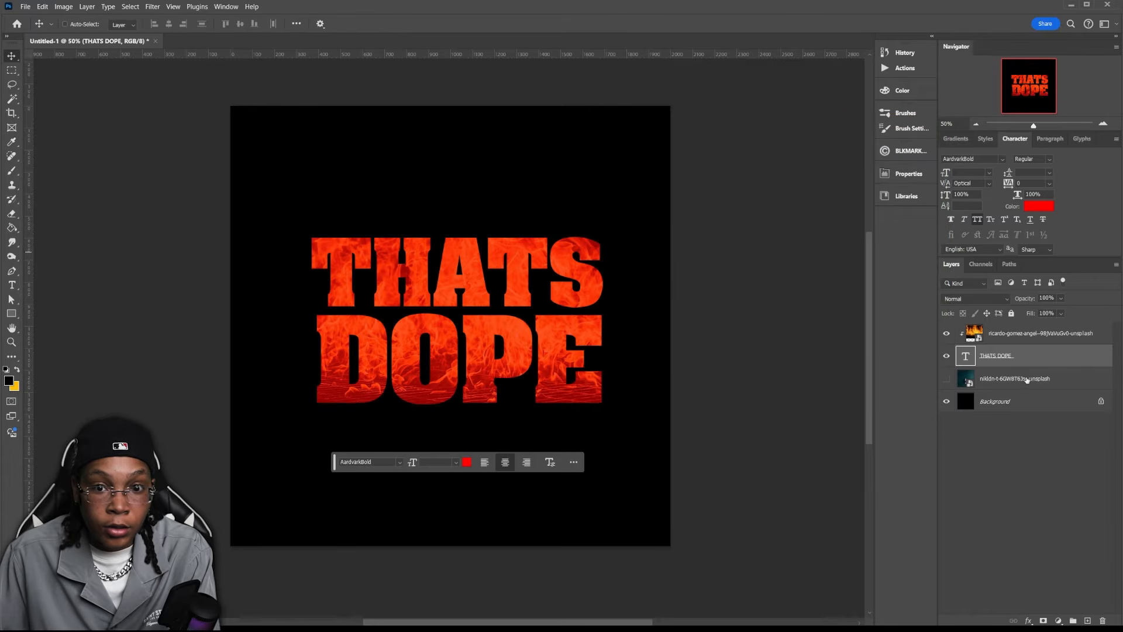
Preview the fire layer at 0% opacity, and restore its opacity to 100%.
{"action": "left_click", "coordinate": [1033, 334]}
{"action": "mouse_move", "coordinate": [1023, 300]}
{"action": "left_mouse_down"}
{"action": "mouse_move", "coordinate": [1078, 301]}
{"action": "mouse_move", "coordinate": [1022, 306]}
{"action": "left_mouse_up"}
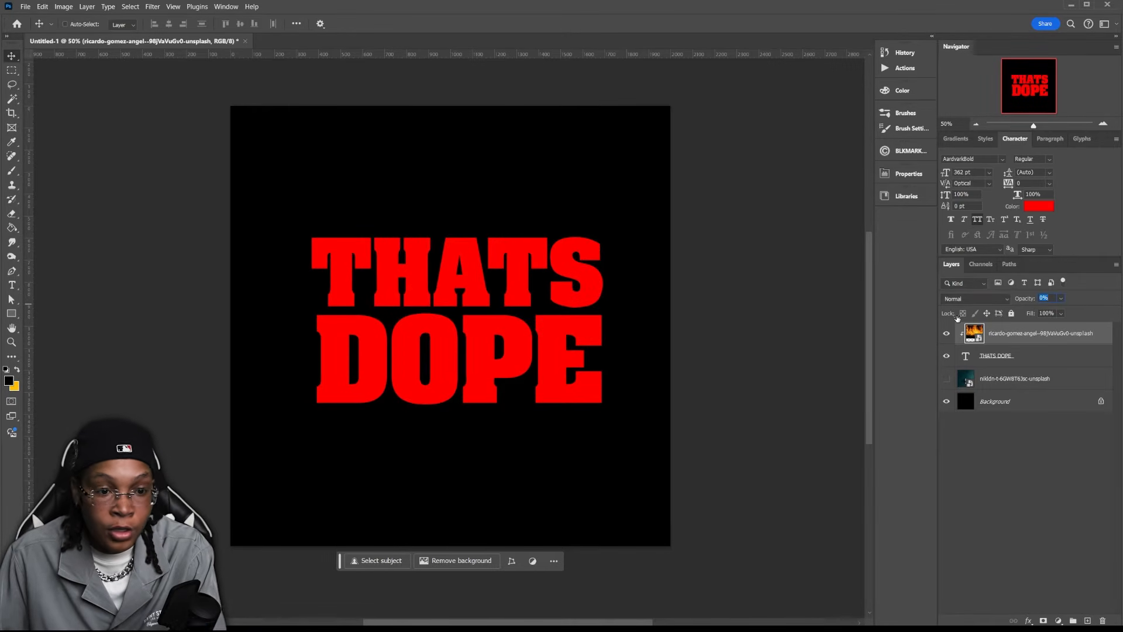
{"action": "left_click_drag", "start_coordinate": [958, 317], "coordinate": [1080, 315]}
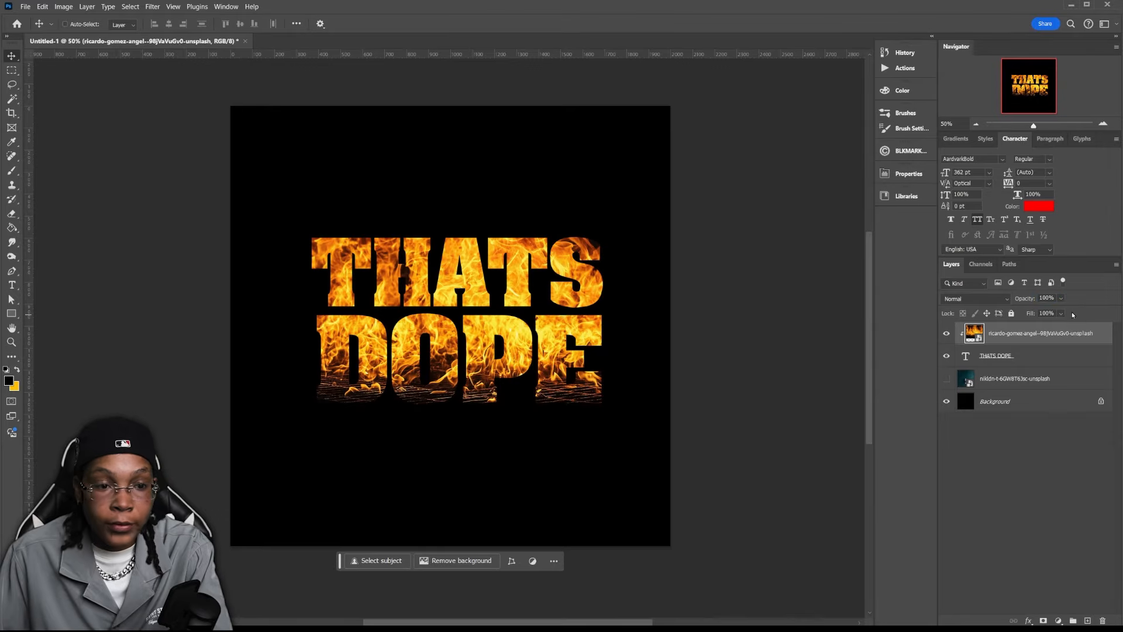
Preview blend modes such as Difference on the fire layer and set it to Linear Dodge (Add).
{"action": "left_click", "coordinate": [960, 299]}
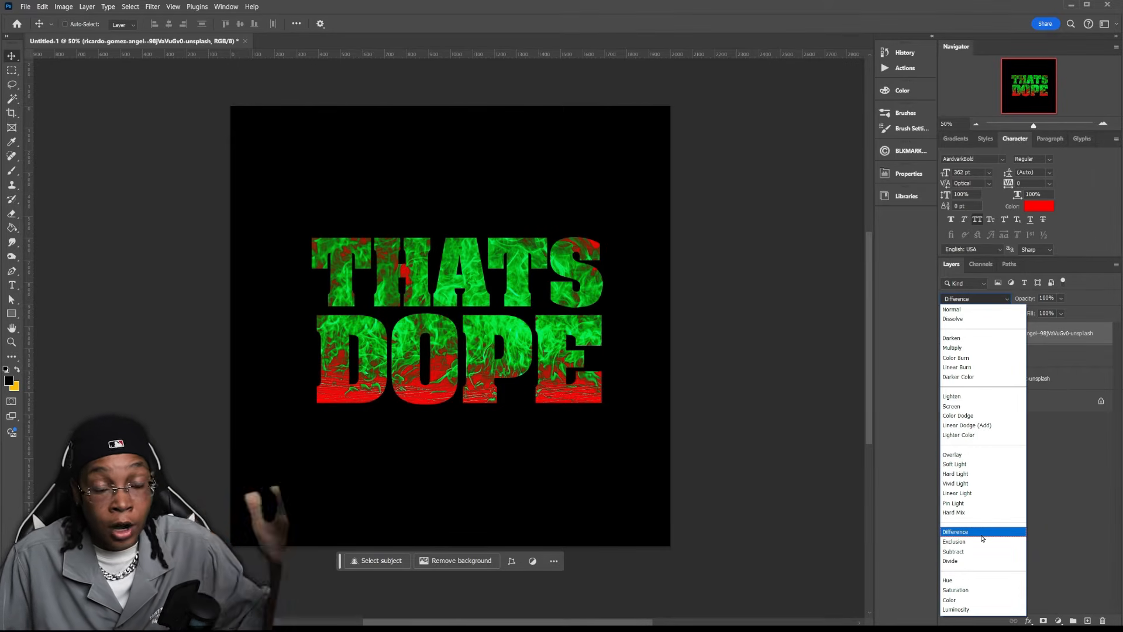
{"action": "left_click", "coordinate": [980, 426]}
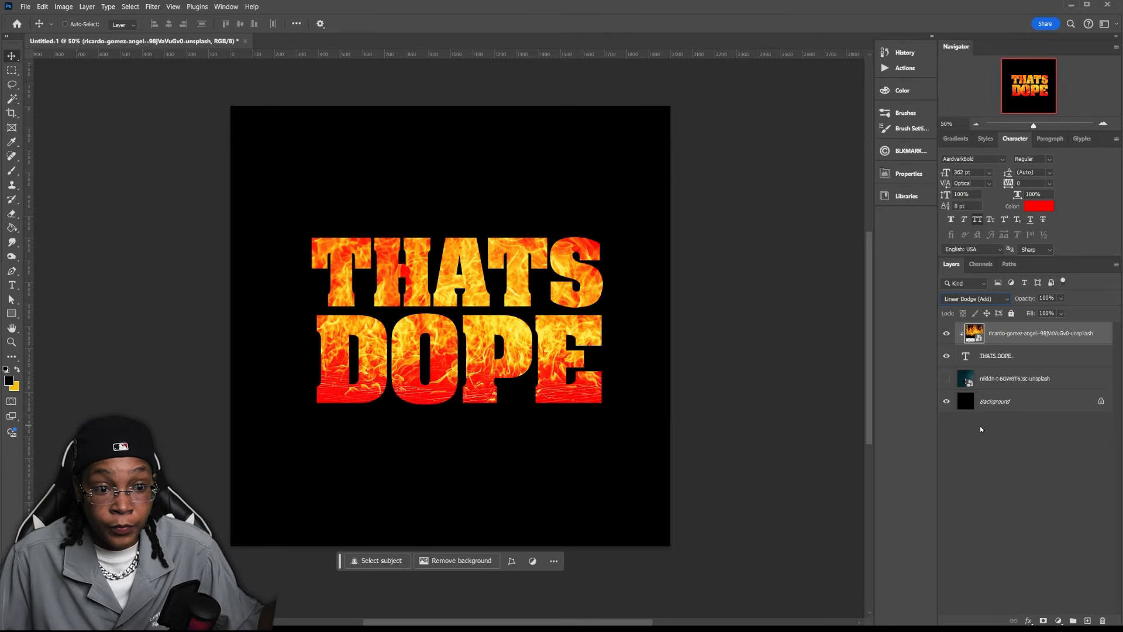
{"action": "mouse_move", "coordinate": [584, 359]}
{"action": "left_mouse_down"}
{"action": "mouse_move", "coordinate": [578, 383]}
{"action": "mouse_move", "coordinate": [579, 358]}
{"action": "left_mouse_up"}
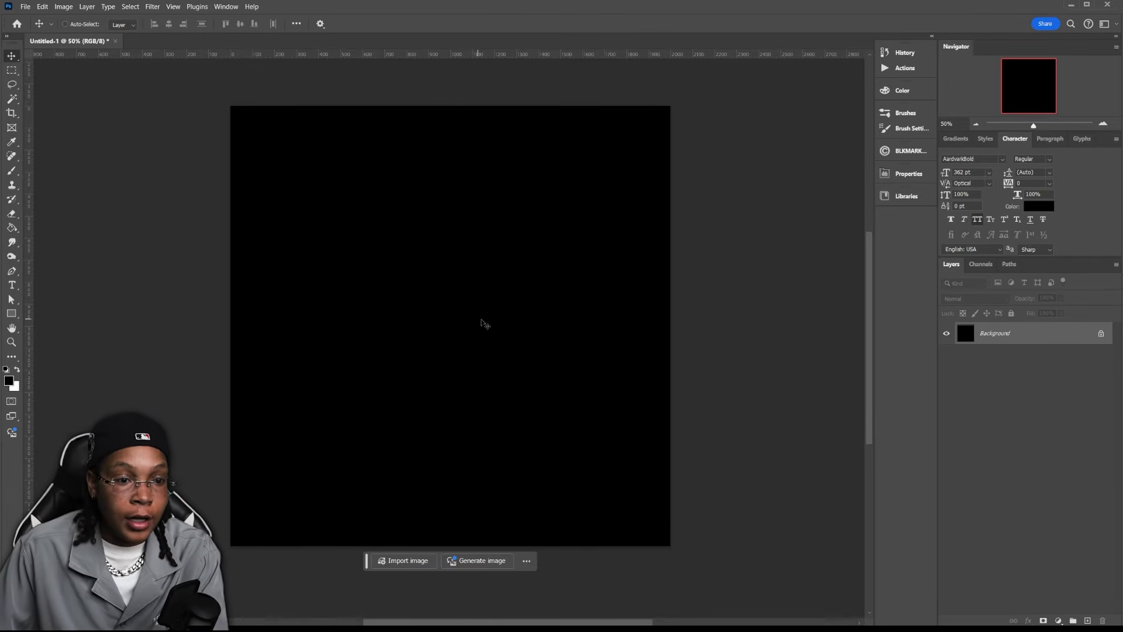
Add the text ONLY DOPE on the black canvas and set its colour to white (ffffff).
{"action": "key", "text": "t"}
{"action": "left_click", "coordinate": [474, 335]}
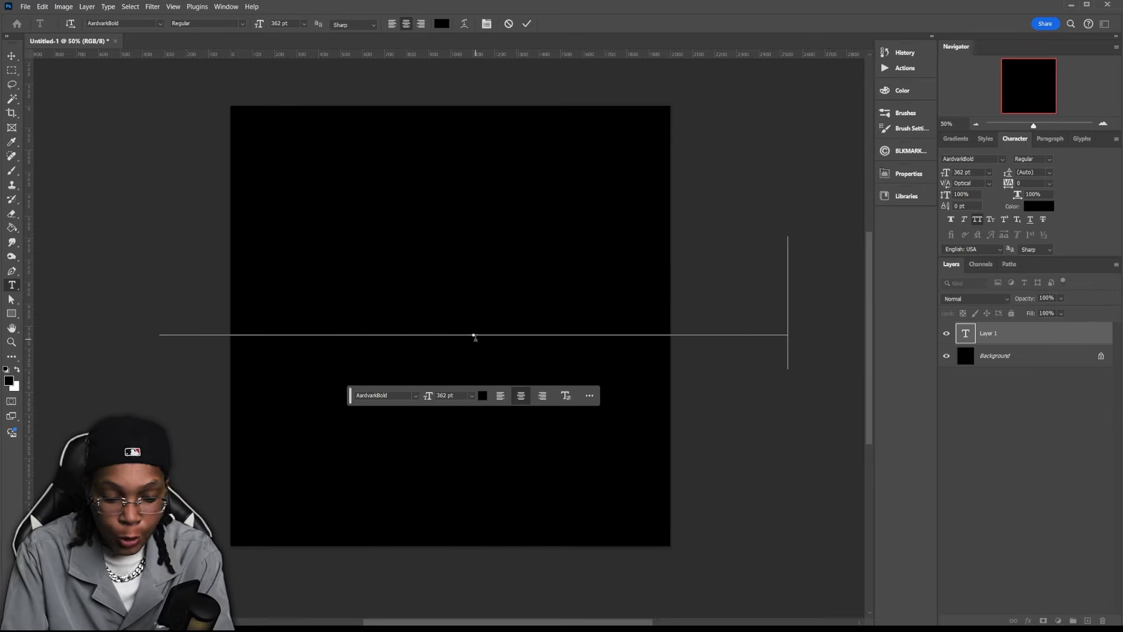
{"action": "key", "text": "ctrl+a"}
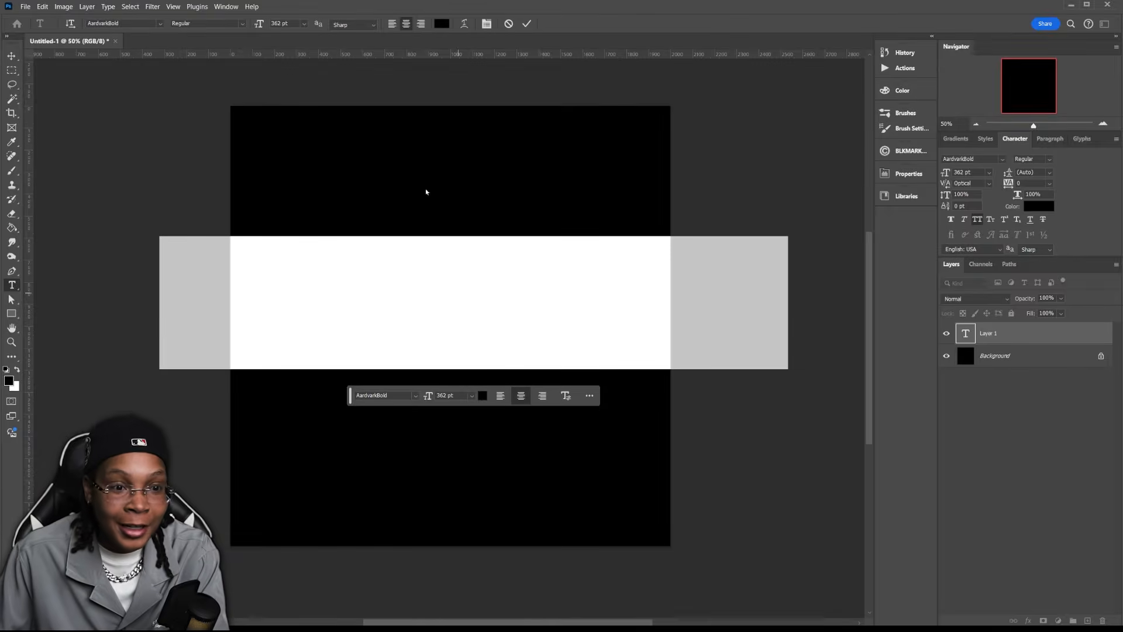
{"action": "left_click", "coordinate": [442, 23]}
{"action": "left_click_drag", "start_coordinate": [678, 175], "coordinate": [633, 134]}
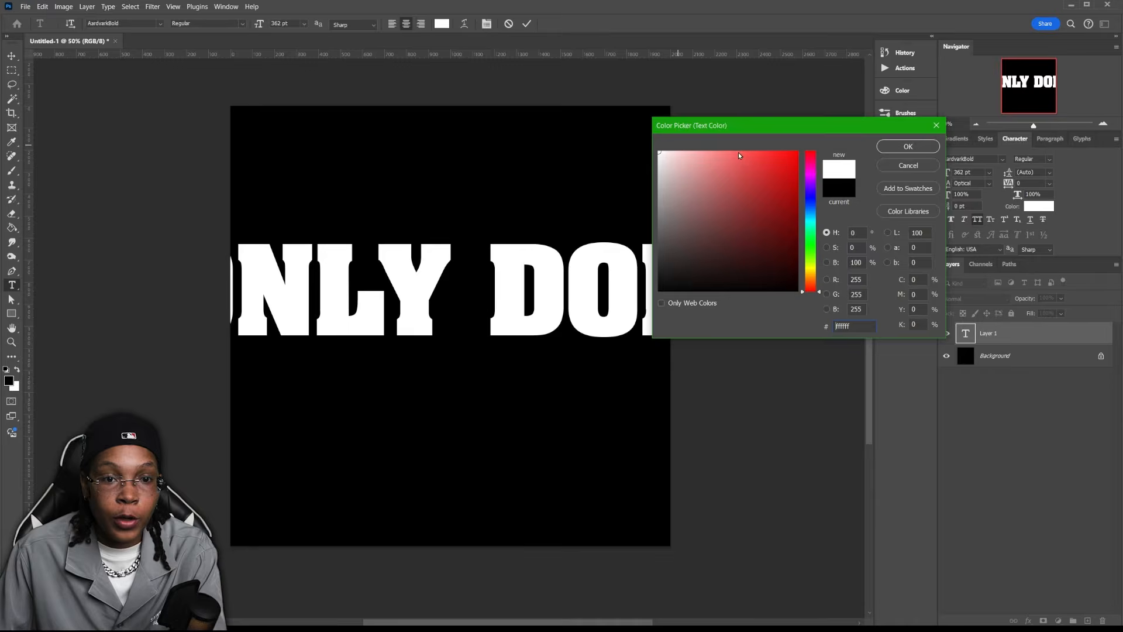
{"action": "key", "text": "Return"}
Resize the ONLY DOPE text to fit the canvas and change its font to Champion Gothic Middleweight.
{"action": "left_click_drag", "start_coordinate": [260, 28], "coordinate": [178, 68]}
{"action": "left_click", "coordinate": [147, 22]}
{"action": "type", "text": "monm"}
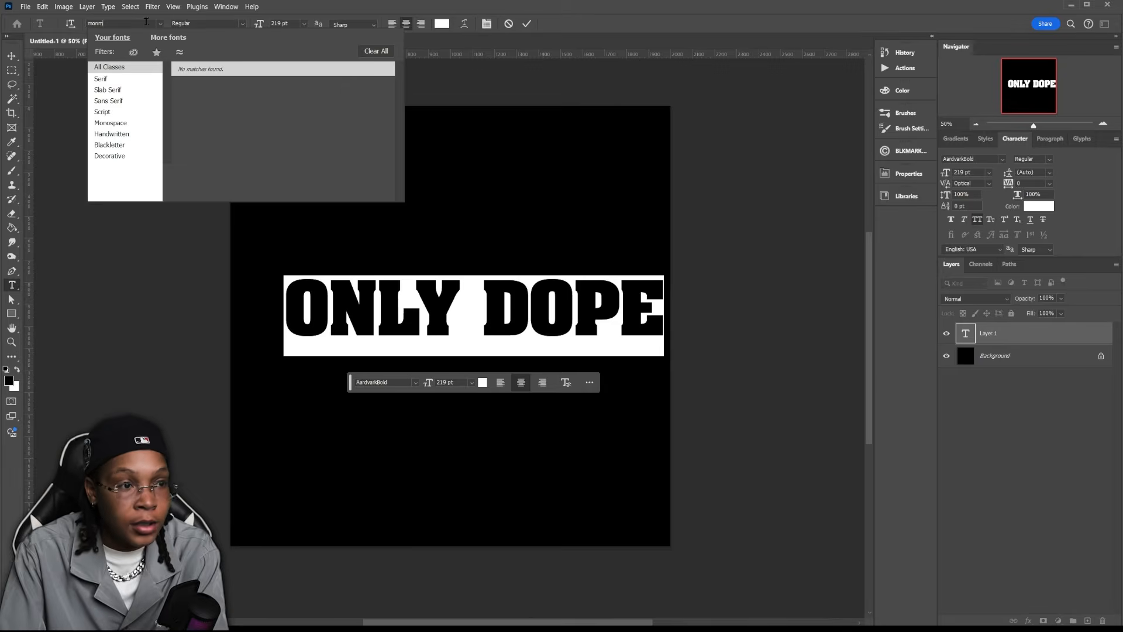
{"action": "key", "text": "BackSpace"}
{"action": "key", "text": "BackSpace"}
{"action": "key", "text": "BackSpace"}
{"action": "key", "text": "BackSpace"}
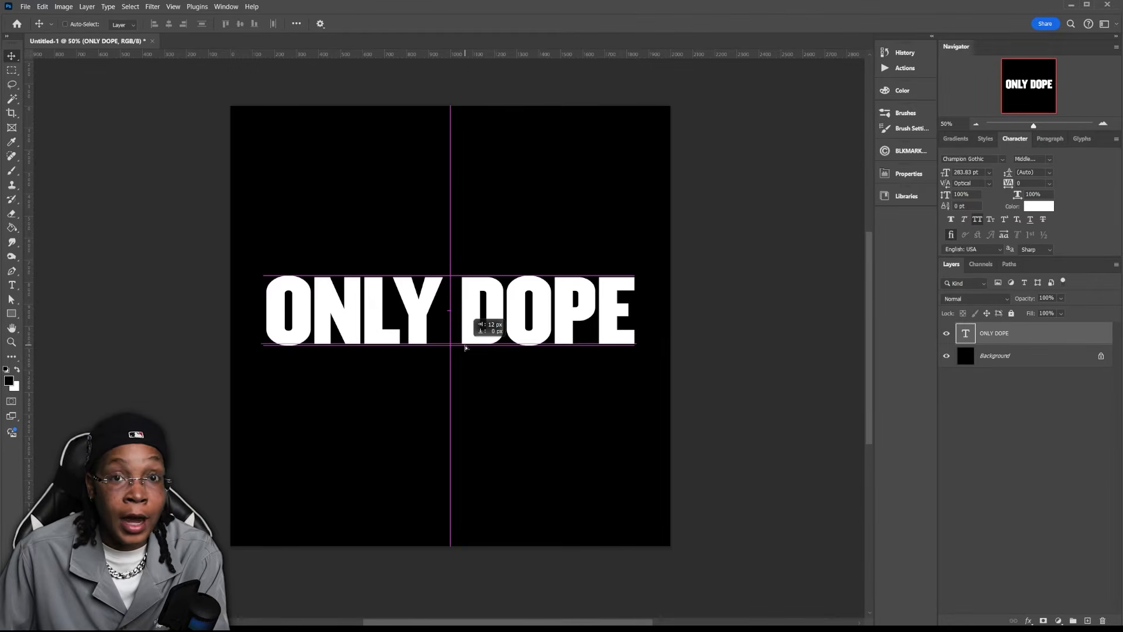
Centre the ONLY DOPE text horizontally on the canvas and convert its layer to a smart object.
{"action": "left_click_drag", "start_coordinate": [465, 348], "coordinate": [465, 347]}
{"action": "right_click", "coordinate": [1045, 344]}
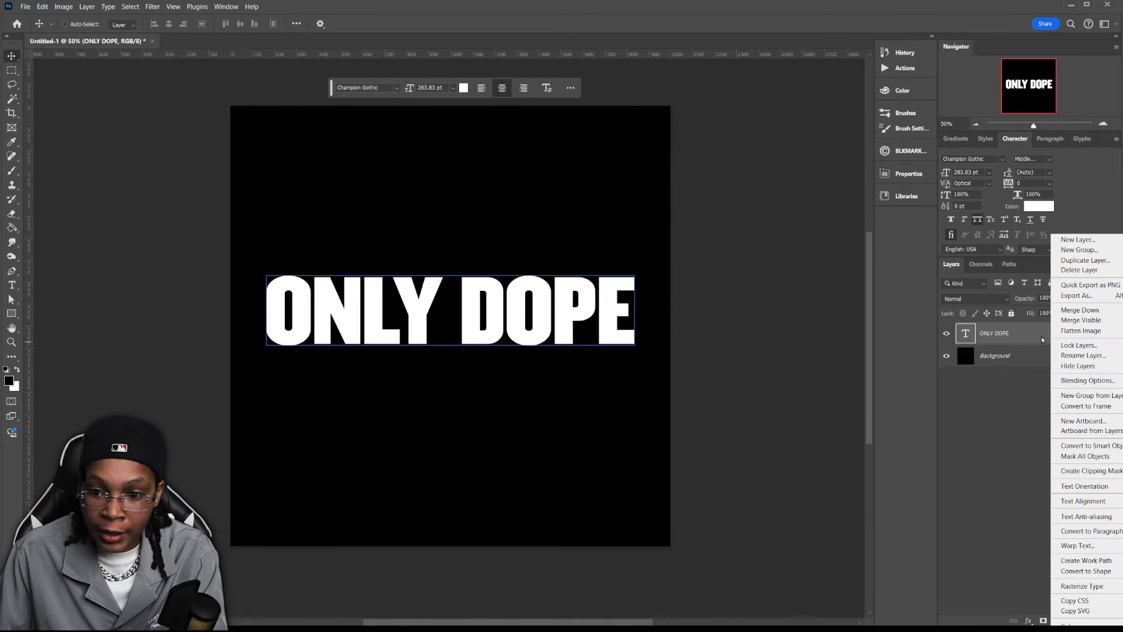
{"action": "left_click", "coordinate": [1088, 446]}
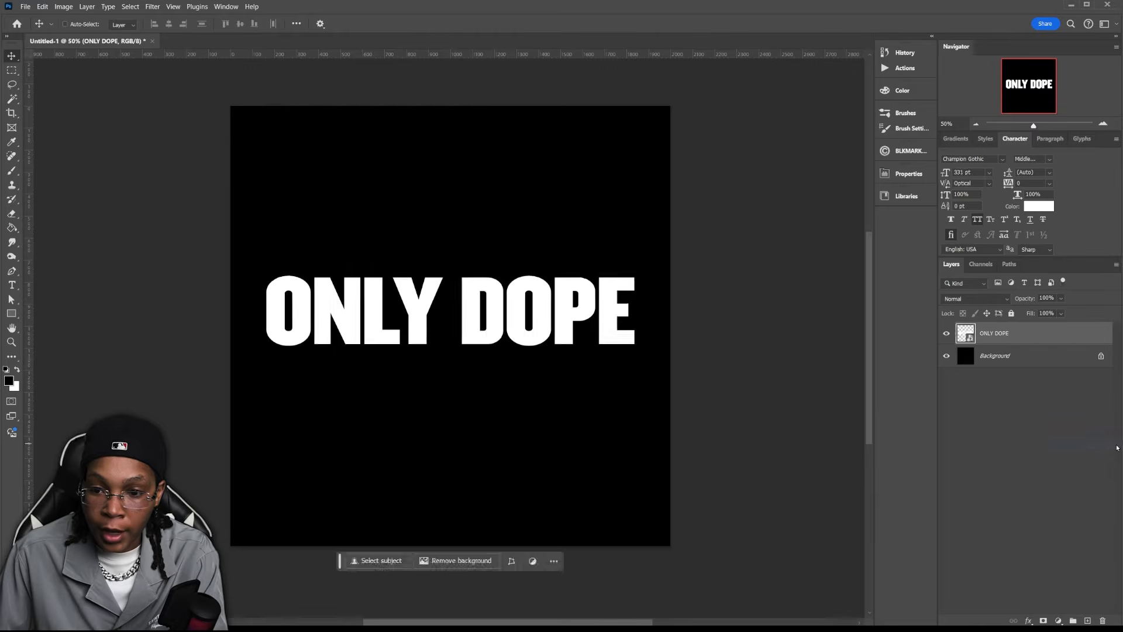
Try to edit the ONLY DOPE smart object's text directly on the canvas, and delete the extra text layer.
{"action": "key", "text": "t"}
{"action": "left_click", "coordinate": [524, 319]}
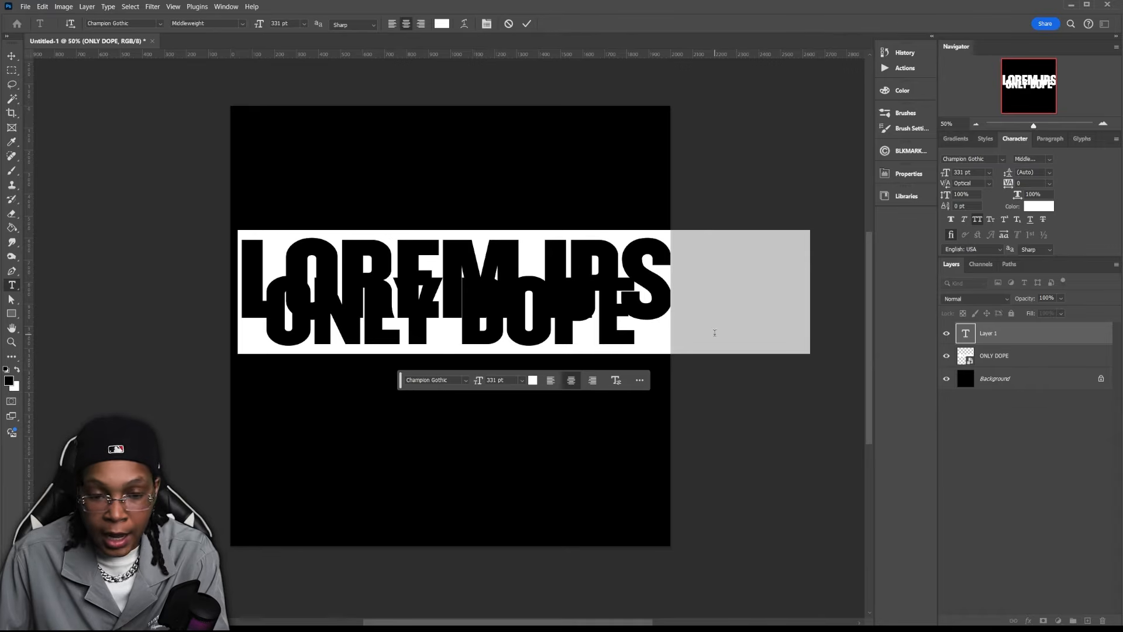
{"action": "key", "text": "BackSpace"}
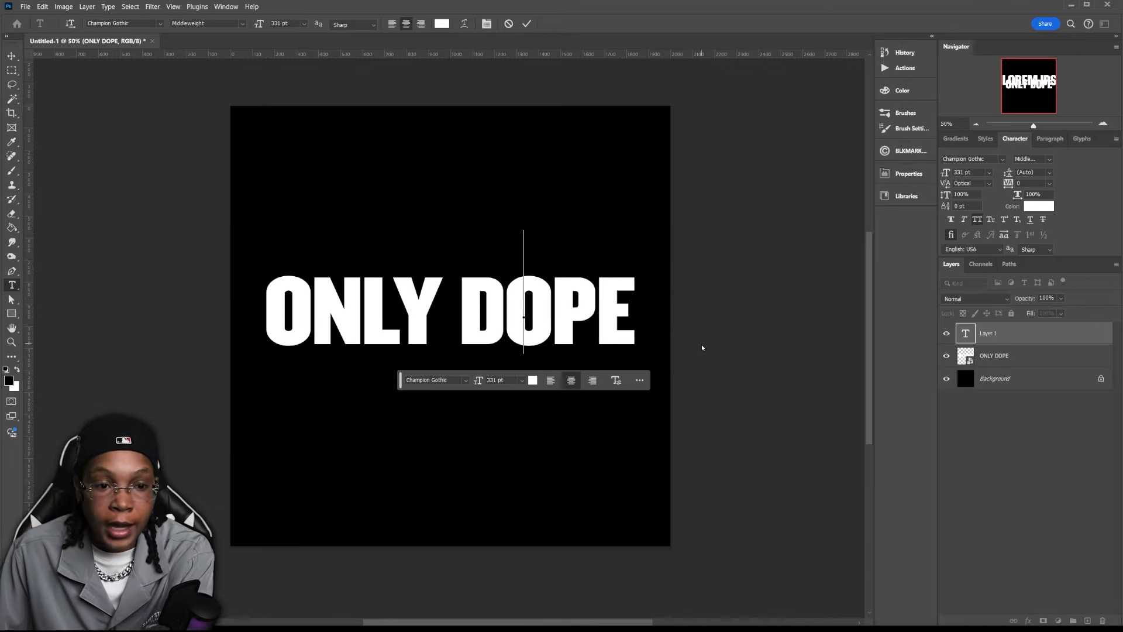
{"action": "left_click", "coordinate": [1103, 620]}
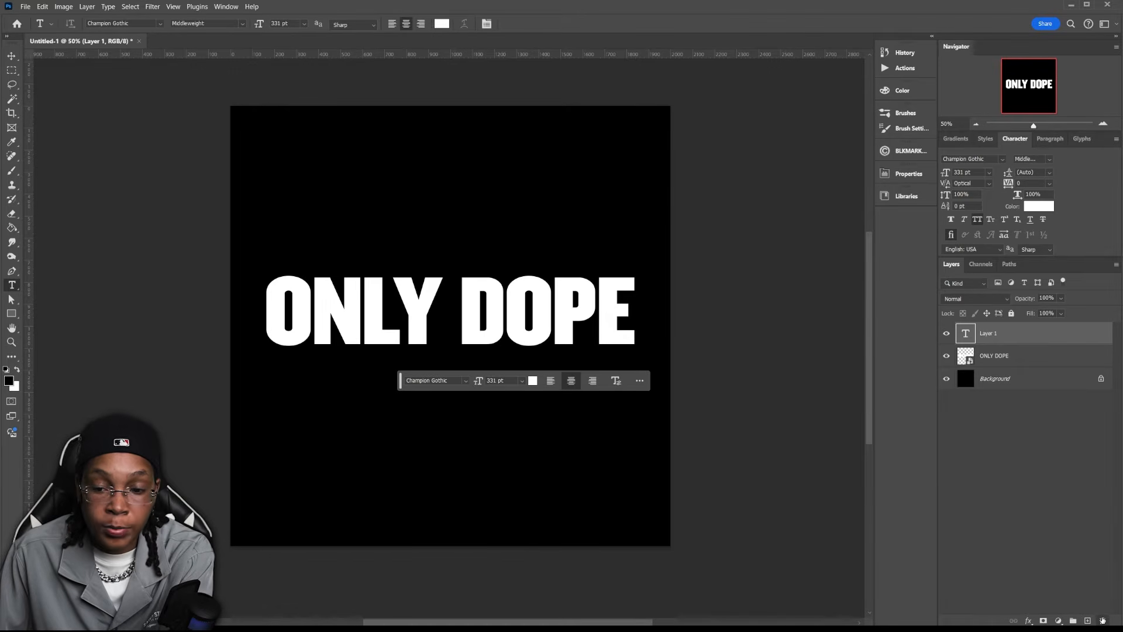
{"action": "left_click", "coordinate": [1103, 620]}
Open the ONLY DOPE smart object's contents, retype the Y in its text, and return to the main document.
{"action": "double_click", "coordinate": [967, 334]}
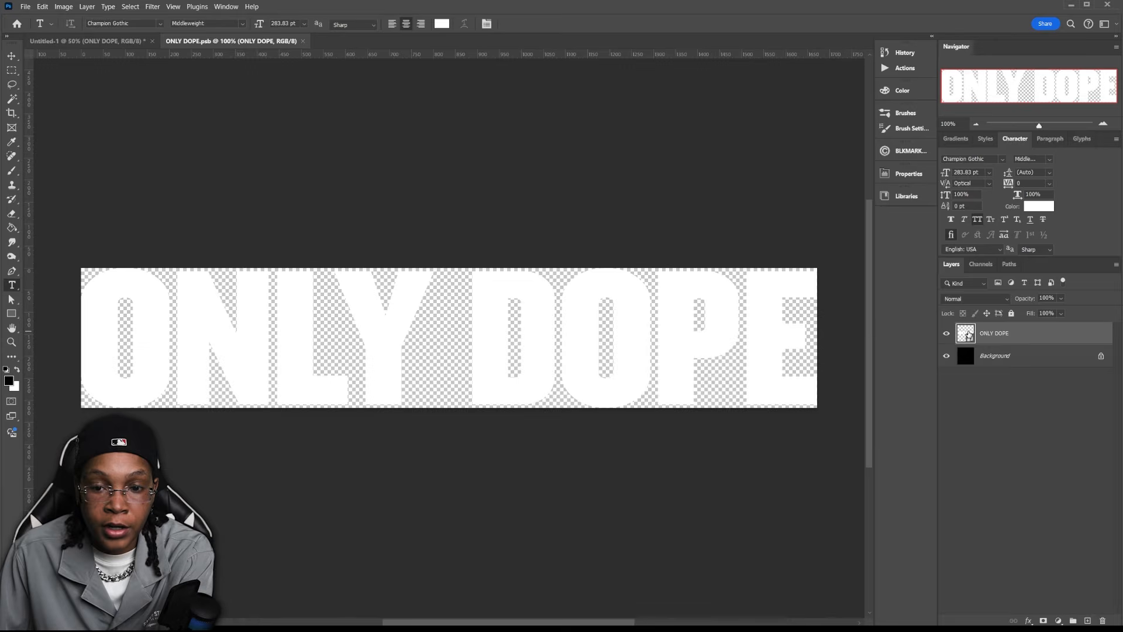
{"action": "left_click", "coordinate": [400, 365]}
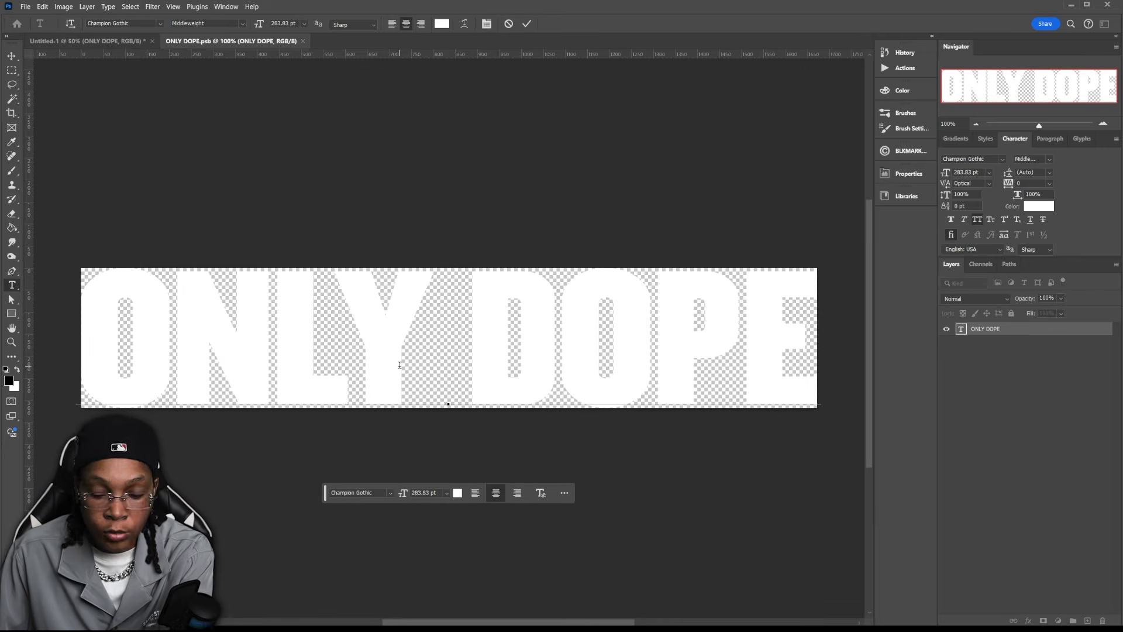
{"action": "key", "text": "BackSpace"}
{"action": "type", "text": "Y"}
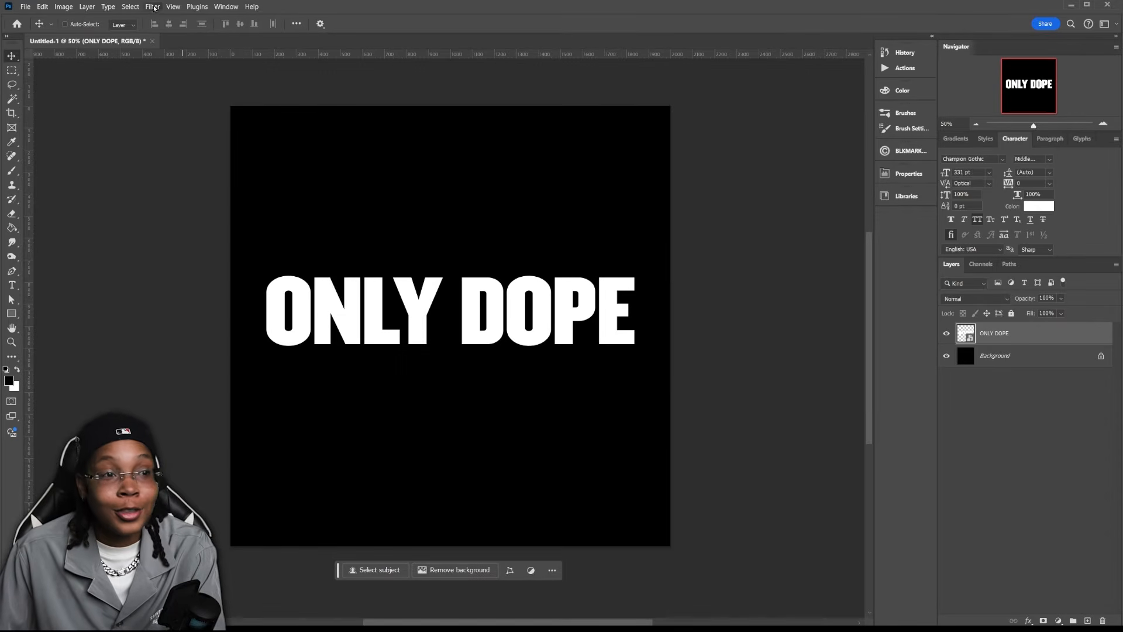
Start a Field Blur on the ONLY DOPE smart object, place its pin on the E and set the blur to 0 px.
{"action": "left_click", "coordinate": [153, 6]}
{"action": "mouse_move", "coordinate": [189, 134]}
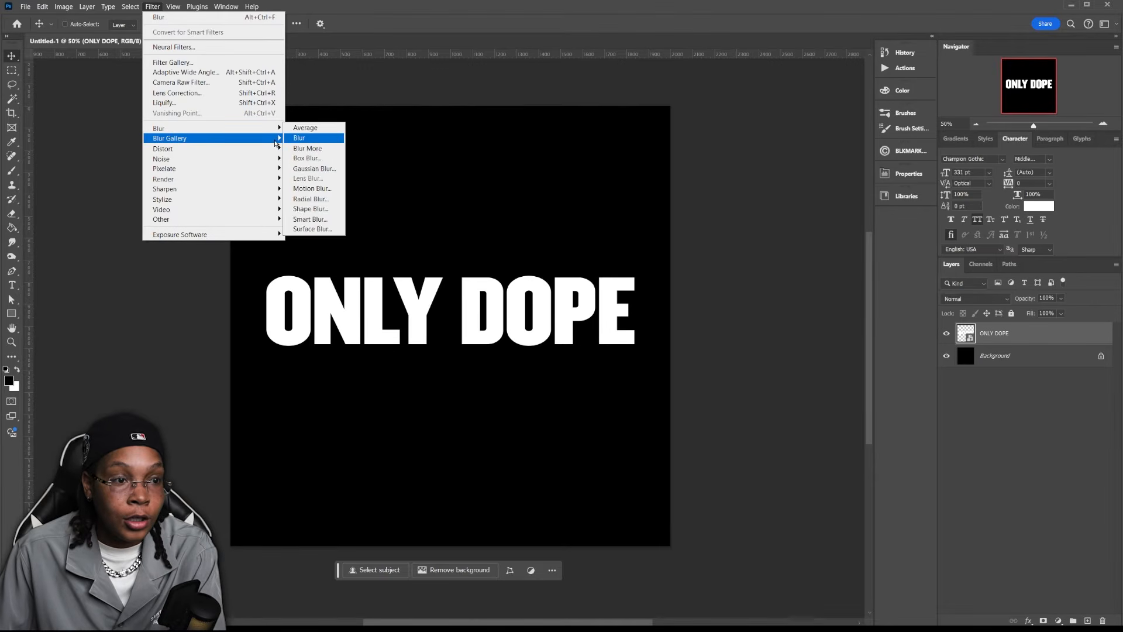
{"action": "left_click", "coordinate": [307, 138]}
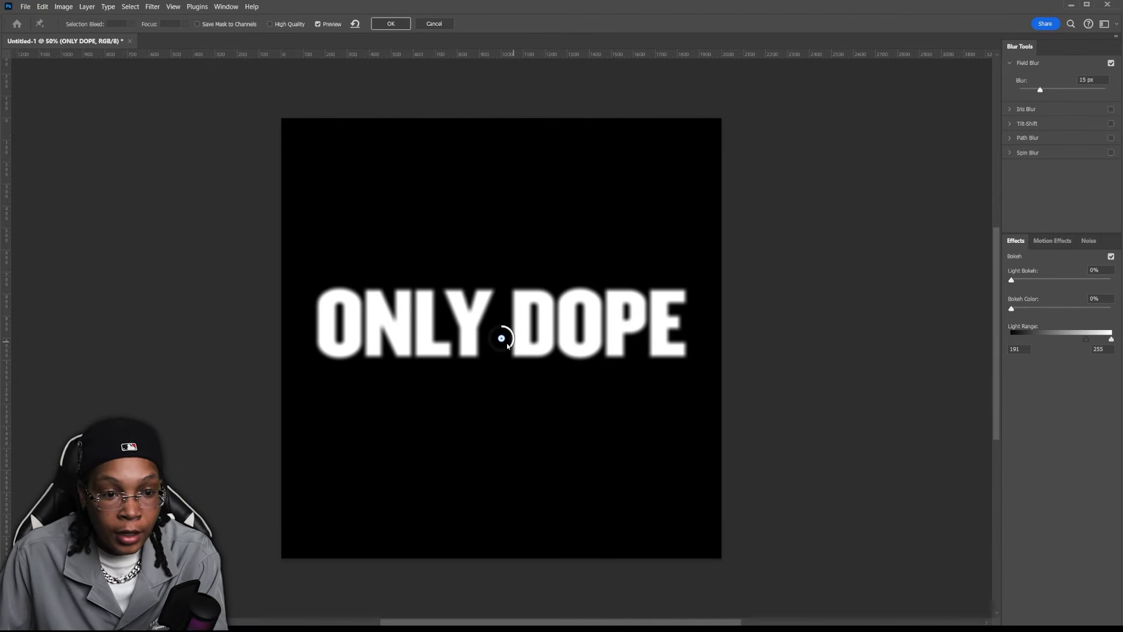
{"action": "mouse_move", "coordinate": [515, 343]}
{"action": "left_mouse_down"}
{"action": "mouse_move", "coordinate": [502, 307]}
{"action": "mouse_move", "coordinate": [507, 329]}
{"action": "left_mouse_up"}
{"action": "mouse_move", "coordinate": [1024, 90]}
{"action": "left_mouse_down"}
{"action": "mouse_move", "coordinate": [1068, 93]}
{"action": "mouse_move", "coordinate": [1020, 94]}
{"action": "left_mouse_up"}
{"action": "mouse_move", "coordinate": [667, 298]}
{"action": "left_mouse_down"}
{"action": "mouse_move", "coordinate": [683, 297]}
{"action": "mouse_move", "coordinate": [672, 301]}
{"action": "left_mouse_up"}
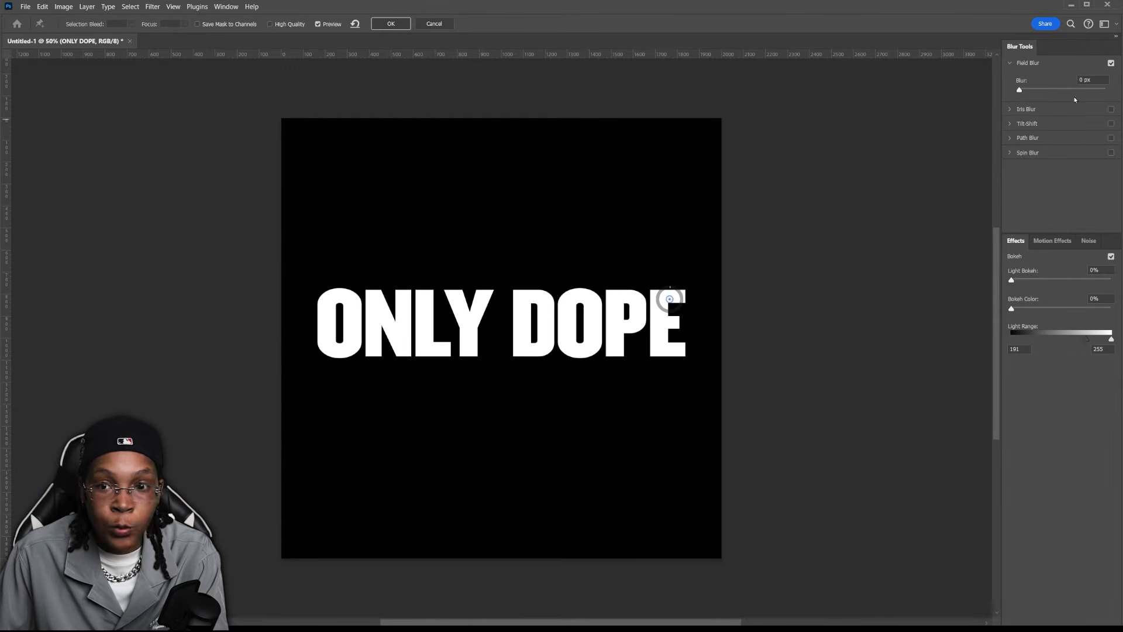
Raise the E pin's blur to 7 px and add 15 px blur pins on the Y, first O, N and between the D and O.
{"action": "mouse_move", "coordinate": [1023, 89]}
{"action": "left_mouse_down"}
{"action": "mouse_move", "coordinate": [1048, 89]}
{"action": "mouse_move", "coordinate": [1032, 89]}
{"action": "left_mouse_up"}
{"action": "left_click", "coordinate": [471, 326]}
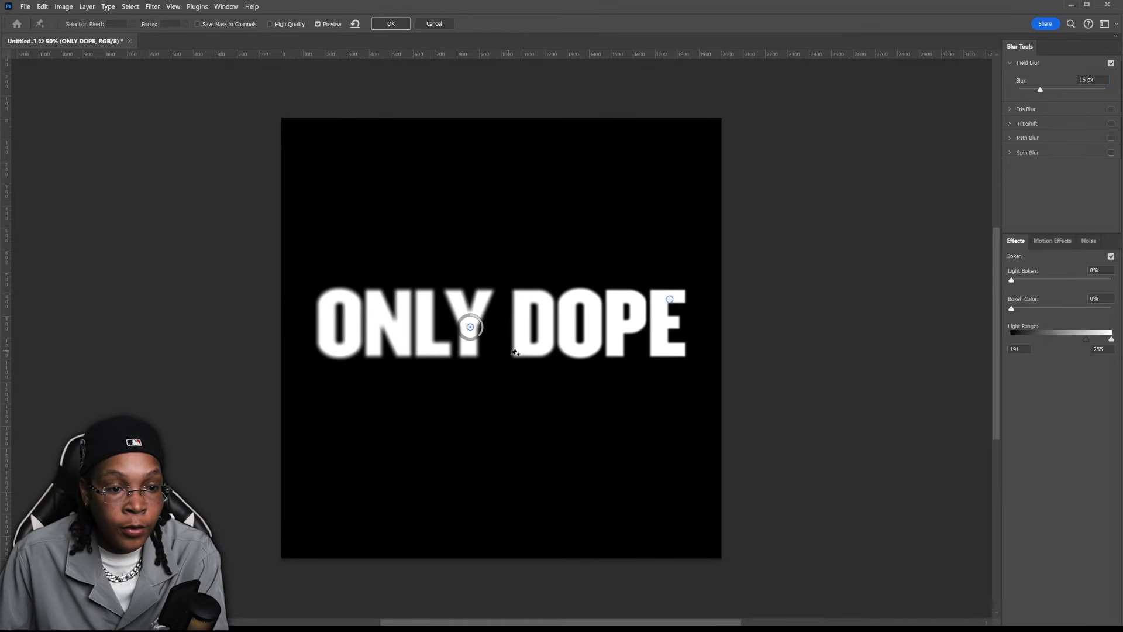
{"action": "left_click", "coordinate": [345, 297]}
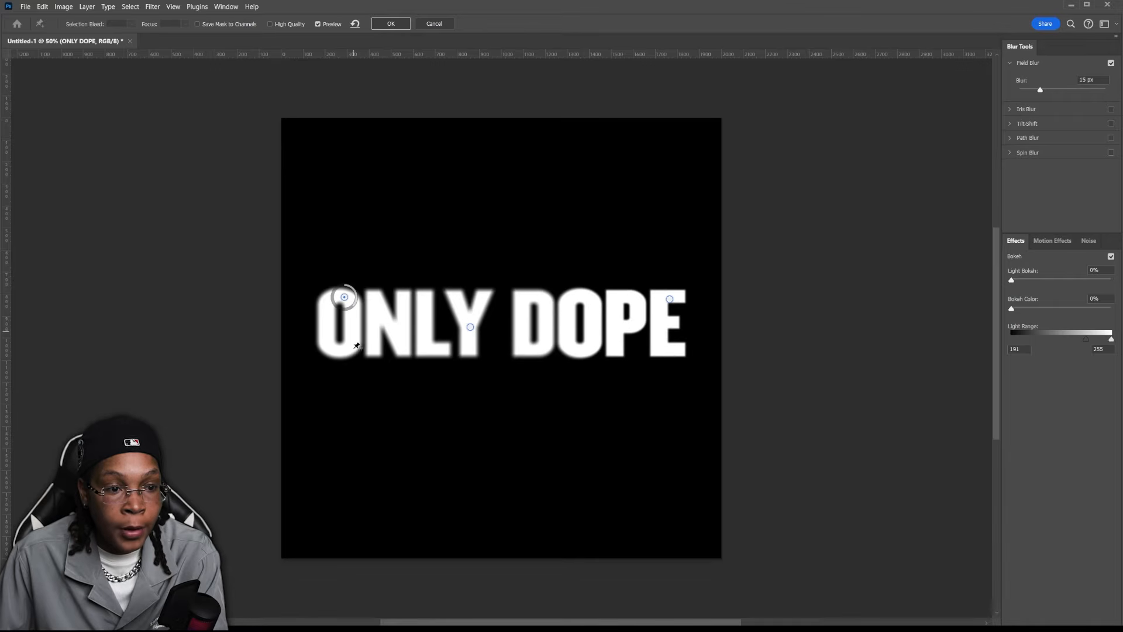
{"action": "left_click", "coordinate": [377, 350]}
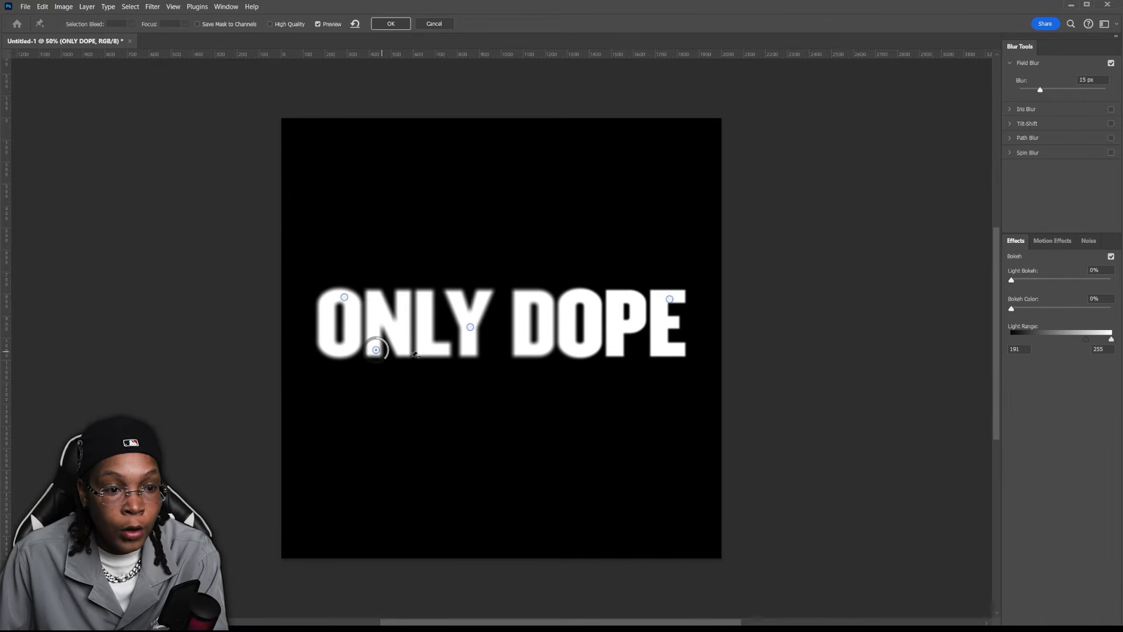
{"action": "left_click", "coordinate": [556, 299]}
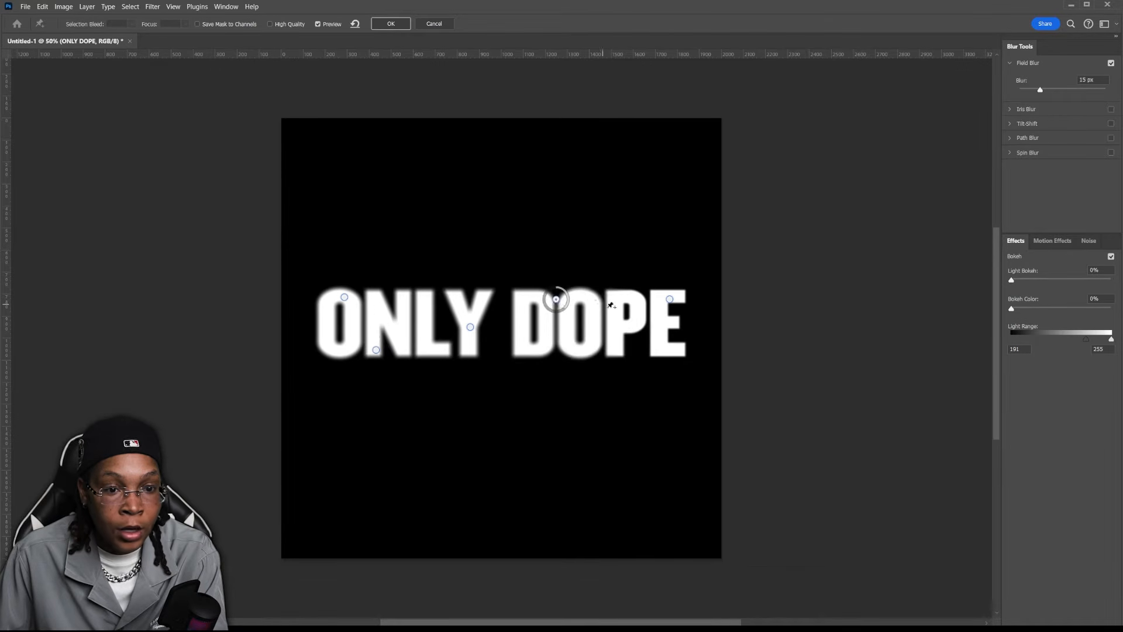
Lower the blur at the pin between the D and O, and set the E pin's blur to 16 px.
{"action": "left_click_drag", "start_coordinate": [563, 291], "coordinate": [562, 287]}
{"action": "left_click", "coordinate": [670, 299]}
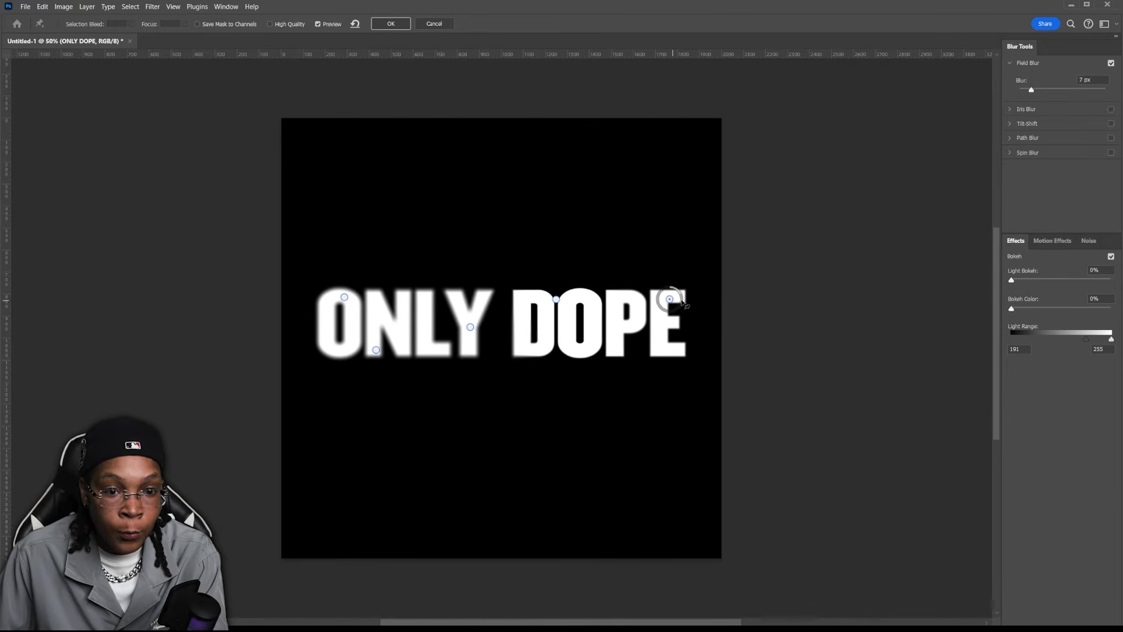
{"action": "left_click_drag", "start_coordinate": [682, 315], "coordinate": [672, 324]}
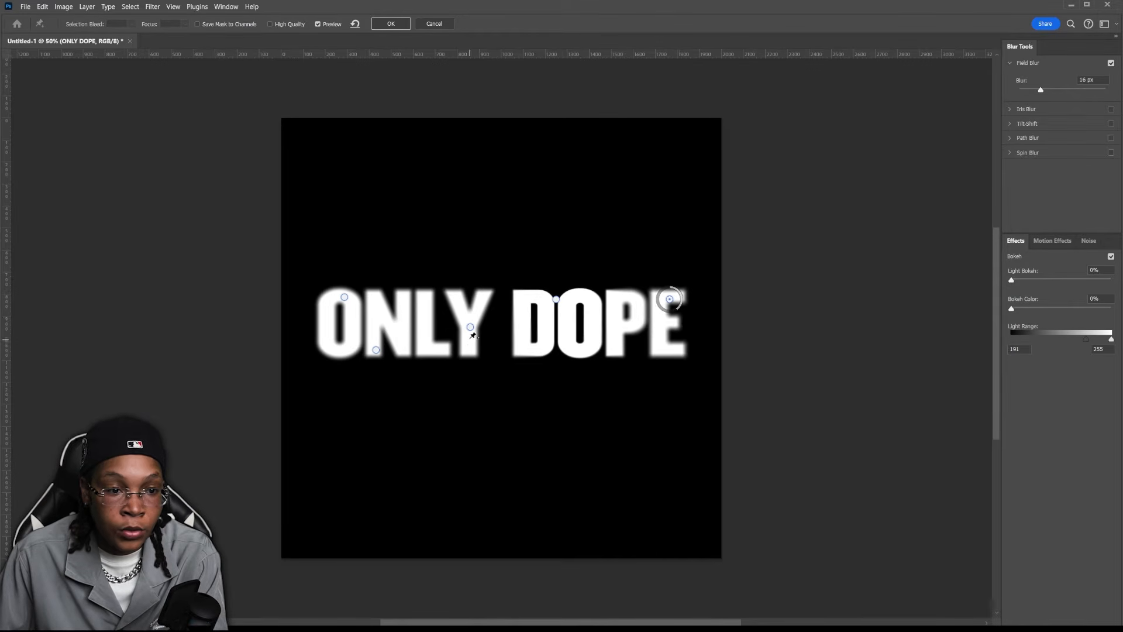
Readjust the pins on ONLY, moving the Y pin beside the letter's top at 5 px and the N pin to mid-letter at 4 px.
{"action": "left_click", "coordinate": [471, 328]}
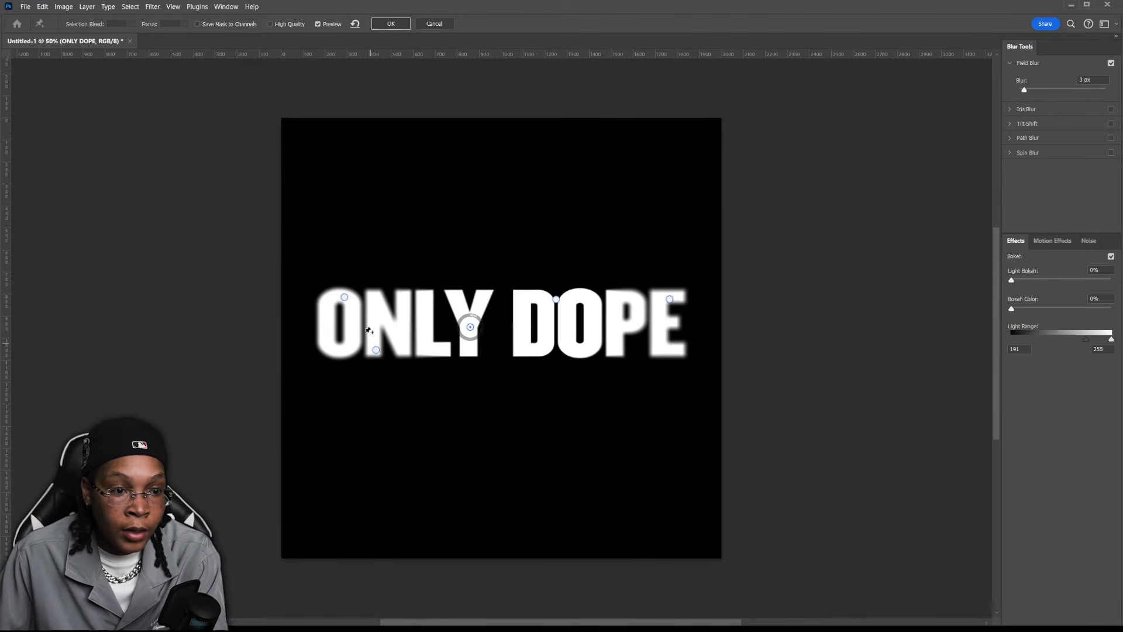
{"action": "left_click", "coordinate": [345, 297]}
{"action": "left_click_drag", "start_coordinate": [349, 286], "coordinate": [360, 311]}
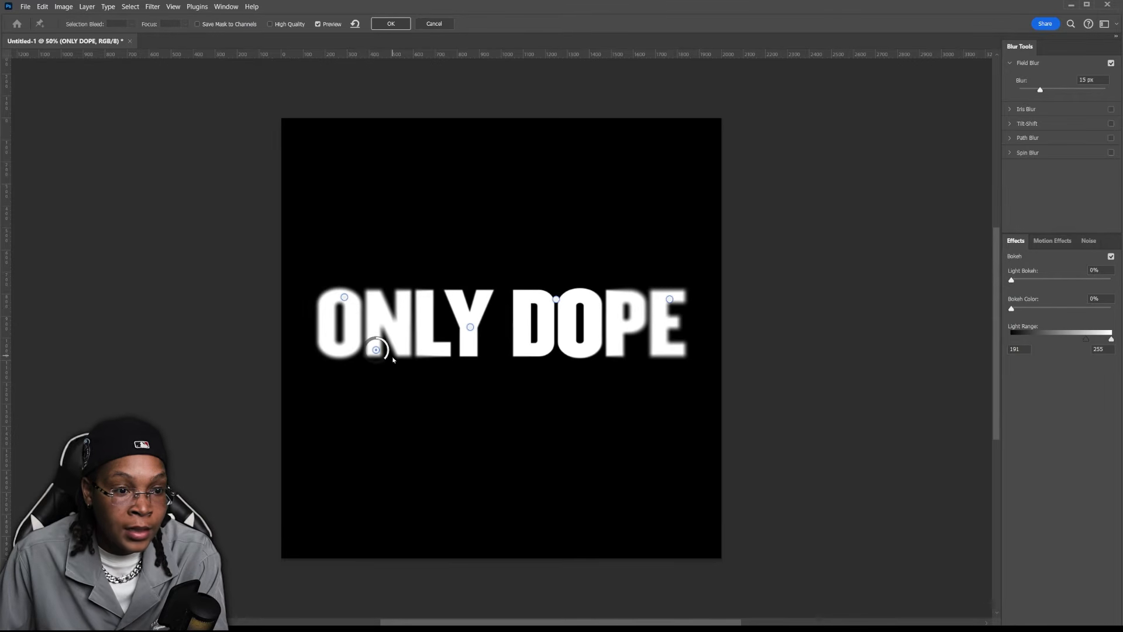
{"action": "mouse_move", "coordinate": [386, 356]}
{"action": "left_mouse_down"}
{"action": "mouse_move", "coordinate": [384, 331]}
{"action": "mouse_move", "coordinate": [398, 346]}
{"action": "left_mouse_up"}
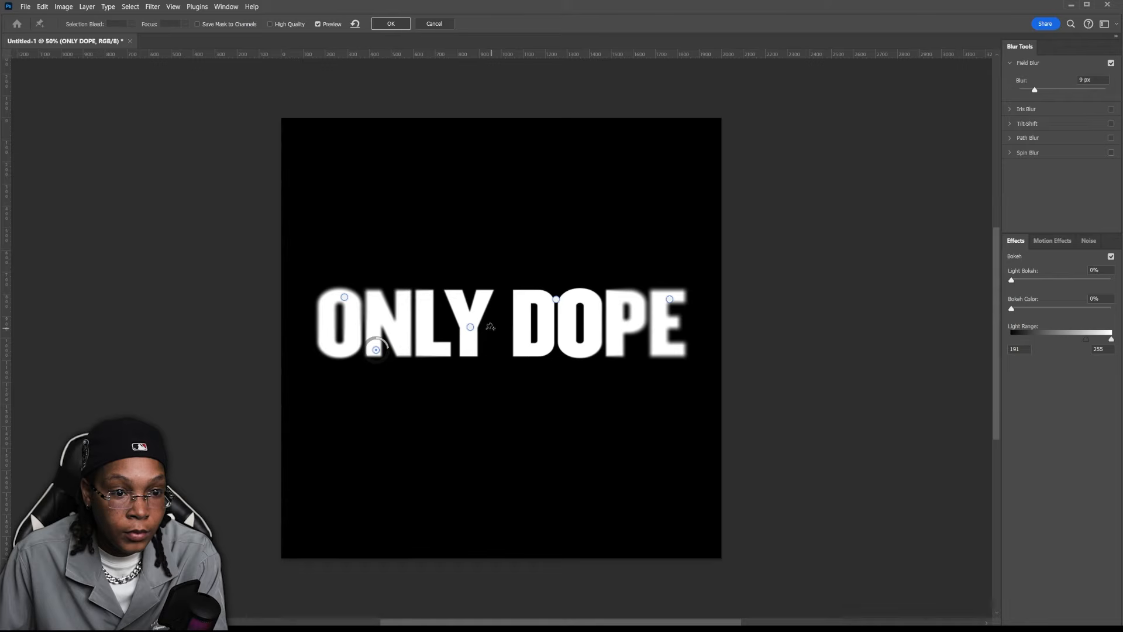
{"action": "left_click_drag", "start_coordinate": [471, 328], "coordinate": [502, 295]}
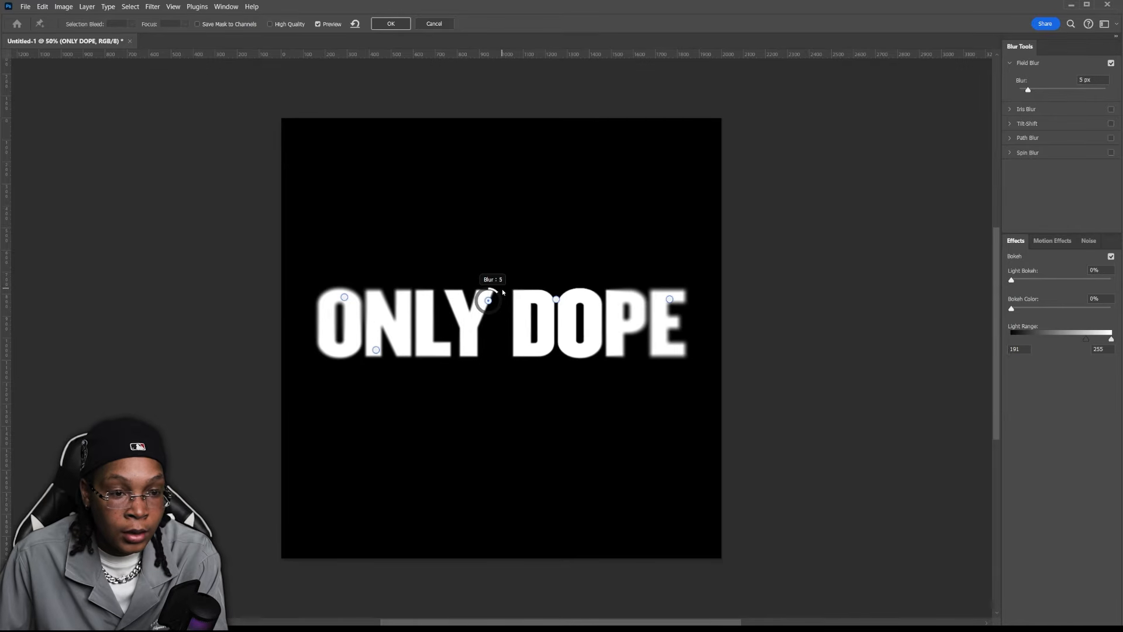
{"action": "left_click_drag", "start_coordinate": [376, 350], "coordinate": [388, 326]}
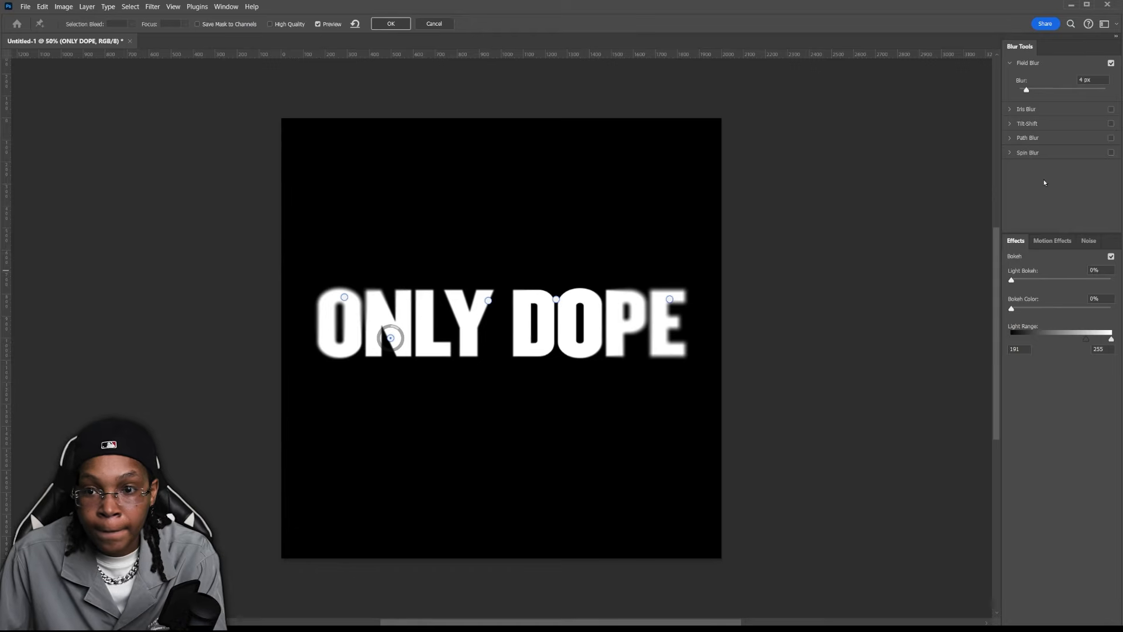
Try an Iris Blur on the ONLY DOPE text and switch it off again, returning to the Field Blur settings.
{"action": "left_click", "coordinate": [1013, 109]}
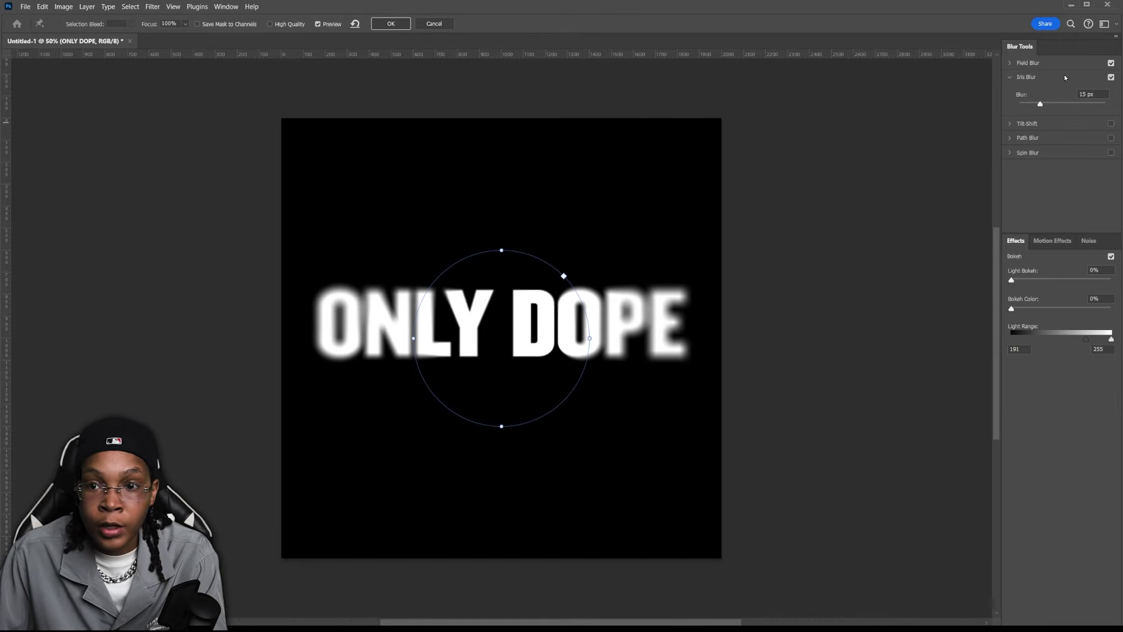
{"action": "mouse_move", "coordinate": [1038, 106]}
{"action": "left_mouse_down"}
{"action": "mouse_move", "coordinate": [1075, 107]}
{"action": "mouse_move", "coordinate": [1052, 110]}
{"action": "left_mouse_up"}
{"action": "left_click", "coordinate": [1111, 77]}
{"action": "left_click", "coordinate": [1046, 66]}
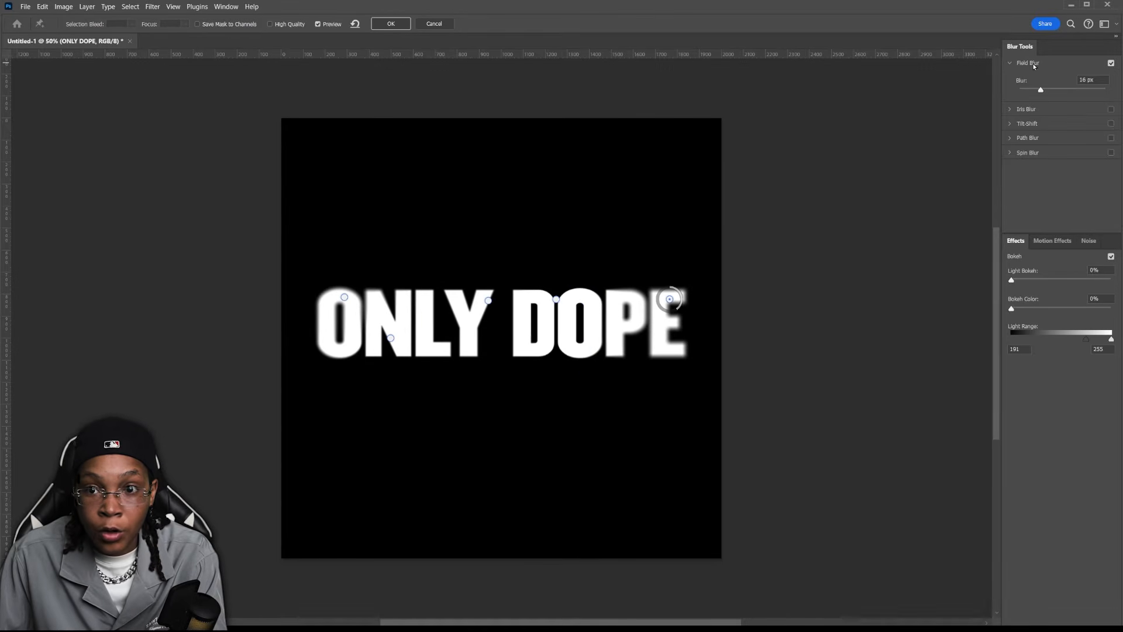
Add a Tilt-Shift blur of about 430 px to the ONLY DOPE text.
{"action": "left_click", "coordinate": [1013, 125]}
{"action": "left_click_drag", "start_coordinate": [1047, 116], "coordinate": [1101, 119]}
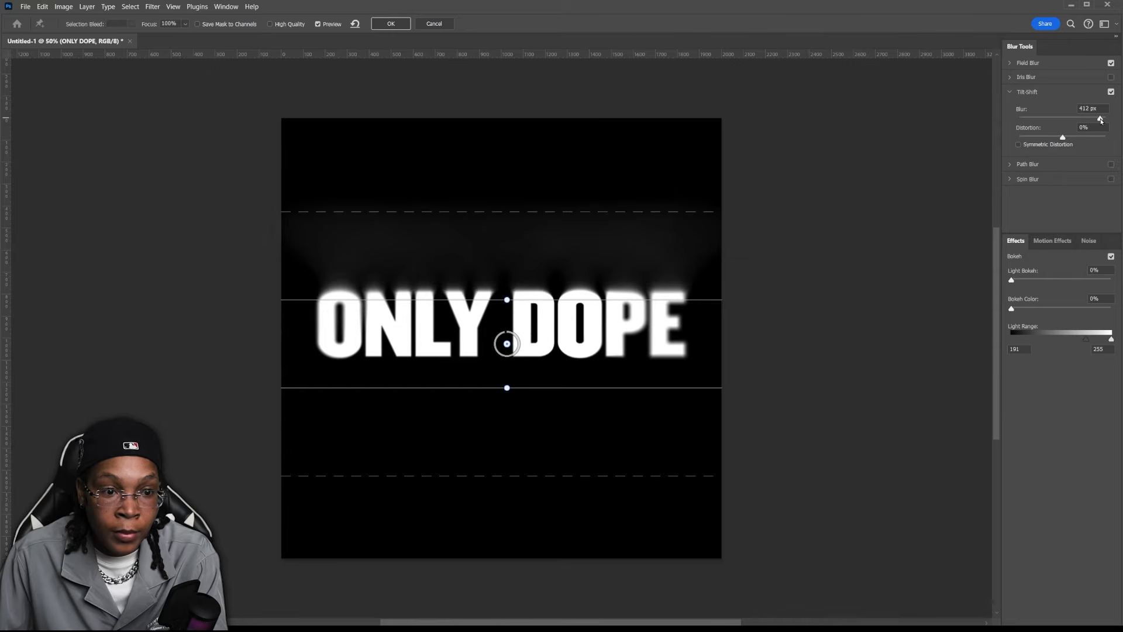
{"action": "left_click_drag", "start_coordinate": [1102, 120], "coordinate": [1101, 119]}
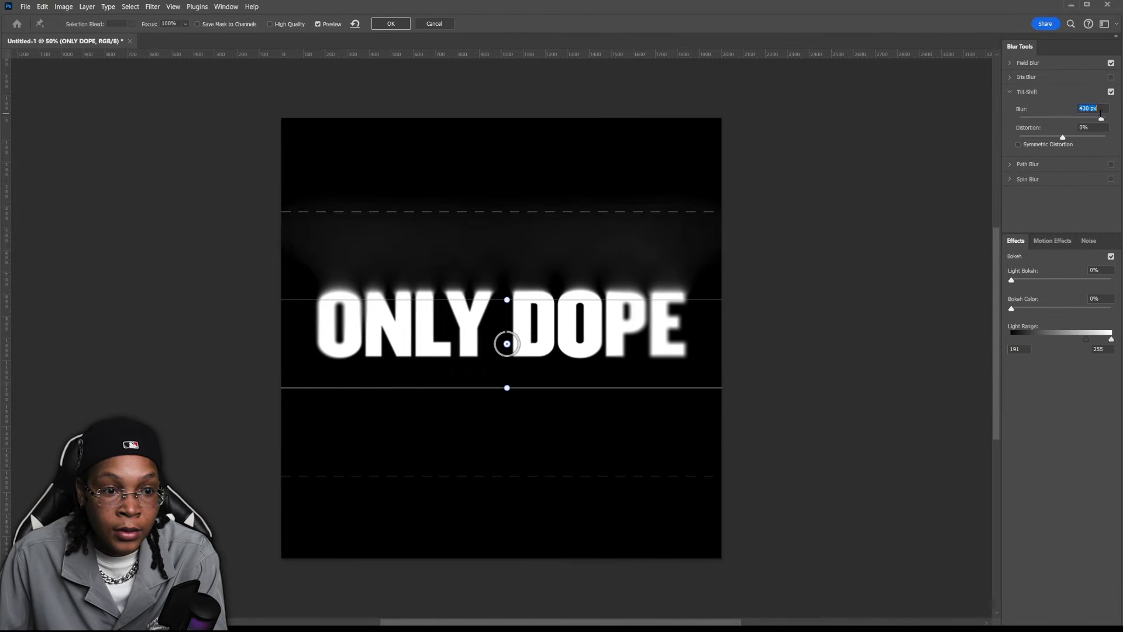
{"action": "left_click", "coordinate": [1010, 92]}
Try a Path Blur with a path curved down across the canvas, 318% speed and 100% taper, and switch it off.
{"action": "left_click", "coordinate": [1012, 108]}
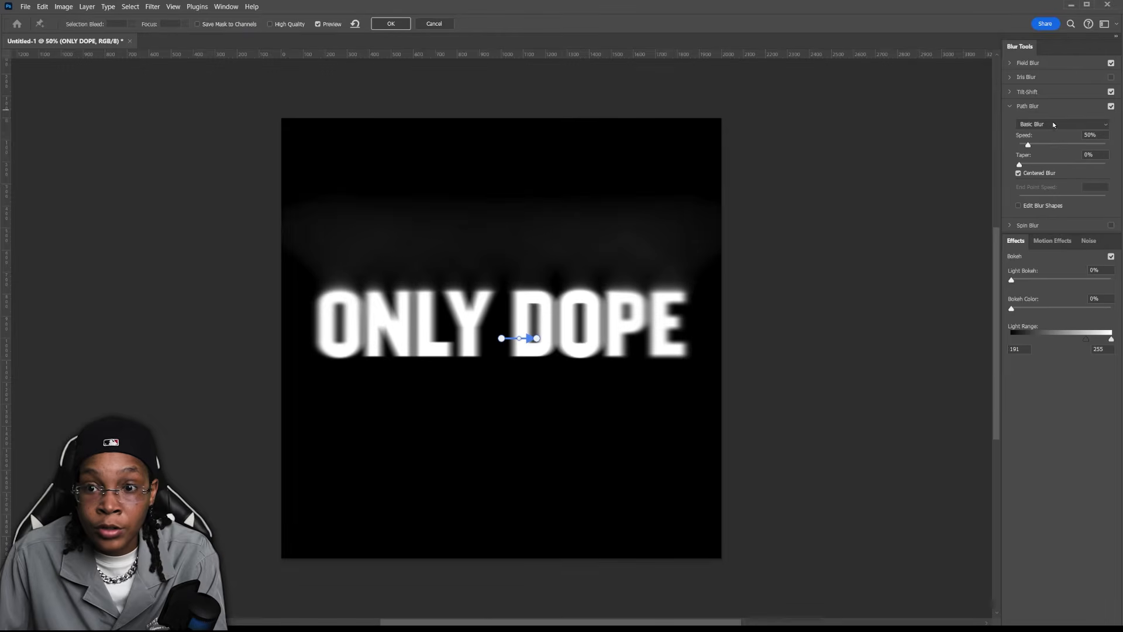
{"action": "left_click_drag", "start_coordinate": [1030, 148], "coordinate": [1059, 144]}
{"action": "left_click_drag", "start_coordinate": [536, 341], "coordinate": [609, 513]}
{"action": "left_click_drag", "start_coordinate": [555, 425], "coordinate": [628, 405]}
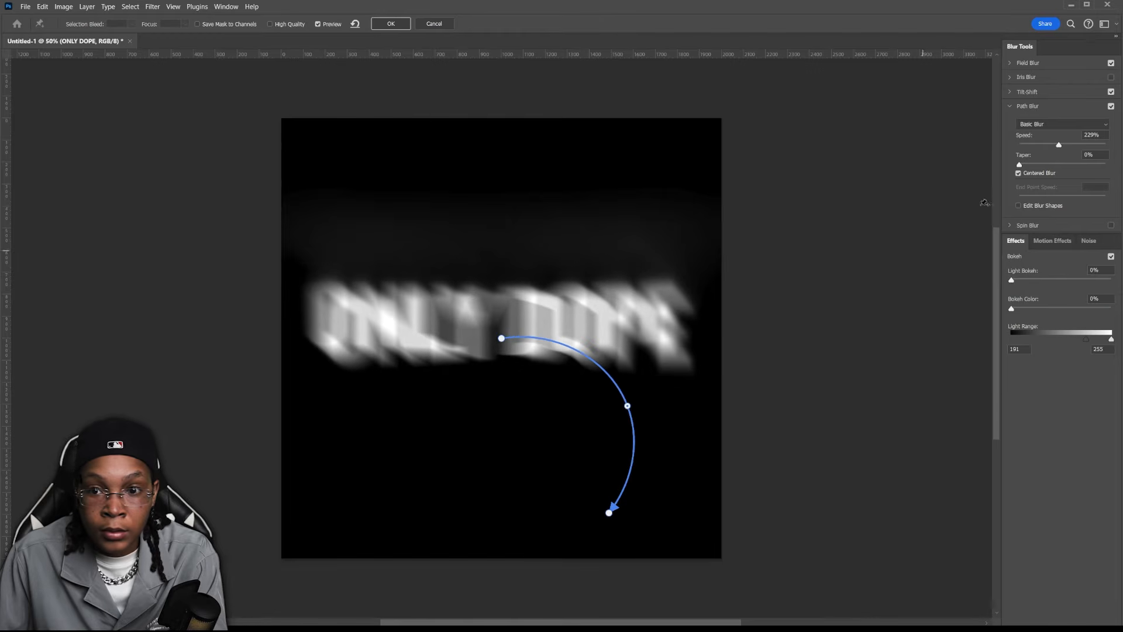
{"action": "left_click_drag", "start_coordinate": [1074, 142], "coordinate": [1074, 143]}
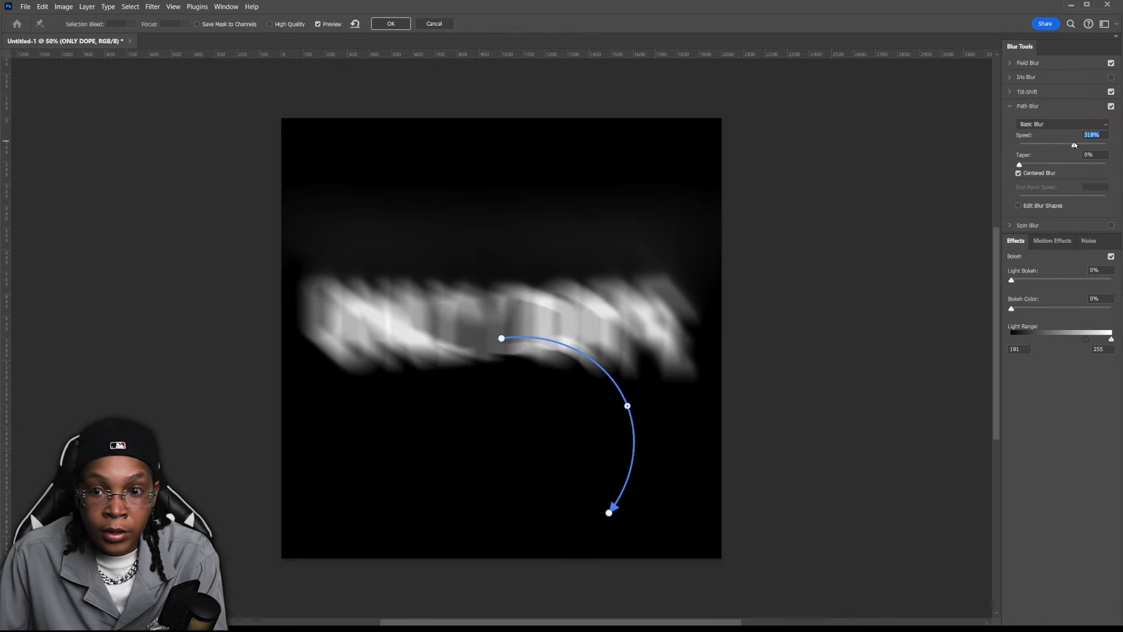
{"action": "left_click_drag", "start_coordinate": [1019, 164], "coordinate": [1111, 161]}
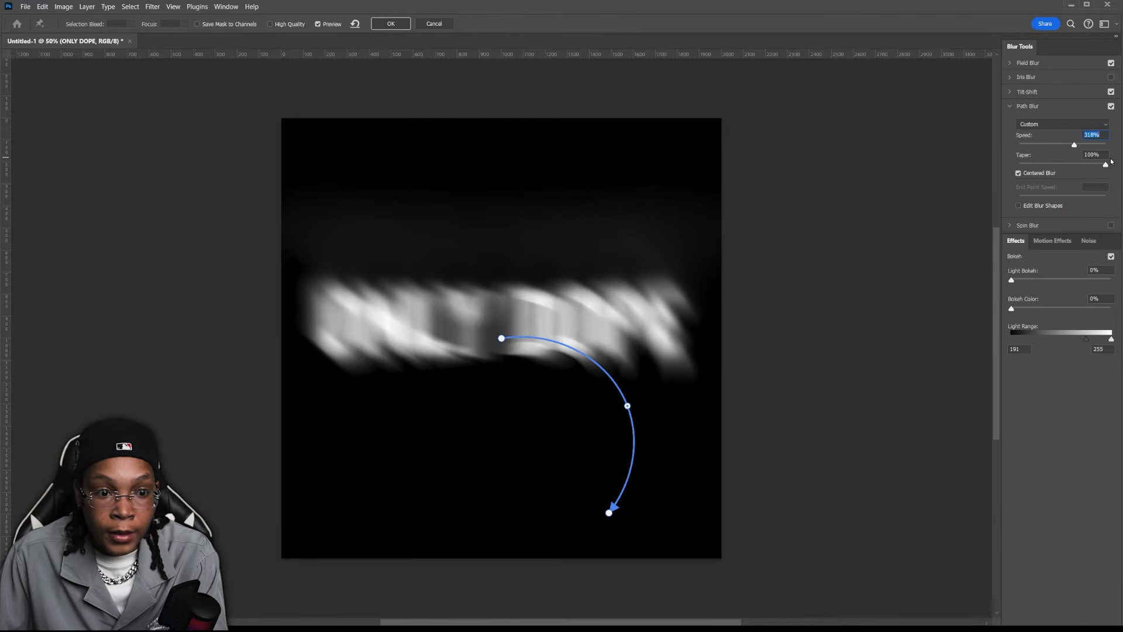
{"action": "left_click", "coordinate": [1111, 106]}
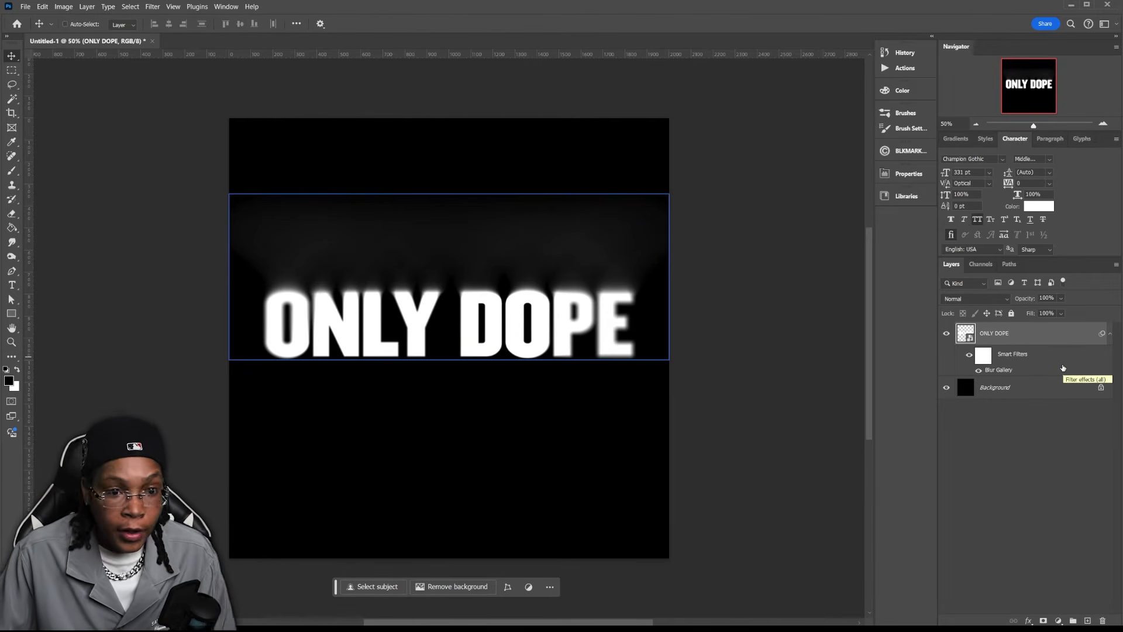
Duplicate the blurred ONLY DOPE layer twice and hide the original and the first copy.
{"action": "key", "text": "ctrl+j"}
{"action": "key", "text": "ctrl+j"}
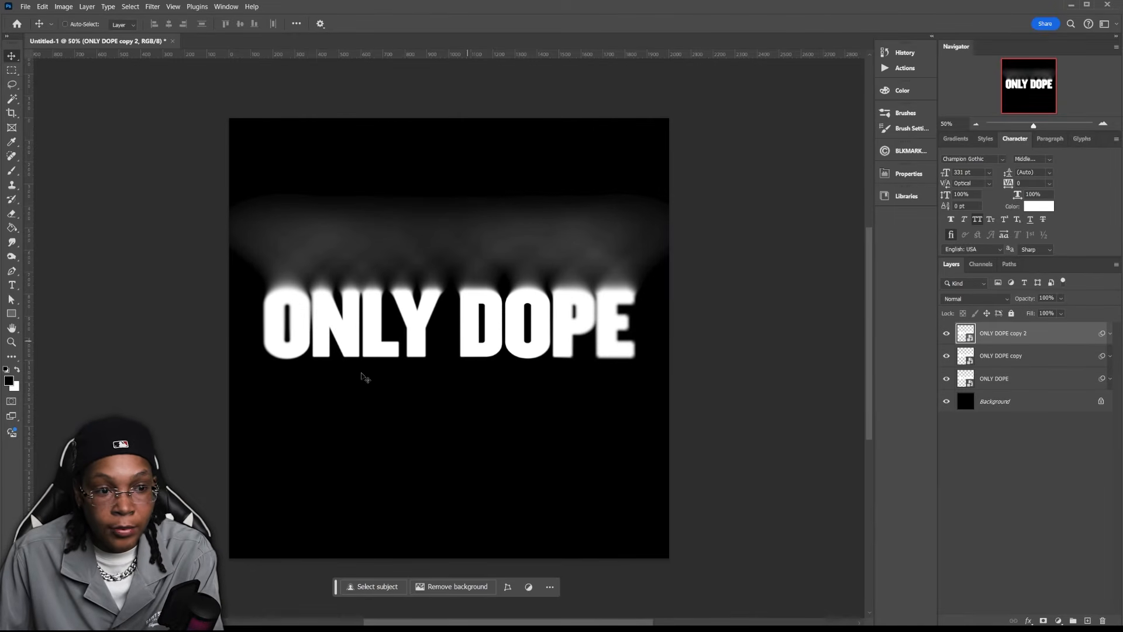
{"action": "left_click", "coordinate": [947, 356]}
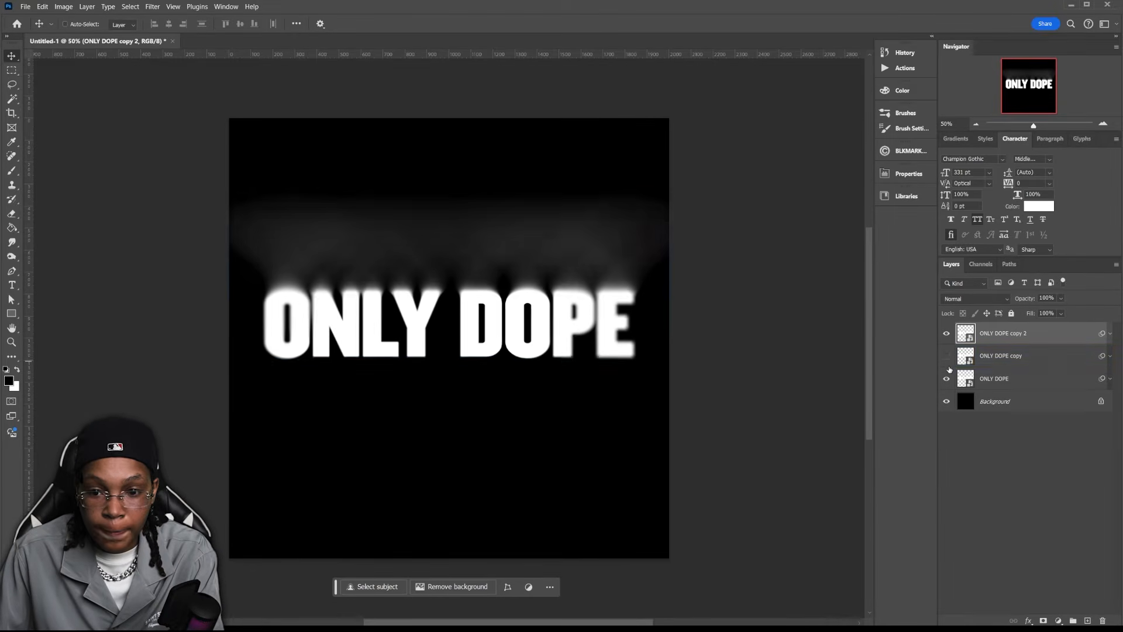
{"action": "left_click", "coordinate": [947, 378]}
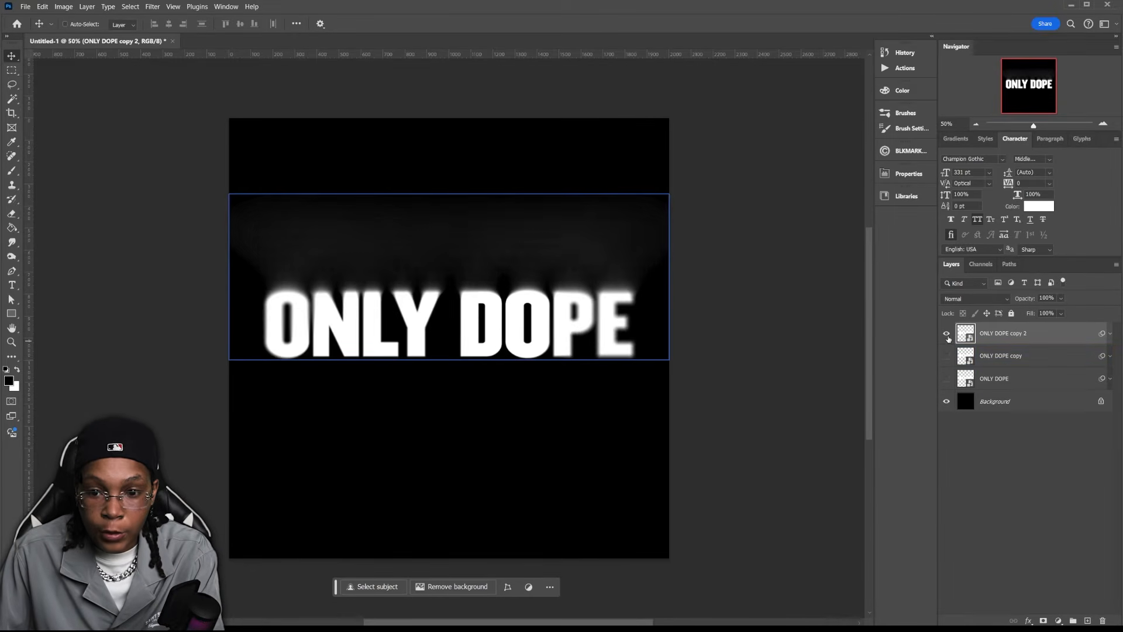
Try turning off the green and red channels in the blending options of ONLY DOPE copy 2.
{"action": "double_click", "coordinate": [1045, 333]}
{"action": "left_click_drag", "start_coordinate": [812, 166], "coordinate": [947, 165]}
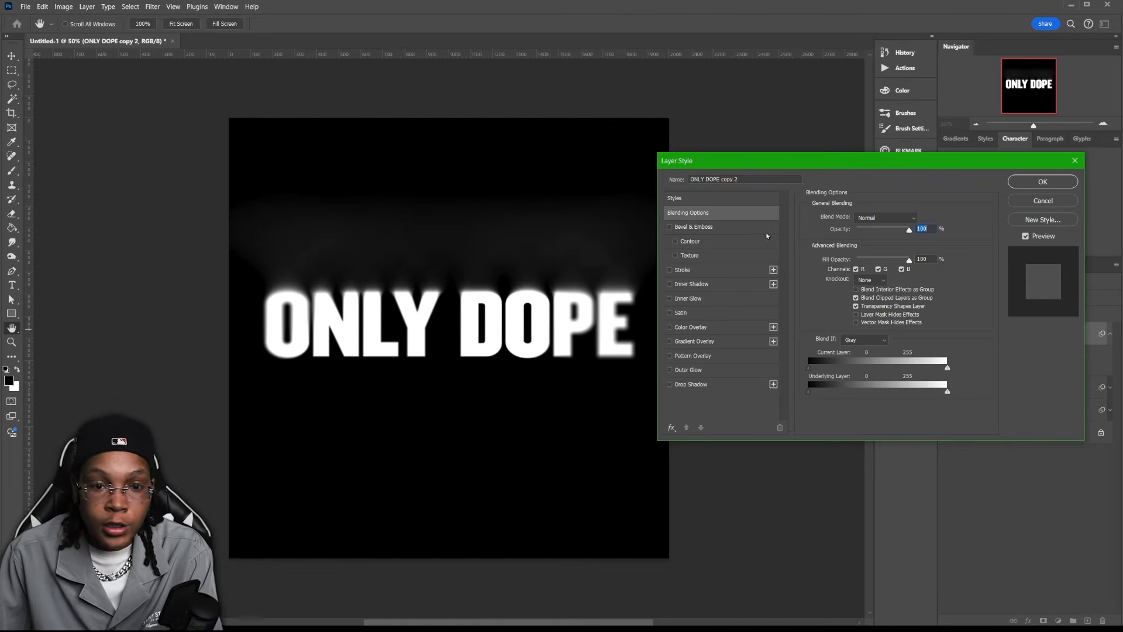
{"action": "left_click", "coordinate": [877, 270]}
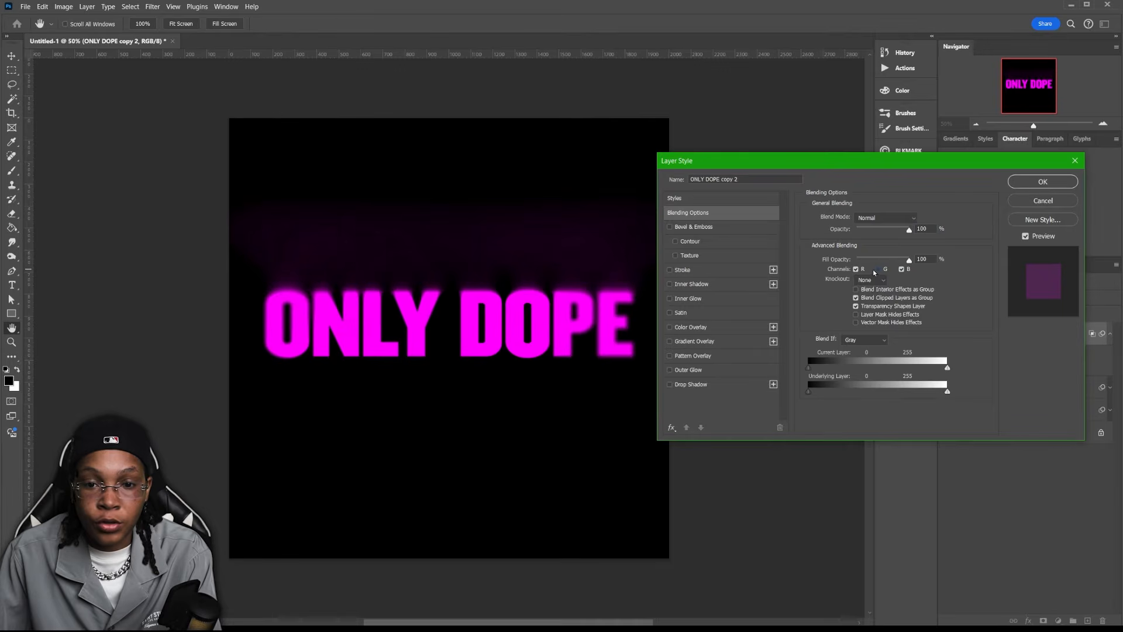
{"action": "left_click", "coordinate": [857, 269]}
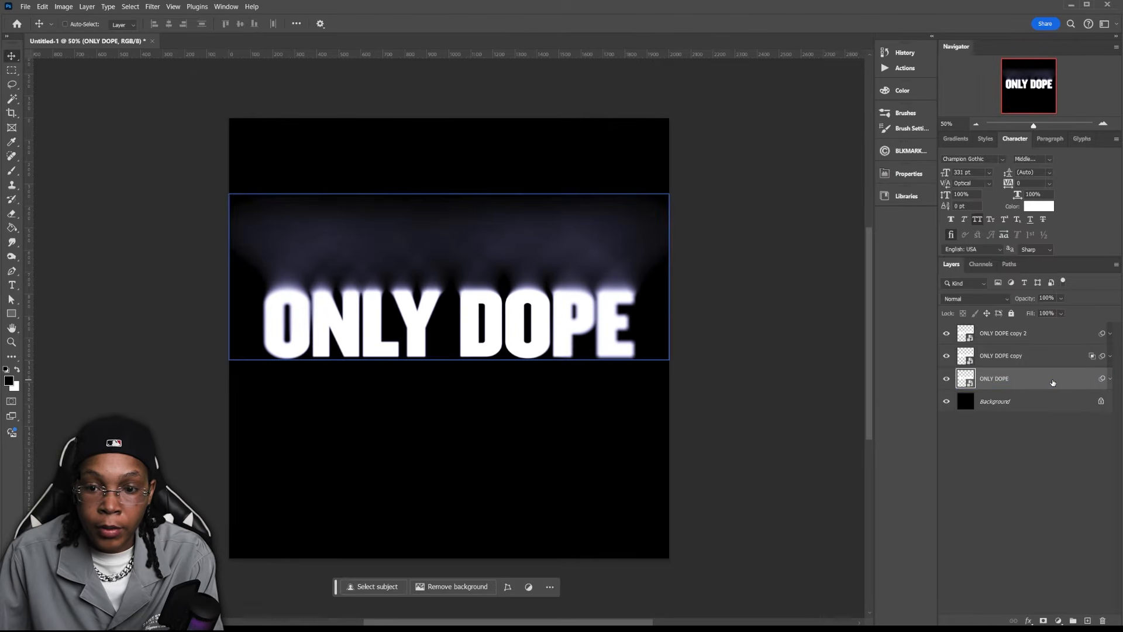
Turn off the blue and red channels of the original ONLY DOPE layer and offset that layer slightly down and to the left.
{"action": "double_click", "coordinate": [1053, 383]}
{"action": "left_click", "coordinate": [899, 263]}
{"action": "left_click", "coordinate": [853, 264]}
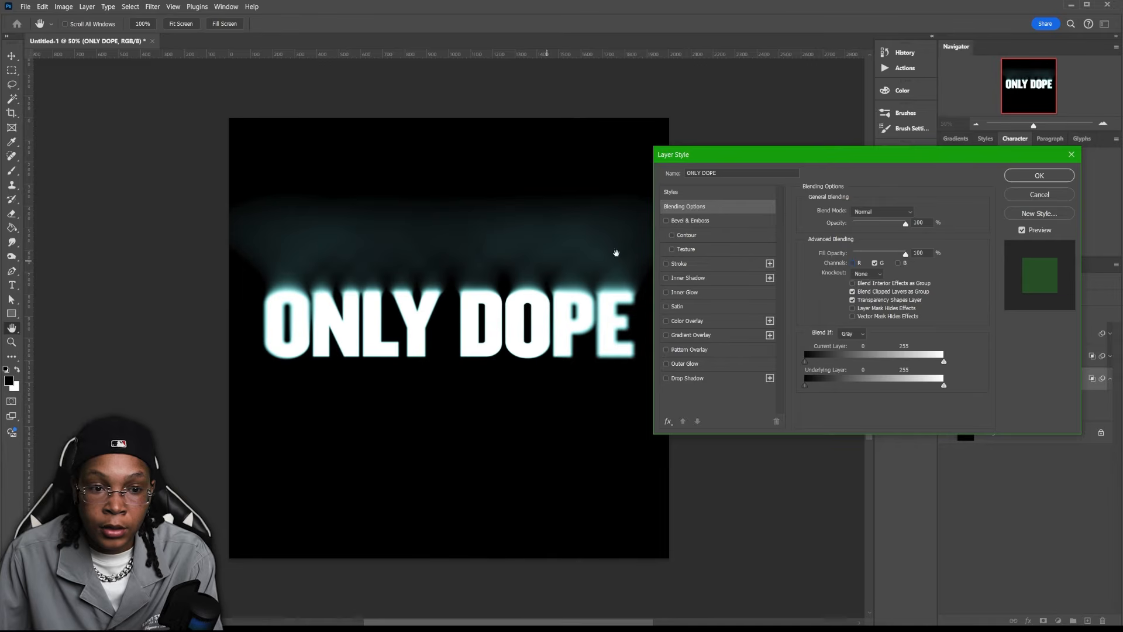
{"action": "left_click", "coordinate": [1039, 175]}
{"action": "left_click", "coordinate": [1059, 338]}
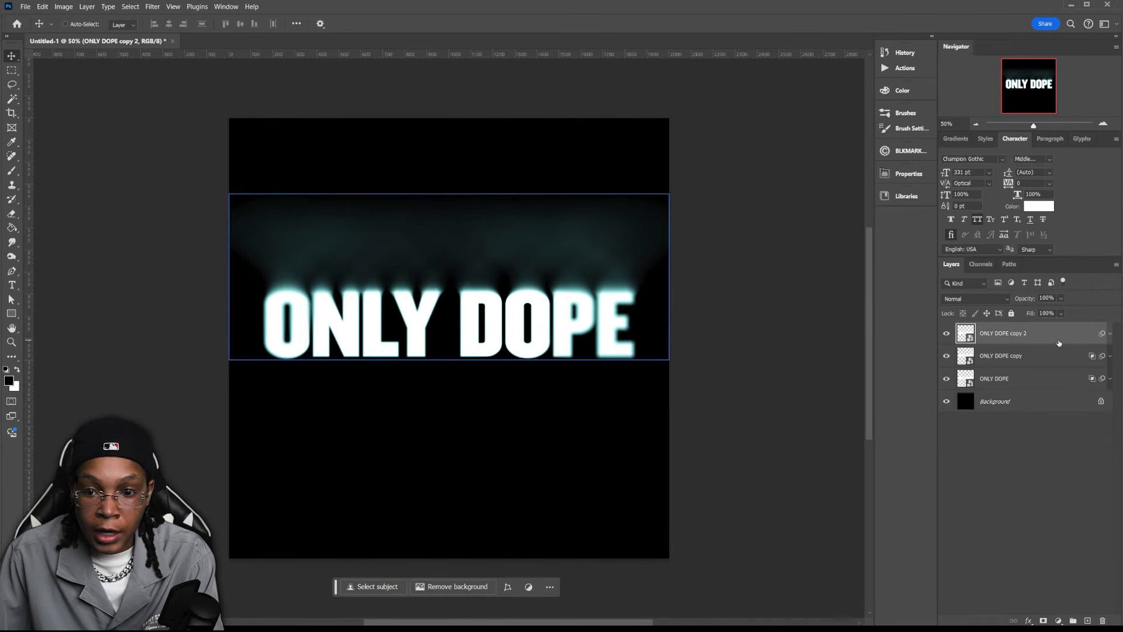
{"action": "left_click", "coordinate": [1059, 379]}
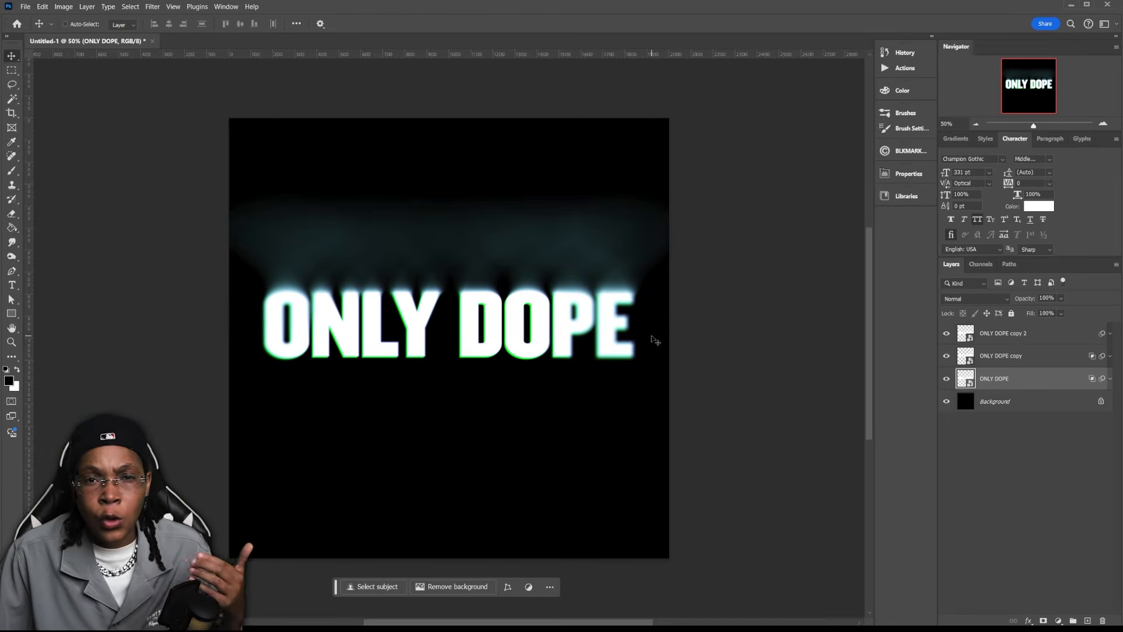
Add a Gradient Map adjustment layer above ONLY DOPE copy 2.
{"action": "left_click", "coordinate": [966, 332]}
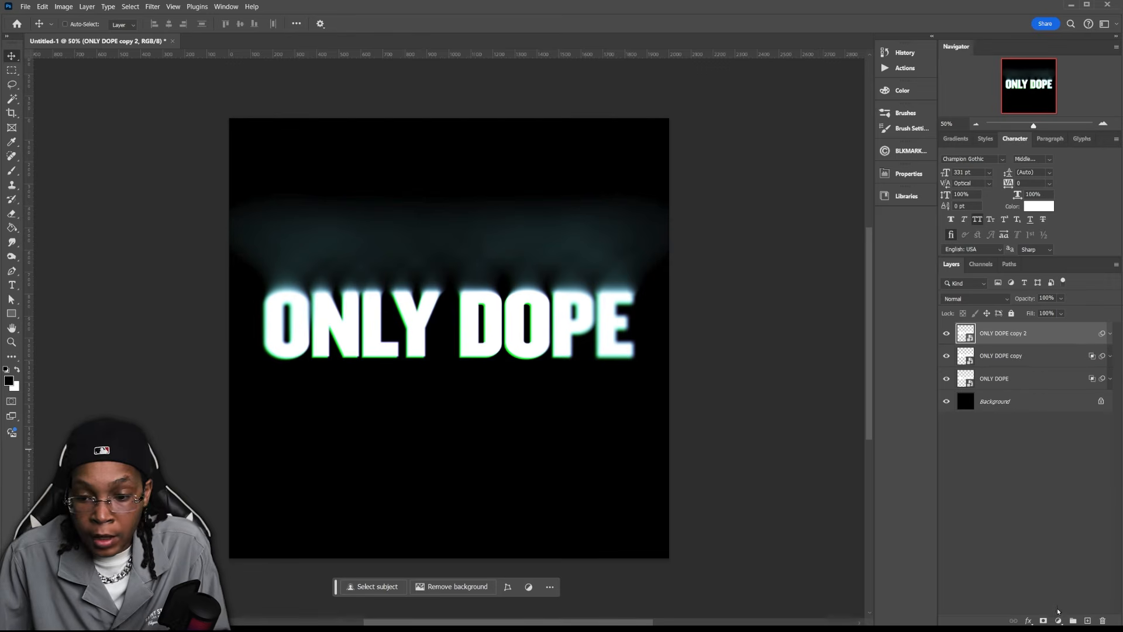
{"action": "left_click", "coordinate": [1058, 620]}
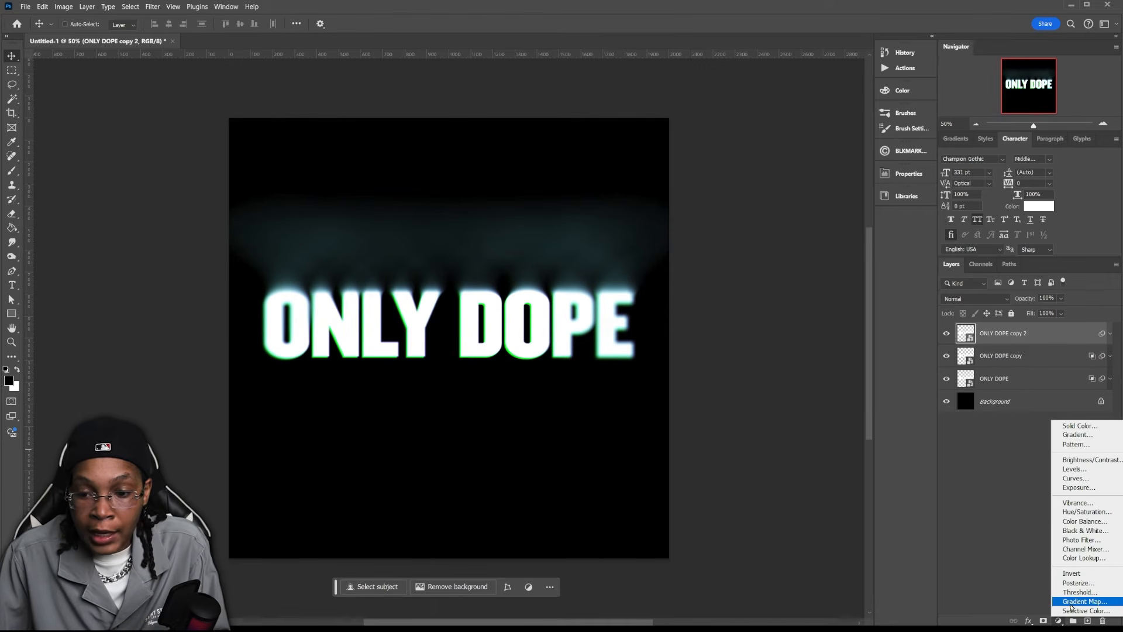
{"action": "left_click", "coordinate": [1072, 603]}
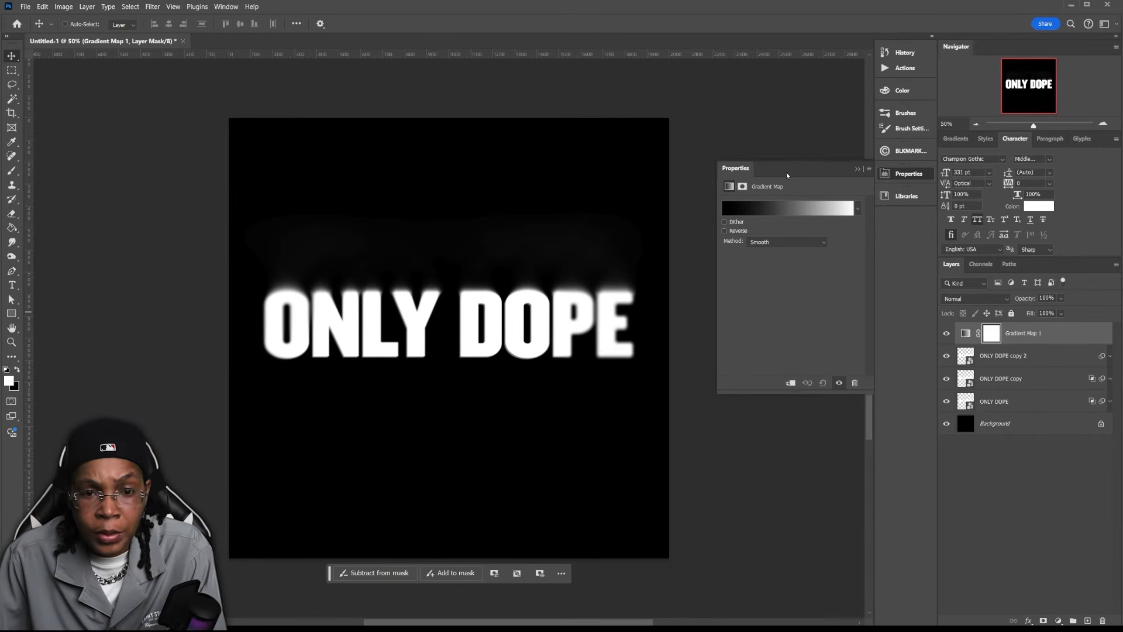
Preview presets from the ODM Groovy Gradients group on the gradient map, from GROOVY 7 through GROOVY 6, 14 and 3 to GROOVY 1.
{"action": "left_click", "coordinate": [781, 209]}
{"action": "left_click", "coordinate": [630, 286]}
{"action": "scroll", "coordinate": [760, 247], "scroll_direction": "down", "scroll_amount": 2}
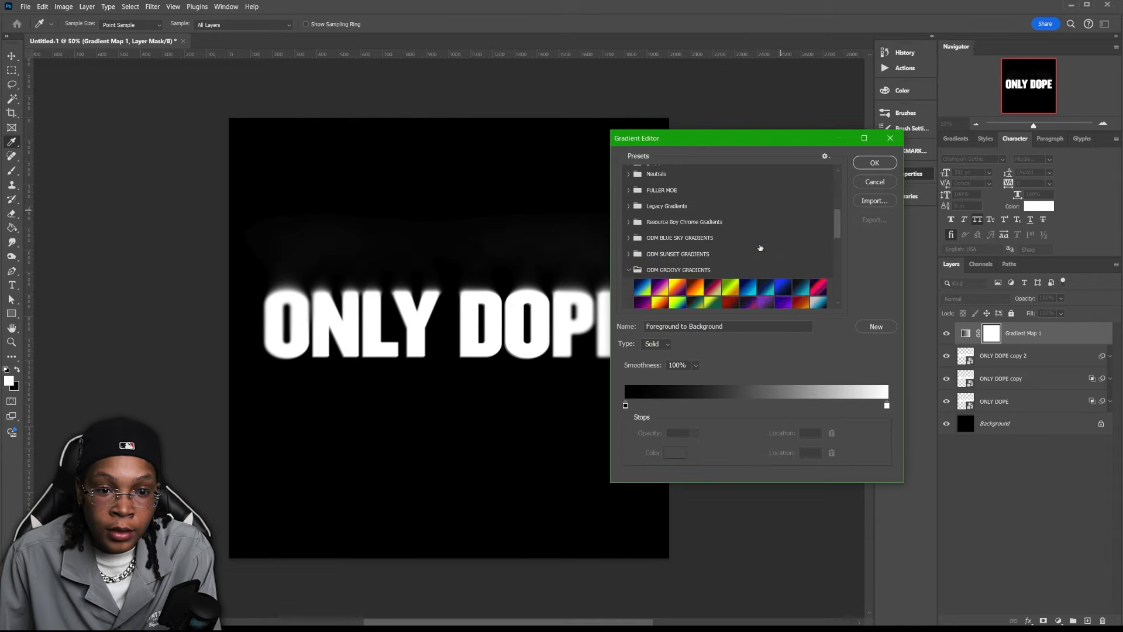
{"action": "scroll", "coordinate": [760, 247], "scroll_direction": "down", "scroll_amount": 1}
{"action": "left_click_drag", "start_coordinate": [740, 144], "coordinate": [808, 166]}
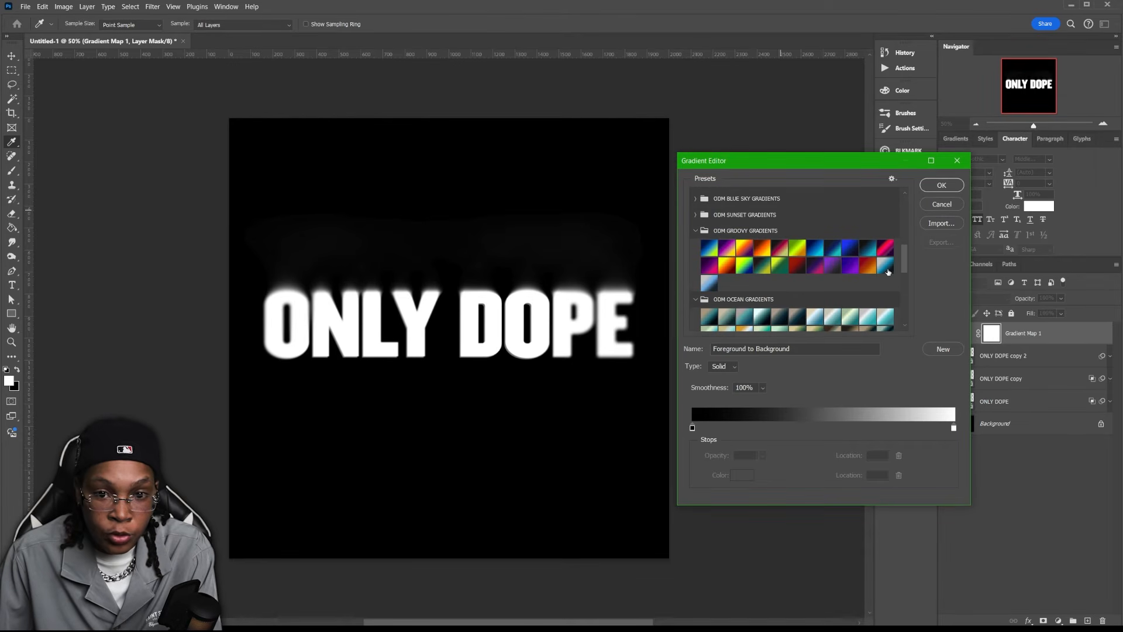
{"action": "left_click", "coordinate": [886, 251]}
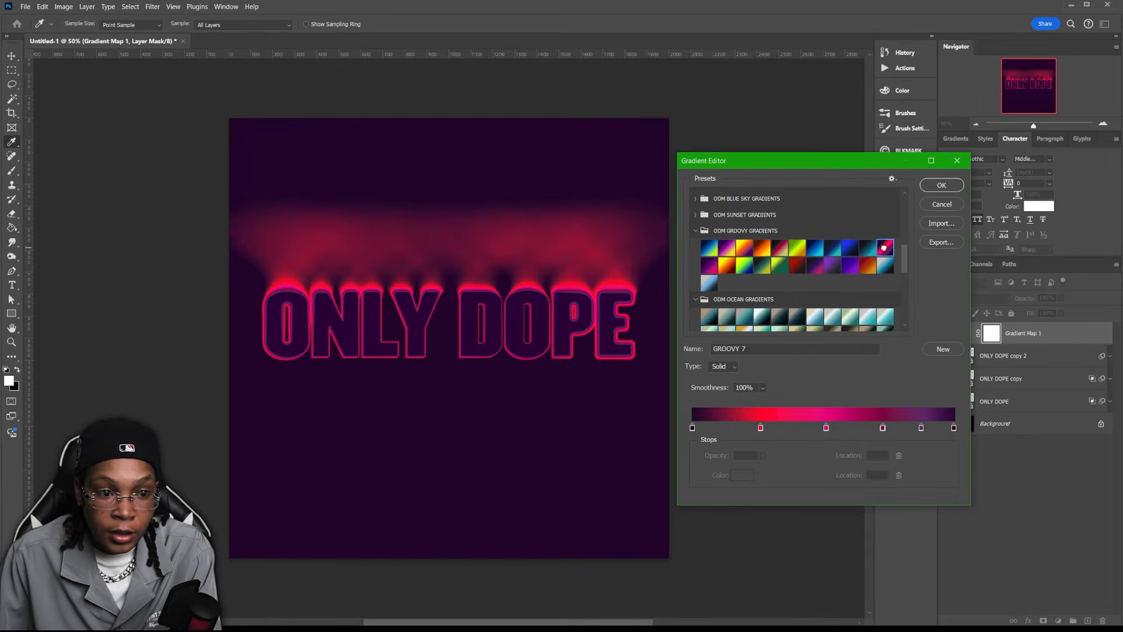
{"action": "left_click", "coordinate": [869, 246]}
{"action": "left_click", "coordinate": [851, 249]}
{"action": "left_click", "coordinate": [833, 250]}
{"action": "left_click", "coordinate": [819, 250]}
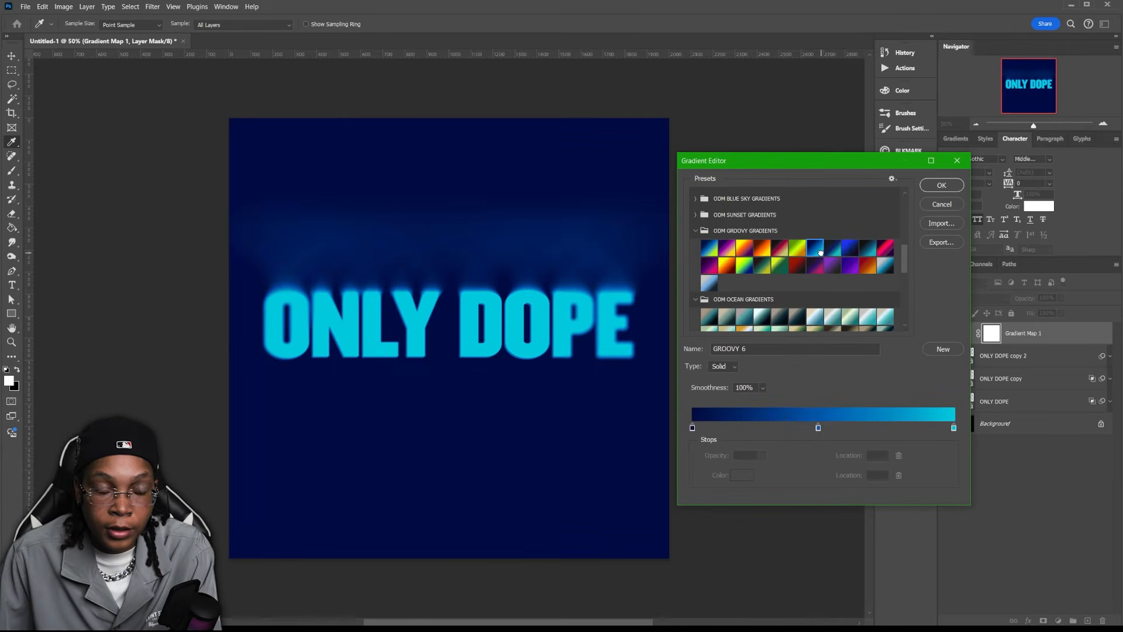
{"action": "left_click", "coordinate": [799, 252]}
{"action": "left_click", "coordinate": [778, 251]}
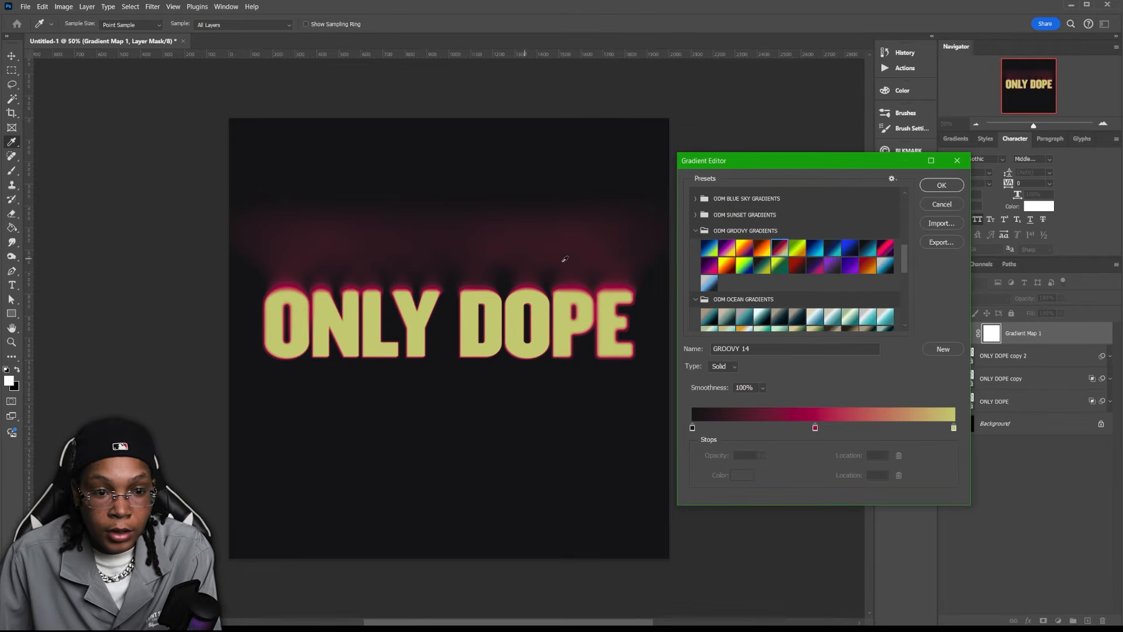
{"action": "left_click", "coordinate": [764, 250]}
{"action": "left_click", "coordinate": [742, 252]}
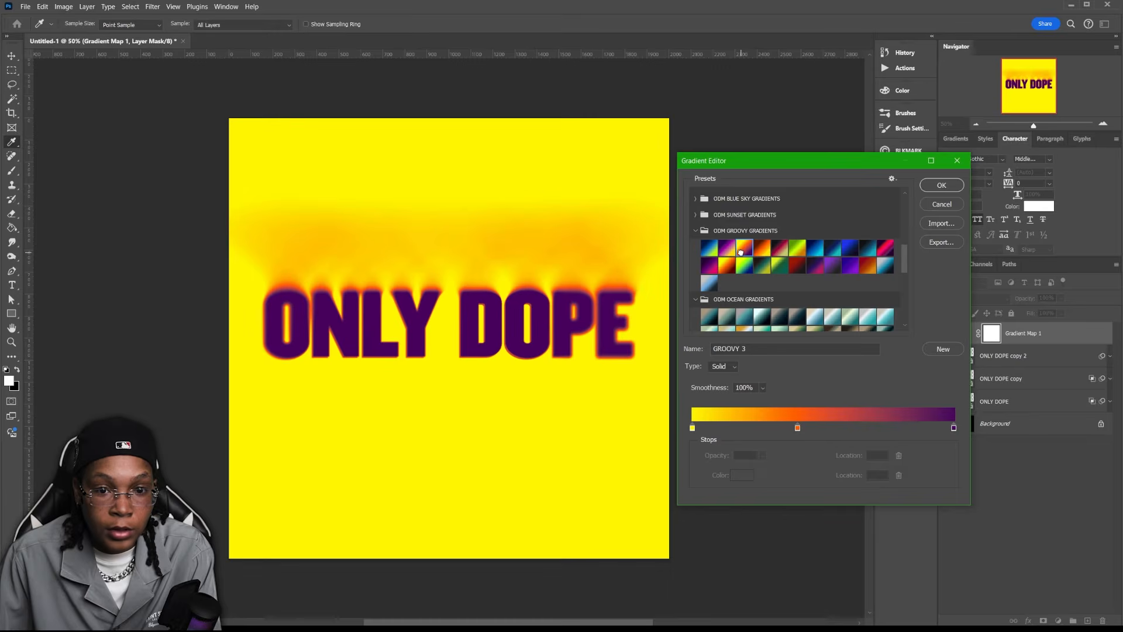
{"action": "left_click", "coordinate": [721, 255]}
{"action": "left_click", "coordinate": [711, 253]}
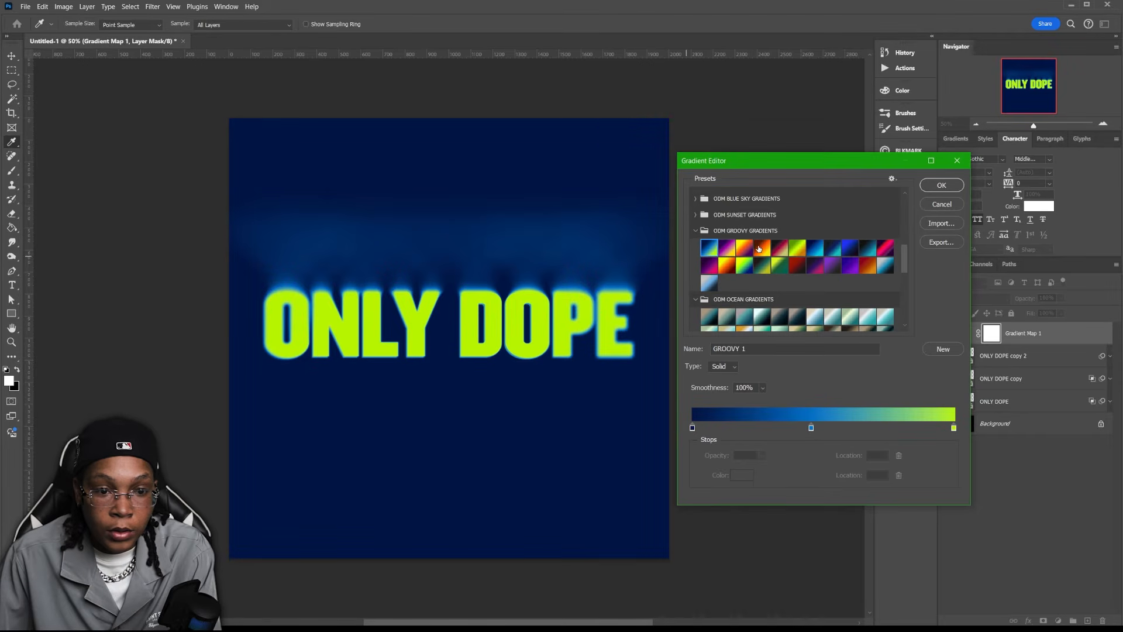
Apply the GROOVY 10 preset to the gradient map.
{"action": "left_click", "coordinate": [750, 267]}
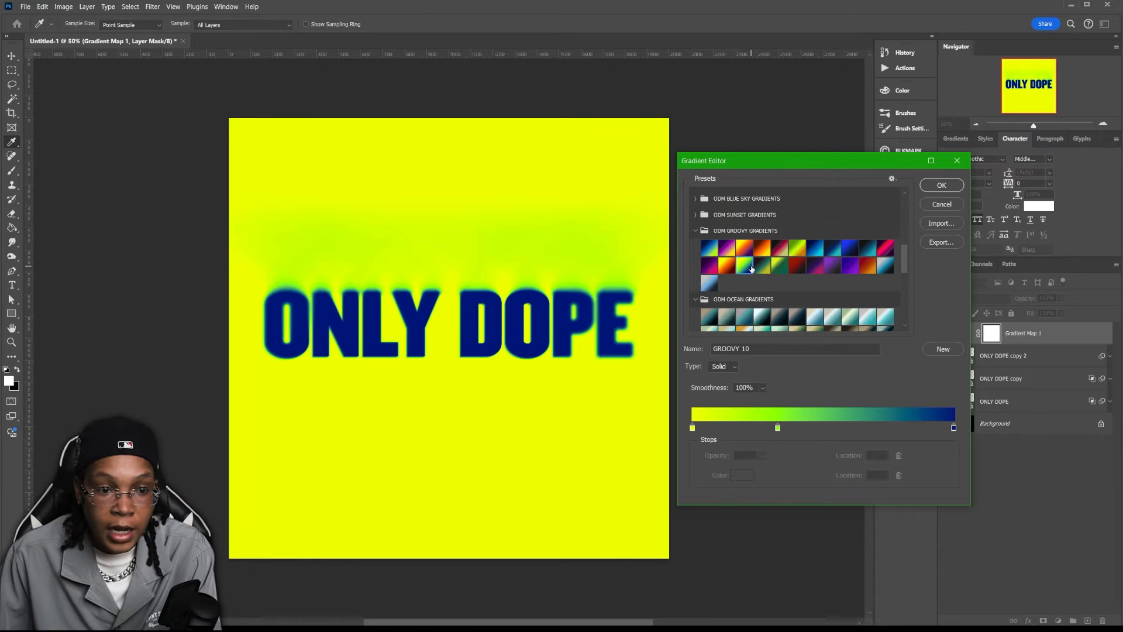
{"action": "left_click", "coordinate": [939, 186]}
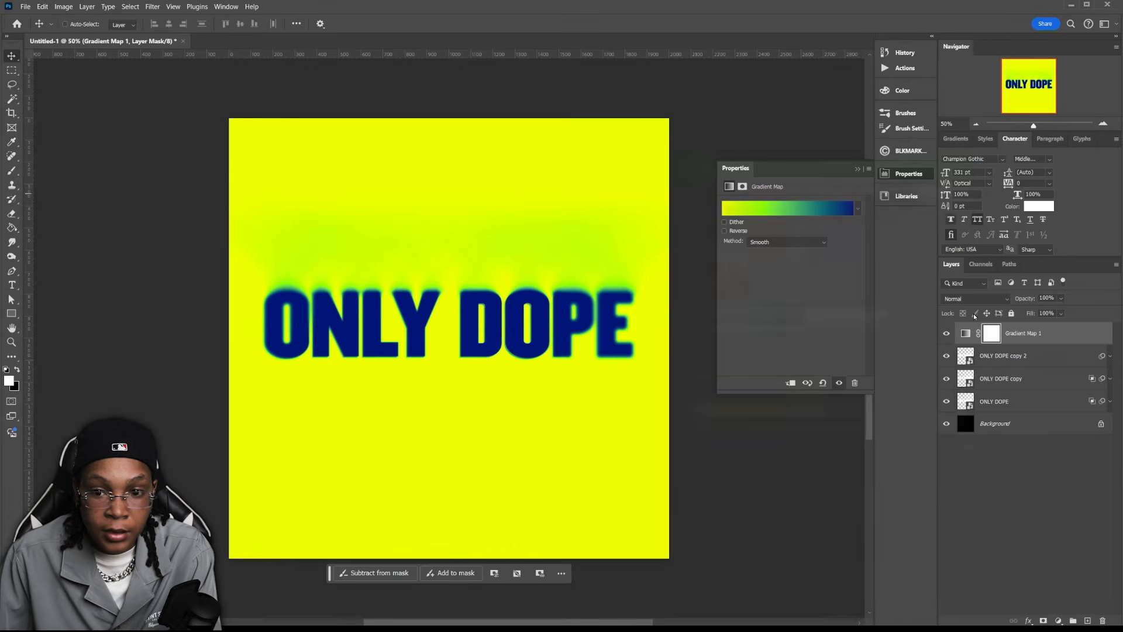
{"action": "left_click", "coordinate": [858, 169]}
Cycle through blend modes for the Gradient Map 1 layer and set it to Overlay.
{"action": "left_click", "coordinate": [986, 298]}
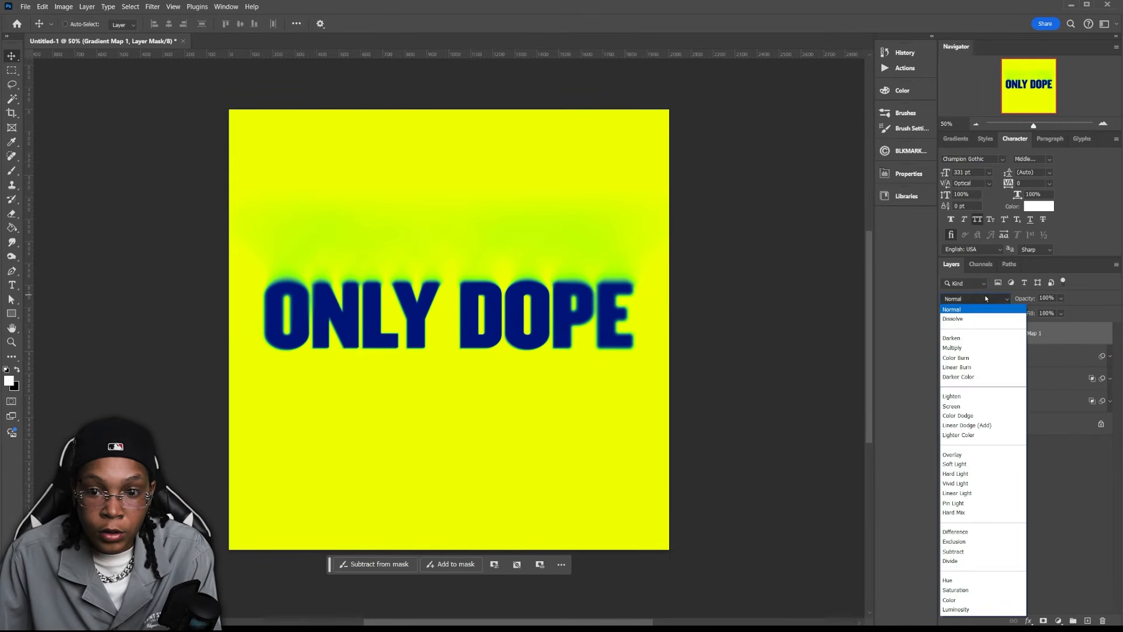
{"action": "left_click", "coordinate": [977, 337]}
{"action": "scroll", "coordinate": [980, 299], "scroll_direction": "down", "scroll_amount": 1}
{"action": "scroll", "coordinate": [981, 300], "scroll_direction": "down", "scroll_amount": 6}
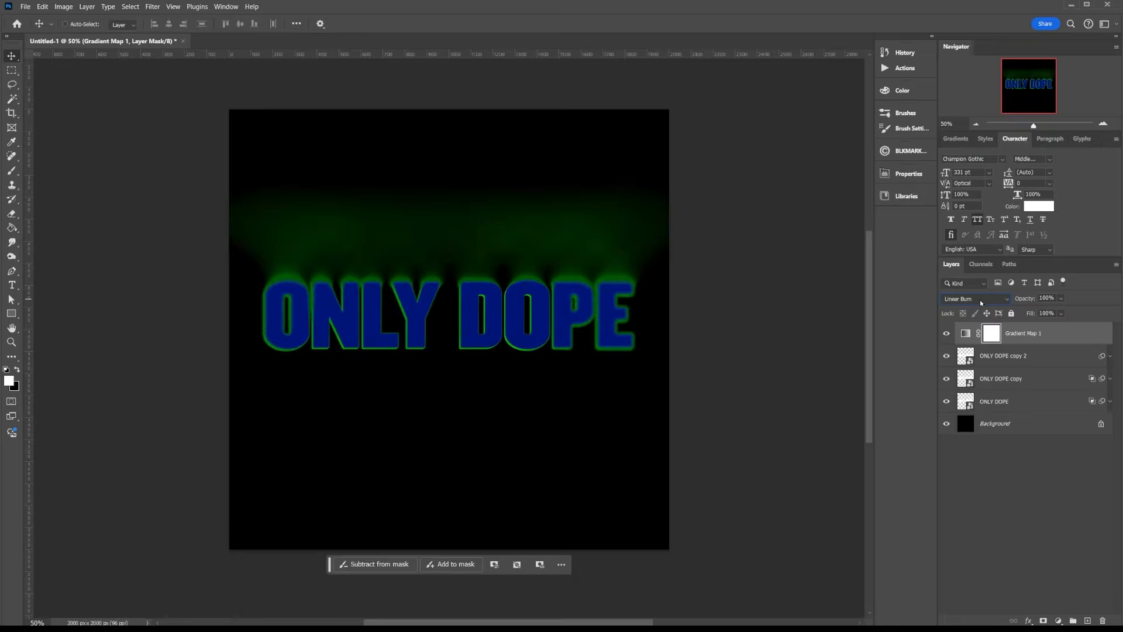
{"action": "scroll", "coordinate": [980, 300], "scroll_direction": "down", "scroll_amount": 2}
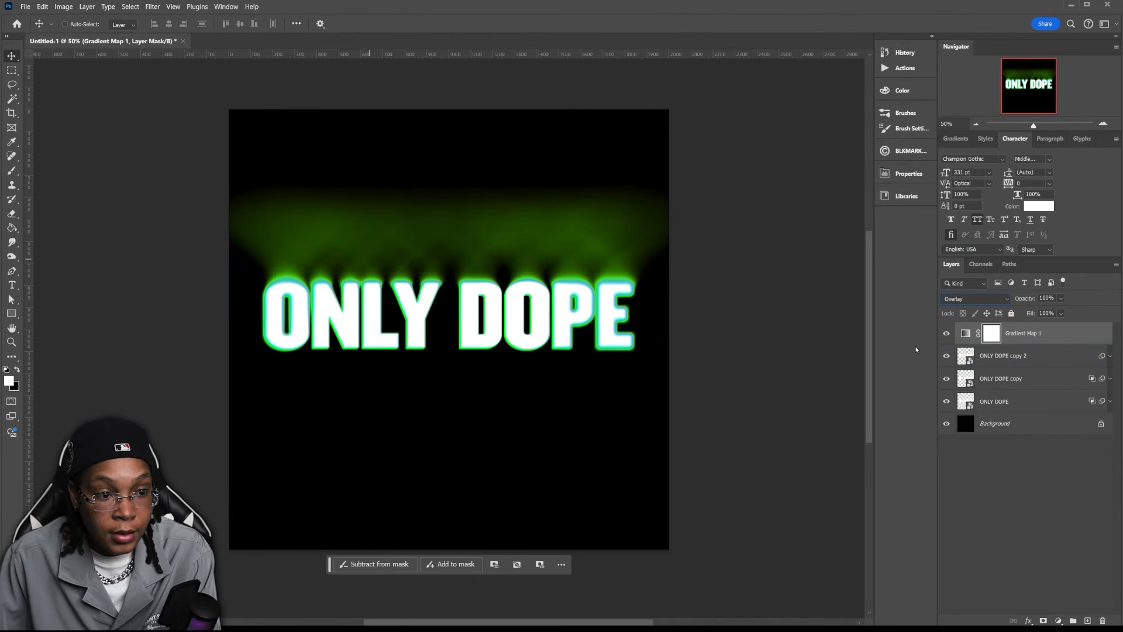
{"action": "scroll", "coordinate": [984, 302], "scroll_direction": "down", "scroll_amount": 1}
{"action": "scroll", "coordinate": [984, 302], "scroll_direction": "up", "scroll_amount": 13}
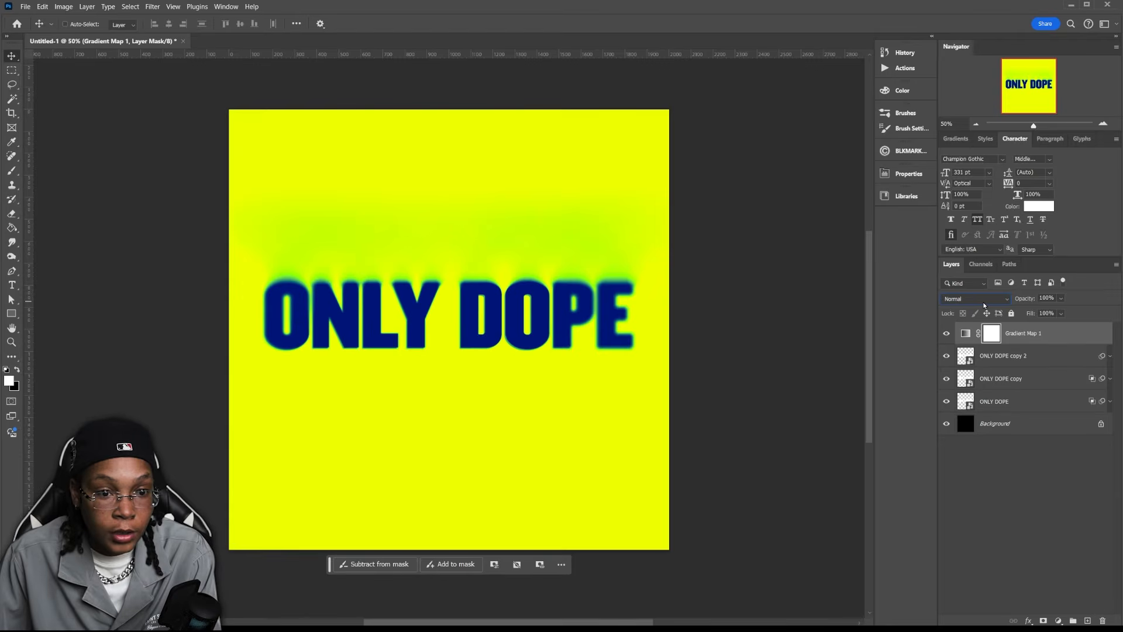
{"action": "left_click", "coordinate": [984, 302]}
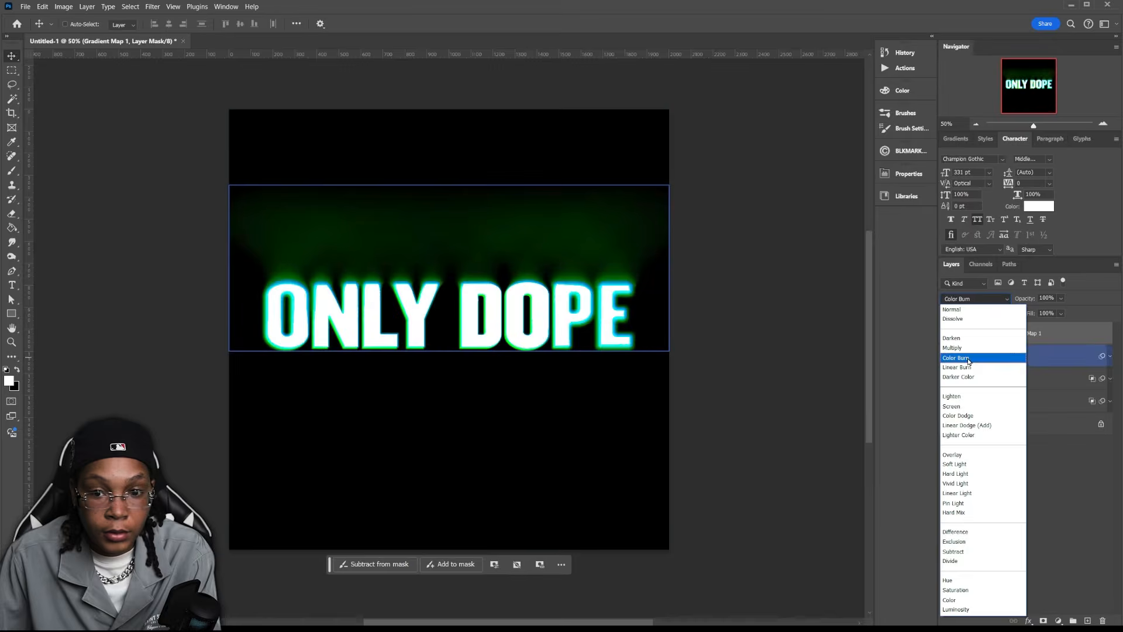
{"action": "left_click", "coordinate": [961, 456]}
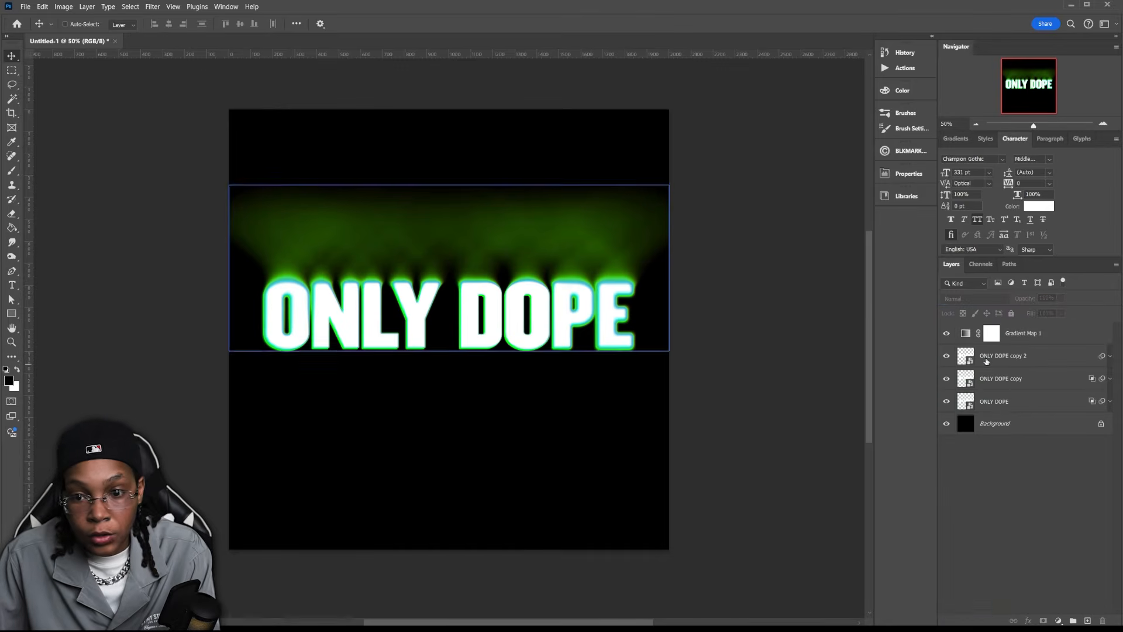
Compare several Color Harmonies 1 legacy presets on the gradient map and apply the Spectrum preset.
{"action": "double_click", "coordinate": [966, 334]}
{"action": "left_click", "coordinate": [784, 208]}
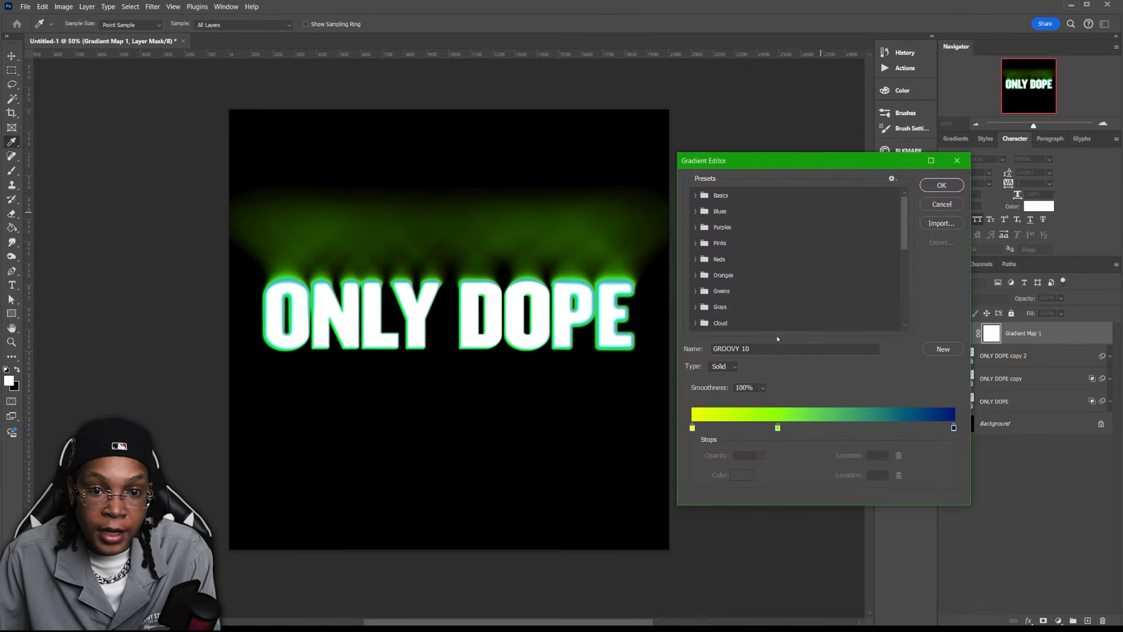
{"action": "scroll", "coordinate": [697, 257], "scroll_direction": "down", "scroll_amount": 1}
{"action": "left_click", "coordinate": [742, 304]}
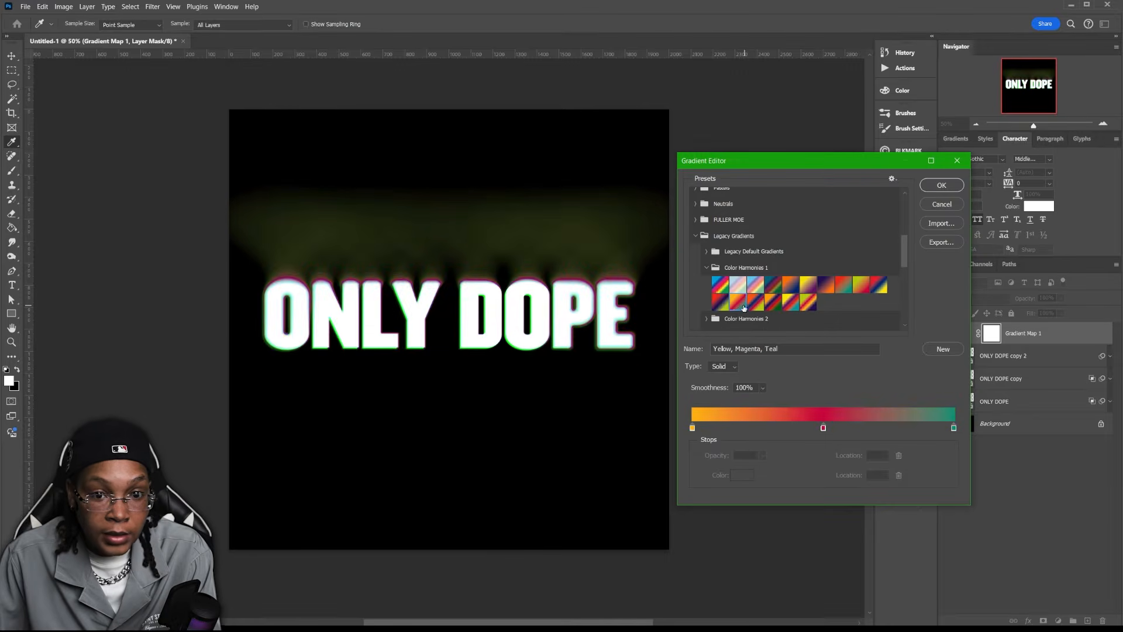
{"action": "left_click", "coordinate": [722, 304]}
{"action": "left_click", "coordinate": [721, 285]}
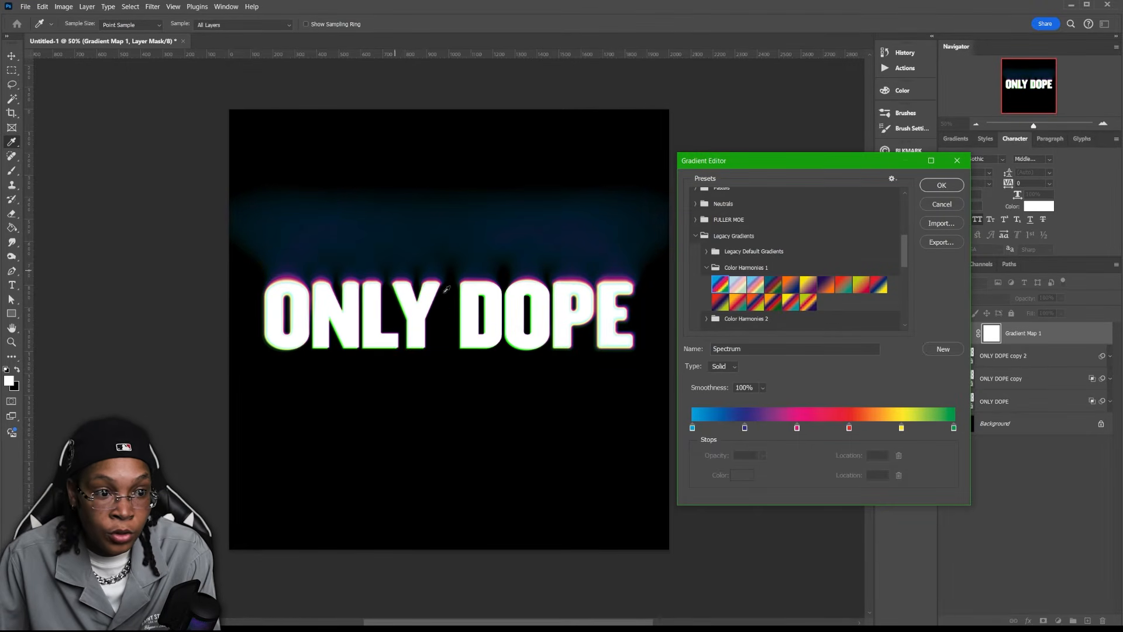
{"action": "left_click", "coordinate": [883, 287]}
{"action": "left_click", "coordinate": [856, 286]}
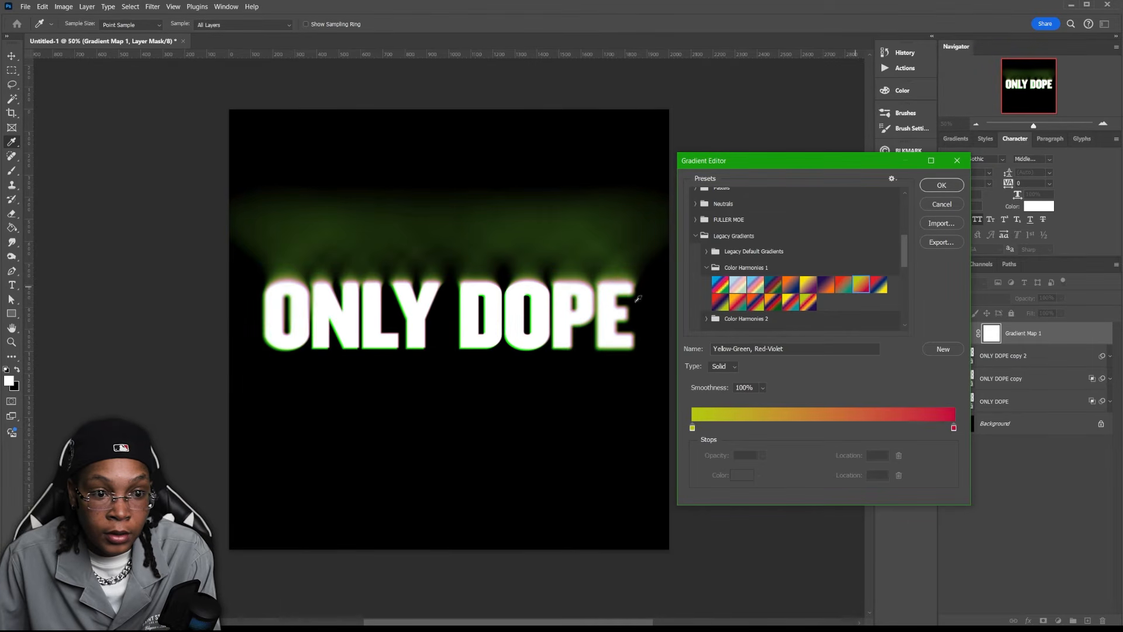
{"action": "left_click", "coordinate": [790, 285]}
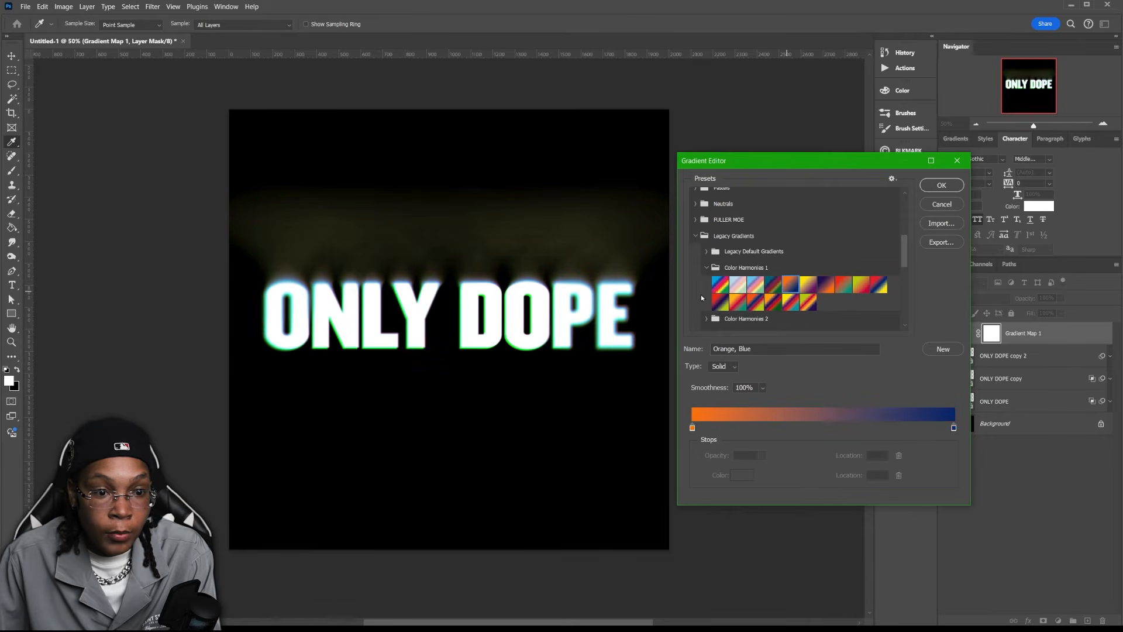
{"action": "left_click", "coordinate": [717, 284]}
{"action": "left_click", "coordinate": [940, 186]}
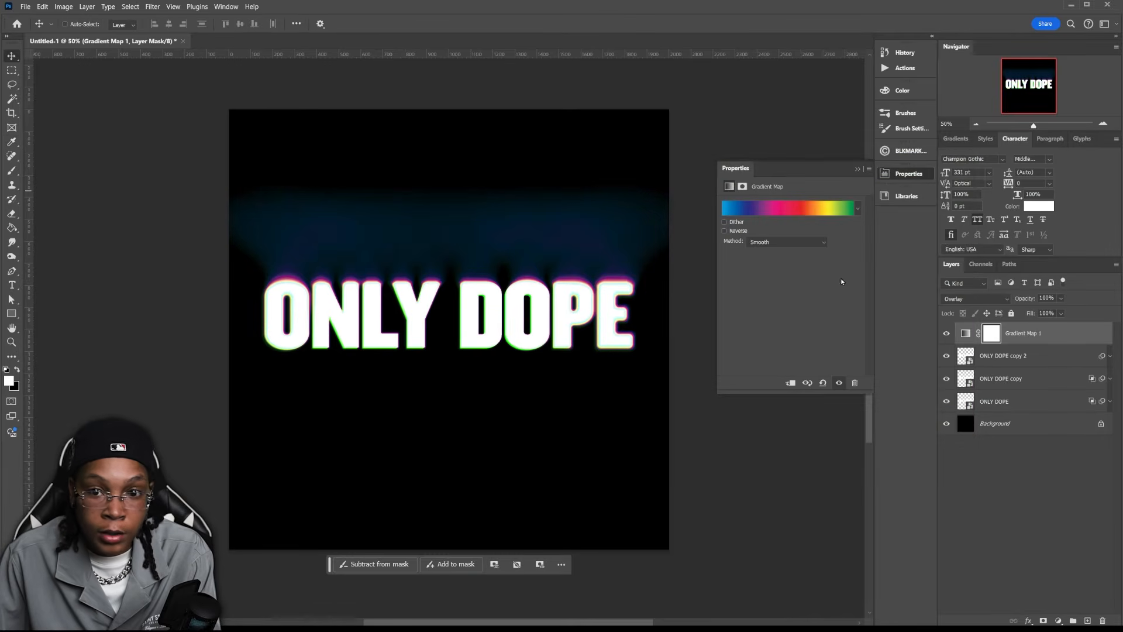
{"action": "left_click", "coordinate": [857, 170]}
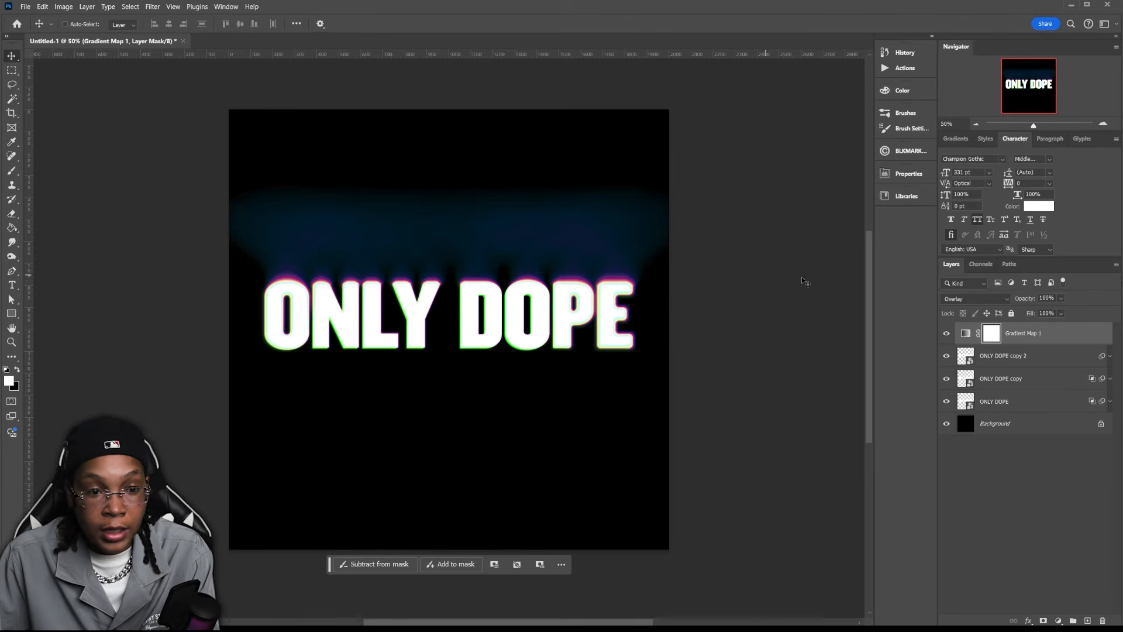
Delete the Gradient Map 1, ONLY DOPE copy and ONLY DOPE layers, keeping ONLY DOPE copy 2 above the background.
{"action": "left_click_drag", "start_coordinate": [1061, 342], "coordinate": [1047, 465]}
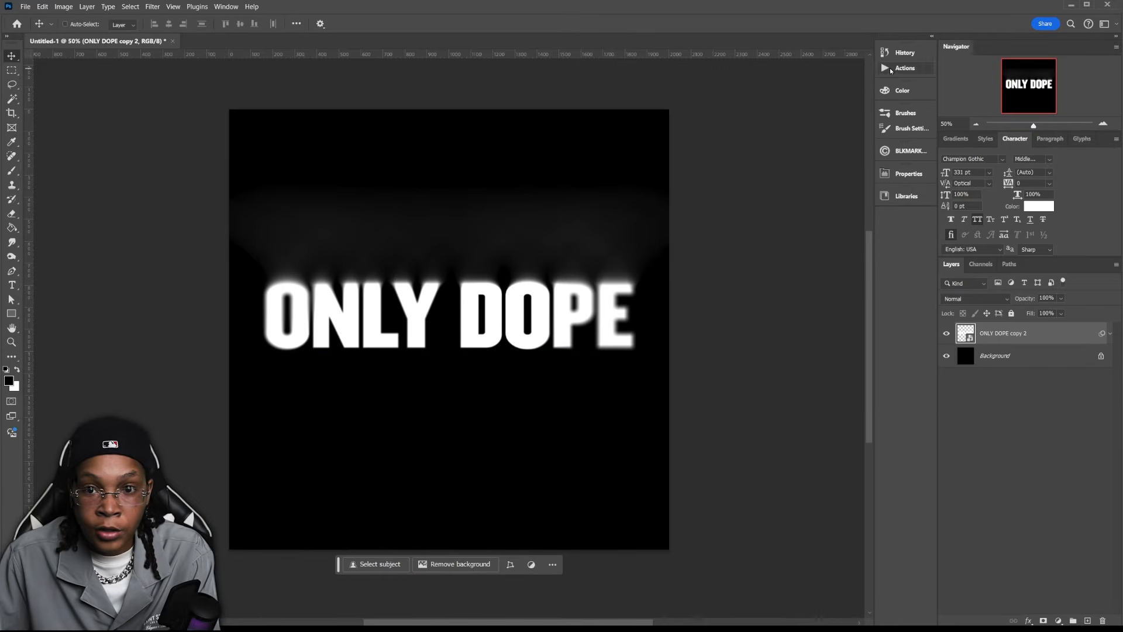
Apply the purple gradient layer style from ODM 90s SPORTS to ONLY DOPE copy 2 and hide its smart filters.
{"action": "left_click", "coordinate": [985, 138]}
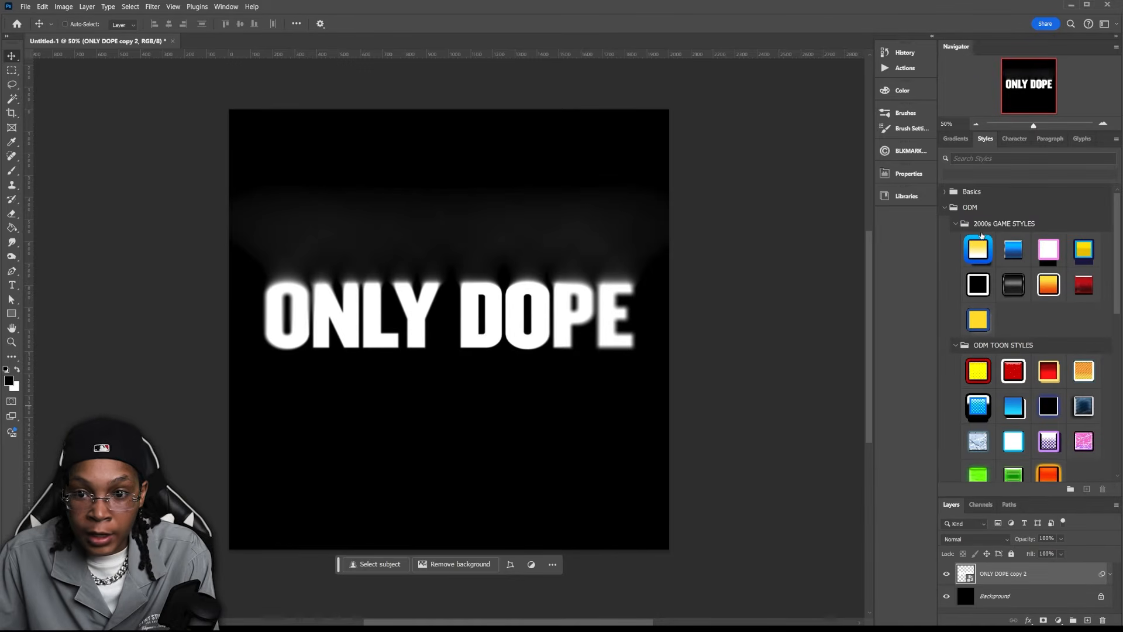
{"action": "scroll", "coordinate": [985, 237], "scroll_direction": "down", "scroll_amount": 5}
{"action": "scroll", "coordinate": [1063, 343], "scroll_direction": "down", "scroll_amount": 7}
{"action": "scroll", "coordinate": [1063, 344], "scroll_direction": "up", "scroll_amount": 1}
{"action": "scroll", "coordinate": [1062, 344], "scroll_direction": "up", "scroll_amount": 1}
{"action": "left_click", "coordinate": [1084, 386]}
{"action": "left_click", "coordinate": [1049, 389]}
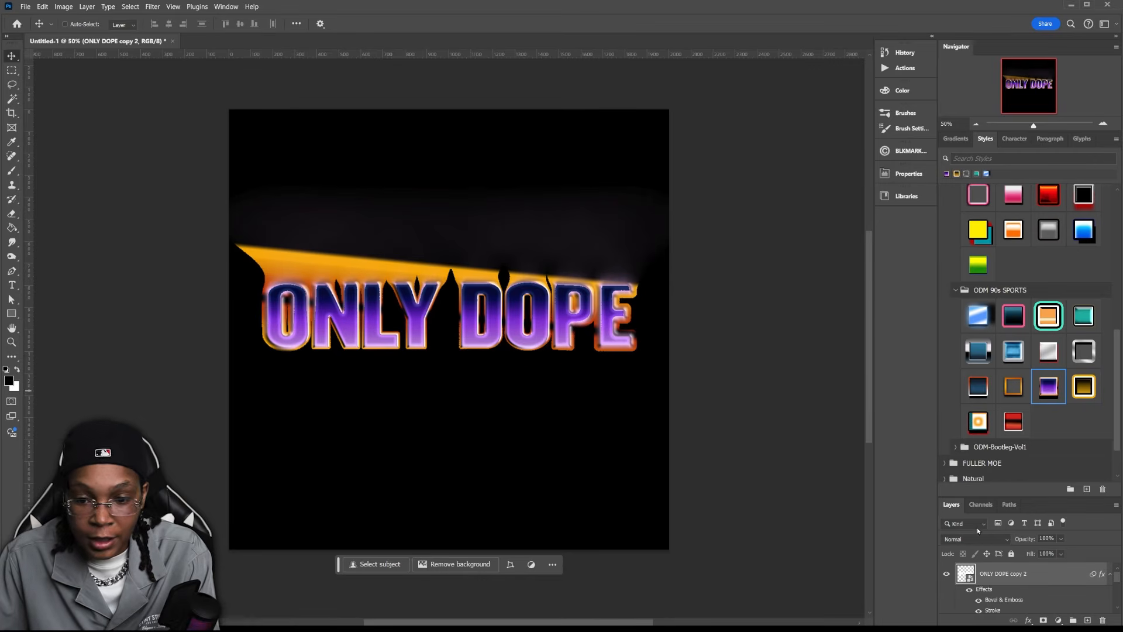
{"action": "left_click", "coordinate": [1018, 139]}
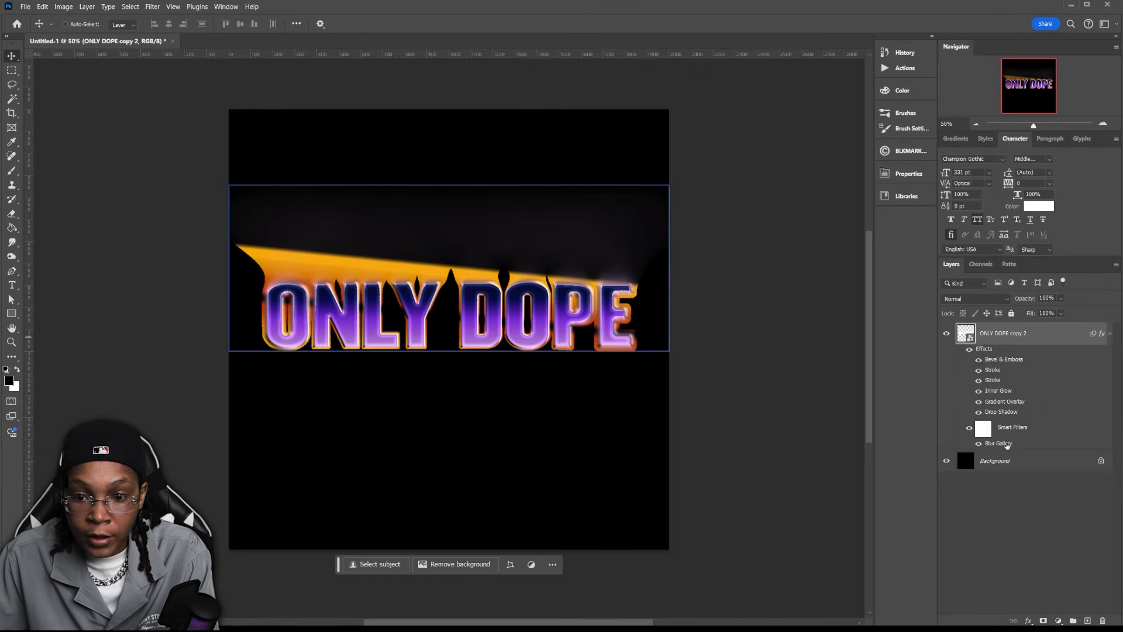
{"action": "left_click", "coordinate": [970, 431]}
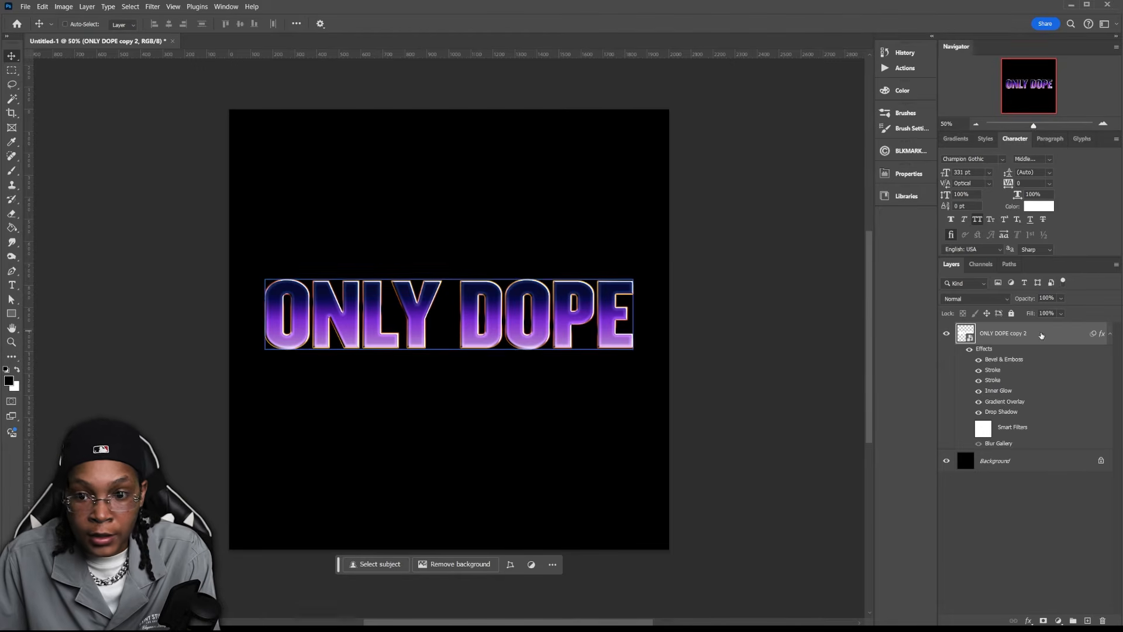
Try out a range of preset layer styles on ONLY DOPE copy 2, from the ODM groups through to FULLERMOE Future Chrome Text Styles.
{"action": "left_click", "coordinate": [982, 142]}
{"action": "scroll", "coordinate": [1027, 333], "scroll_direction": "down", "scroll_amount": 1}
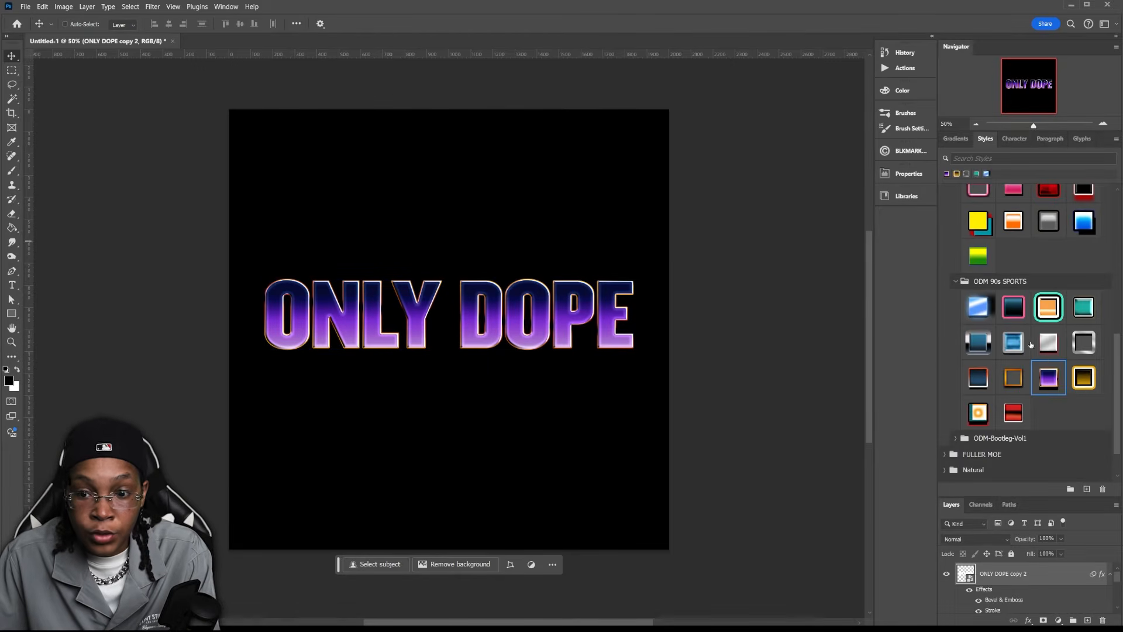
{"action": "scroll", "coordinate": [1075, 393], "scroll_direction": "up", "scroll_amount": 3}
{"action": "left_click", "coordinate": [1014, 265]}
{"action": "left_click", "coordinate": [979, 269]}
{"action": "scroll", "coordinate": [992, 293], "scroll_direction": "up", "scroll_amount": 1}
{"action": "left_click", "coordinate": [1083, 307]}
{"action": "scroll", "coordinate": [1053, 296], "scroll_direction": "up", "scroll_amount": 2}
{"action": "left_click", "coordinate": [1014, 286]}
{"action": "scroll", "coordinate": [1014, 278], "scroll_direction": "up", "scroll_amount": 2}
{"action": "left_click", "coordinate": [1013, 273]}
{"action": "scroll", "coordinate": [1013, 274], "scroll_direction": "up", "scroll_amount": 5}
{"action": "scroll", "coordinate": [1030, 266], "scroll_direction": "down", "scroll_amount": 6}
{"action": "left_click", "coordinate": [1047, 259]}
{"action": "scroll", "coordinate": [1048, 261], "scroll_direction": "down", "scroll_amount": 1}
{"action": "left_click", "coordinate": [1049, 336]}
{"action": "left_click", "coordinate": [1014, 370]}
{"action": "left_click", "coordinate": [1014, 408]}
{"action": "left_click", "coordinate": [1047, 406]}
{"action": "left_click", "coordinate": [1050, 440]}
{"action": "left_click", "coordinate": [1014, 439]}
{"action": "scroll", "coordinate": [1011, 352], "scroll_direction": "down", "scroll_amount": 3}
{"action": "left_click", "coordinate": [978, 361]}
{"action": "left_click", "coordinate": [1048, 401]}
{"action": "left_click", "coordinate": [1013, 318]}
{"action": "scroll", "coordinate": [995, 351], "scroll_direction": "down", "scroll_amount": 3}
{"action": "left_click", "coordinate": [979, 379]}
{"action": "left_click", "coordinate": [1049, 351]}
{"action": "left_click", "coordinate": [1048, 385]}
{"action": "left_click", "coordinate": [1047, 410]}
{"action": "scroll", "coordinate": [1030, 351], "scroll_direction": "down", "scroll_amount": 8}
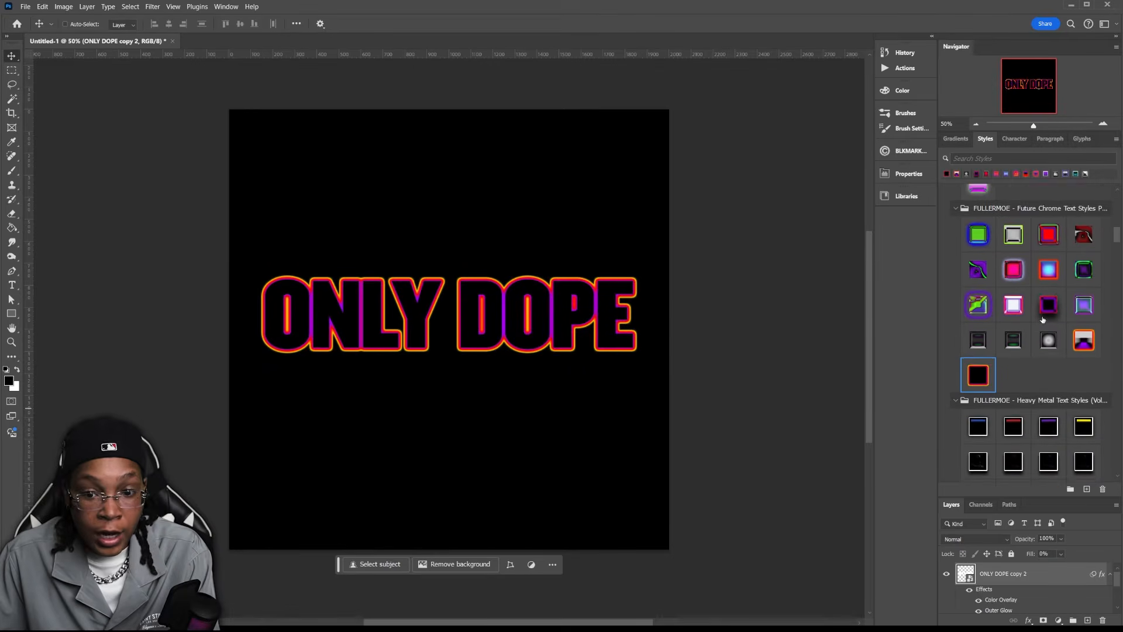
Try several FULLERMOE Heavy Metal Text Styles on ONLY DOPE copy 2, ending with the silver-blue chrome style.
{"action": "left_click", "coordinate": [1013, 382]}
{"action": "left_click", "coordinate": [1049, 384]}
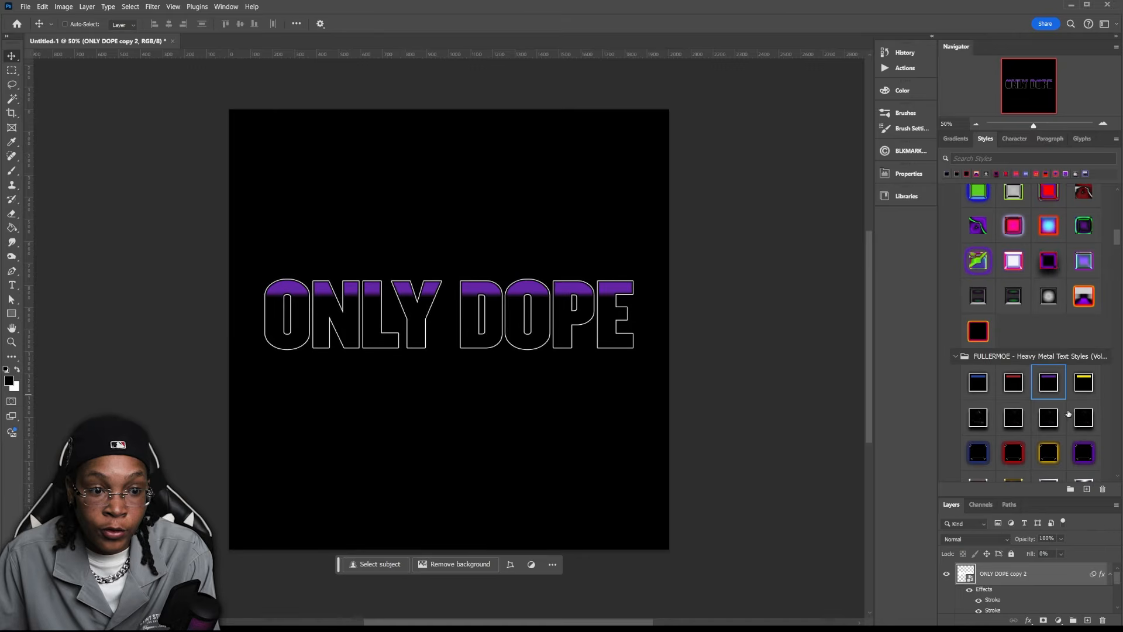
{"action": "left_click", "coordinate": [1082, 452]}
{"action": "left_click", "coordinate": [1049, 452]}
{"action": "left_click", "coordinate": [1014, 452]}
{"action": "left_click", "coordinate": [980, 448]}
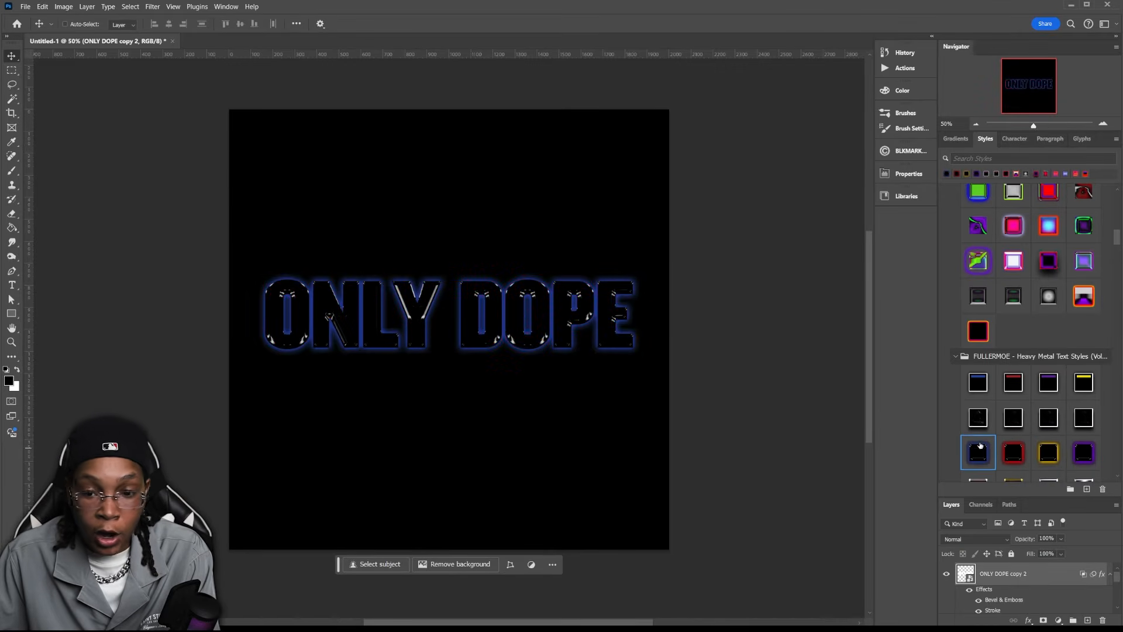
{"action": "scroll", "coordinate": [980, 447], "scroll_direction": "down", "scroll_amount": 3}
{"action": "left_click", "coordinate": [1059, 406]}
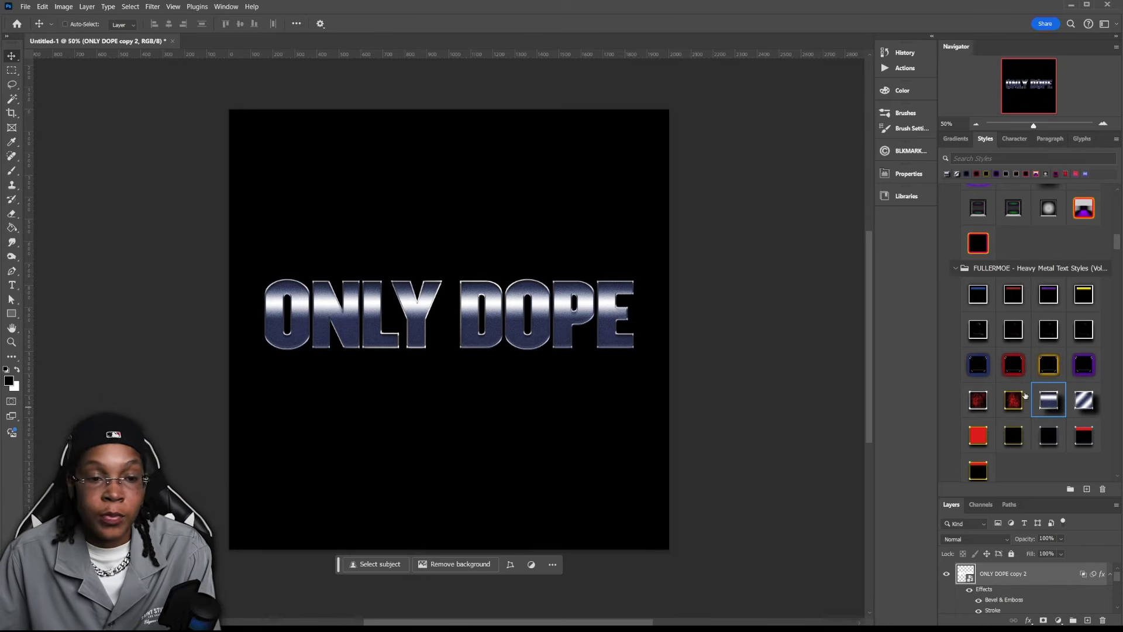
{"action": "left_click", "coordinate": [1050, 138]}
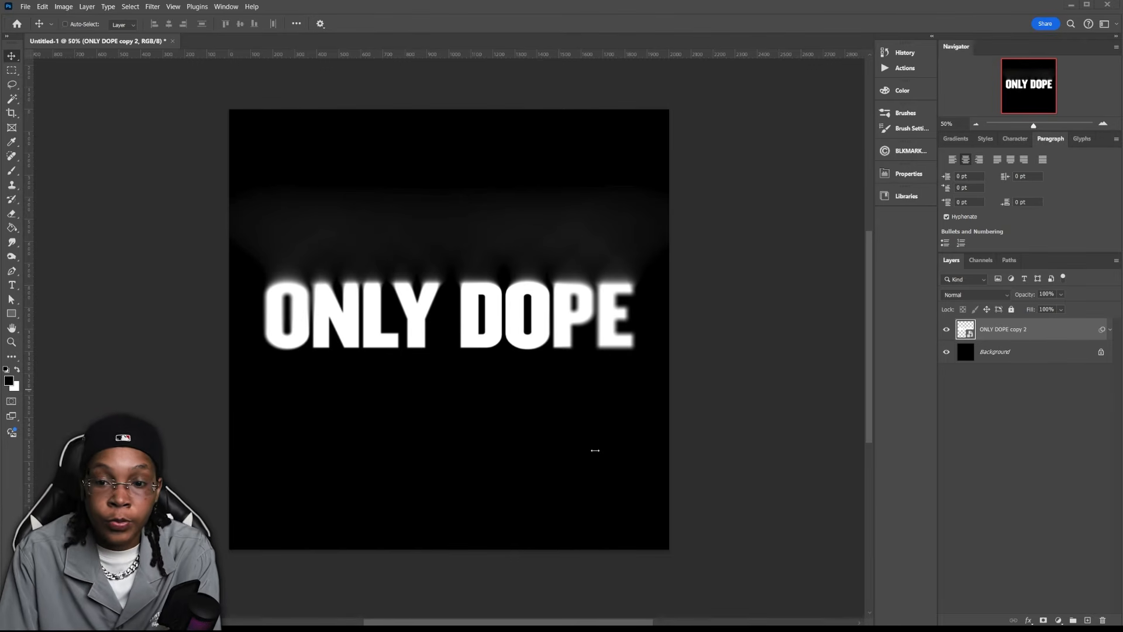
Duplicate the blurred ONLY DOPE copy 2 layer and hide the duplicate.
{"action": "key", "text": "ctrl+j"}
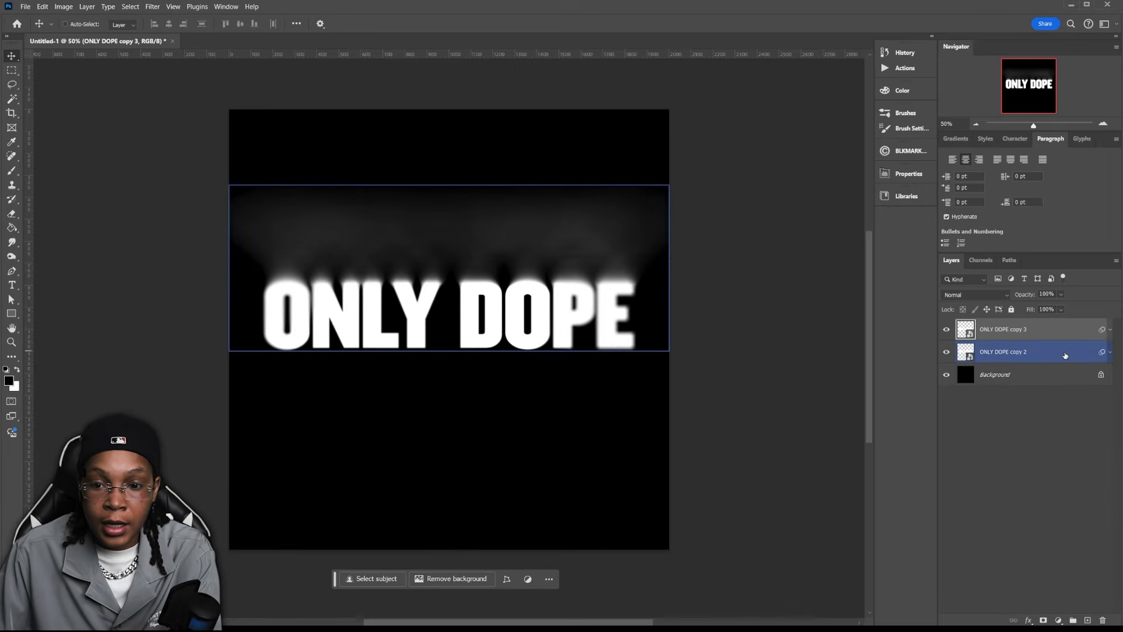
{"action": "left_click", "coordinate": [947, 330]}
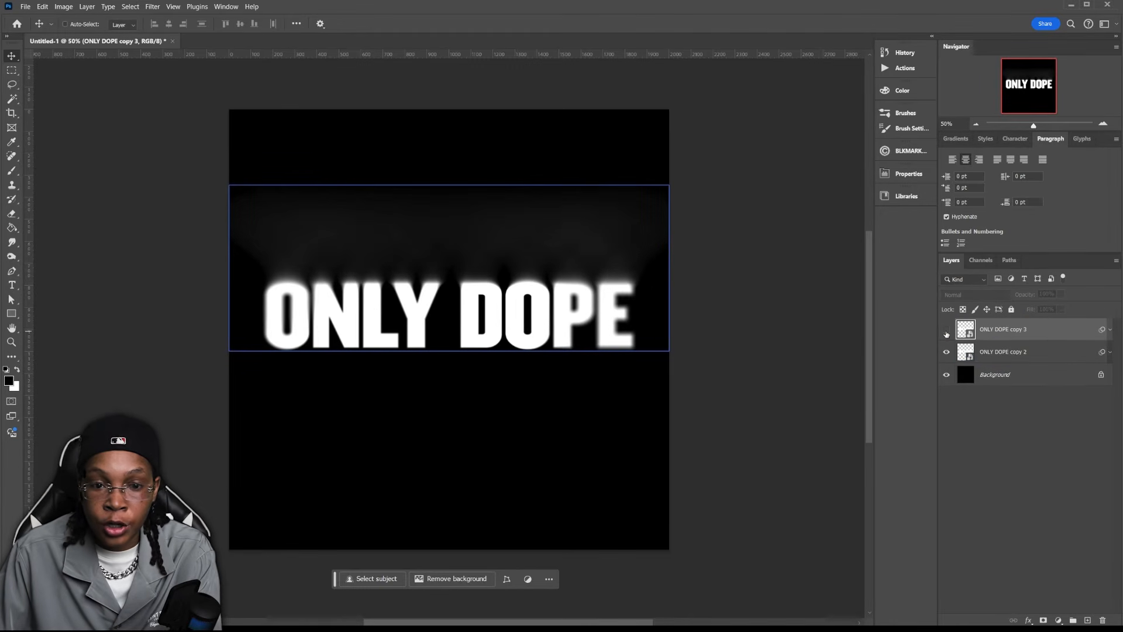
{"action": "left_click", "coordinate": [1066, 352]}
{"action": "left_click", "coordinate": [1111, 352]}
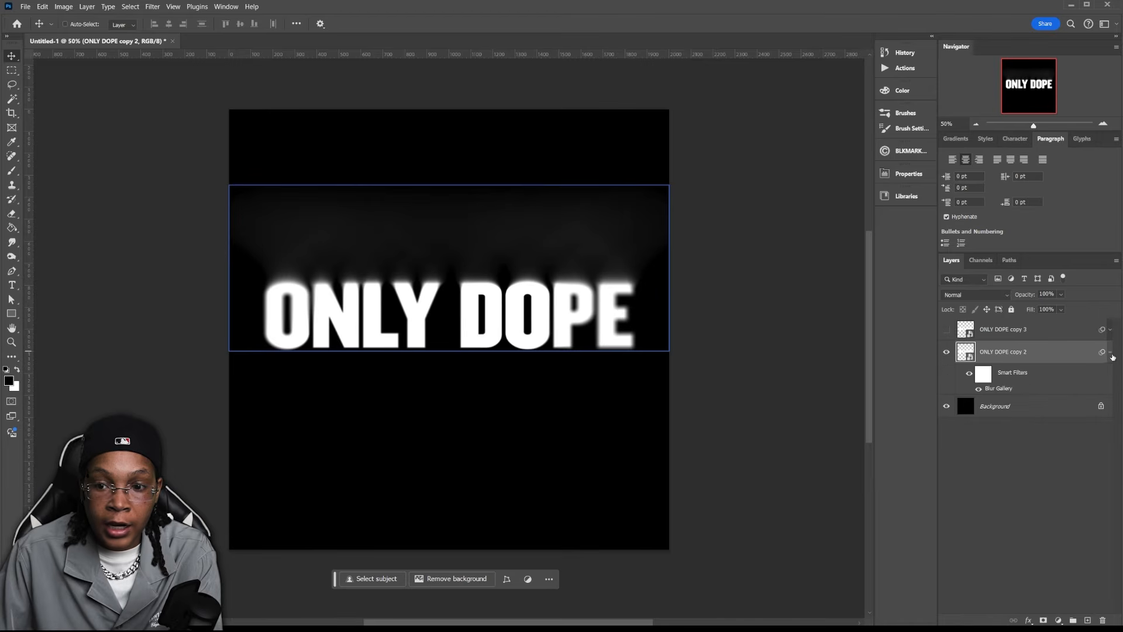
{"action": "double_click", "coordinate": [1000, 389]}
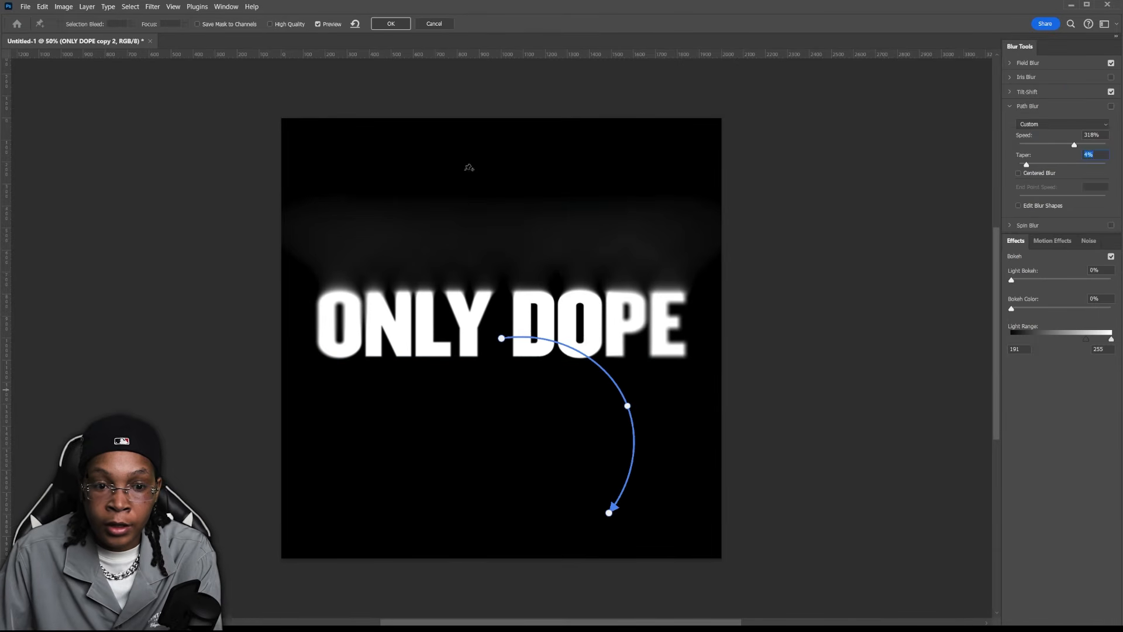
{"action": "left_click", "coordinate": [1009, 106]}
{"action": "left_click", "coordinate": [1009, 92]}
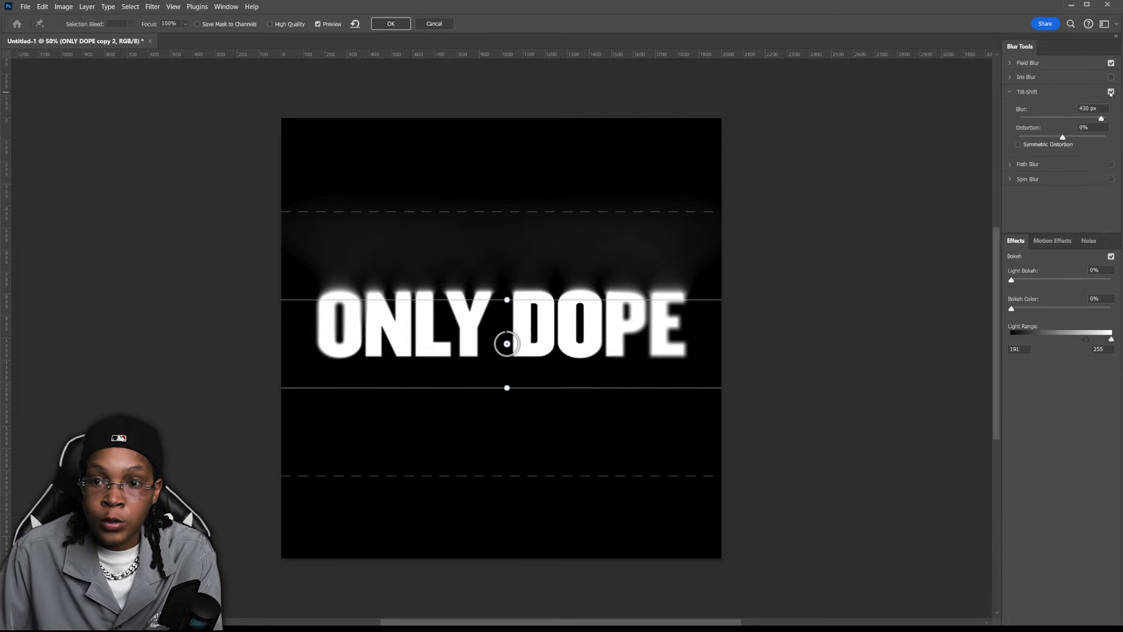
{"action": "left_click", "coordinate": [1111, 92]}
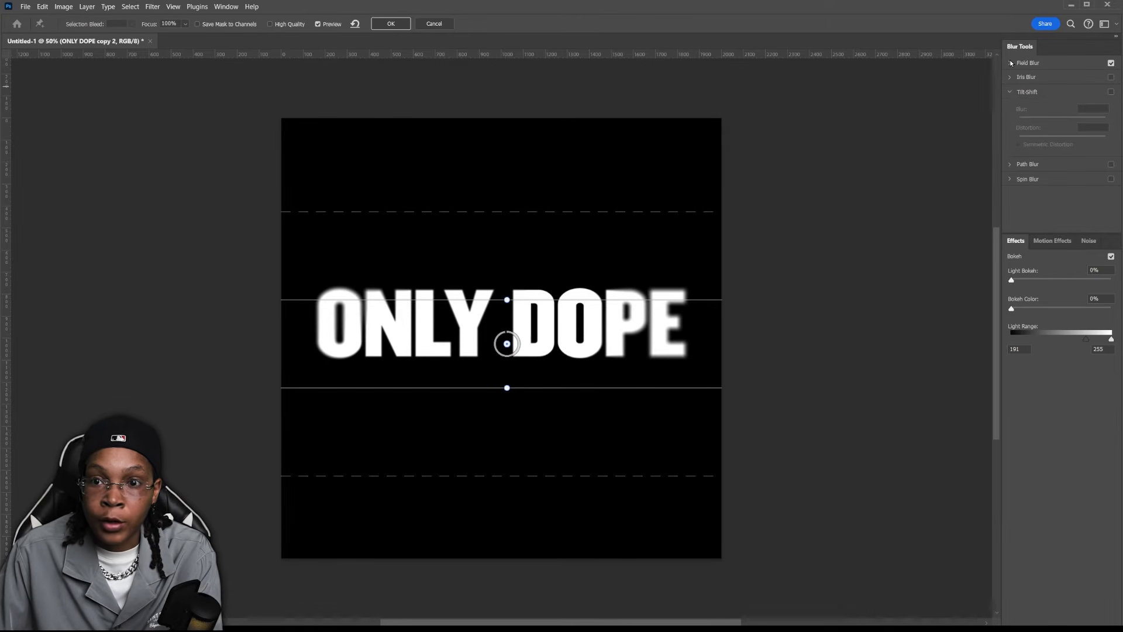
{"action": "left_click", "coordinate": [1028, 63]}
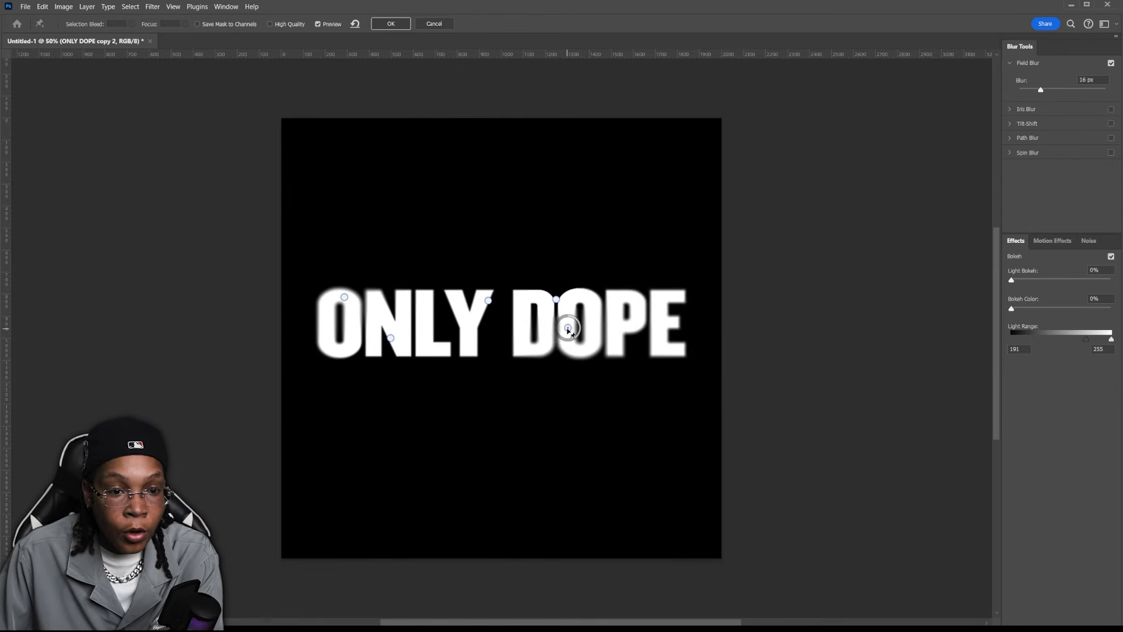
{"action": "left_click", "coordinate": [556, 302]}
{"action": "left_click_drag", "start_coordinate": [556, 316], "coordinate": [556, 340]}
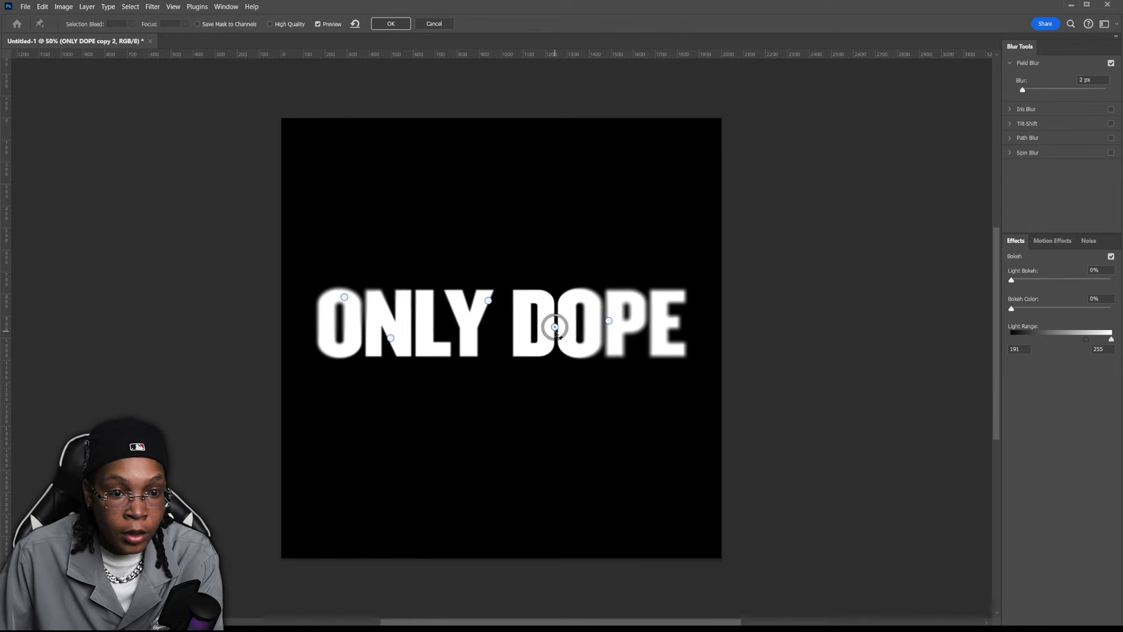
{"action": "left_click_drag", "start_coordinate": [488, 302], "coordinate": [474, 327]}
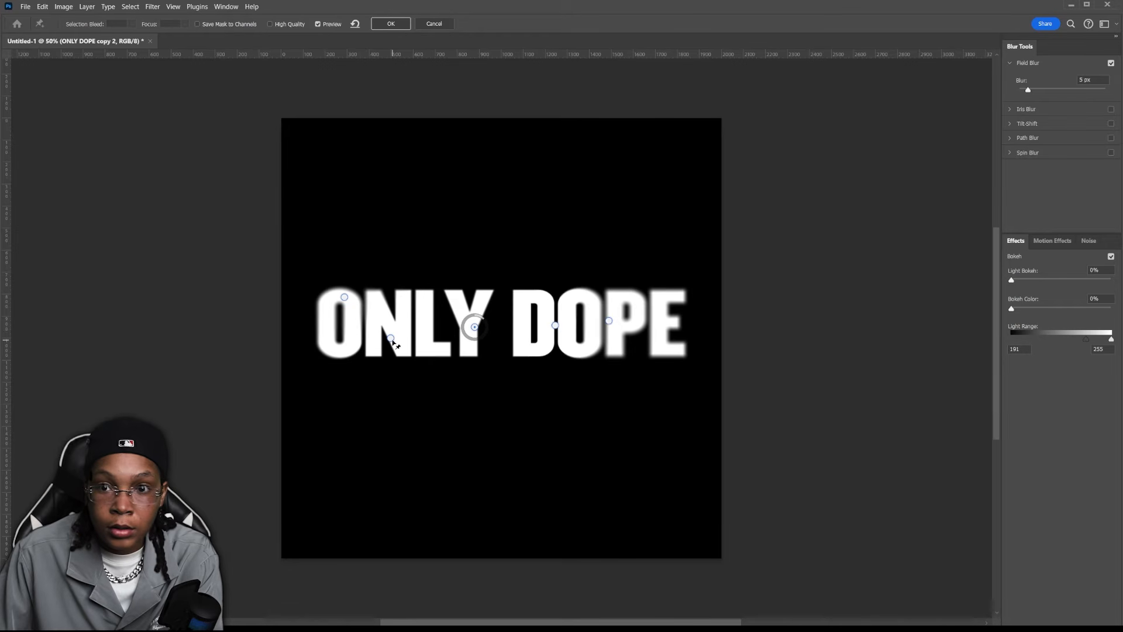
{"action": "left_click", "coordinate": [392, 339]}
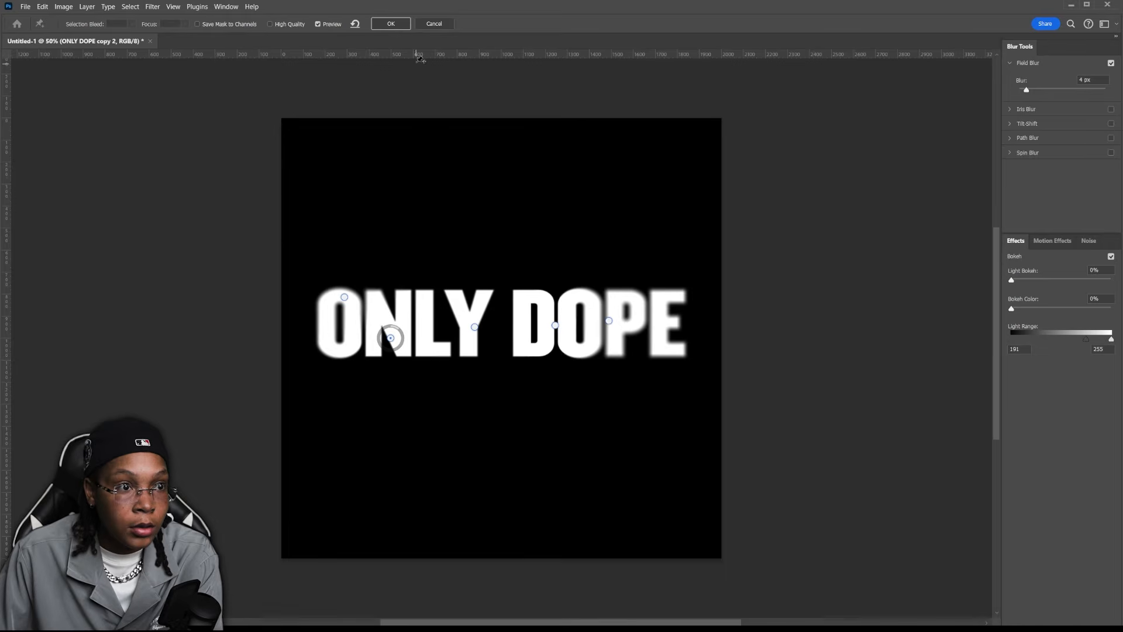
{"action": "left_click", "coordinate": [434, 26]}
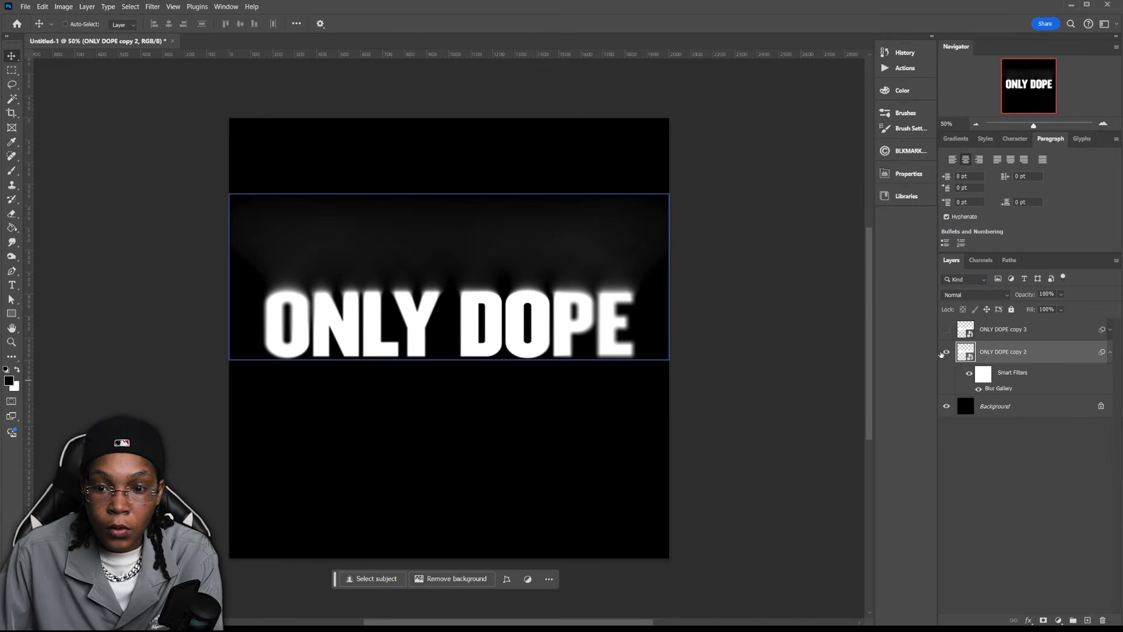
Clear the smart filters from the ONLY DOPE copy 2 layer.
{"action": "right_click", "coordinate": [1061, 354]}
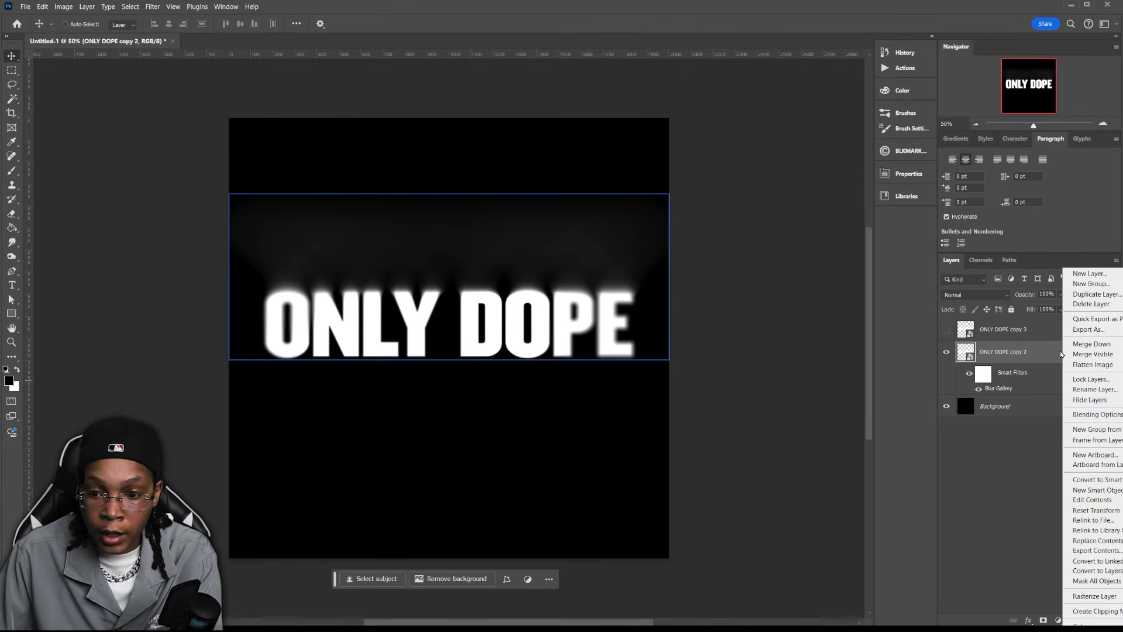
{"action": "left_click", "coordinate": [1027, 384]}
{"action": "right_click", "coordinate": [1035, 375]}
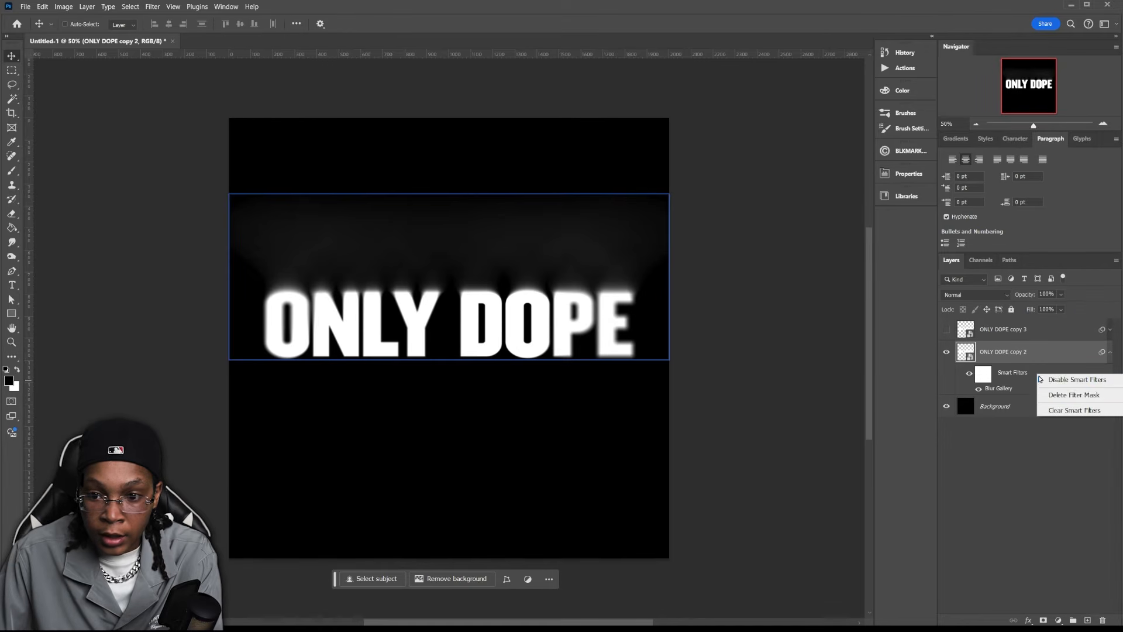
{"action": "left_click", "coordinate": [1075, 410]}
Apply a stronger Field Blur evenly across the ONLY DOPE copy 2 text.
{"action": "left_click", "coordinate": [152, 7]}
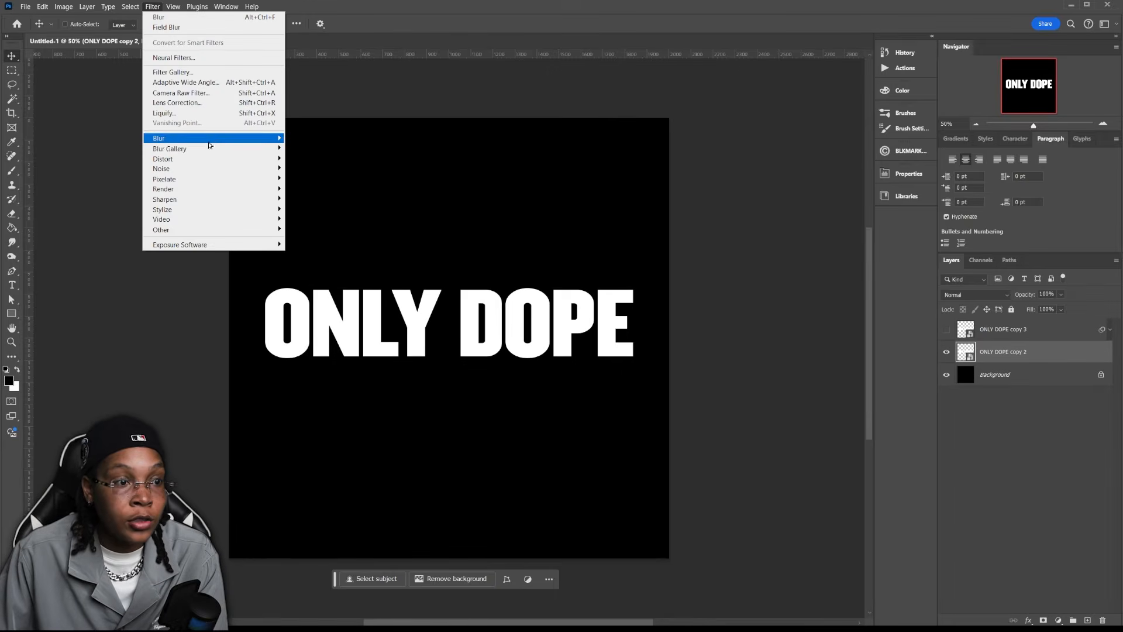
{"action": "mouse_move", "coordinate": [207, 151]}
{"action": "left_click", "coordinate": [308, 148]}
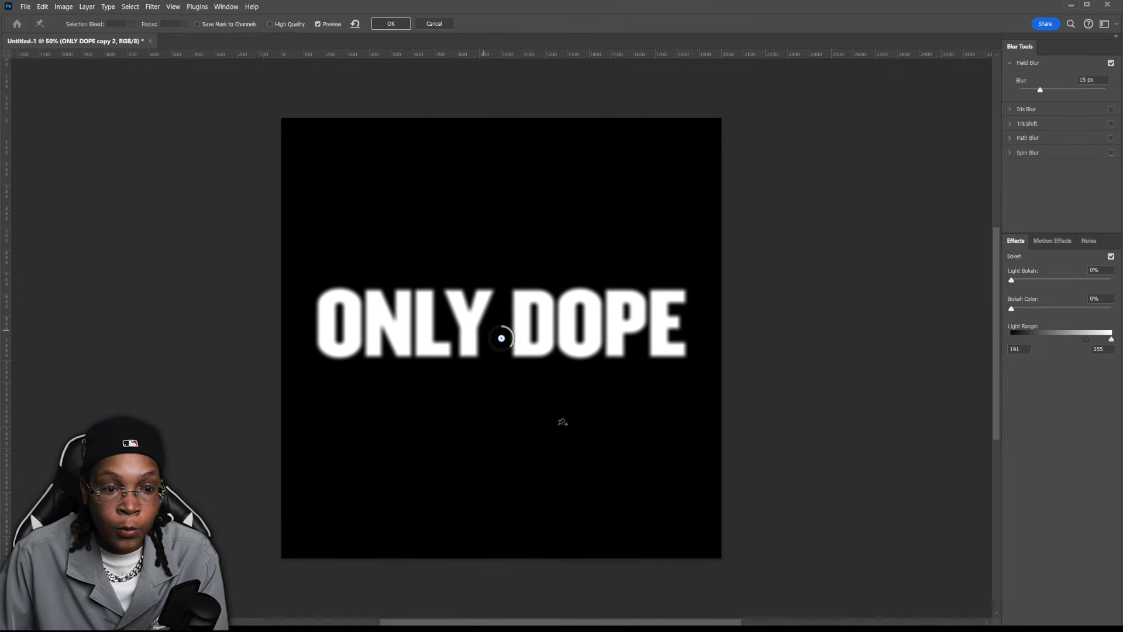
{"action": "left_click_drag", "start_coordinate": [1045, 90], "coordinate": [1051, 91]}
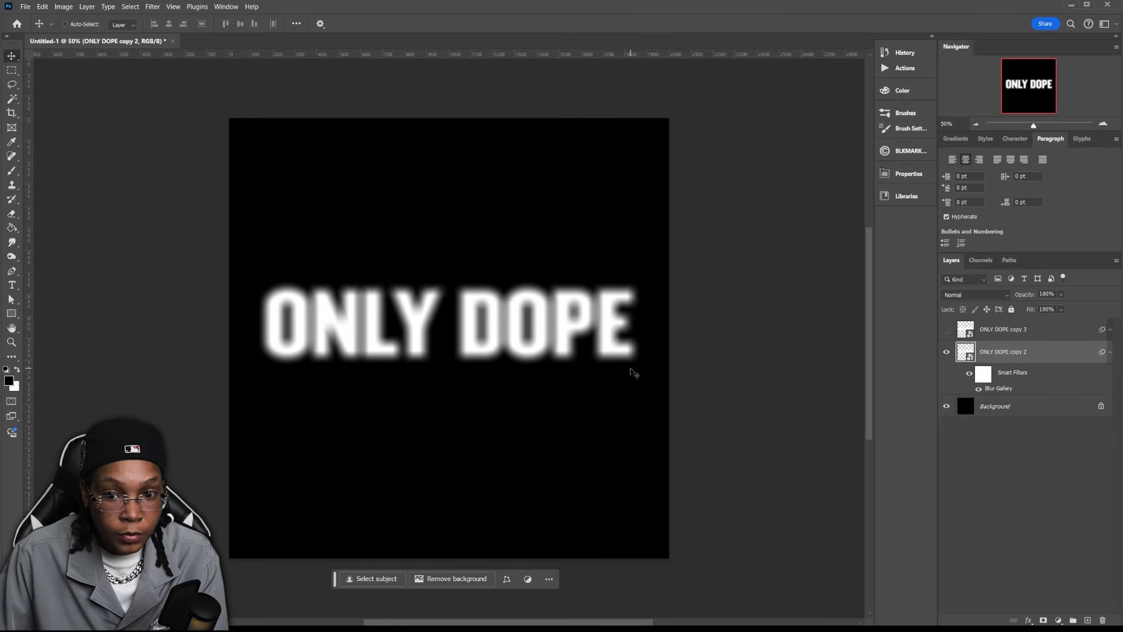
Show the ONLY DOPE copy 3 layer again and rasterize ONLY DOPE copy 2.
{"action": "left_click", "coordinate": [947, 330]}
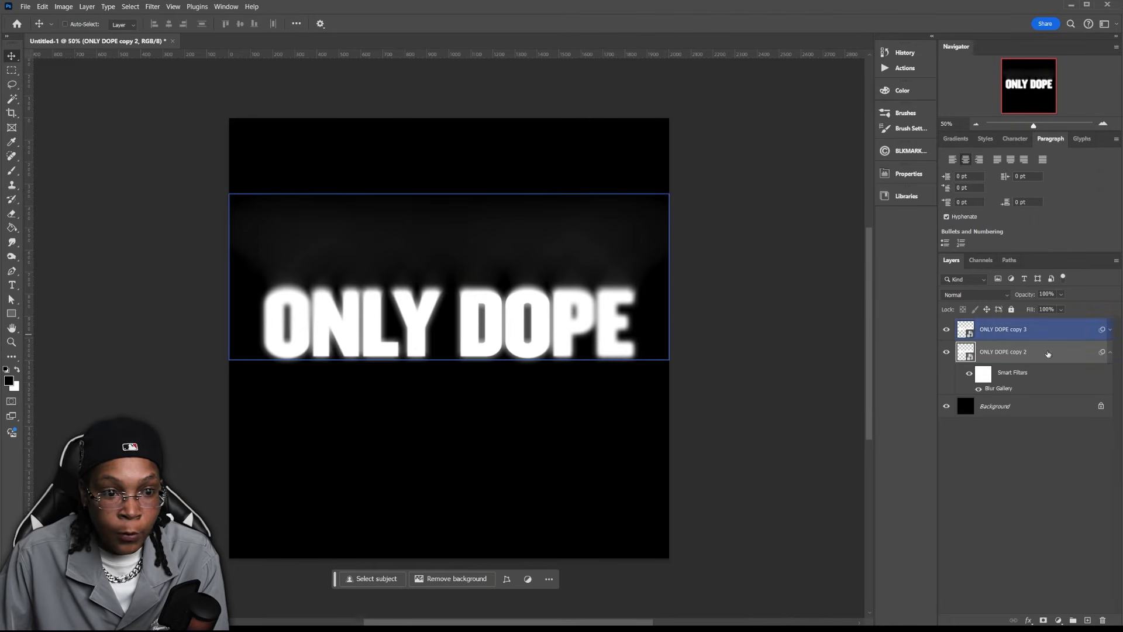
{"action": "left_click", "coordinate": [1110, 354]}
{"action": "right_click", "coordinate": [1056, 355]}
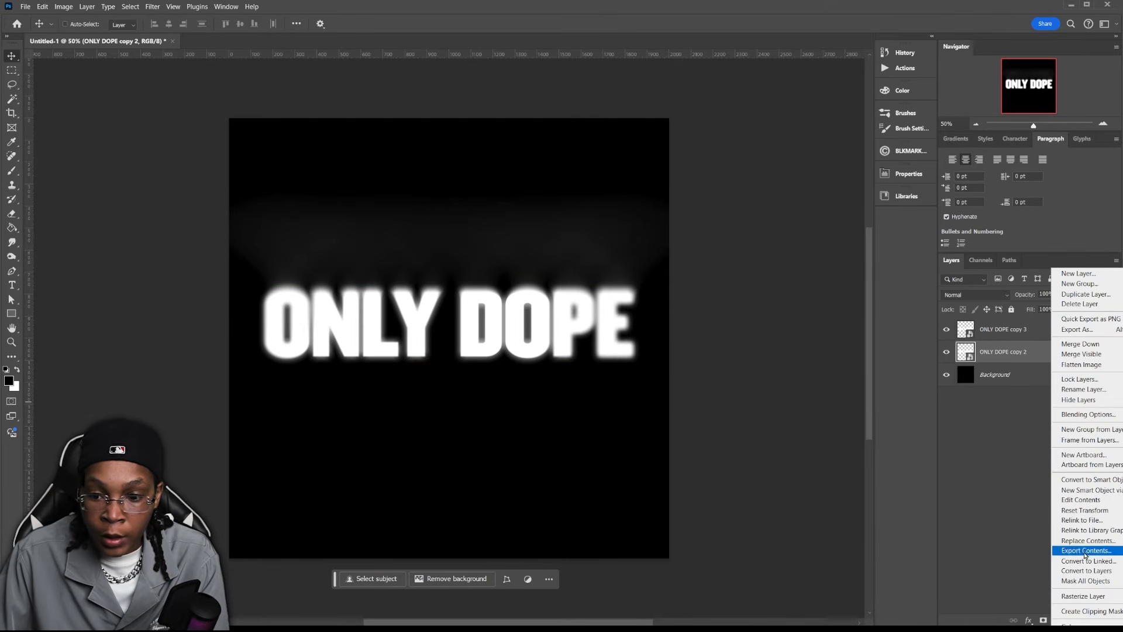
{"action": "left_click", "coordinate": [1086, 596]}
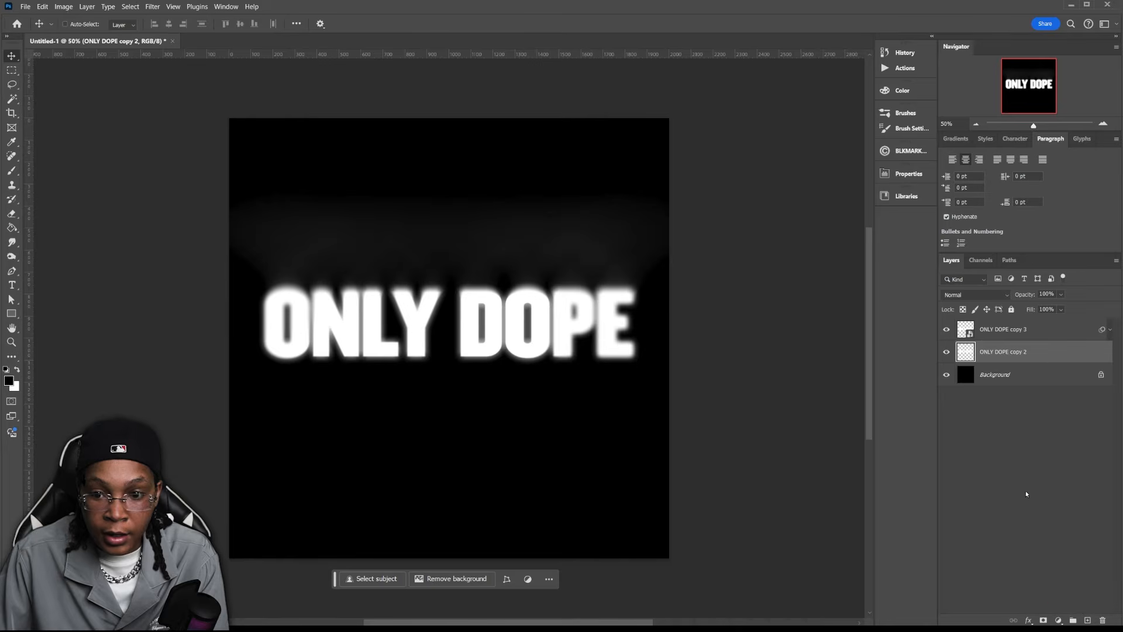
Try smudging the lower part of the final E on ONLY DOPE copy 2 with the Smudge tool, and undo the strokes.
{"action": "key", "text": "ctrl+plus"}
{"action": "key", "text": "ctrl+plus"}
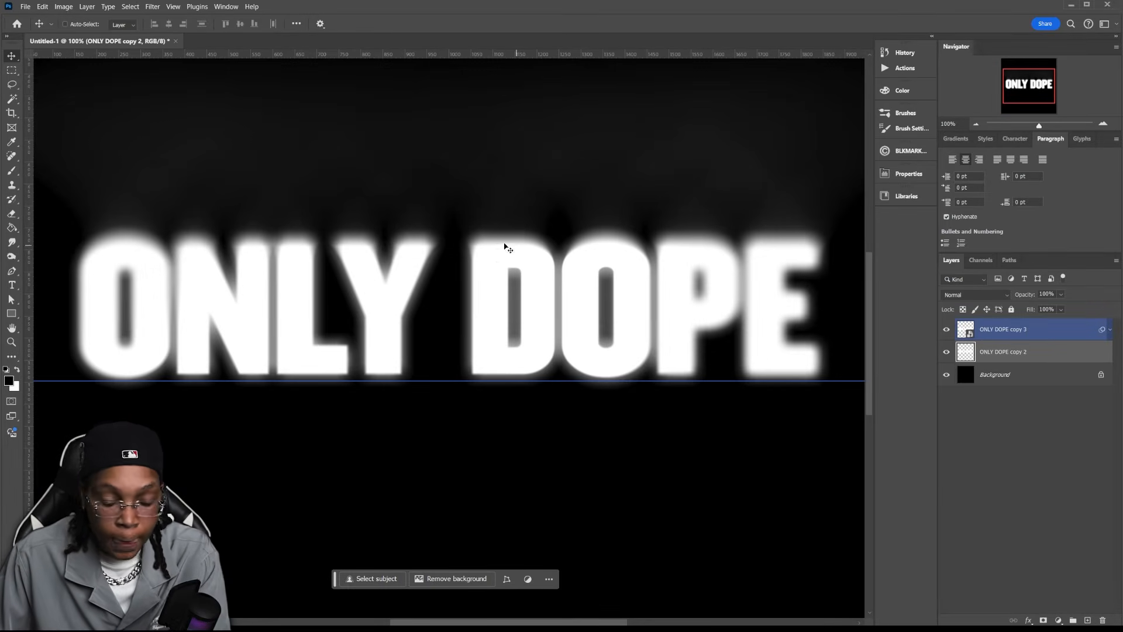
{"action": "left_click", "coordinate": [11, 241]}
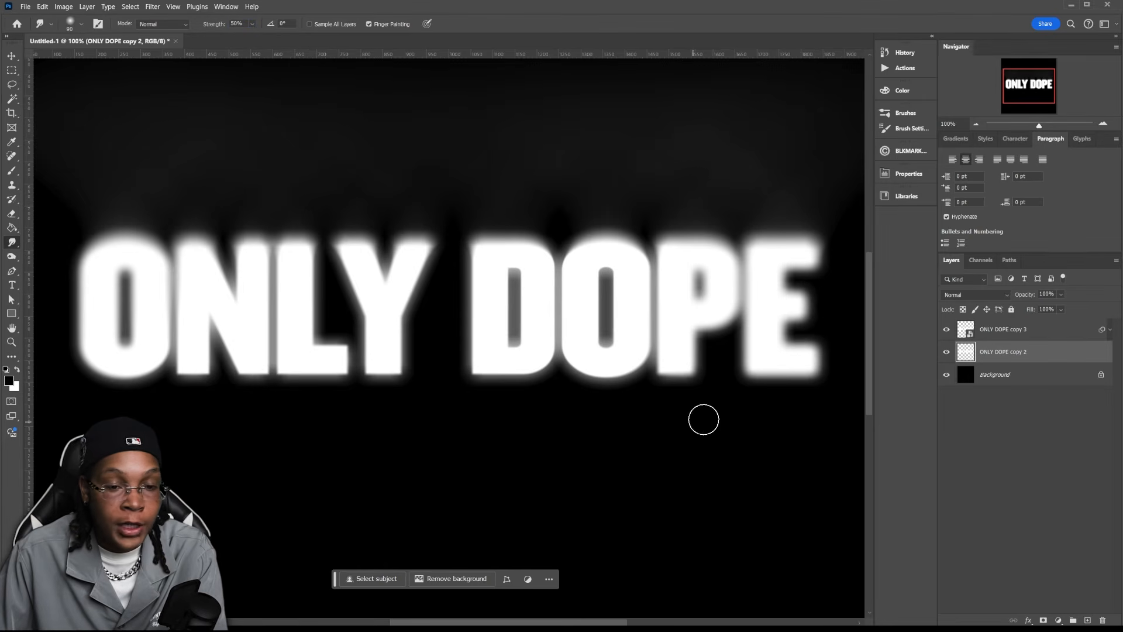
{"action": "mouse_move", "coordinate": [750, 361]}
{"action": "left_mouse_down"}
{"action": "mouse_move", "coordinate": [757, 446]}
{"action": "mouse_move", "coordinate": [768, 355]}
{"action": "mouse_move", "coordinate": [774, 403]}
{"action": "mouse_move", "coordinate": [781, 367]}
{"action": "mouse_move", "coordinate": [790, 396]}
{"action": "mouse_move", "coordinate": [813, 363]}
{"action": "left_mouse_up"}
{"action": "key", "text": "ctrl+z"}
{"action": "key", "text": "ctrl+z"}
{"action": "key", "text": "ctrl+z"}
{"action": "key", "text": "ctrl+z"}
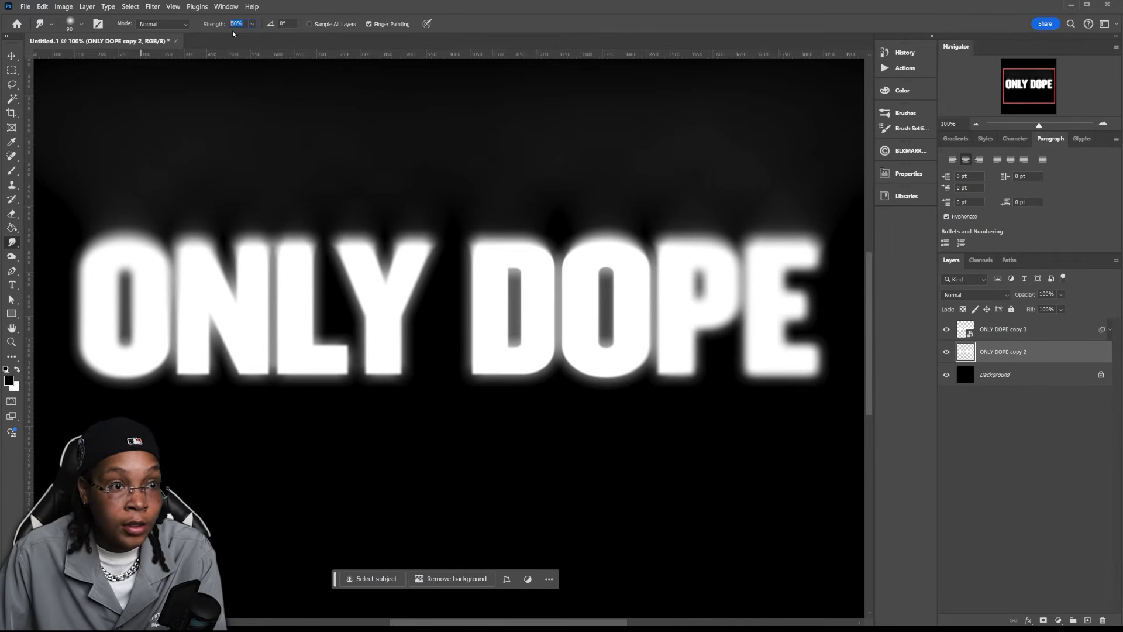
Smudge the lower edges of all letters on ONLY DOPE copy 2 downward, using 15% strength and a 175 px brush.
{"action": "type", "text": "15"}
{"action": "key", "text": "Return"}
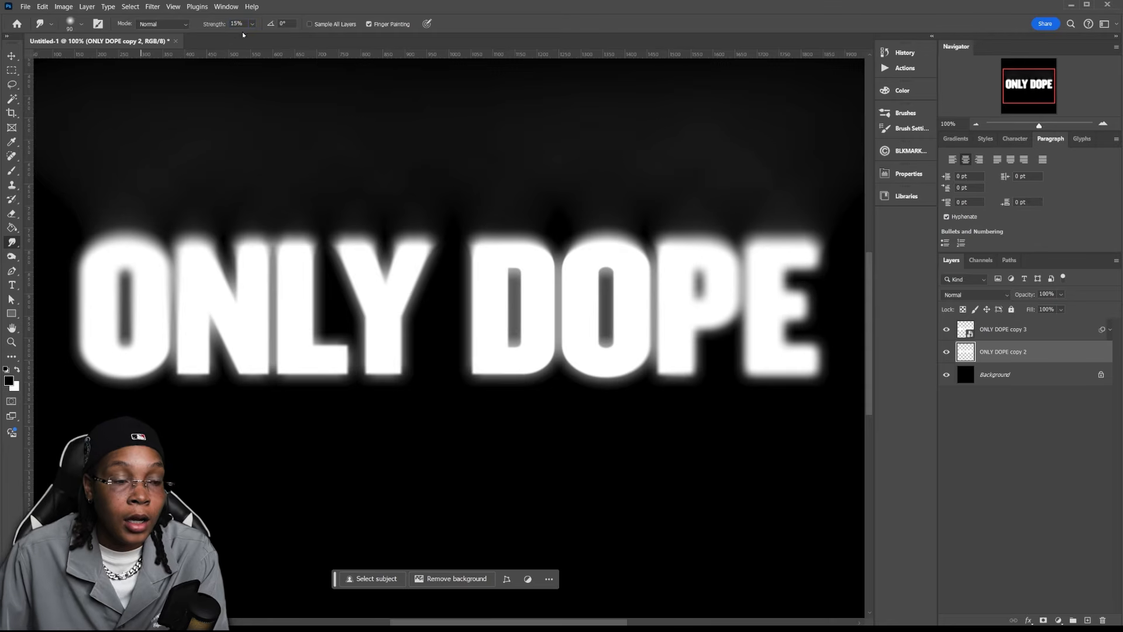
{"action": "key", "text": "bracketright"}
{"action": "key", "text": "bracketright"}
{"action": "key", "text": "bracketright"}
{"action": "key", "text": "bracketright"}
{"action": "mouse_move", "coordinate": [388, 358]}
{"action": "left_mouse_down"}
{"action": "mouse_move", "coordinate": [381, 389]}
{"action": "mouse_move", "coordinate": [376, 369]}
{"action": "mouse_move", "coordinate": [384, 421]}
{"action": "left_mouse_up"}
{"action": "mouse_move", "coordinate": [311, 378]}
{"action": "left_mouse_down"}
{"action": "mouse_move", "coordinate": [303, 423]}
{"action": "mouse_move", "coordinate": [326, 402]}
{"action": "mouse_move", "coordinate": [324, 482]}
{"action": "left_mouse_up"}
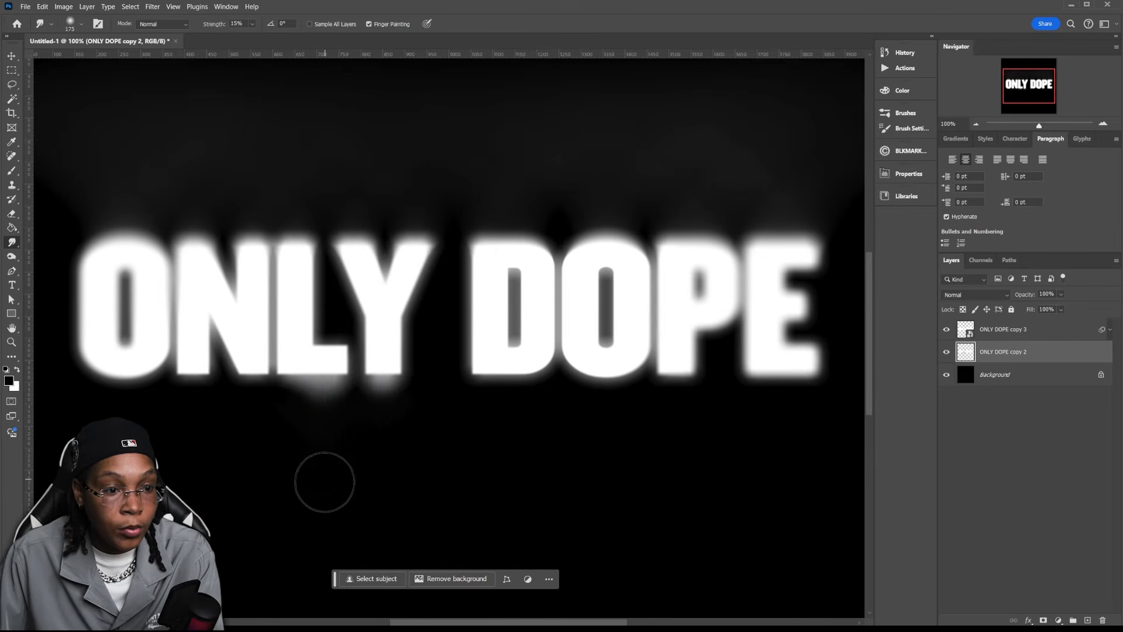
{"action": "mouse_move", "coordinate": [245, 353]}
{"action": "left_mouse_down"}
{"action": "mouse_move", "coordinate": [264, 341]}
{"action": "mouse_move", "coordinate": [251, 459]}
{"action": "left_mouse_up"}
{"action": "left_click_drag", "start_coordinate": [251, 391], "coordinate": [244, 552]}
{"action": "left_click_drag", "start_coordinate": [172, 346], "coordinate": [164, 430]}
{"action": "left_click_drag", "start_coordinate": [88, 356], "coordinate": [73, 454]}
{"action": "left_click_drag", "start_coordinate": [492, 360], "coordinate": [474, 521]}
{"action": "left_click_drag", "start_coordinate": [605, 354], "coordinate": [603, 410]}
{"action": "left_click_drag", "start_coordinate": [673, 357], "coordinate": [667, 424]}
{"action": "left_click_drag", "start_coordinate": [776, 357], "coordinate": [773, 445]}
Smudge the upper edges of the P, O and D in DOPE and the Y in ONLY upward.
{"action": "left_click_drag", "start_coordinate": [681, 261], "coordinate": [667, 193]}
{"action": "left_click_drag", "start_coordinate": [605, 260], "coordinate": [594, 106]}
{"action": "left_click_drag", "start_coordinate": [498, 261], "coordinate": [486, 193]}
{"action": "left_click_drag", "start_coordinate": [507, 238], "coordinate": [481, 146]}
{"action": "mouse_move", "coordinate": [403, 260]}
{"action": "left_mouse_down"}
{"action": "mouse_move", "coordinate": [422, 92]}
{"action": "mouse_move", "coordinate": [415, 176]}
{"action": "left_mouse_up"}
Raise the smudge strength to 25% and pull the tops of the letters in ONLY upward into spikes.
{"action": "double_click", "coordinate": [244, 23]}
{"action": "type", "text": "25"}
{"action": "left_click_drag", "start_coordinate": [357, 251], "coordinate": [324, 170]}
{"action": "left_click_drag", "start_coordinate": [299, 251], "coordinate": [290, 121]}
{"action": "left_click_drag", "start_coordinate": [251, 251], "coordinate": [303, 203]}
{"action": "left_click_drag", "start_coordinate": [193, 252], "coordinate": [190, 123]}
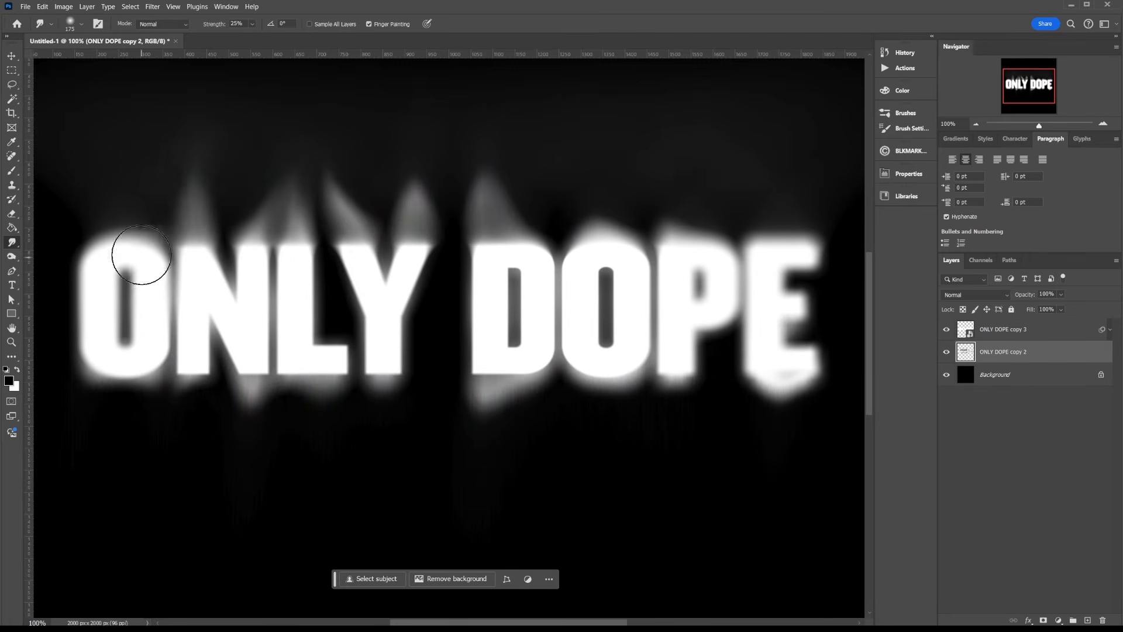
{"action": "left_click_drag", "start_coordinate": [141, 256], "coordinate": [137, 176]}
{"action": "left_click_drag", "start_coordinate": [205, 258], "coordinate": [202, 167]}
Duplicate the smudged ONLY DOPE copy 2 layer and smudge the duplicate's lower letter edges further downward.
{"action": "key", "text": "ctrl+j"}
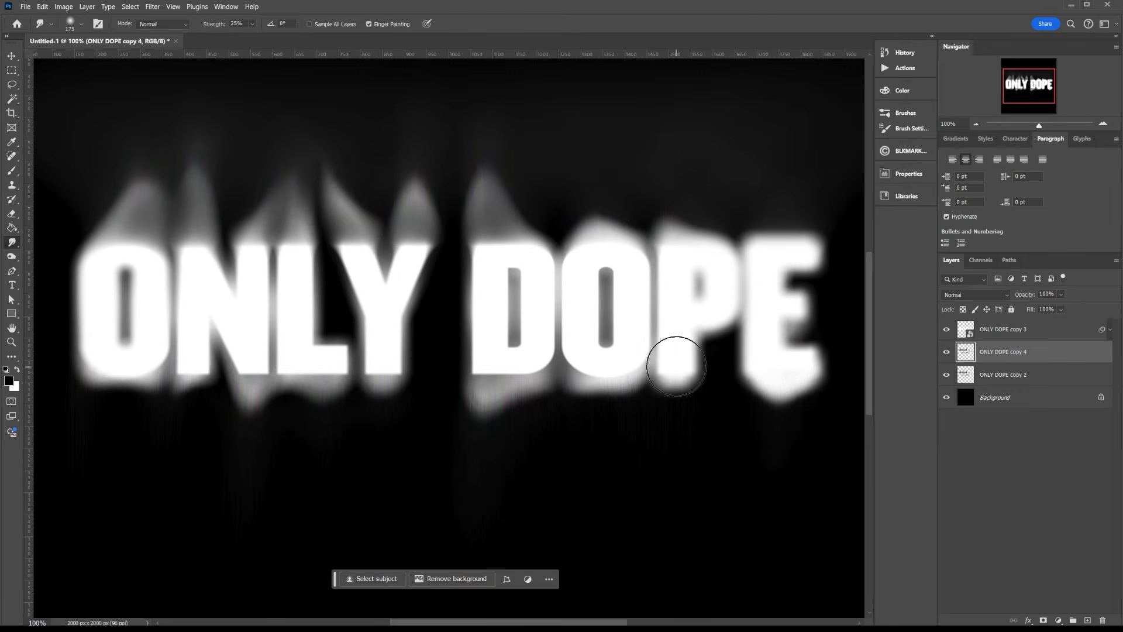
{"action": "left_click_drag", "start_coordinate": [677, 367], "coordinate": [672, 474]}
{"action": "left_click_drag", "start_coordinate": [779, 357], "coordinate": [783, 439]}
{"action": "left_click_drag", "start_coordinate": [576, 366], "coordinate": [562, 434]}
{"action": "left_click_drag", "start_coordinate": [505, 351], "coordinate": [491, 433]}
{"action": "left_click_drag", "start_coordinate": [381, 356], "coordinate": [386, 464]}
{"action": "left_click_drag", "start_coordinate": [329, 357], "coordinate": [322, 436]}
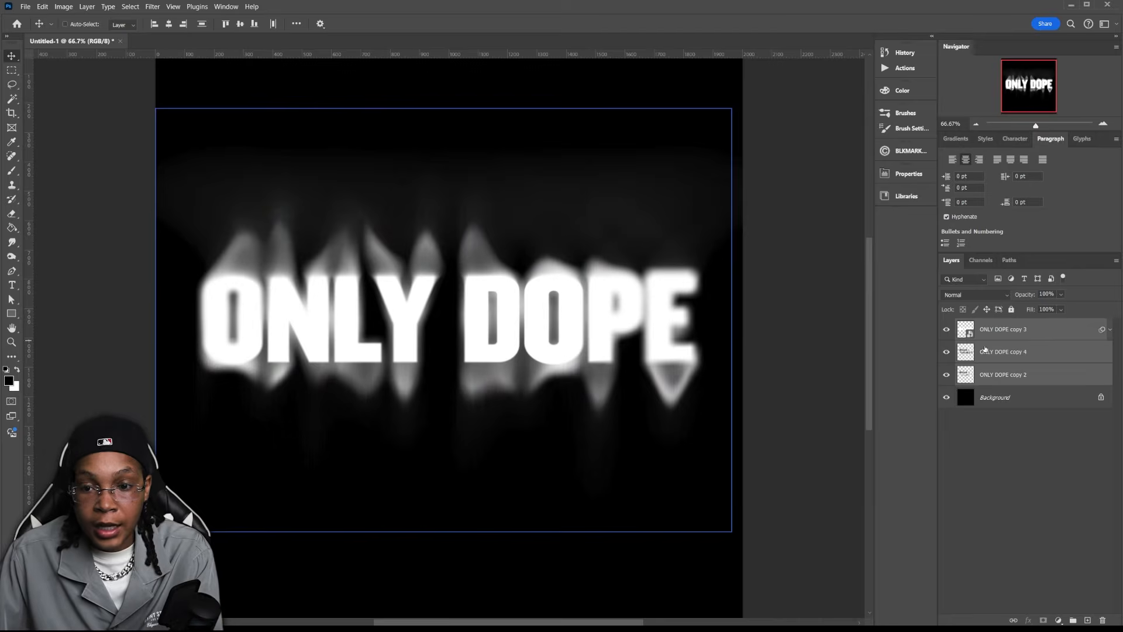
Convert the three ONLY DOPE layers into a single smart object and check its visibility and contents.
{"action": "right_click", "coordinate": [1021, 332]}
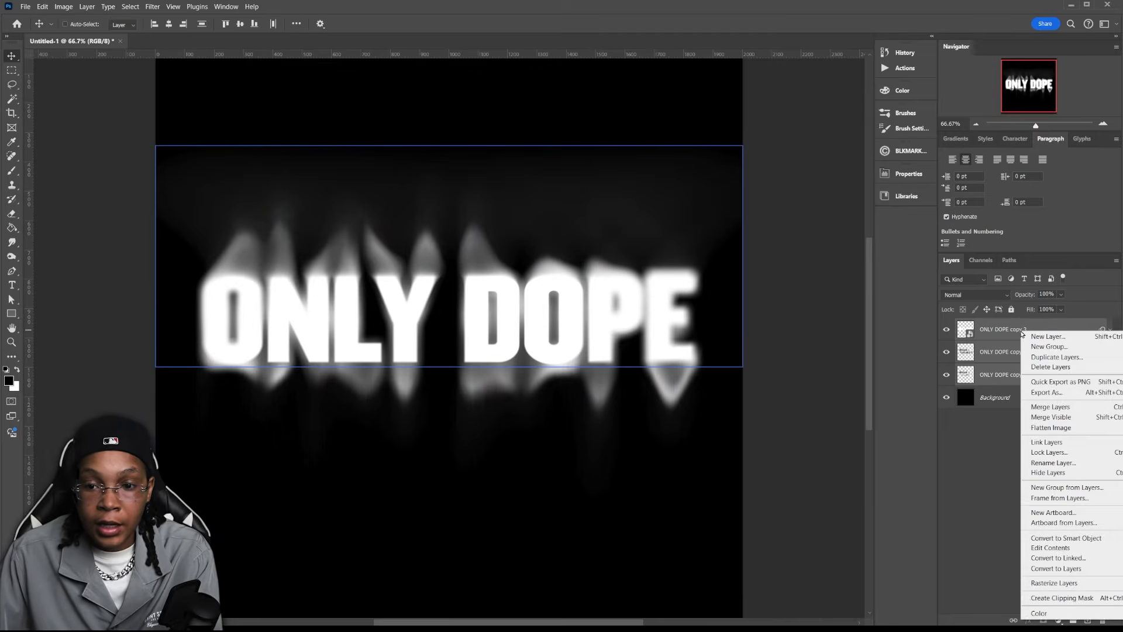
{"action": "left_click", "coordinate": [1066, 538]}
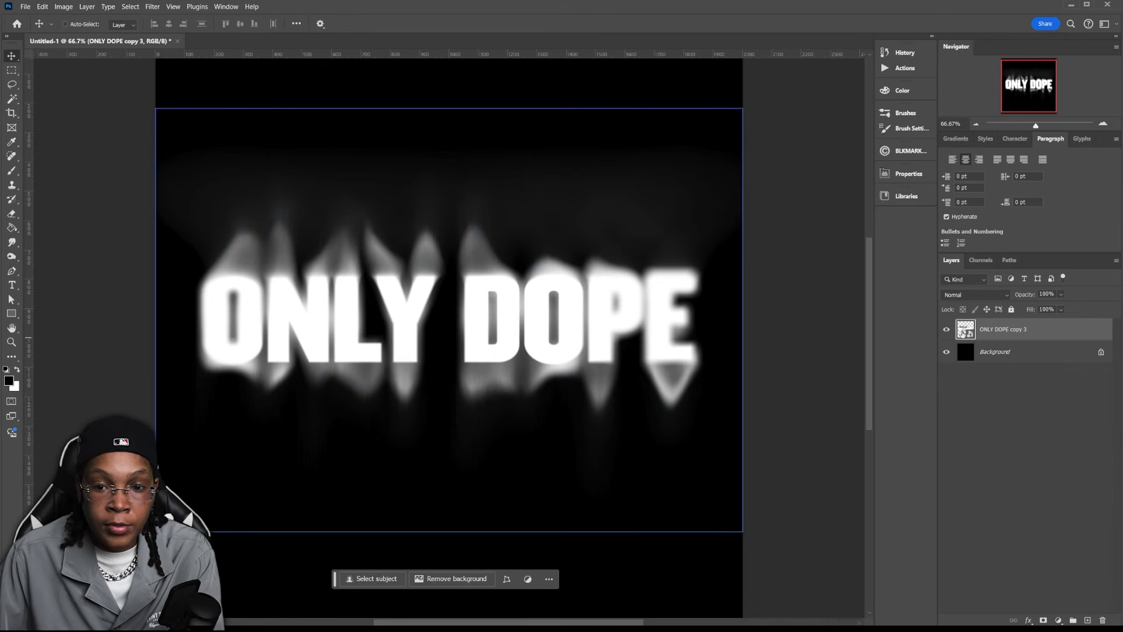
{"action": "left_click", "coordinate": [946, 329]}
{"action": "left_click", "coordinate": [947, 329]}
{"action": "left_click", "coordinate": [946, 329]}
{"action": "left_click", "coordinate": [946, 330]}
{"action": "double_click", "coordinate": [964, 330]}
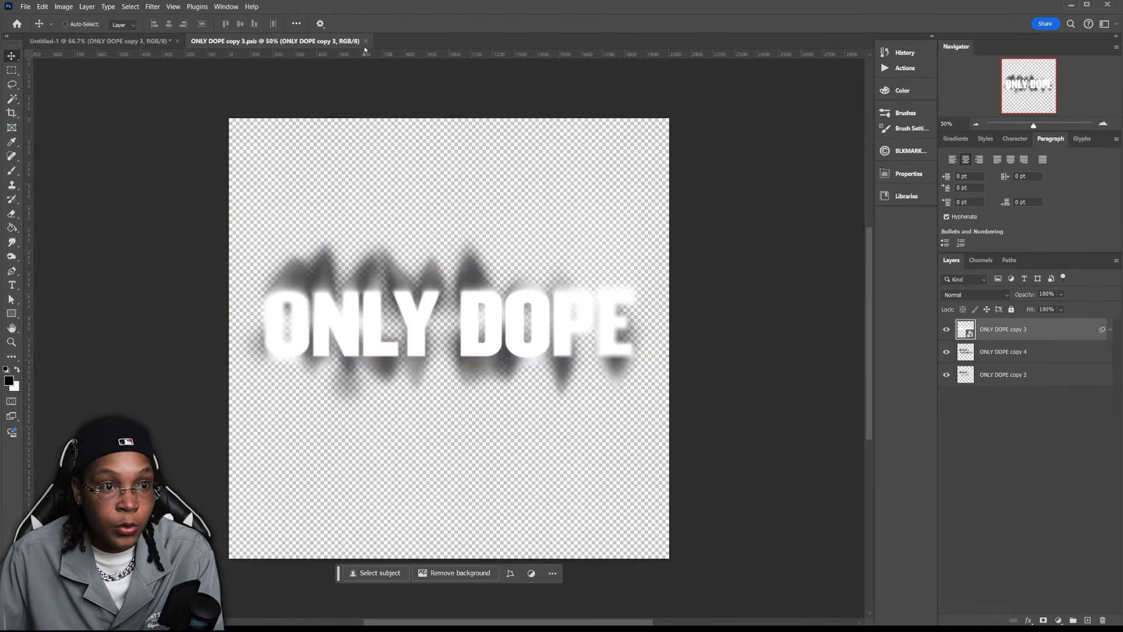
{"action": "left_click", "coordinate": [366, 41]}
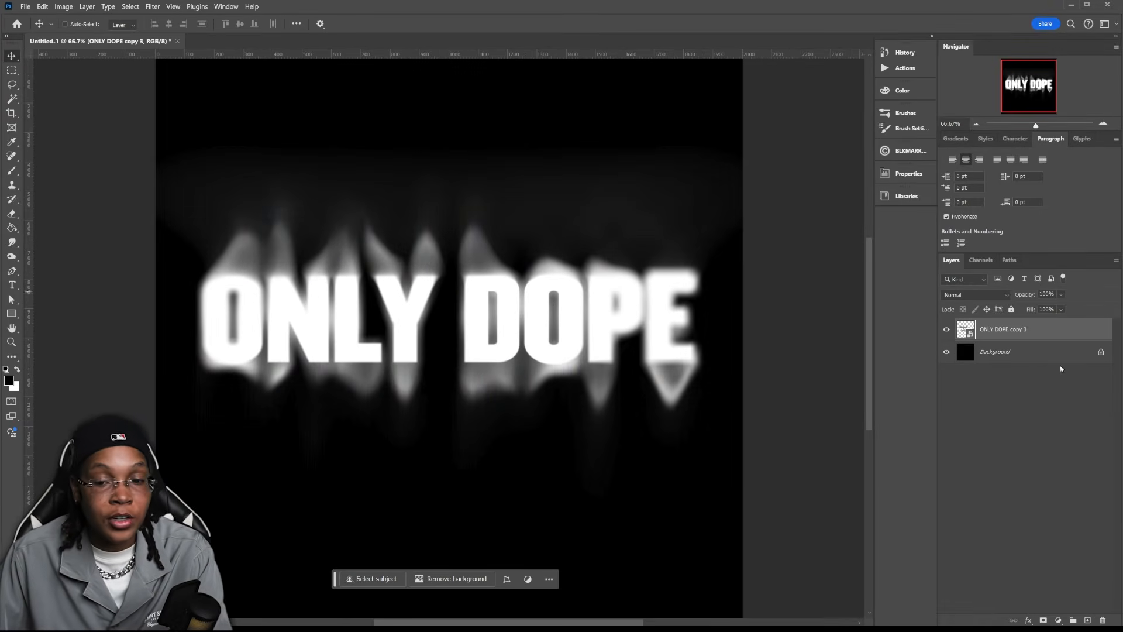
Apply a Color Halftone filter to the combined smart object with a 5-pixel max radius and all screen angles at 100.
{"action": "left_click", "coordinate": [152, 6]}
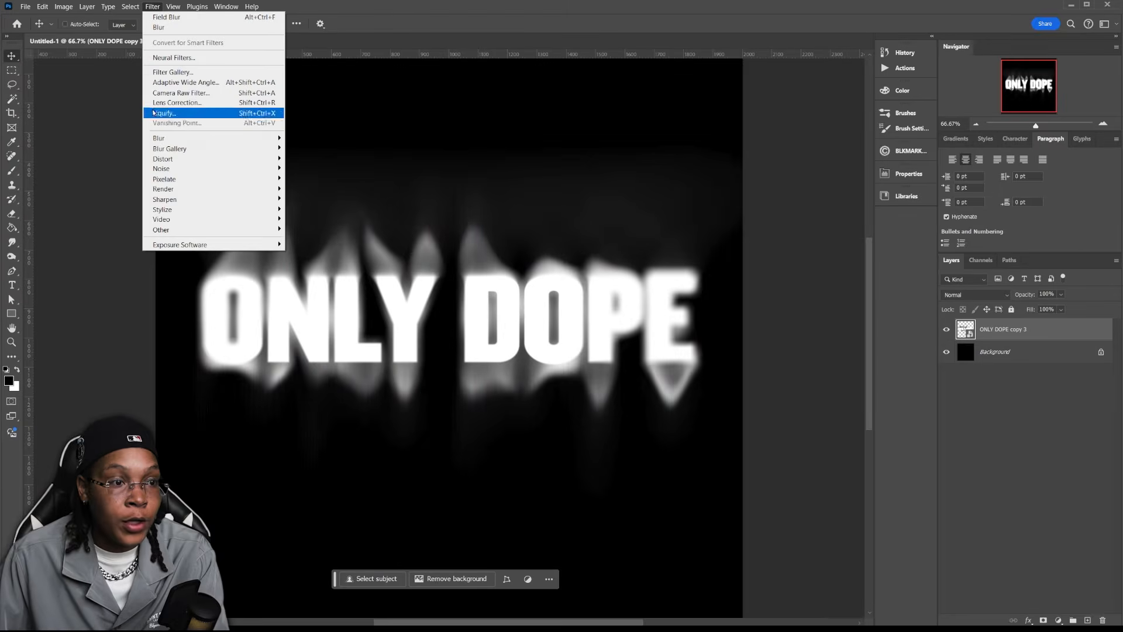
{"action": "mouse_move", "coordinate": [195, 183]}
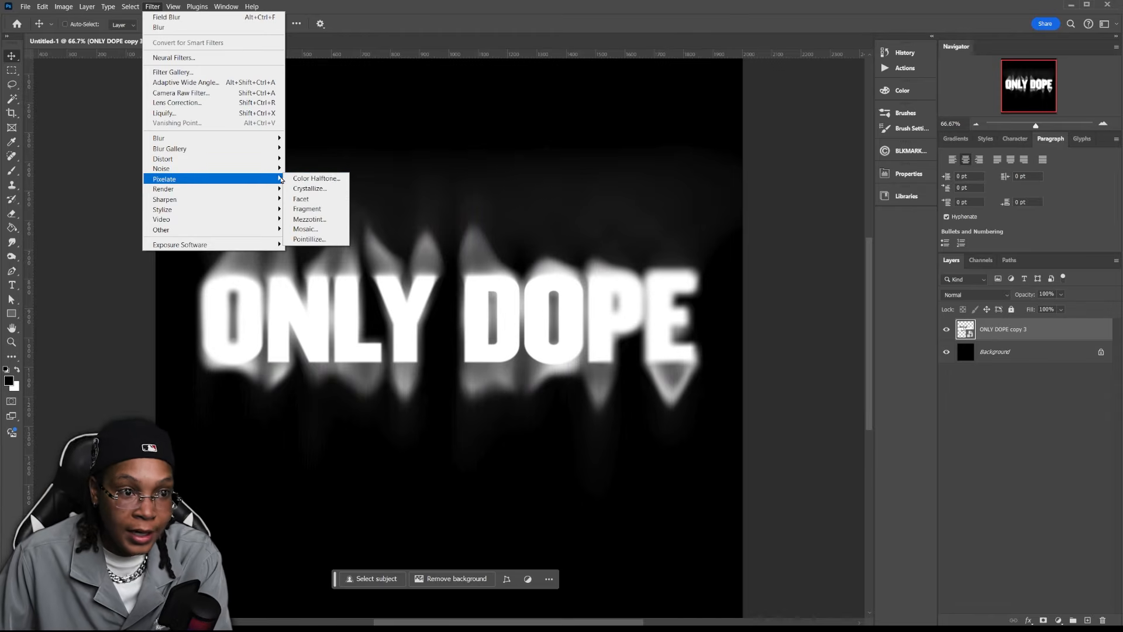
{"action": "left_click", "coordinate": [317, 178]}
{"action": "left_click_drag", "start_coordinate": [574, 171], "coordinate": [451, 65]}
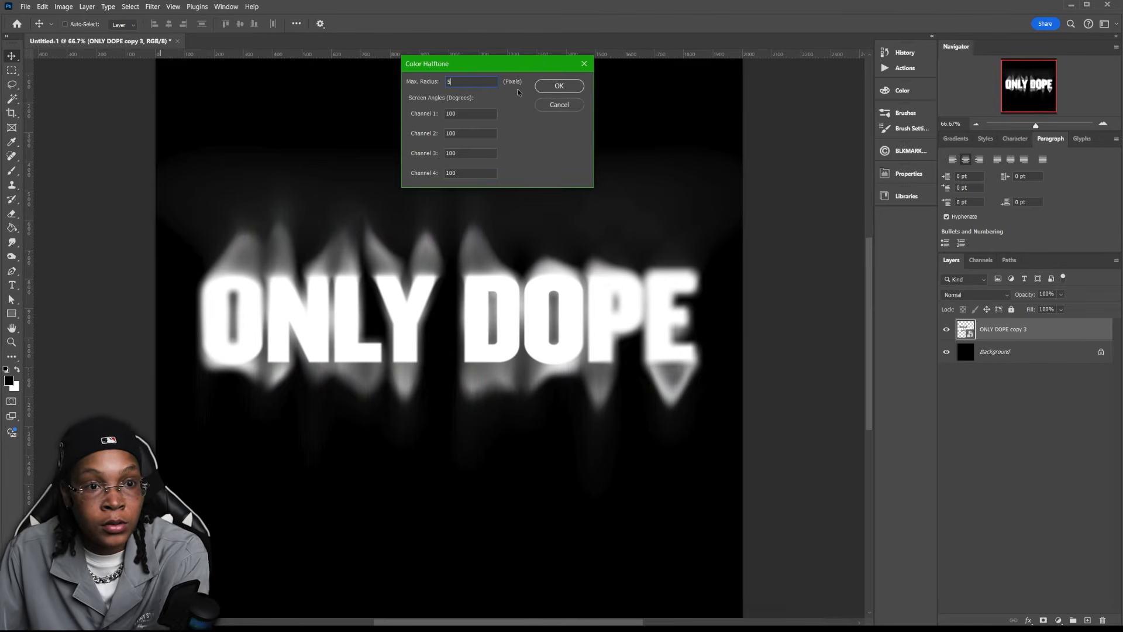
{"action": "left_click", "coordinate": [560, 89]}
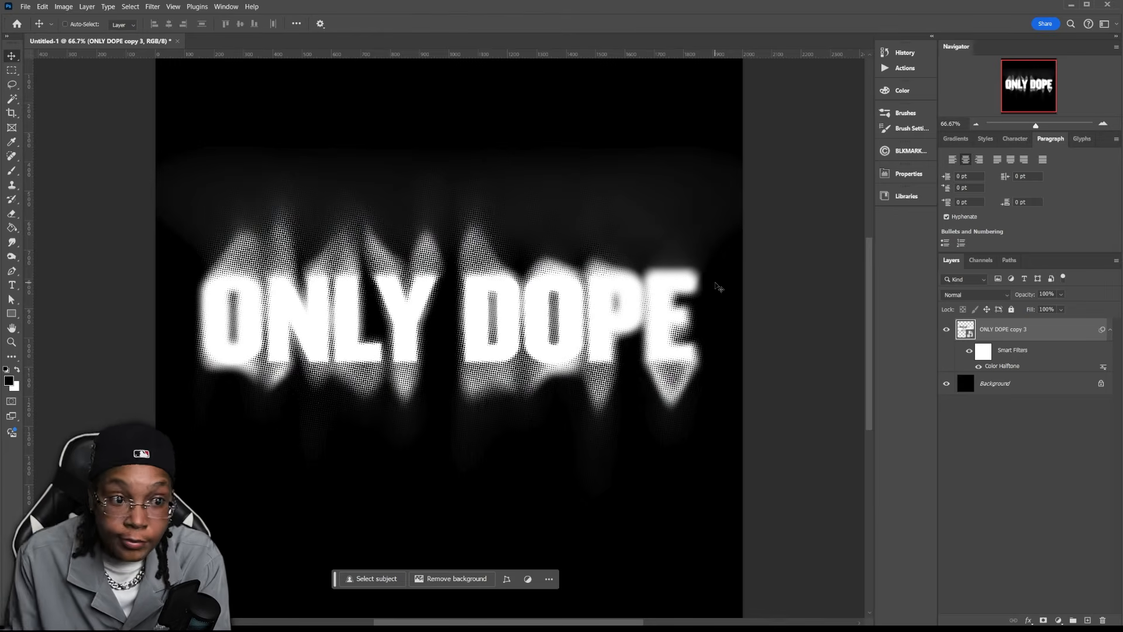
Examine the halftone dot pattern on the smudged text up close and at full view.
{"action": "key", "text": "ctrl+plus"}
{"action": "key", "text": "ctrl+plus"}
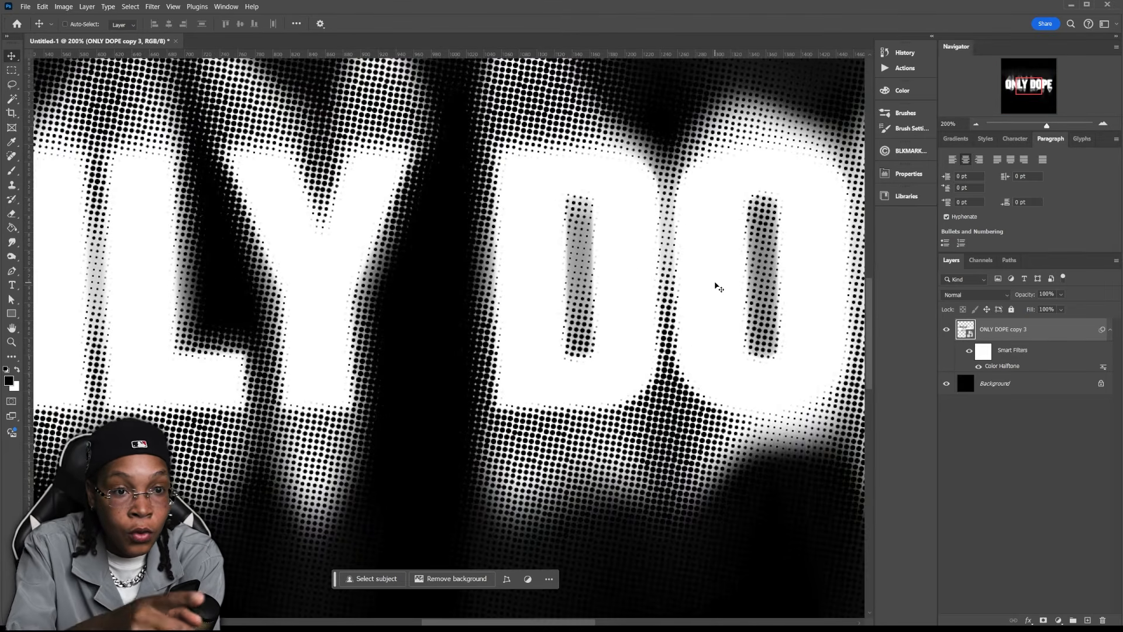
{"action": "key", "text": "ctrl+minus"}
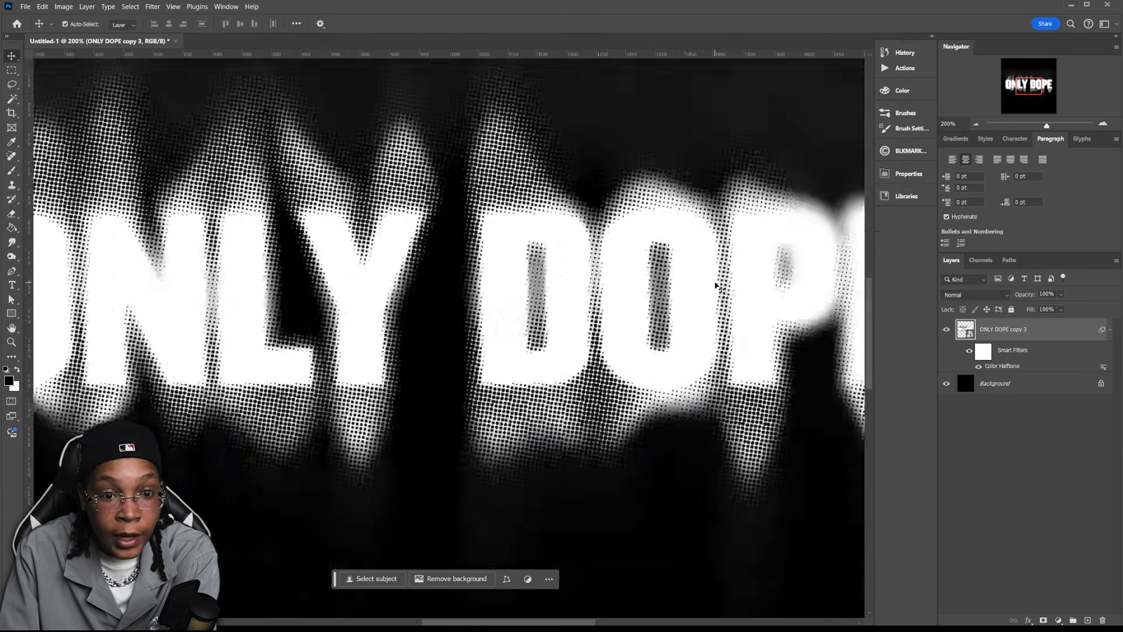
{"action": "key", "text": "ctrl+minus"}
{"action": "key", "text": "ctrl+minus"}
{"action": "key", "text": "ctrl+plus"}
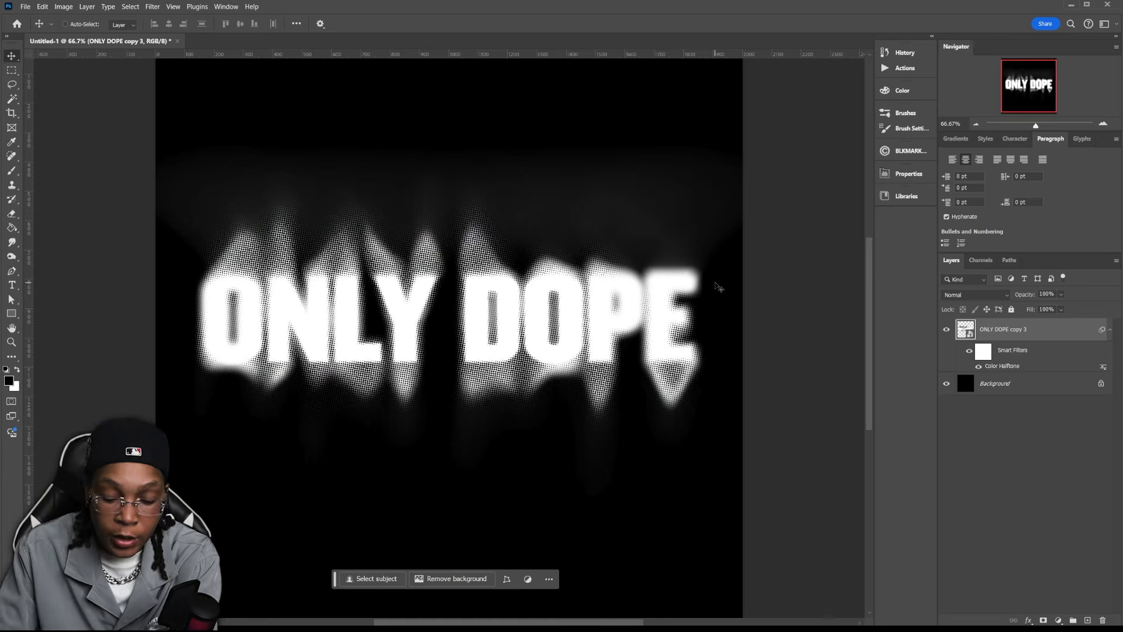
{"action": "key", "text": "ctrl+minus"}
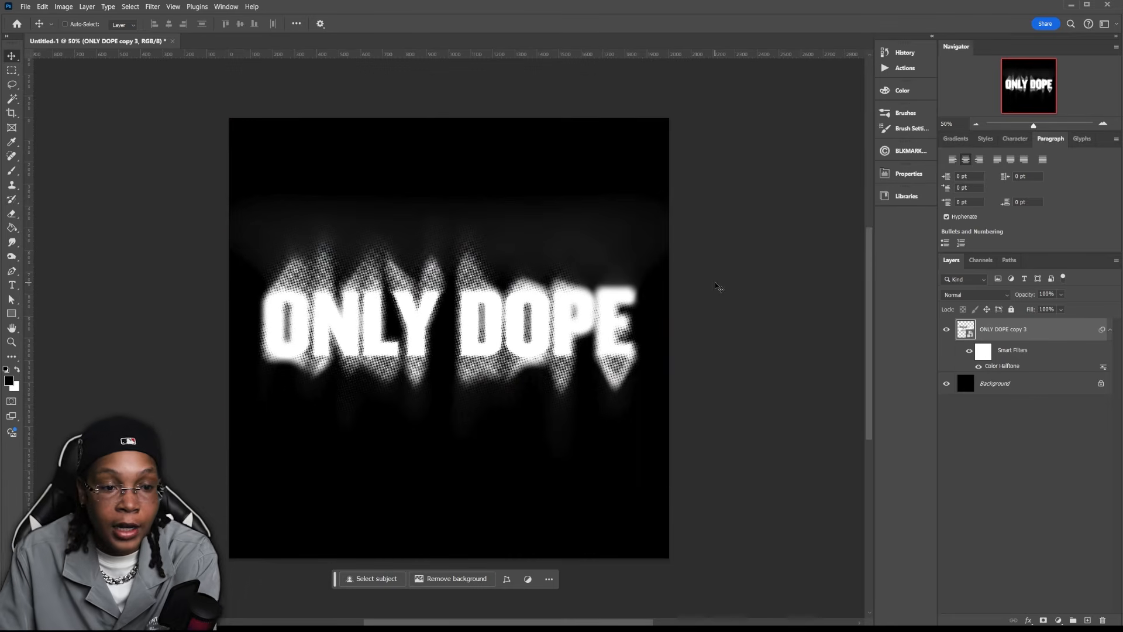
Fill the Background layer with white using the Paint Bucket.
{"action": "left_click", "coordinate": [1109, 330]}
{"action": "left_click", "coordinate": [1019, 354]}
{"action": "key", "text": "g"}
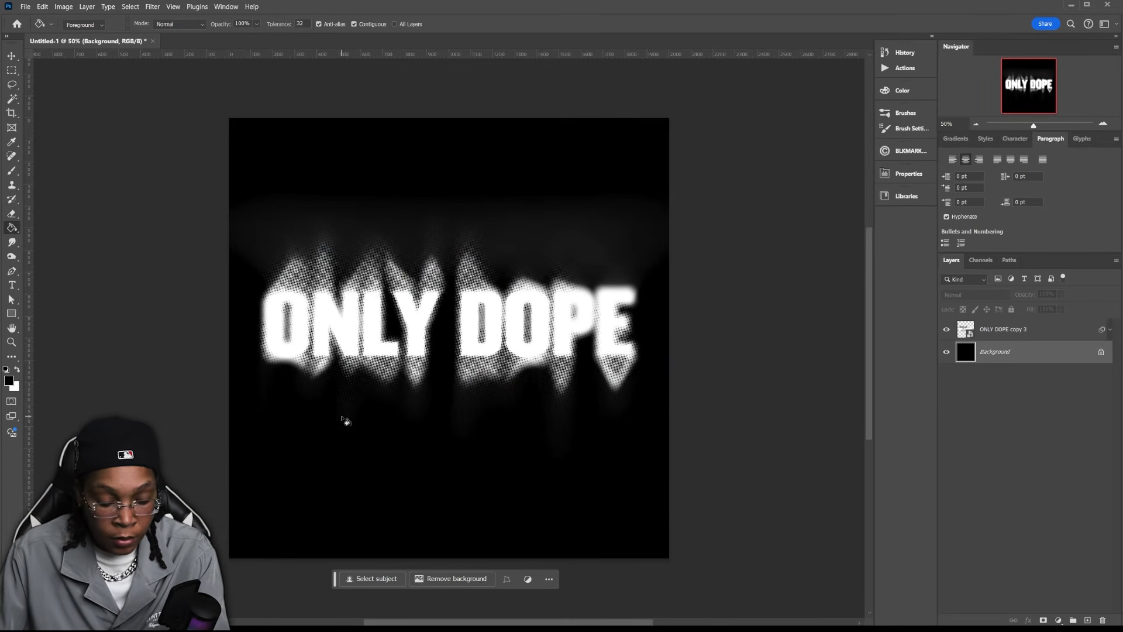
{"action": "key", "text": "x"}
{"action": "left_click", "coordinate": [354, 415]}
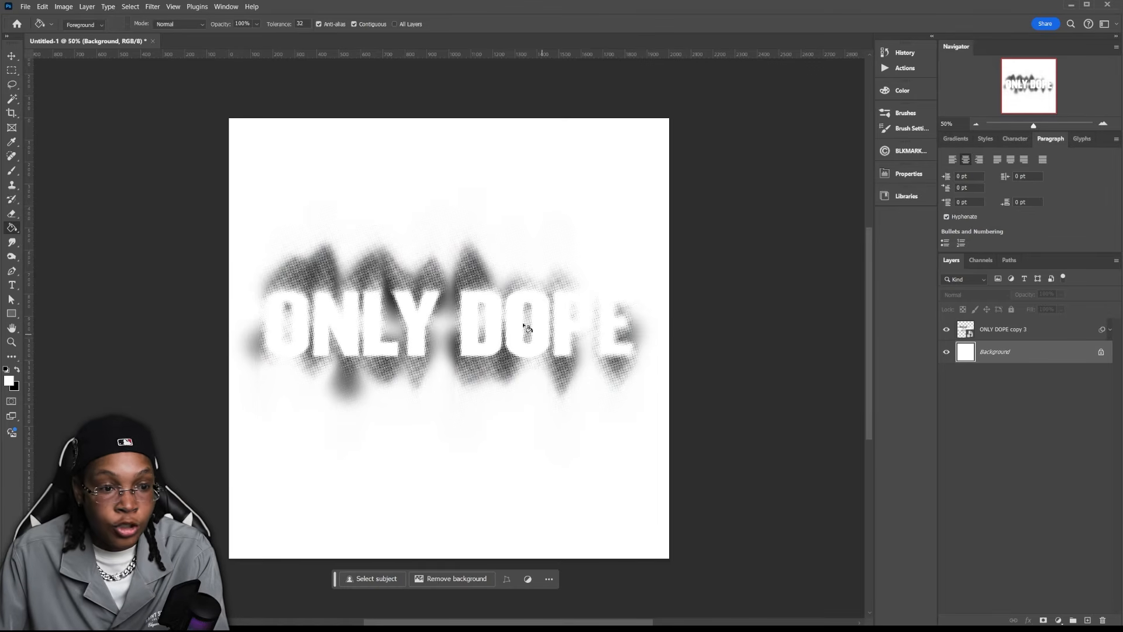
Try inverting the colors of the ONLY DOPE copy 3 layer.
{"action": "key", "text": "v"}
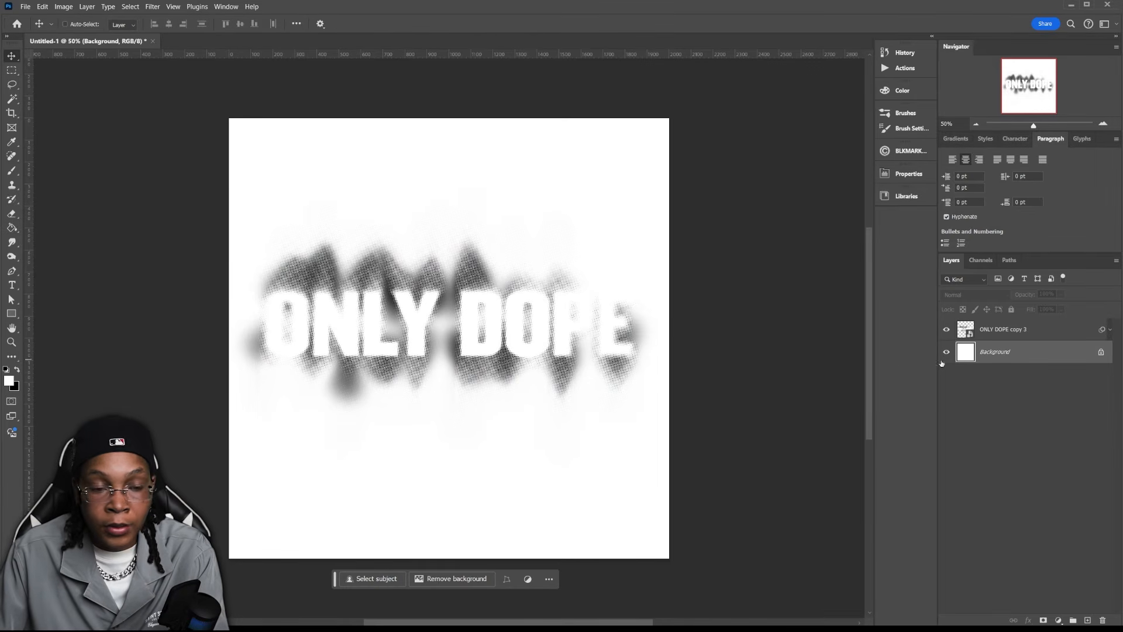
{"action": "left_click", "coordinate": [1066, 335]}
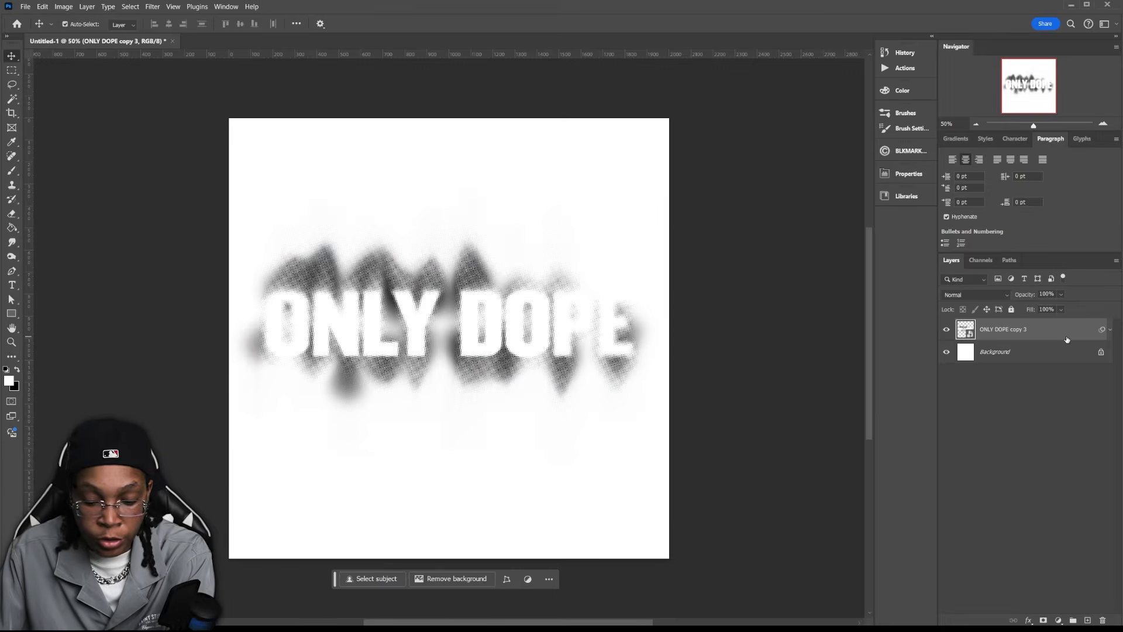
{"action": "key", "text": "ctrl+i"}
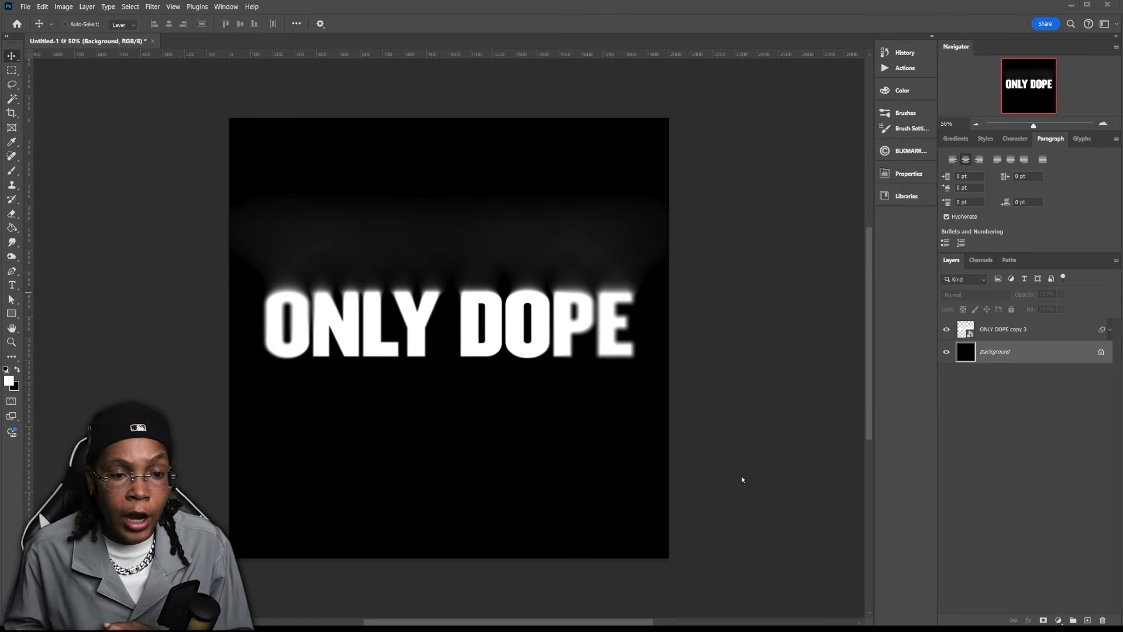
Check which smart filters are attached to the ONLY DOPE copy 3 layer.
{"action": "left_click", "coordinate": [1031, 335]}
{"action": "left_click", "coordinate": [1111, 331]}
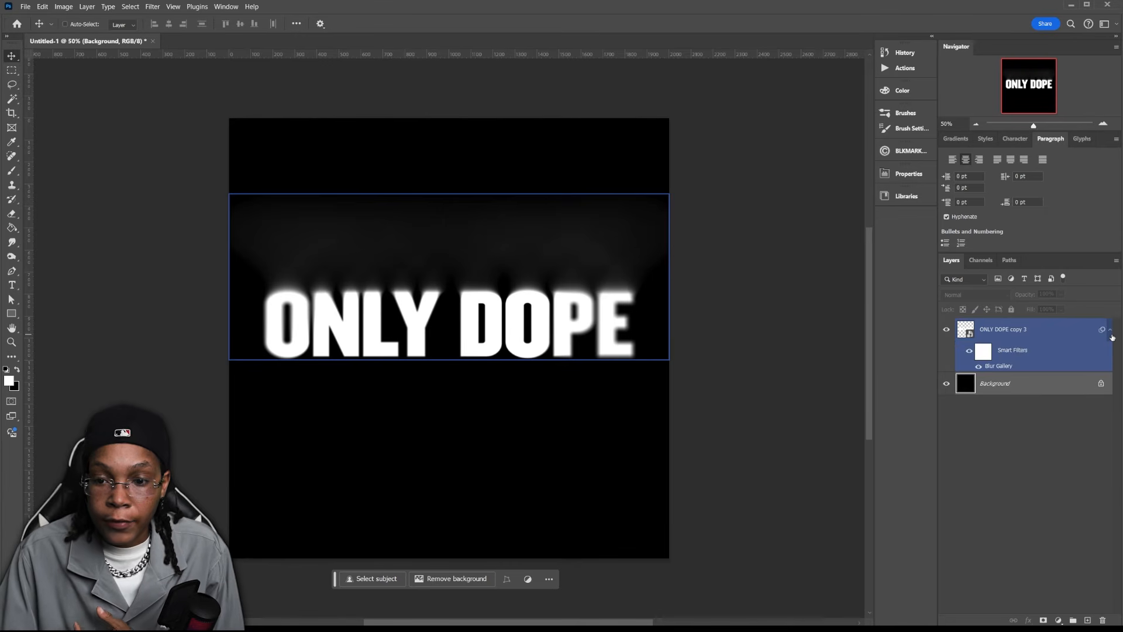
{"action": "left_click", "coordinate": [1111, 332]}
{"action": "left_click", "coordinate": [1033, 347]}
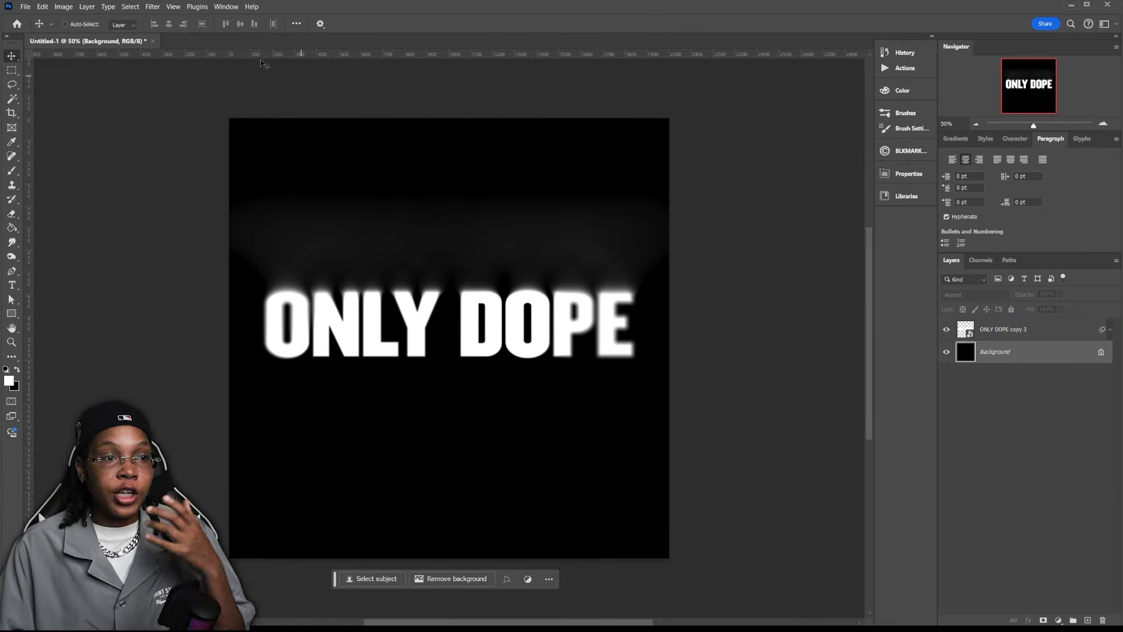
Choose the Grain texture from the Filter Gallery for the ONLY DOPE copy 3 layer and set its grain type to Vertical.
{"action": "left_click", "coordinate": [148, 8]}
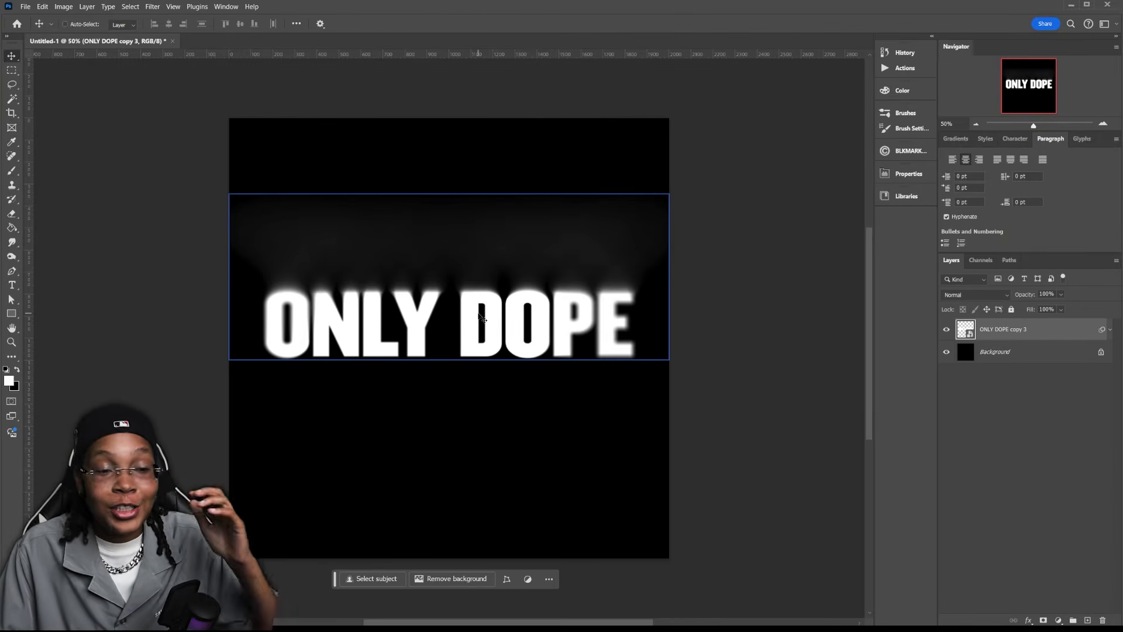
{"action": "left_click", "coordinate": [152, 7]}
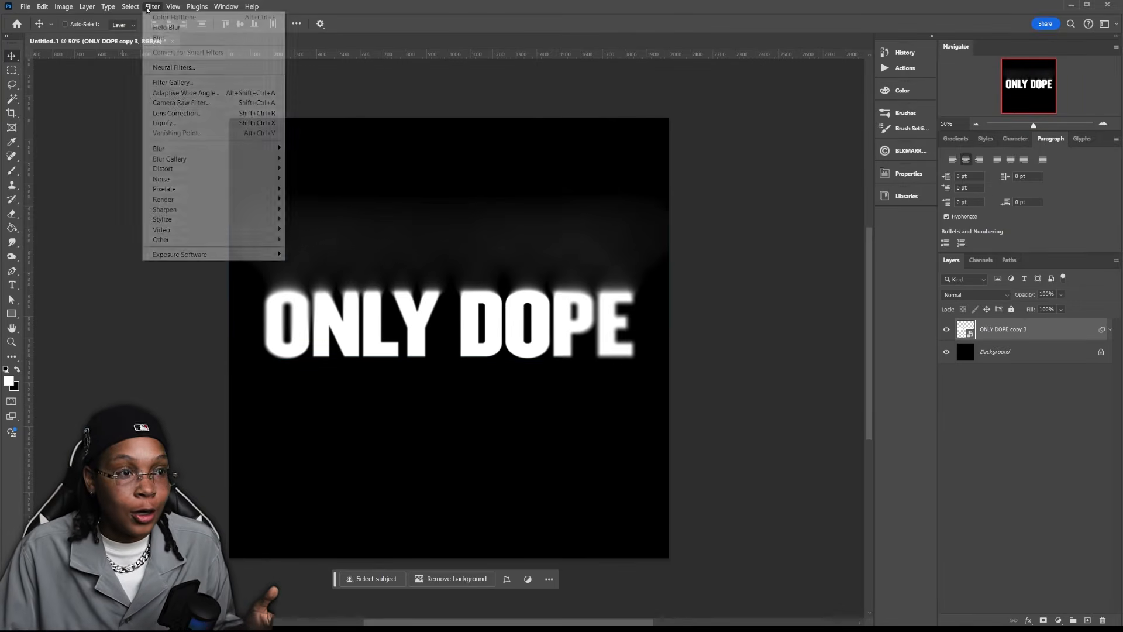
{"action": "left_click", "coordinate": [189, 89]}
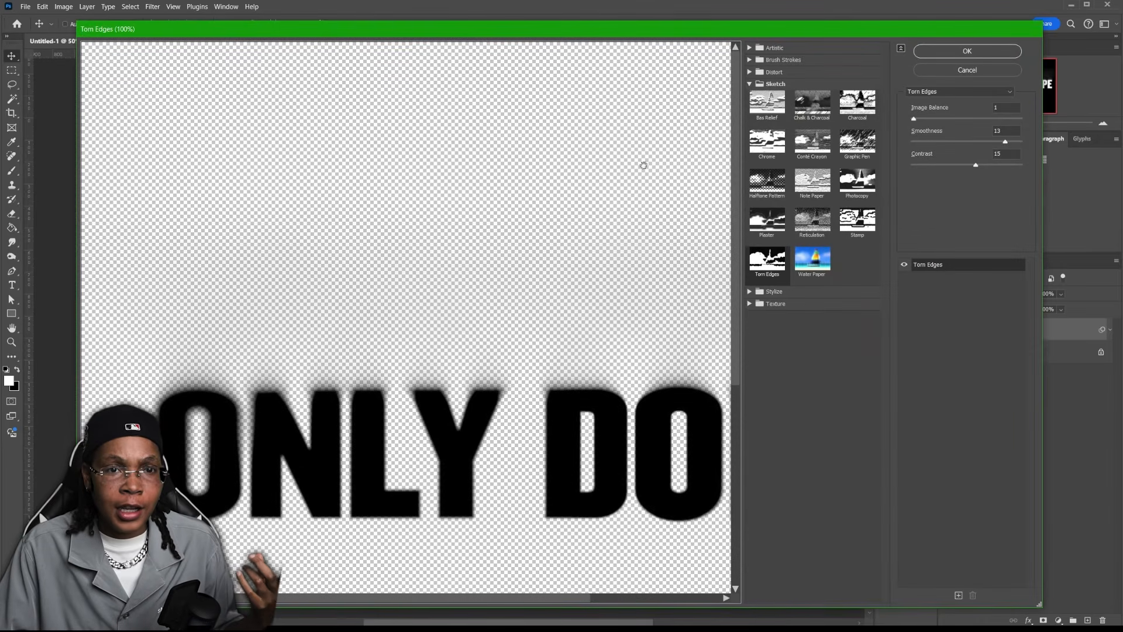
{"action": "left_click_drag", "start_coordinate": [560, 427], "coordinate": [509, 296]}
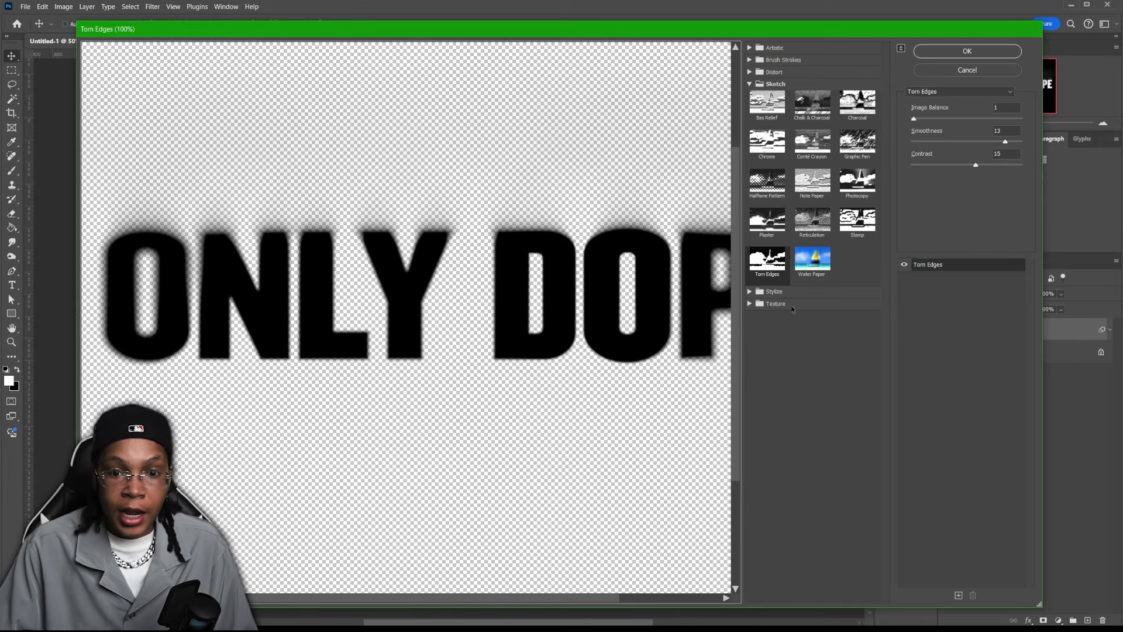
{"action": "left_click", "coordinate": [750, 84]}
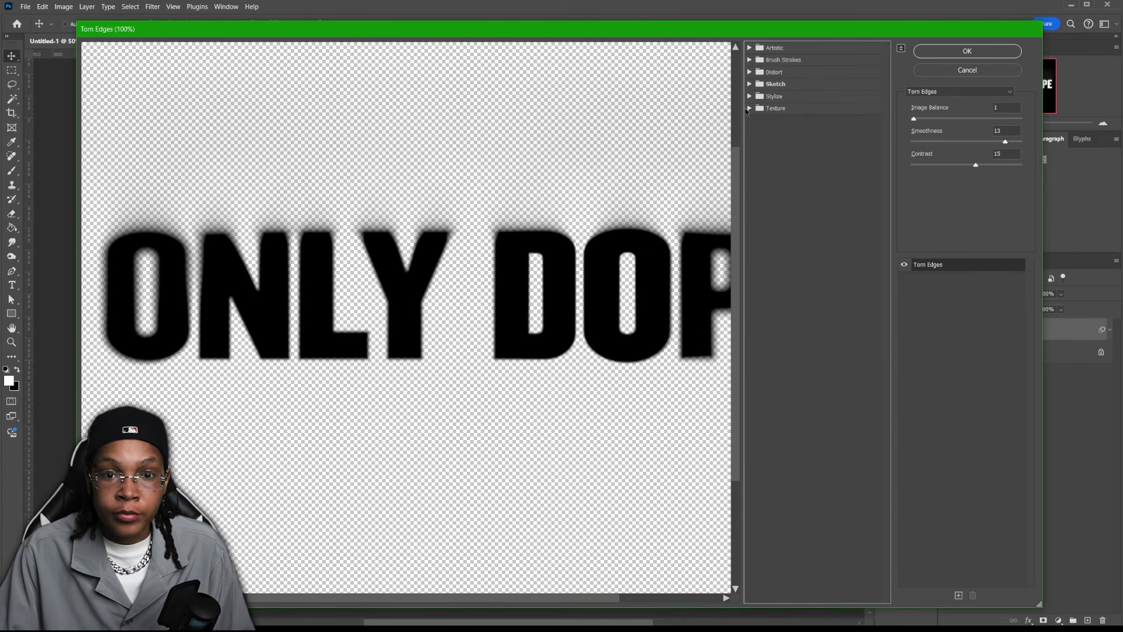
{"action": "left_click", "coordinate": [750, 108]}
{"action": "left_click", "coordinate": [812, 126]}
{"action": "left_click", "coordinate": [985, 155]}
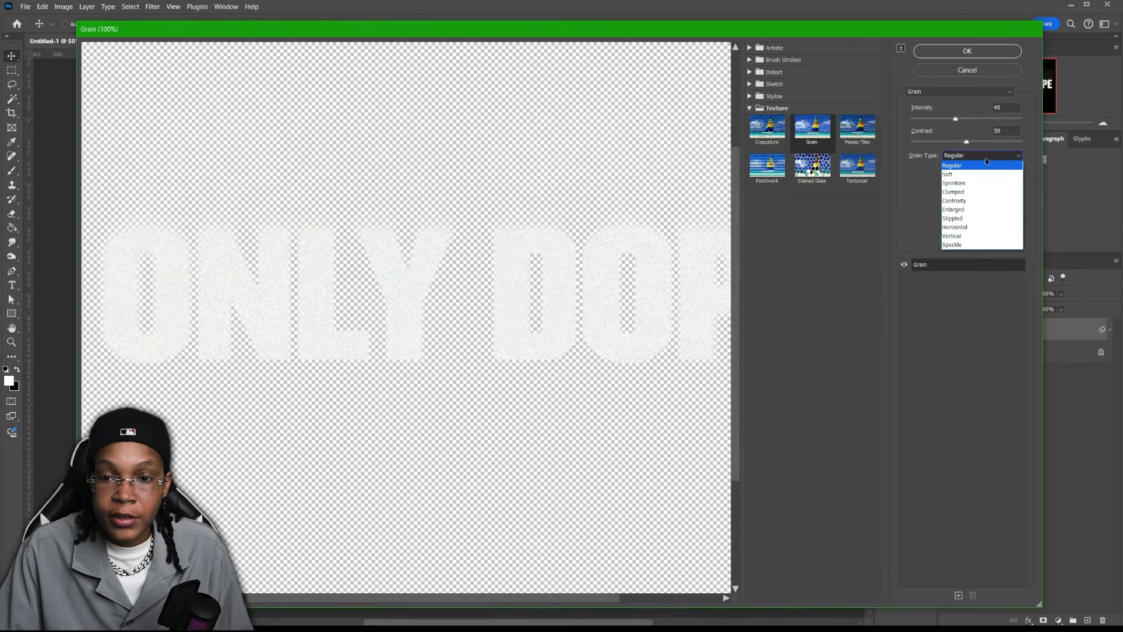
{"action": "left_click", "coordinate": [969, 236]}
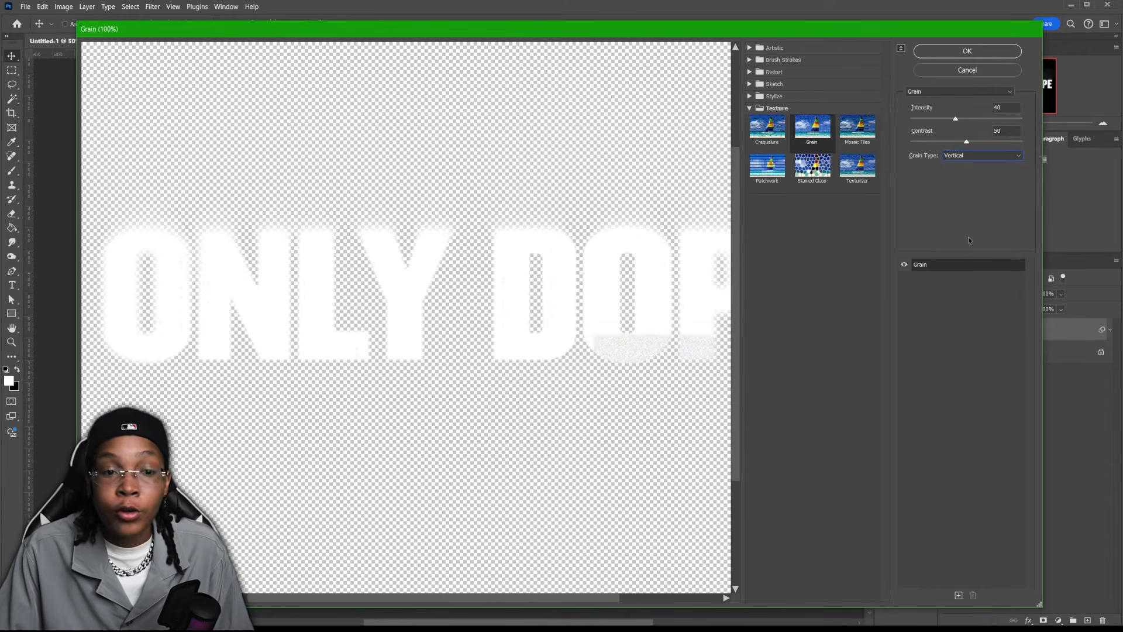
Set the grain intensity to 72 and contrast to 84, apply the filter, and inspect the letters up close.
{"action": "left_click_drag", "start_coordinate": [966, 142], "coordinate": [1007, 142]}
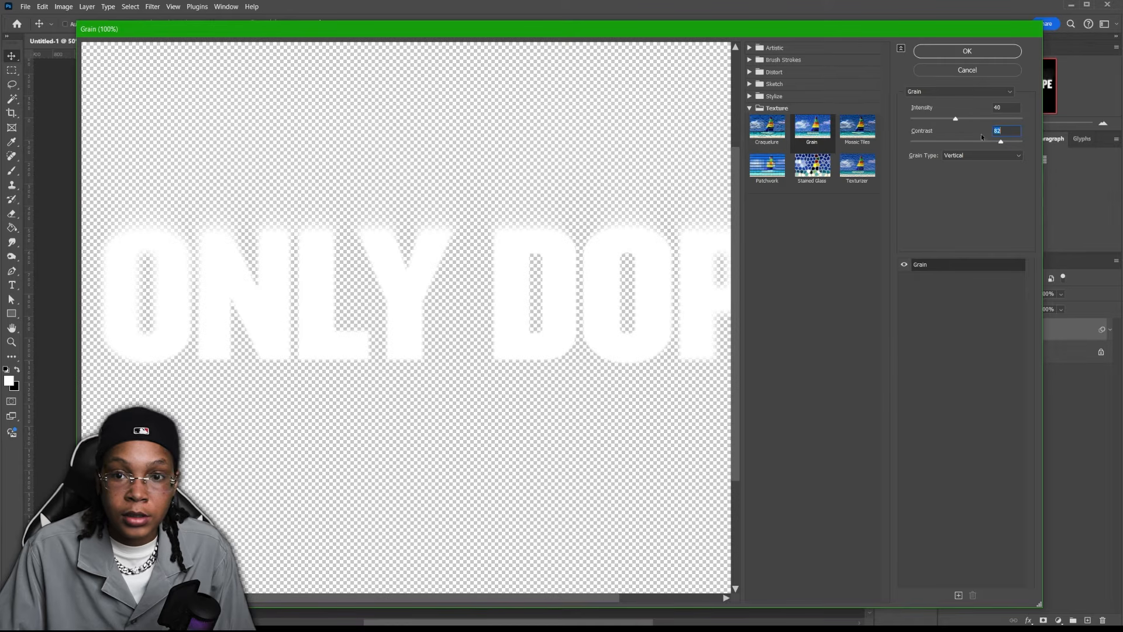
{"action": "left_click_drag", "start_coordinate": [956, 119], "coordinate": [993, 142]}
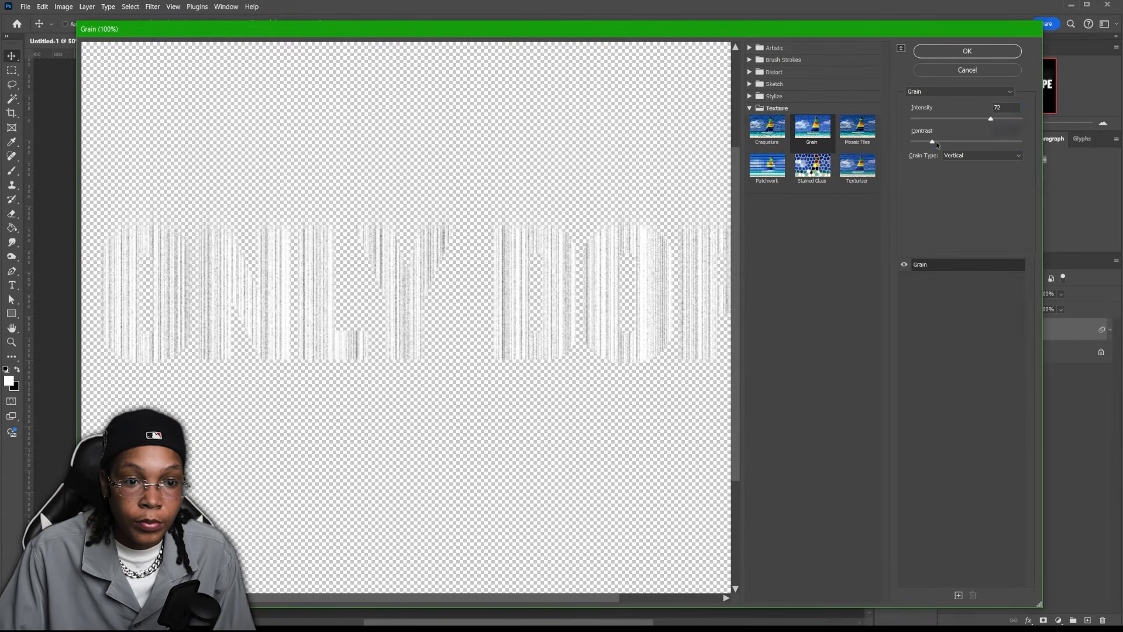
{"action": "left_click_drag", "start_coordinate": [993, 142], "coordinate": [1007, 141]}
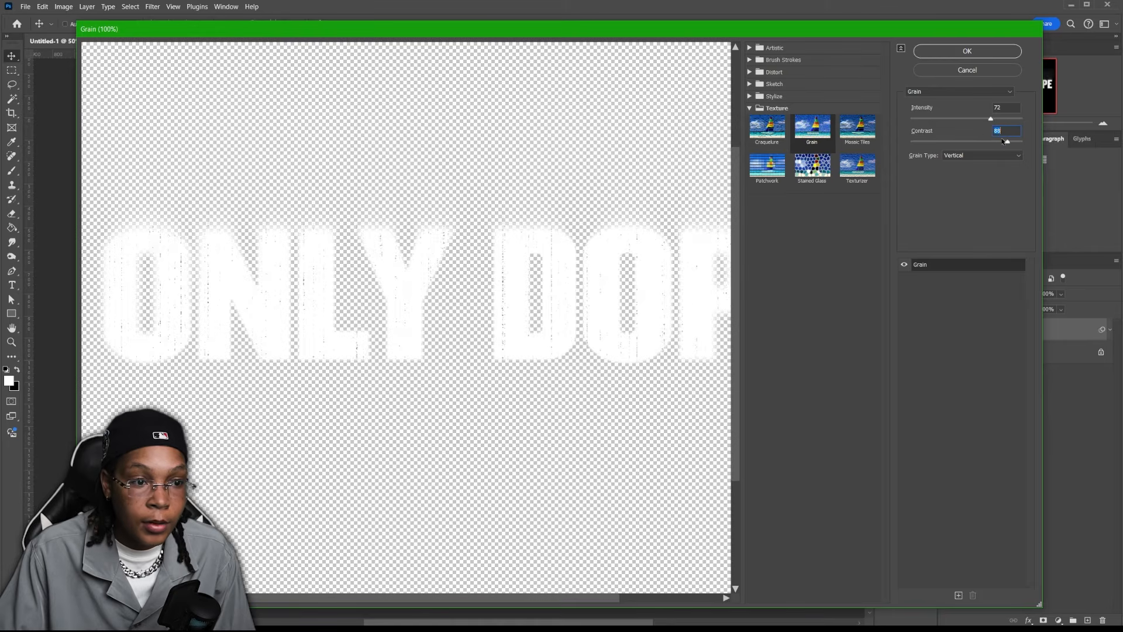
{"action": "left_click_drag", "start_coordinate": [988, 141], "coordinate": [1003, 141]}
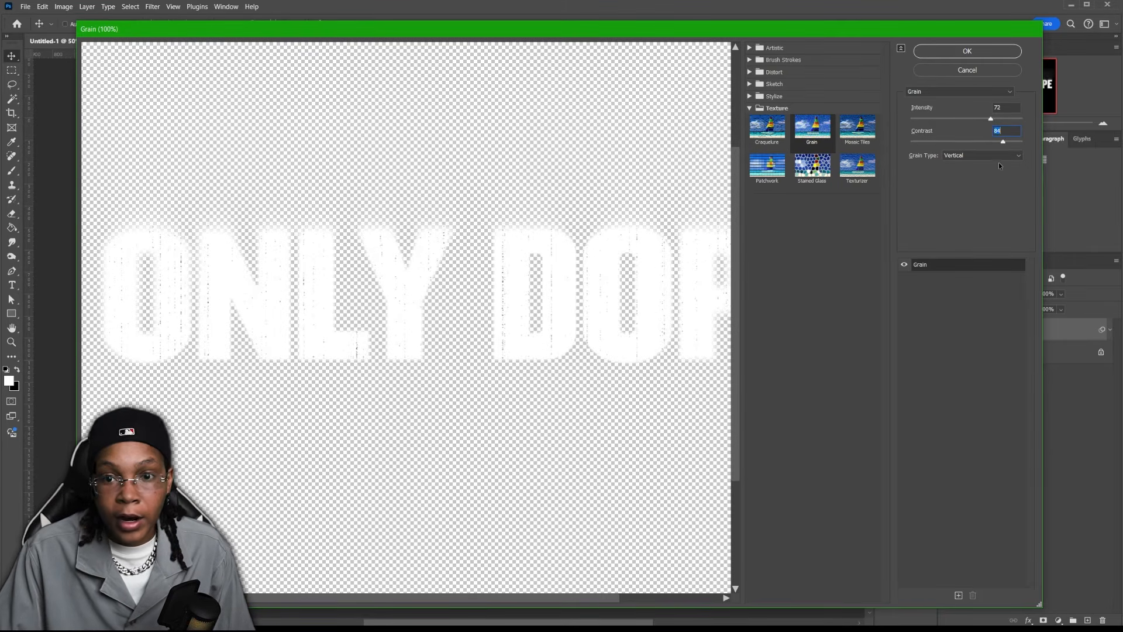
{"action": "left_click", "coordinate": [1000, 158]}
{"action": "left_click", "coordinate": [1000, 160]}
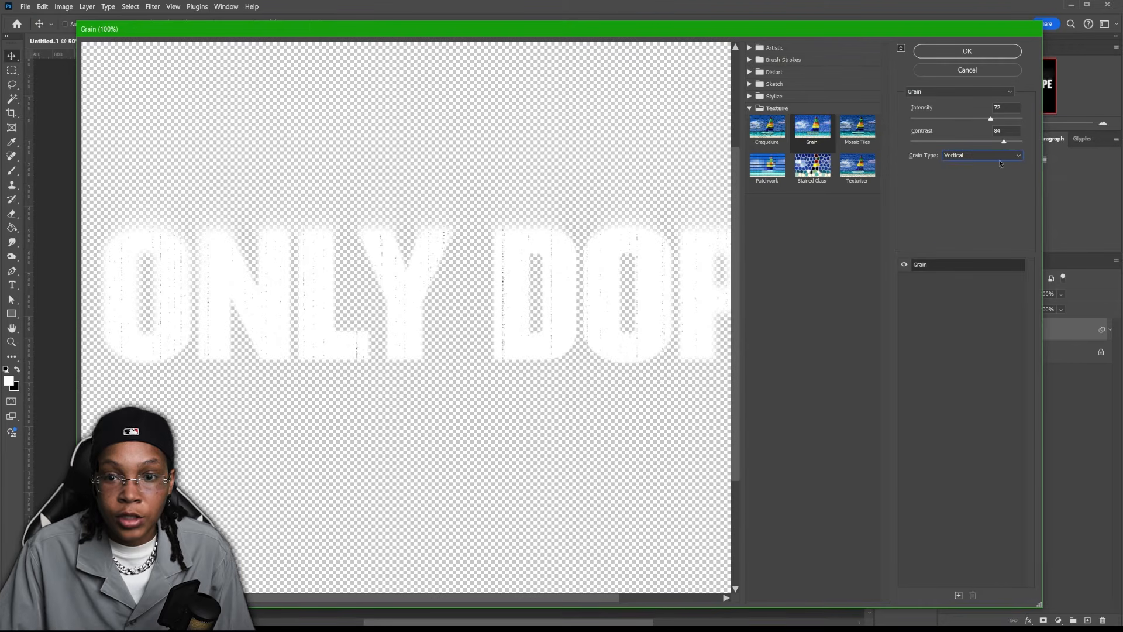
{"action": "key", "text": "Return"}
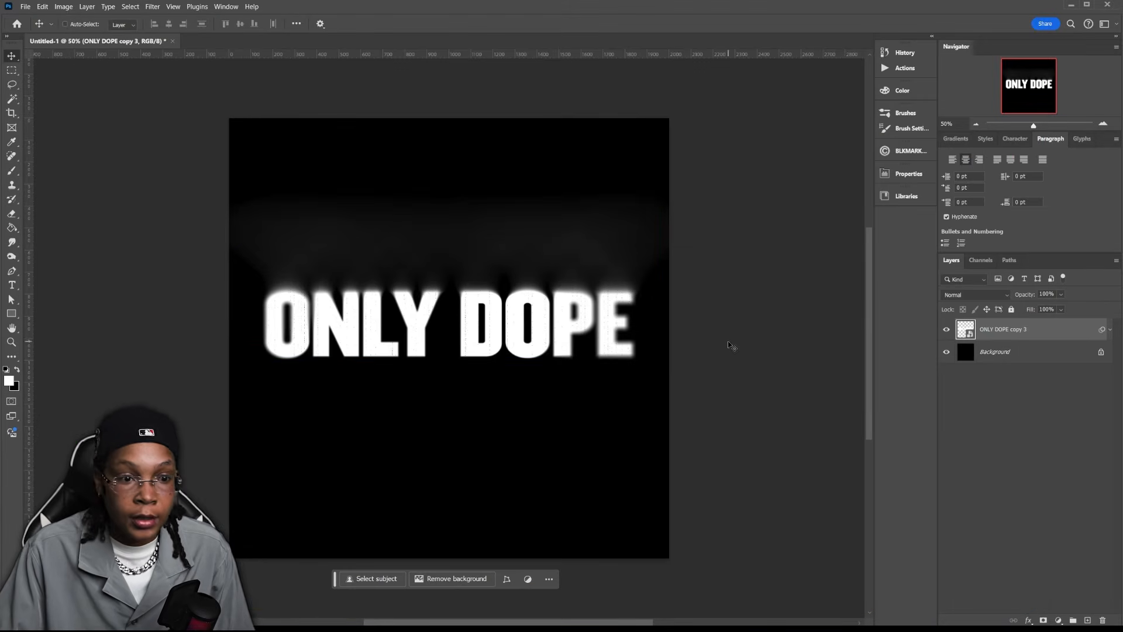
{"action": "key", "text": "ctrl+plus"}
{"action": "key", "text": "ctrl+plus"}
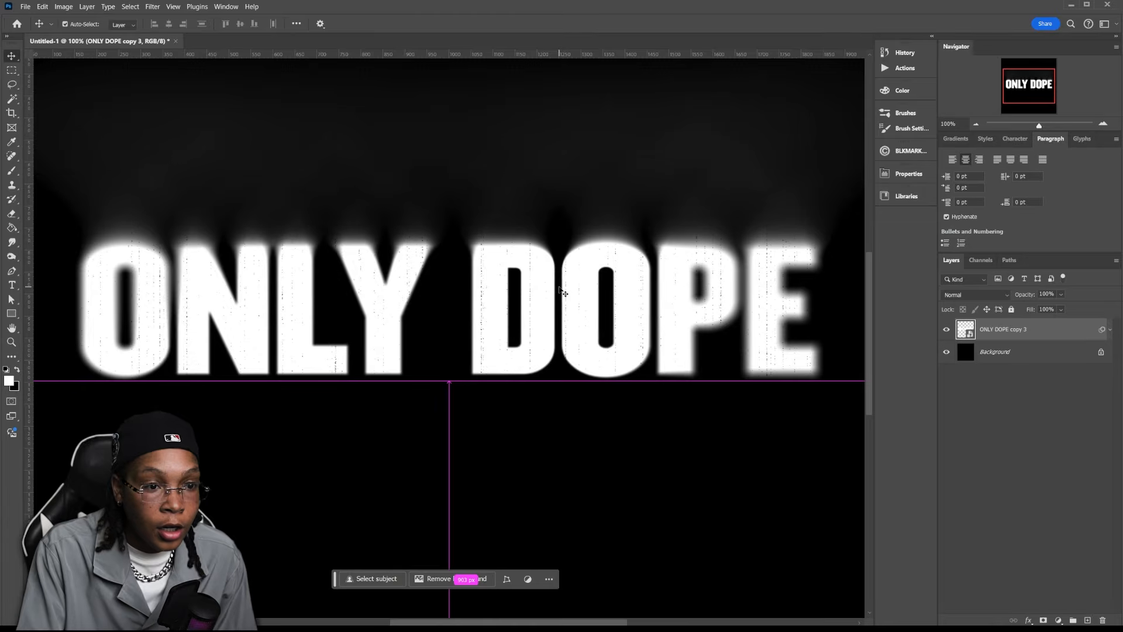
{"action": "key", "text": "ctrl+plus"}
{"action": "key", "text": "ctrl+minus"}
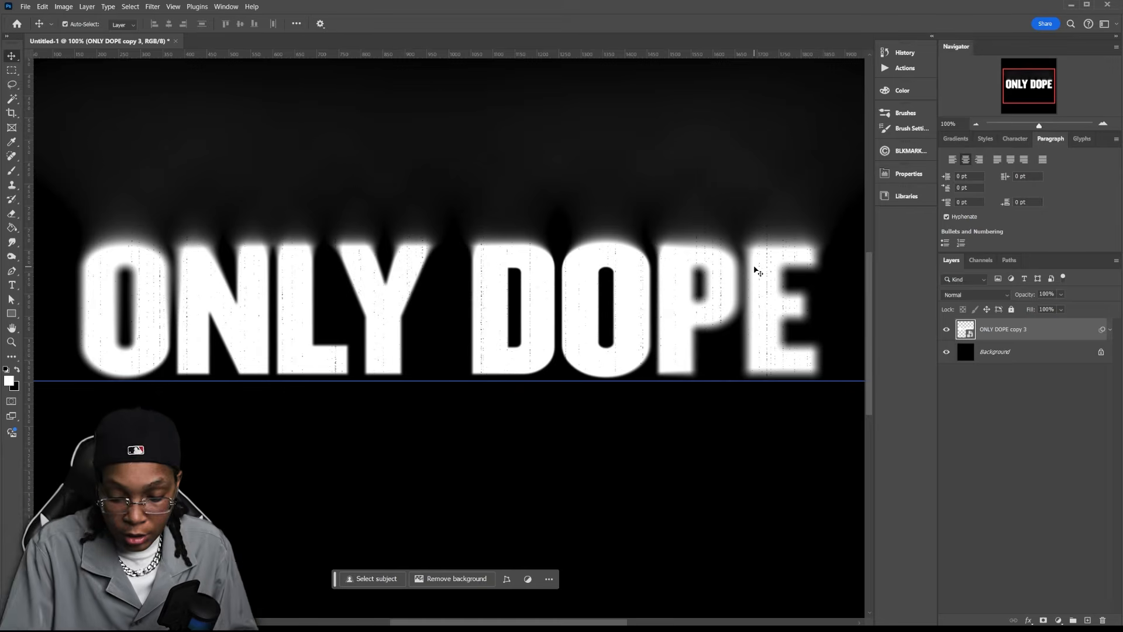
{"action": "key", "text": "ctrl+minus"}
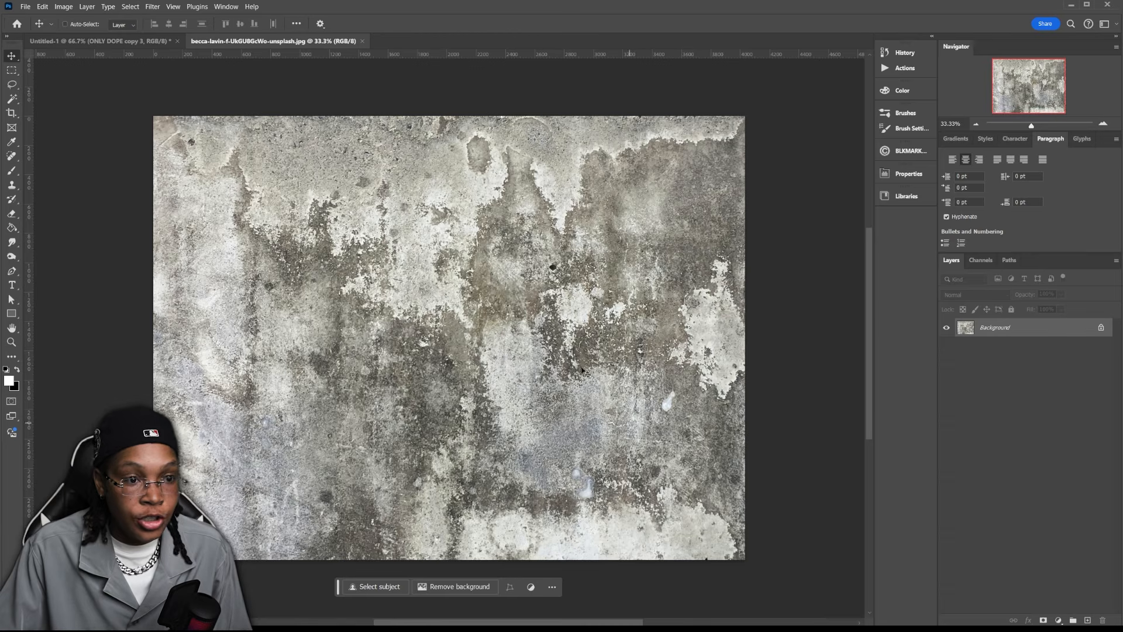
Add a Black & White adjustment over the weathered wall photo with Reds at -31, Yellows at -140 and Greens at 79.
{"action": "left_click", "coordinate": [1059, 621]}
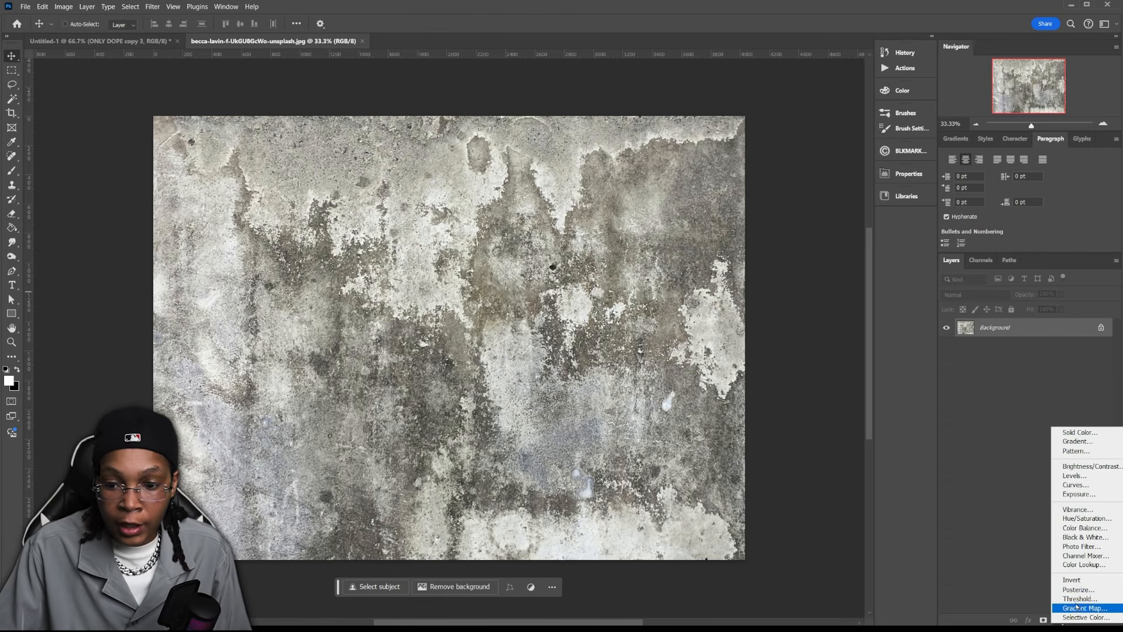
{"action": "left_click", "coordinate": [1093, 537]}
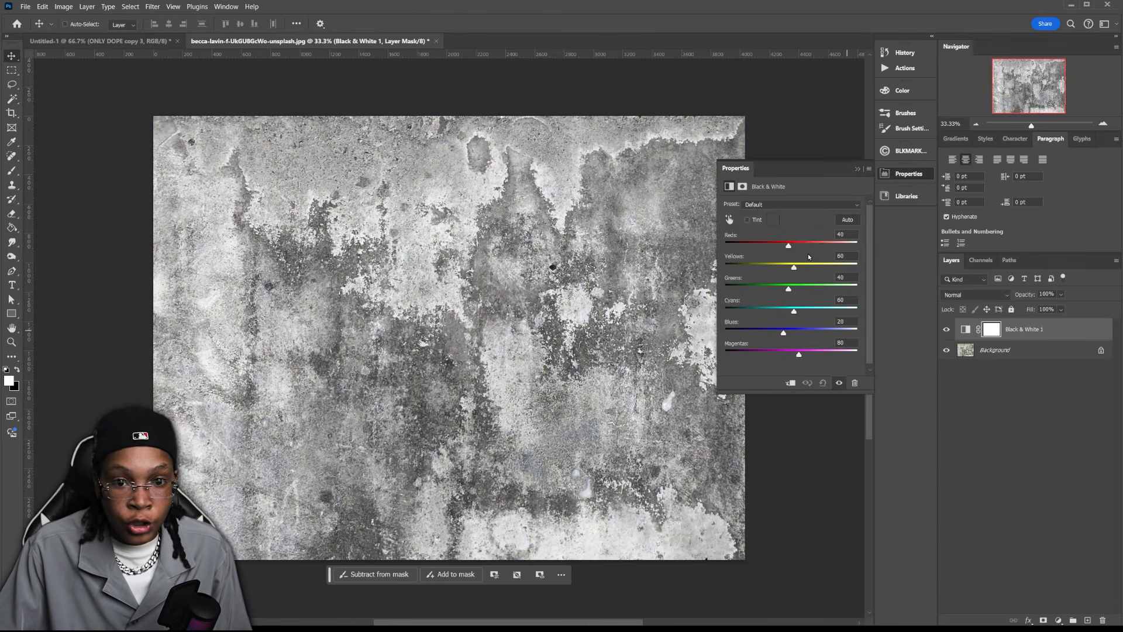
{"action": "left_click_drag", "start_coordinate": [788, 247], "coordinate": [763, 247]}
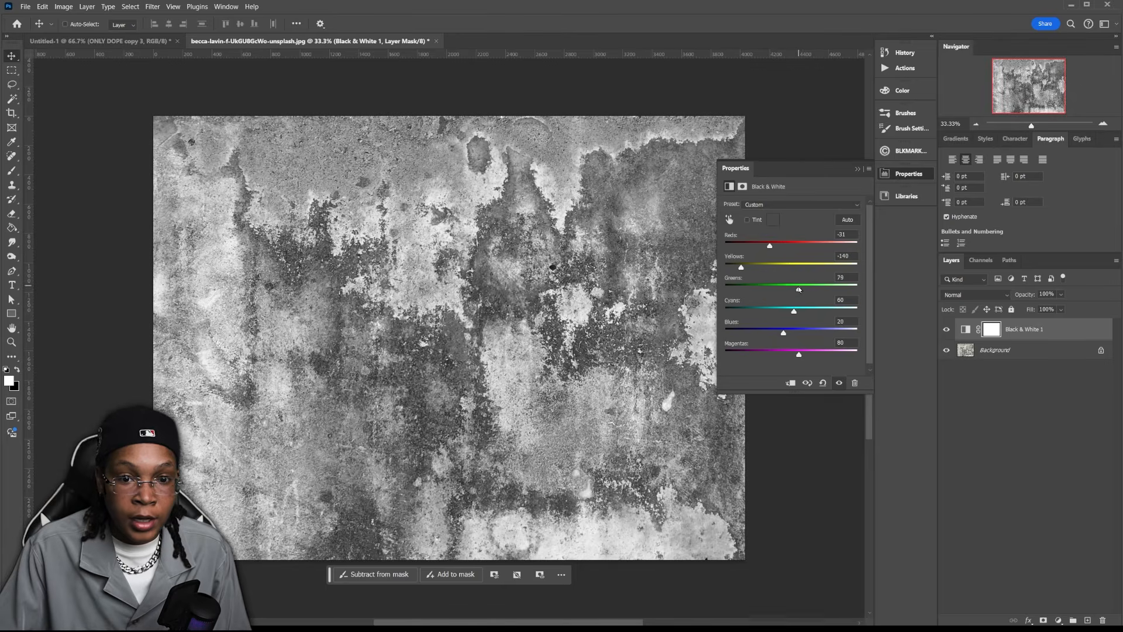
{"action": "left_click", "coordinate": [857, 170]}
Add a Levels adjustment above the Black & White layer and strongly raise the shadow input level to darken the wall texture.
{"action": "left_click", "coordinate": [1057, 619]}
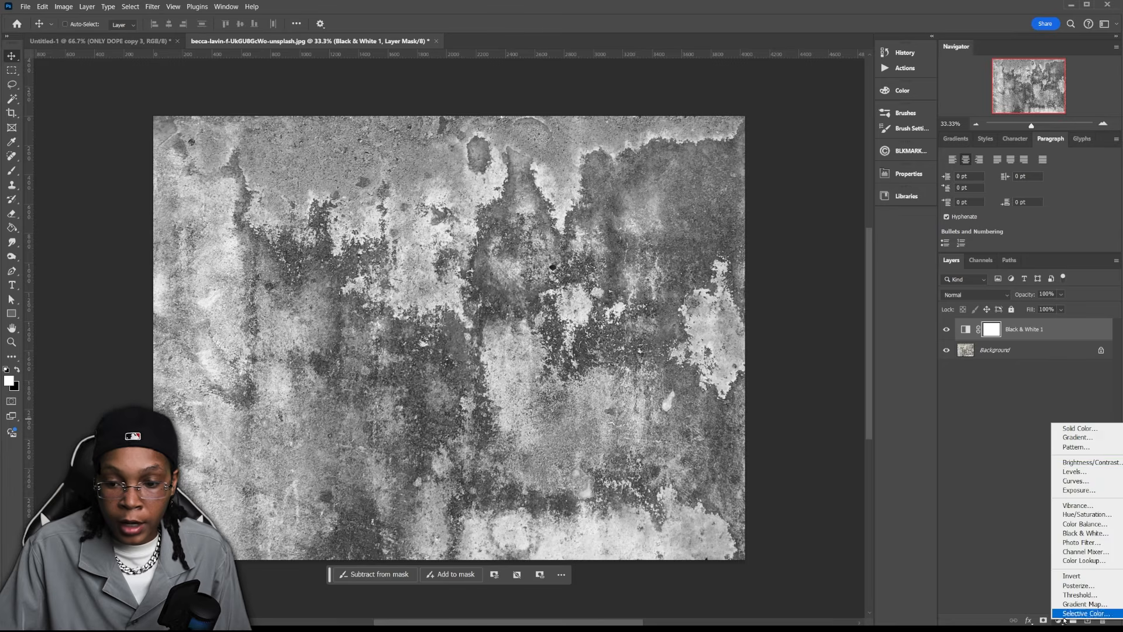
{"action": "left_click", "coordinate": [1071, 472]}
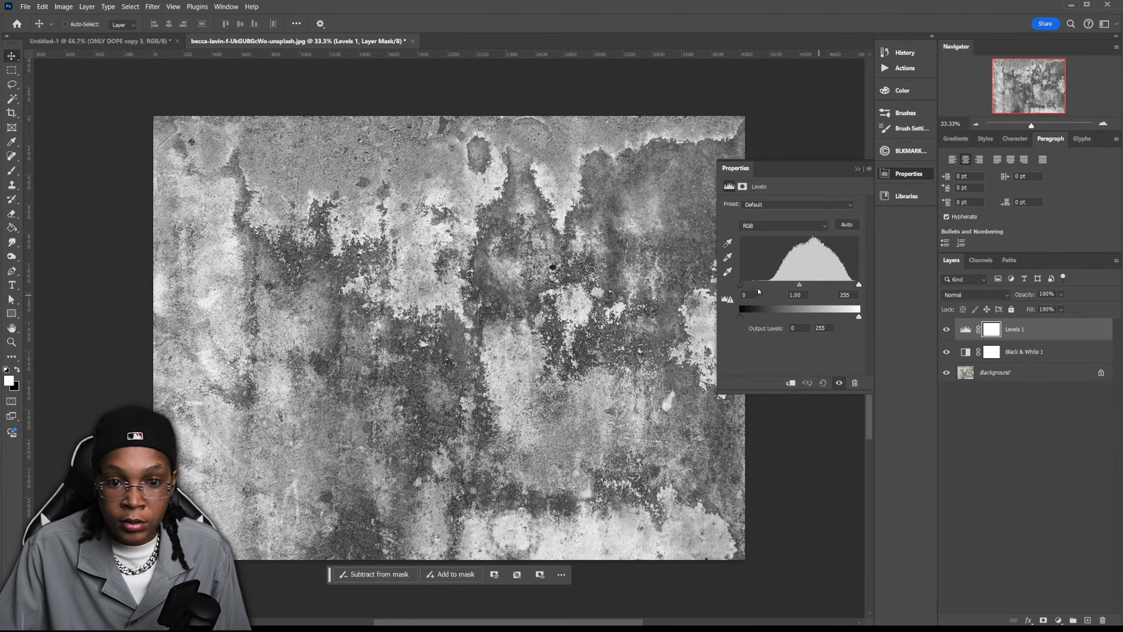
{"action": "left_click_drag", "start_coordinate": [743, 285], "coordinate": [837, 285]}
{"action": "left_click", "coordinate": [810, 322]}
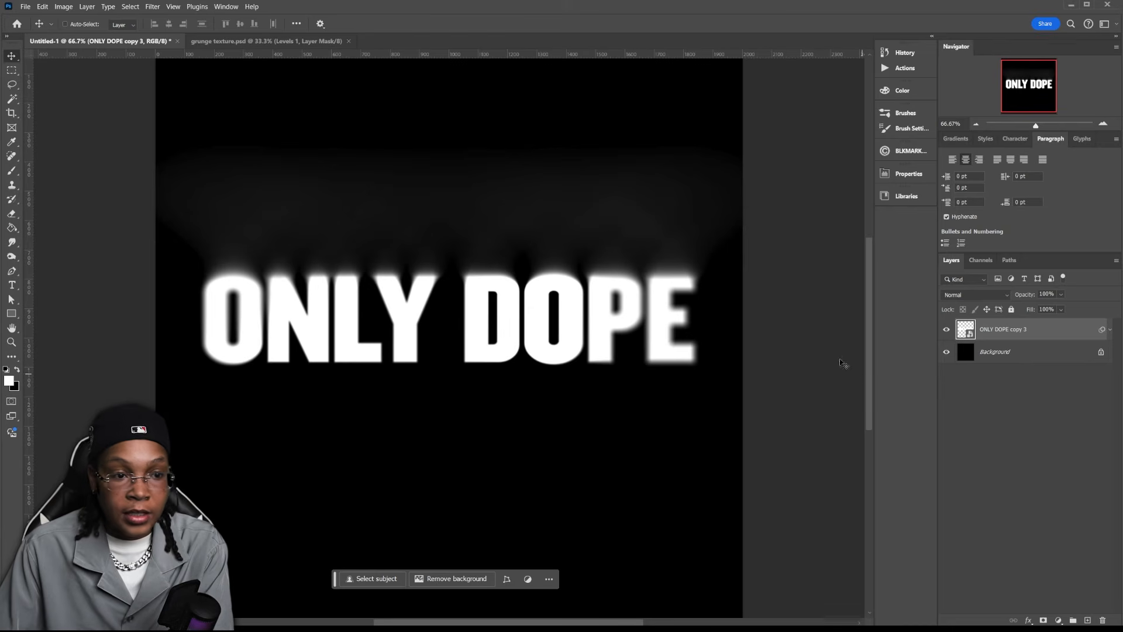
Start a Displace filter on the ONLY DOPE copy 3 layer in the Untitled-1 document with a horizontal scale of 20.
{"action": "left_click", "coordinate": [152, 7]}
{"action": "mouse_move", "coordinate": [215, 180]}
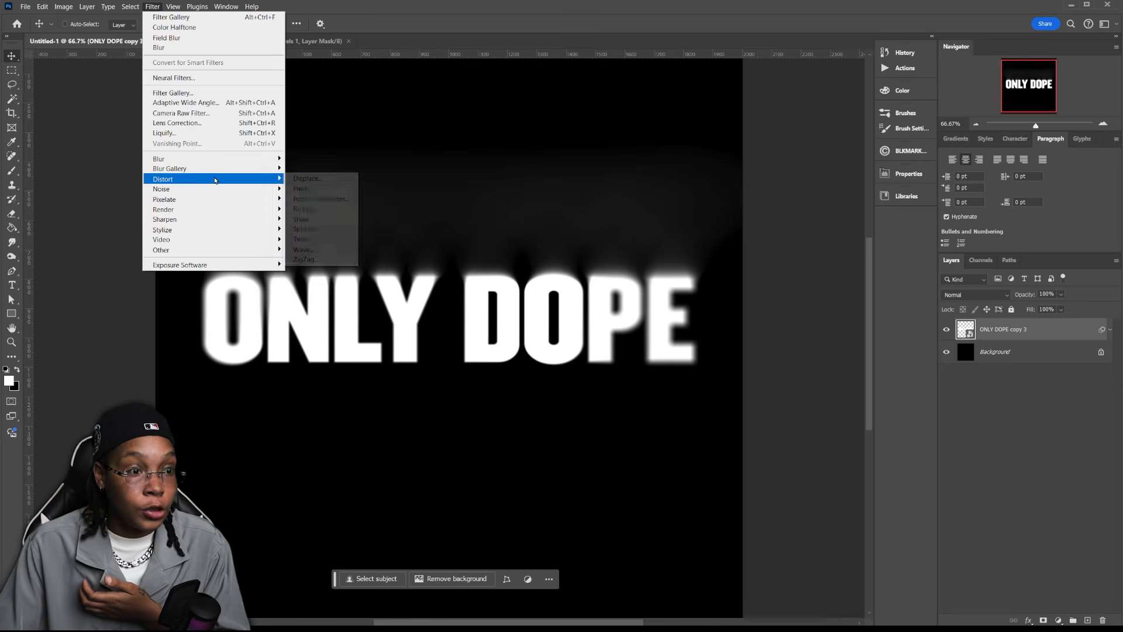
{"action": "left_click", "coordinate": [344, 179]}
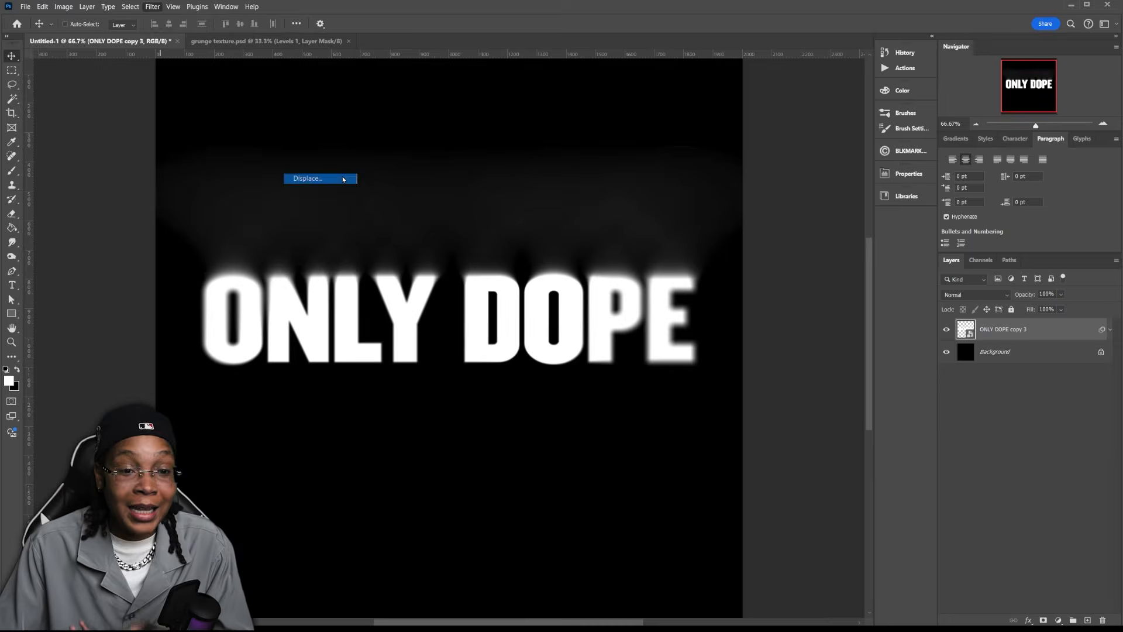
{"action": "left_click_drag", "start_coordinate": [593, 173], "coordinate": [763, 132]}
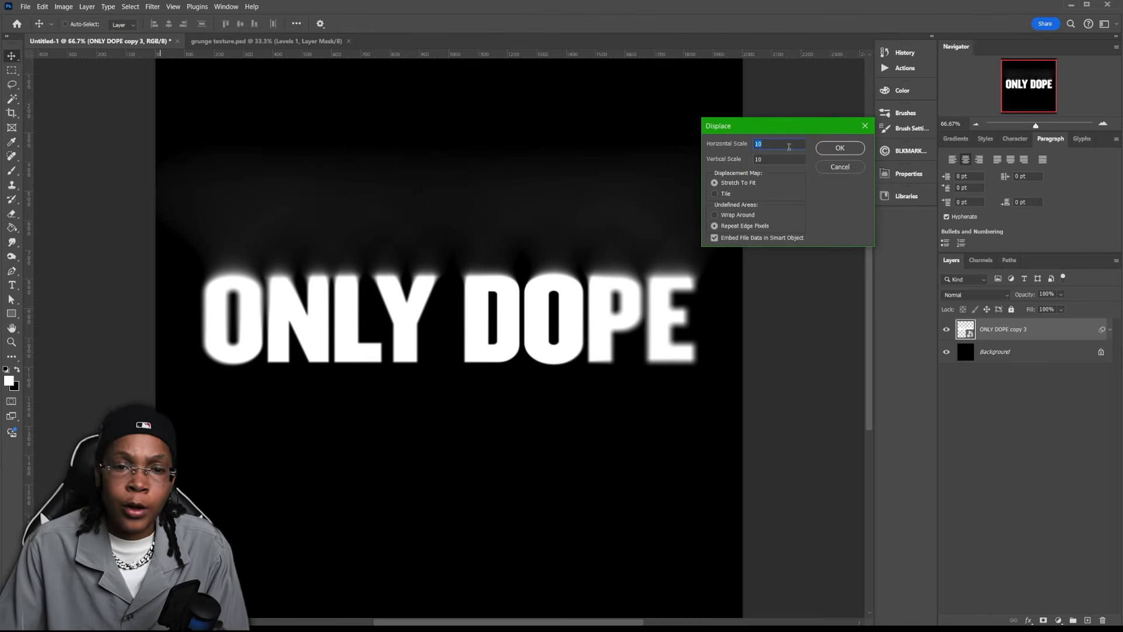
{"action": "type", "text": "15"}
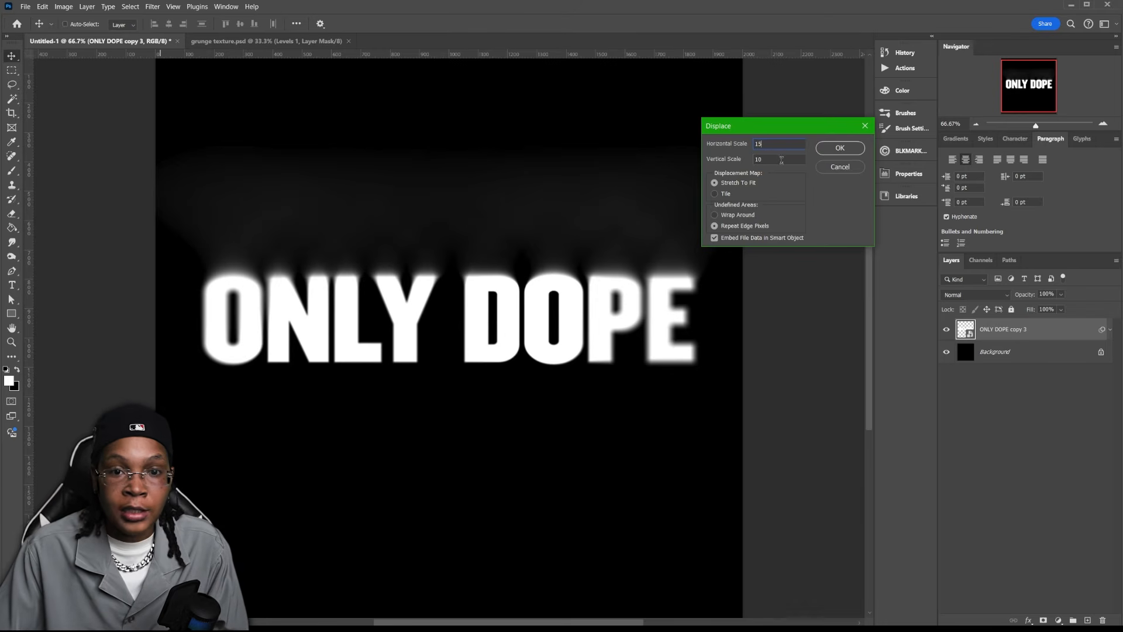
{"action": "type", "text": "20"}
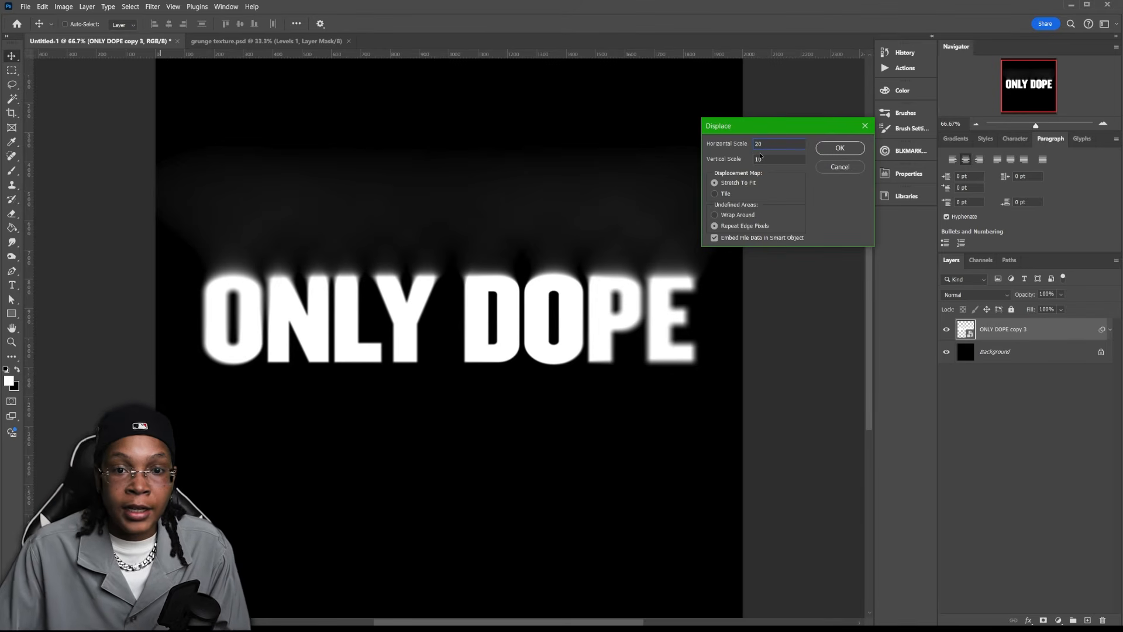
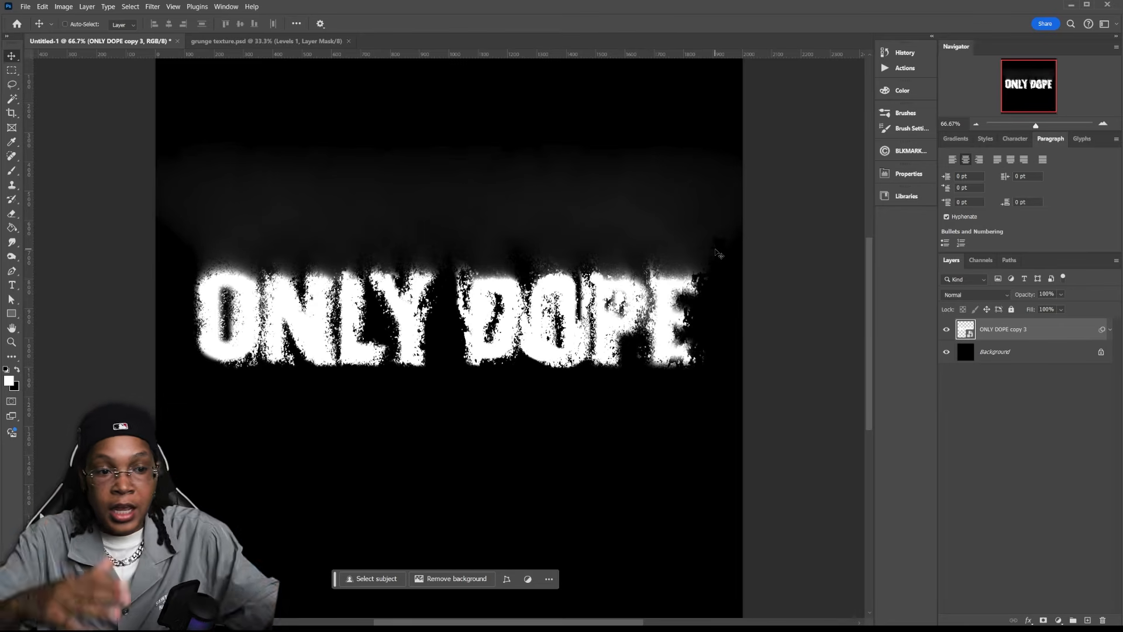
Edit the text layer's Displace smart filter to horizontal scale 10, vertical scale 5 and a tiled displacement map.
{"action": "left_click", "coordinate": [1109, 330]}
{"action": "double_click", "coordinate": [1013, 366]}
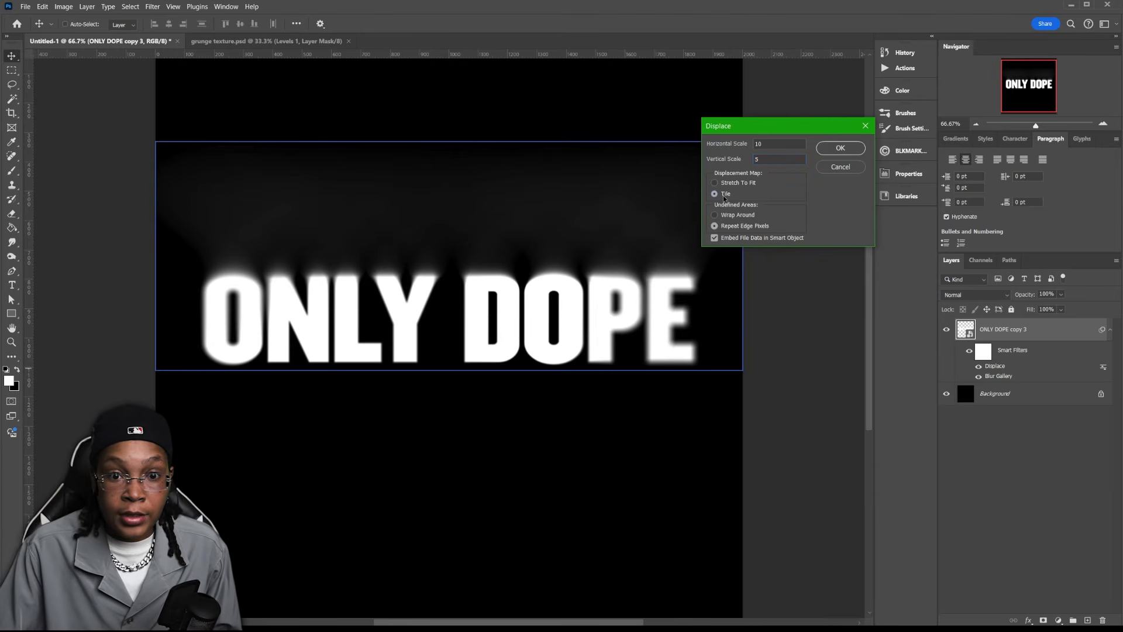
{"action": "key", "text": "Return"}
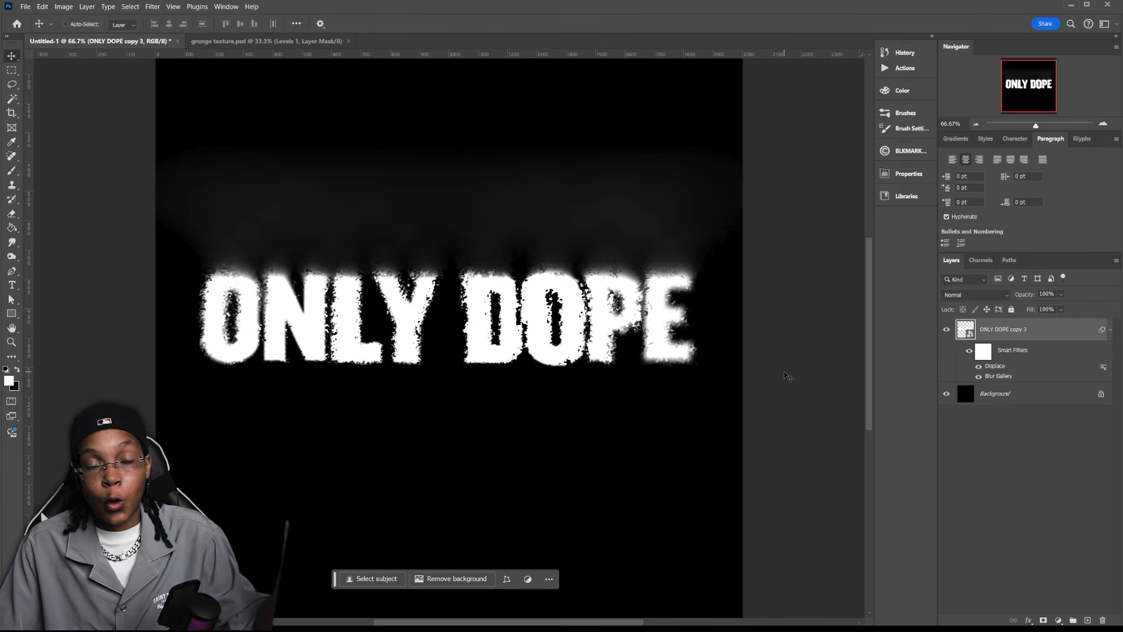
Place the ocean yacht photo over the text, clip it to the ONLY DOPE copy 3 layer and set its blending mode to Pin Light.
{"action": "left_click", "coordinate": [1108, 332]}
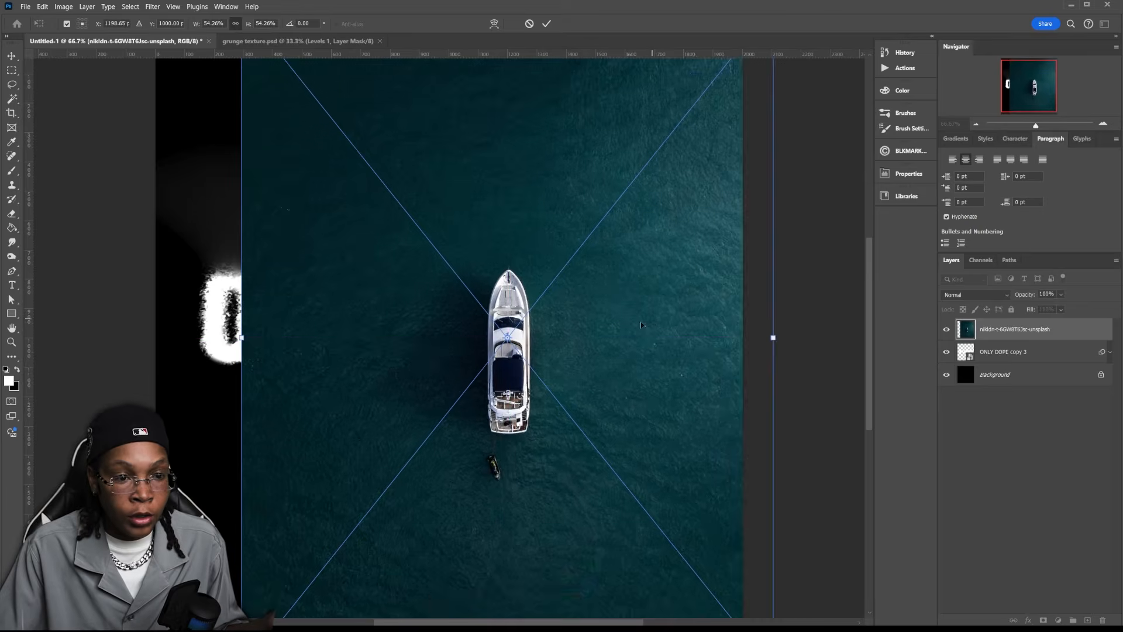
{"action": "right_click", "coordinate": [1028, 330]}
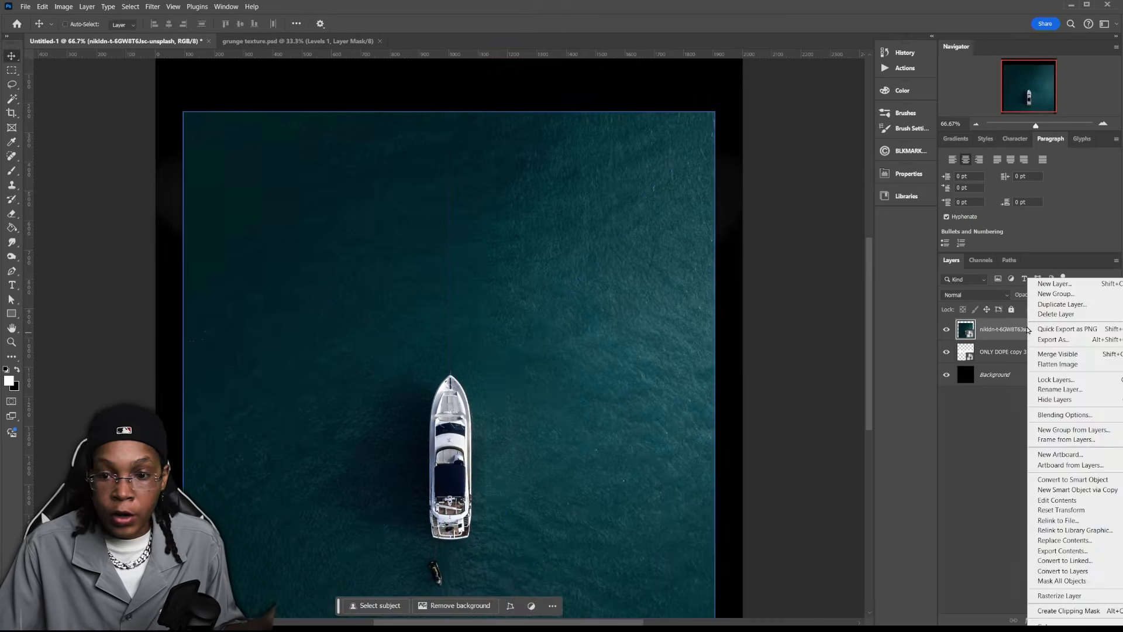
{"action": "left_click", "coordinate": [1069, 610]}
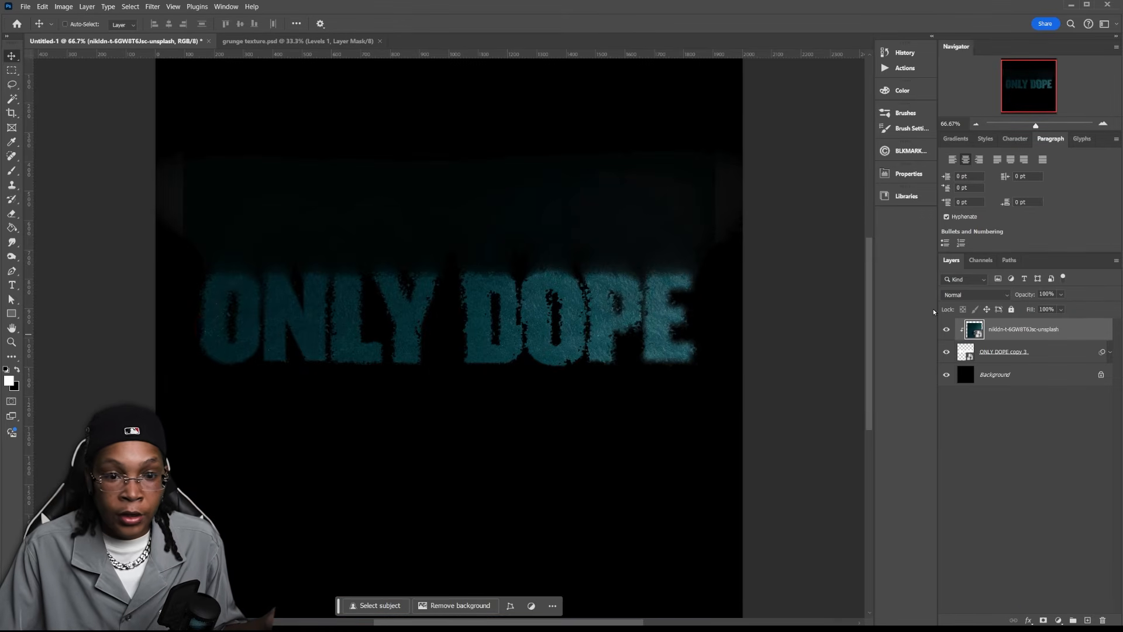
{"action": "left_click", "coordinate": [956, 298]}
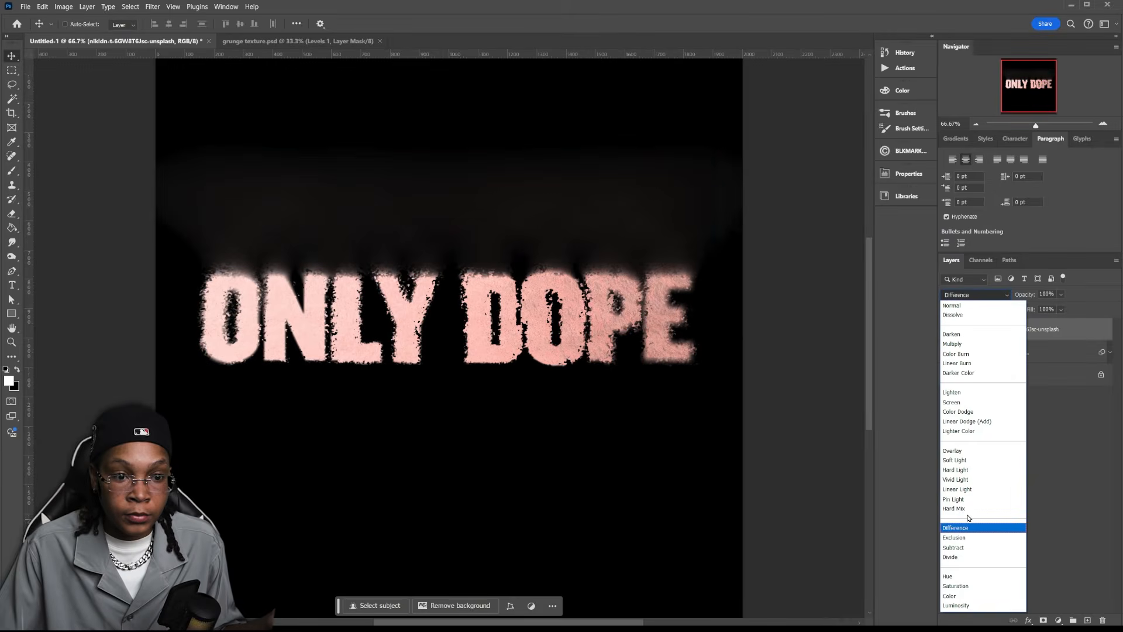
{"action": "left_click", "coordinate": [960, 499]}
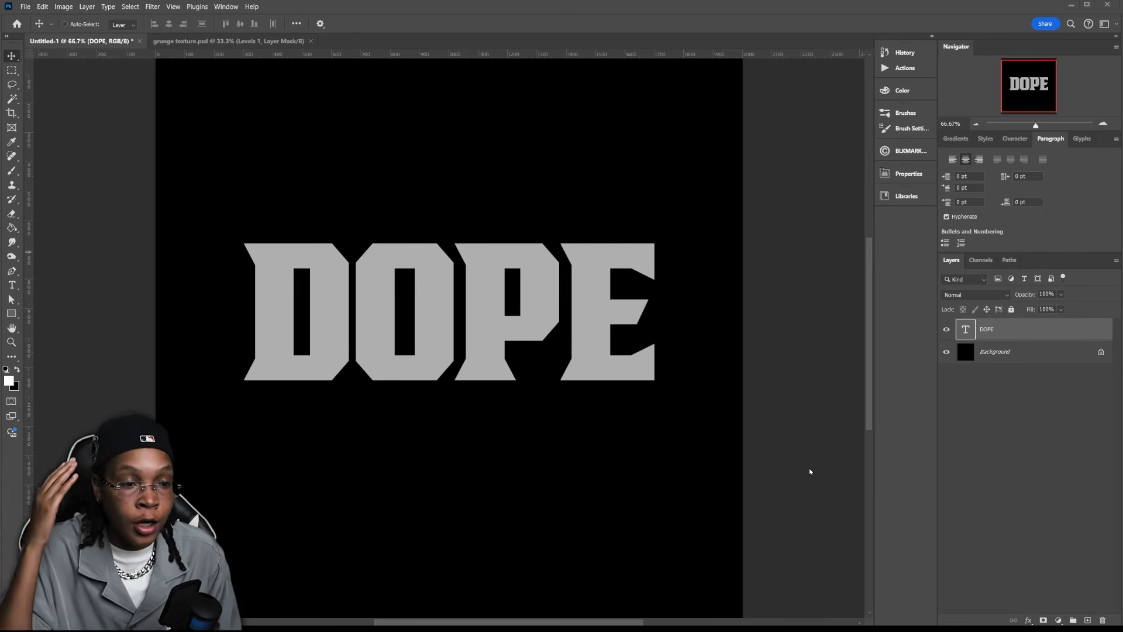
Add a Gradient Fill layer directly above the Background using the Foreground to Background preset.
{"action": "key", "text": "t"}
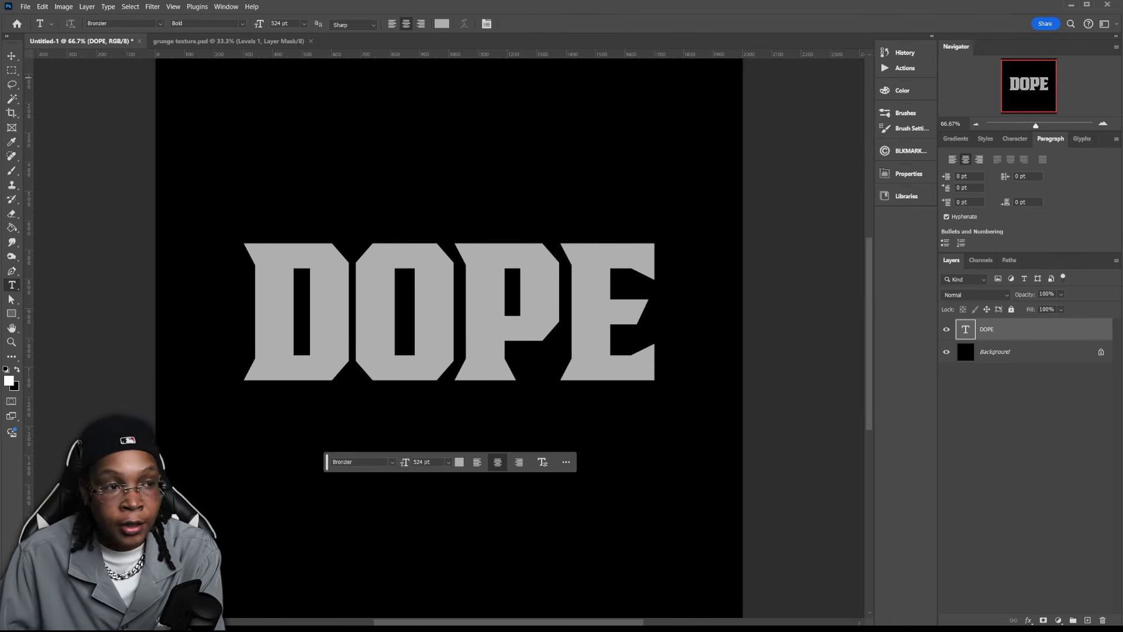
{"action": "key", "text": "v"}
{"action": "left_click", "coordinate": [1006, 352]}
{"action": "left_click", "coordinate": [1058, 621]}
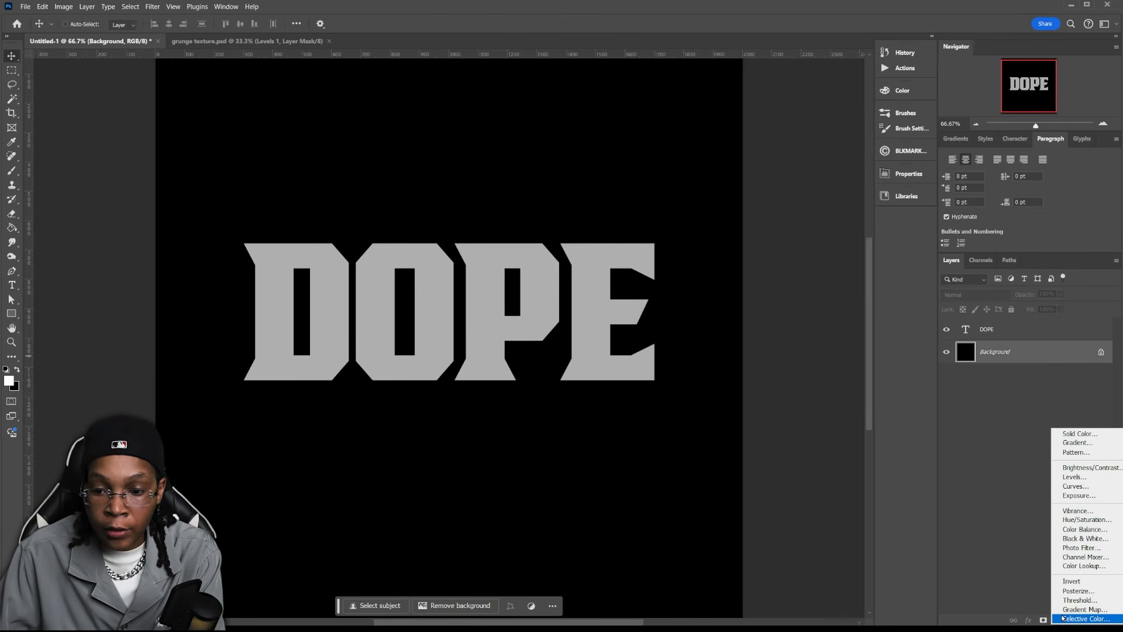
{"action": "left_click", "coordinate": [1077, 443]}
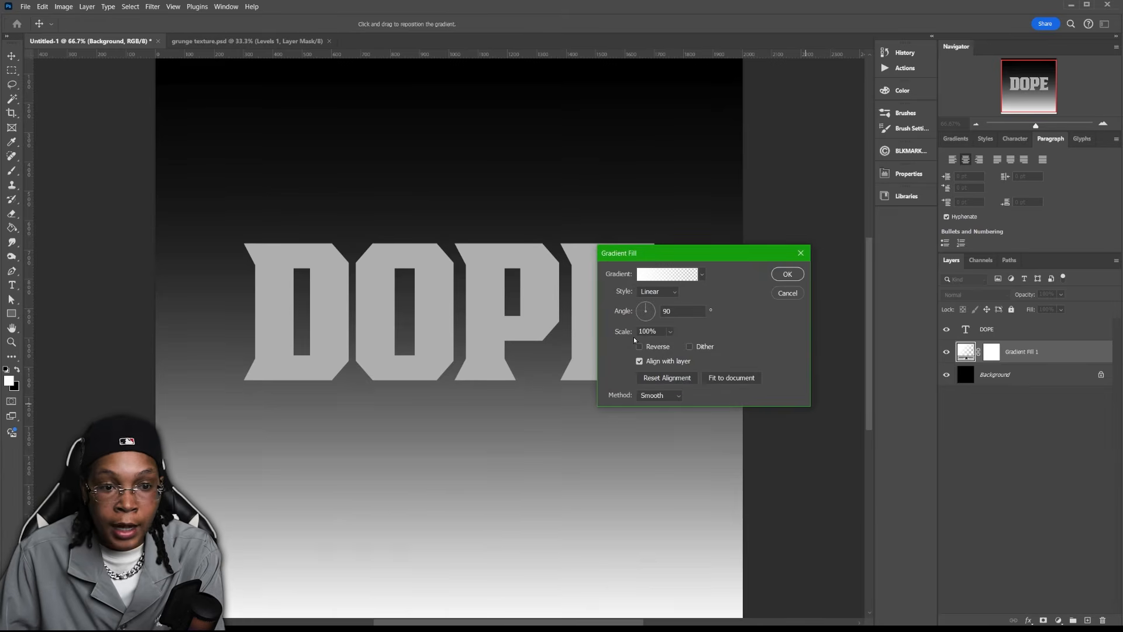
{"action": "left_click", "coordinate": [673, 275]}
{"action": "left_click", "coordinate": [697, 197]}
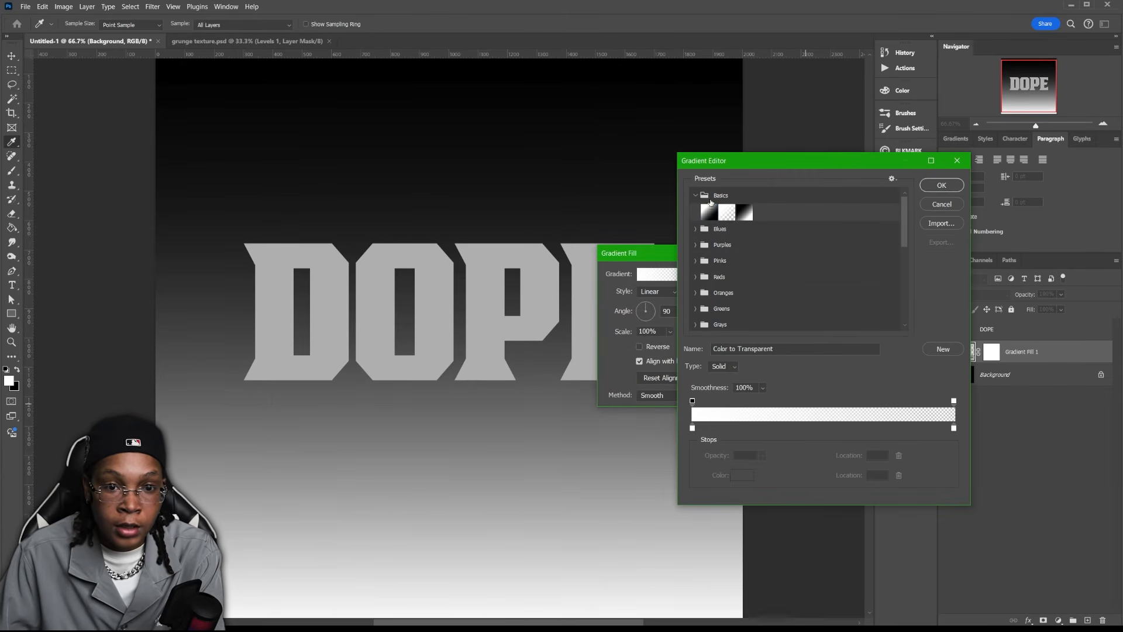
{"action": "left_click", "coordinate": [712, 217]}
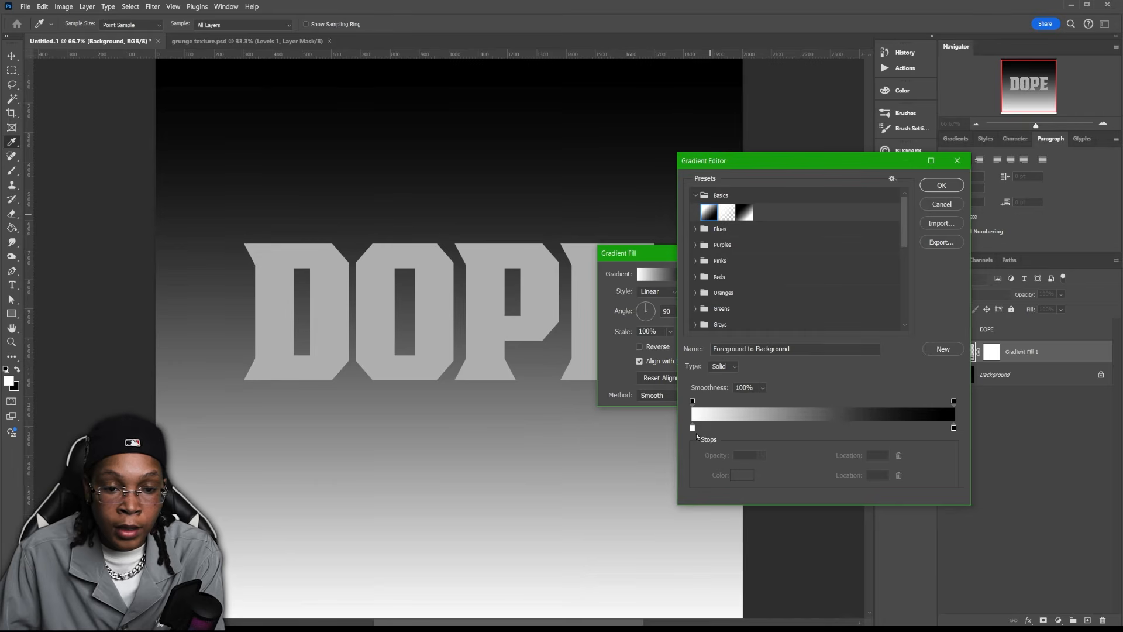
Change the gradient's white color stop to dark gray 3d3d3d.
{"action": "double_click", "coordinate": [692, 428]}
{"action": "left_click", "coordinate": [657, 262]}
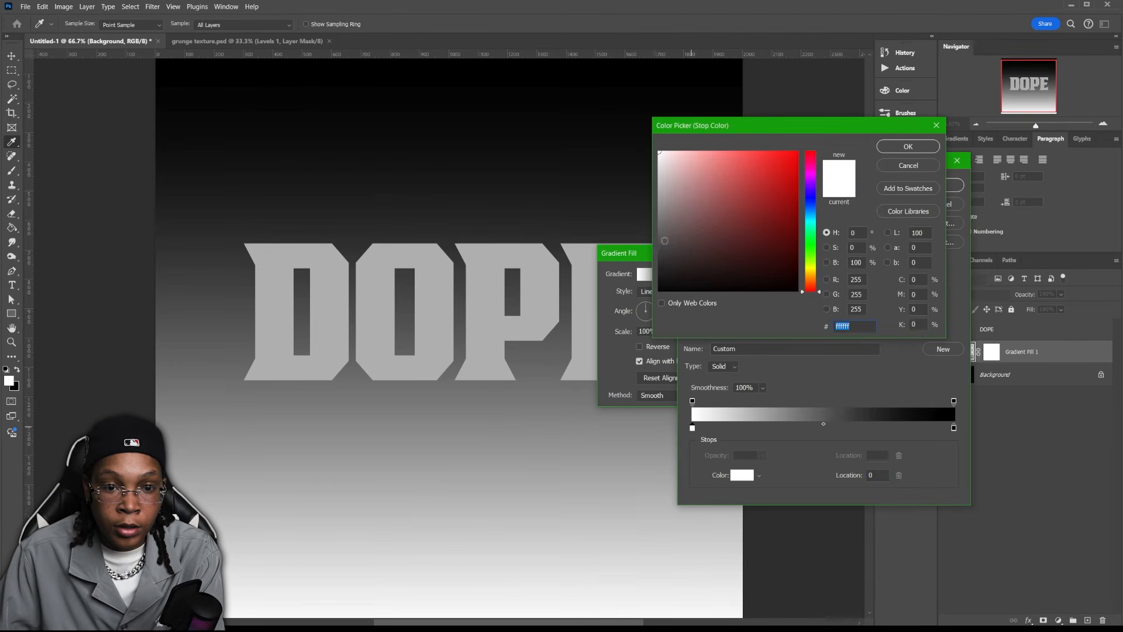
{"action": "left_click_drag", "start_coordinate": [657, 263], "coordinate": [659, 244]}
{"action": "left_click_drag", "start_coordinate": [646, 258], "coordinate": [647, 258]}
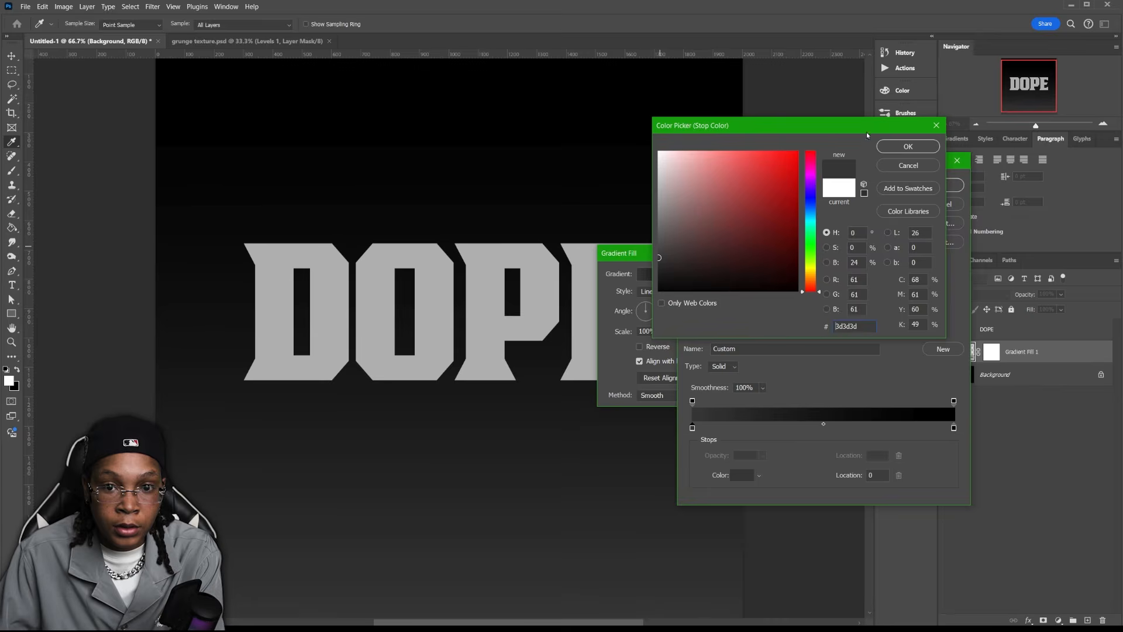
{"action": "left_click", "coordinate": [891, 148]}
Set the gradient fill's style to Radial and enlarge its scale so the gray glow spreads across the canvas.
{"action": "left_click", "coordinate": [658, 291]}
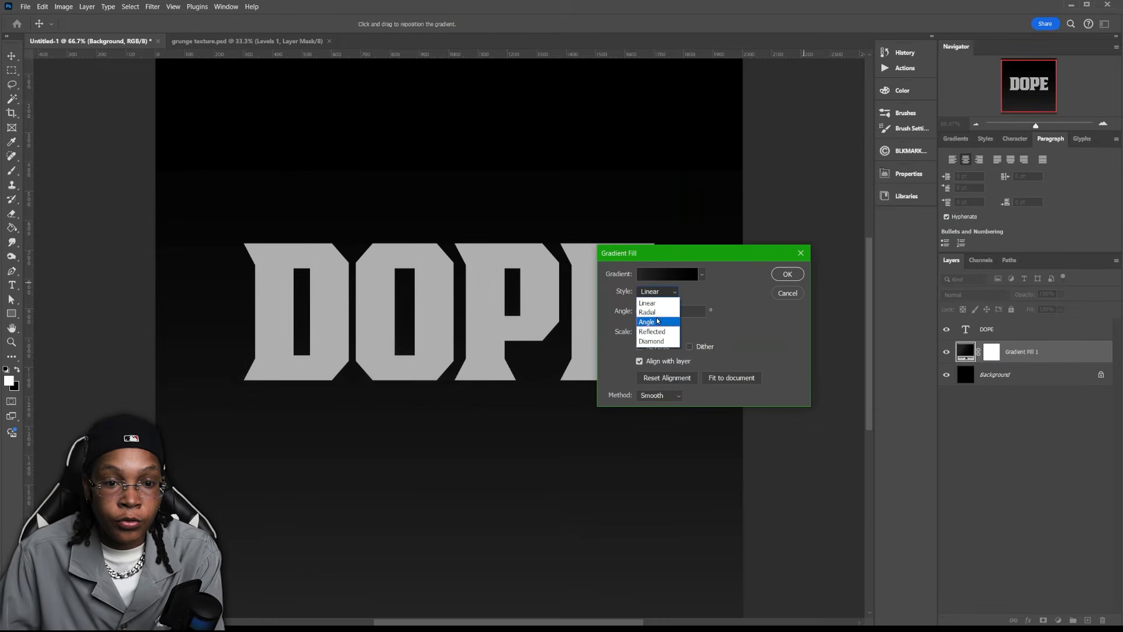
{"action": "left_click", "coordinate": [657, 311]}
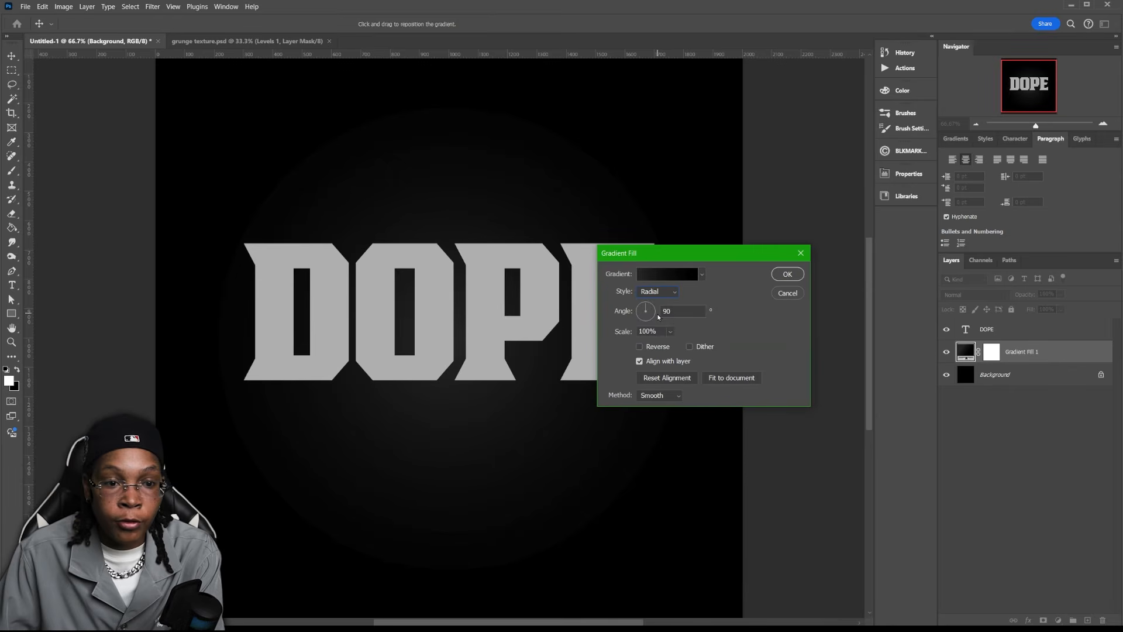
{"action": "left_click_drag", "start_coordinate": [625, 333], "coordinate": [707, 335]}
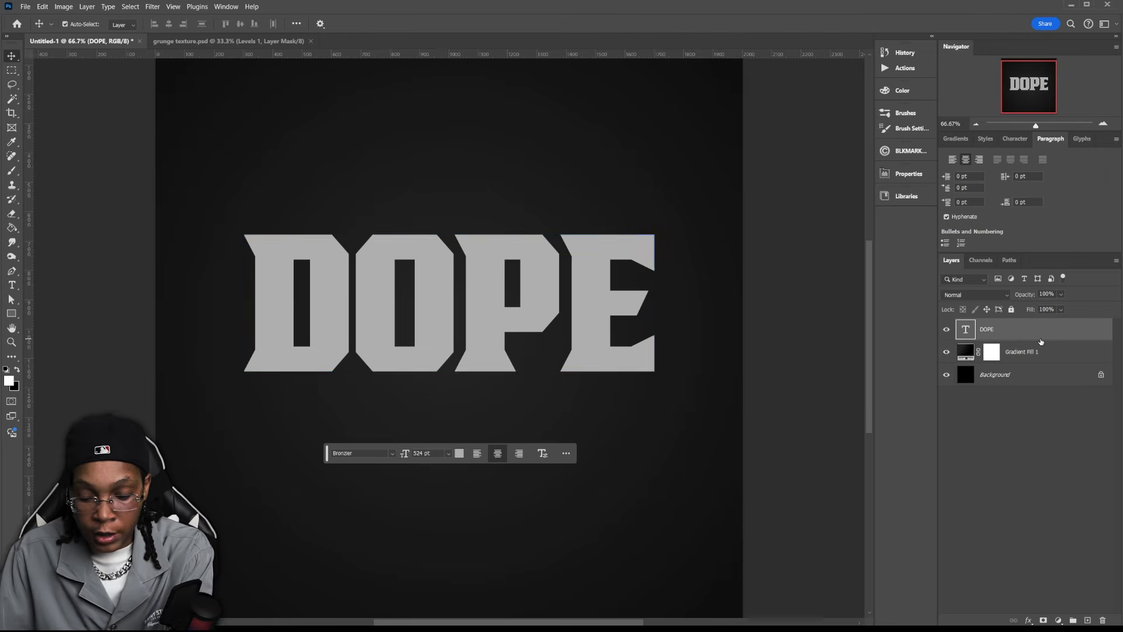
Duplicate the DOPE text layer, hiding the original and converting the copy to a smart object.
{"action": "key", "text": "ctrl+j"}
{"action": "left_click", "coordinate": [1034, 345]}
{"action": "left_click", "coordinate": [946, 353]}
{"action": "left_click", "coordinate": [1042, 335]}
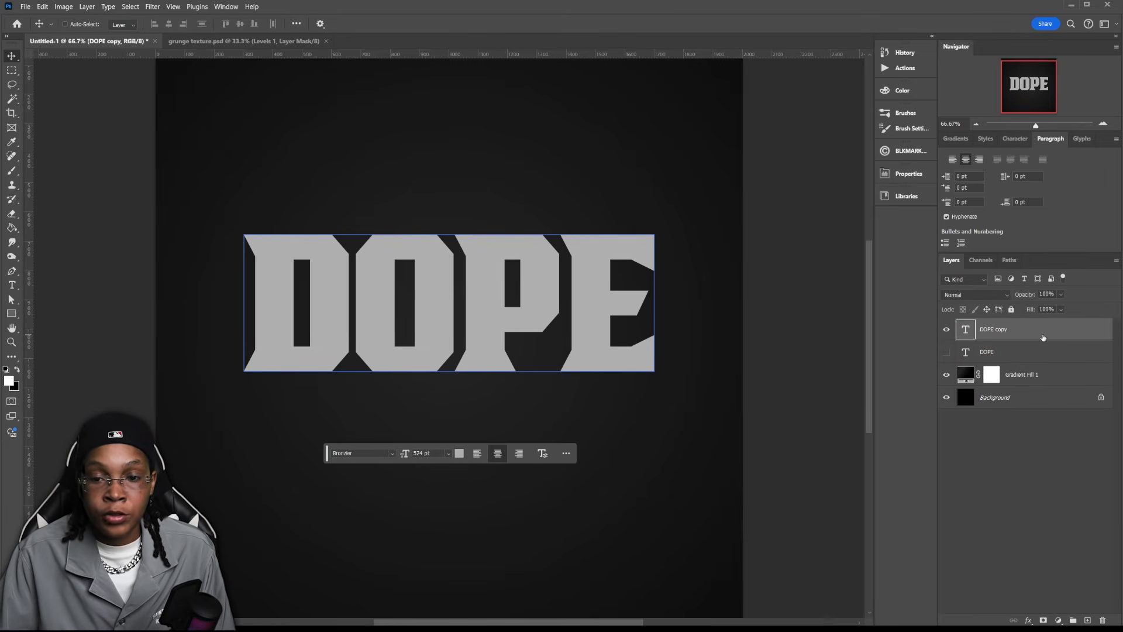
{"action": "right_click", "coordinate": [1043, 337]}
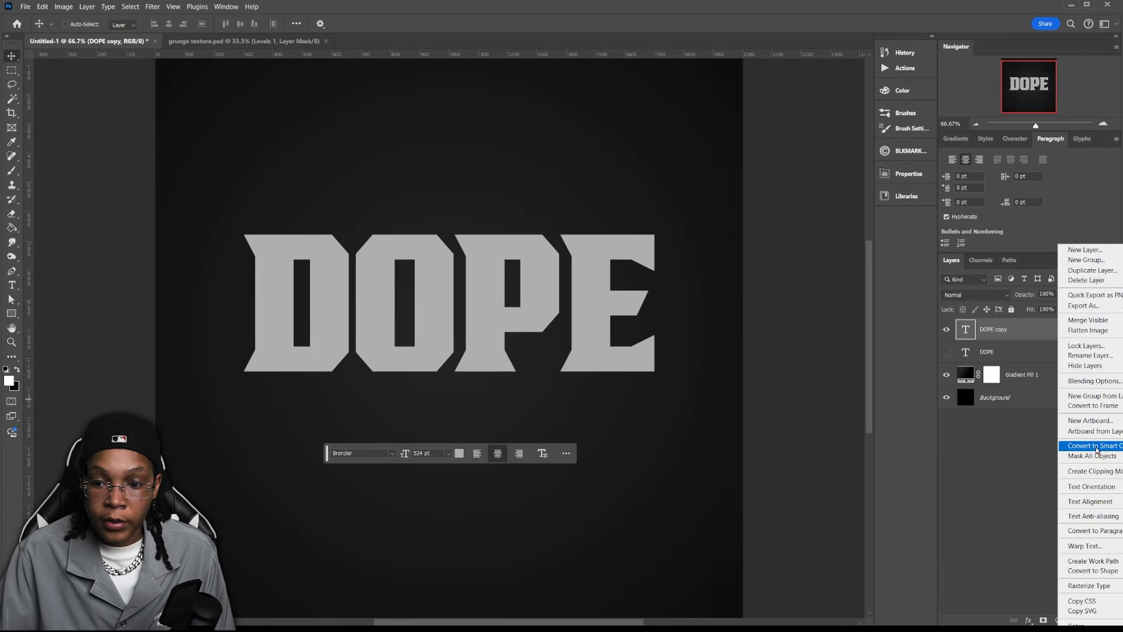
{"action": "left_click", "coordinate": [1072, 438]}
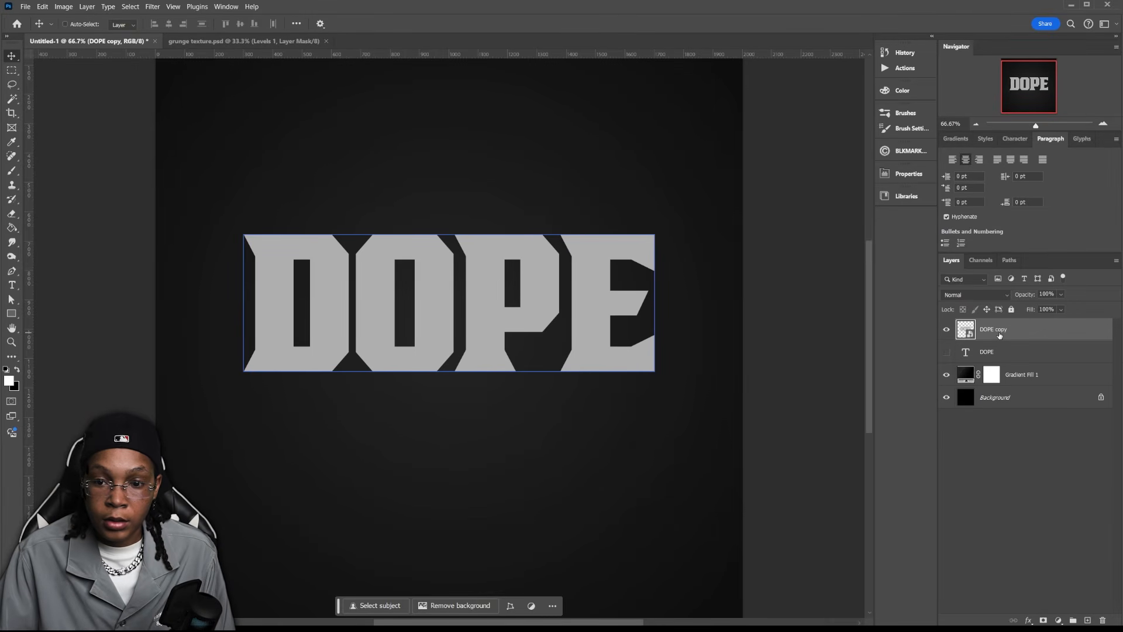
Add a Bevel & Emboss effect to the DOPE copy layer with 1000% depth and a size of 29 px.
{"action": "double_click", "coordinate": [1025, 336]}
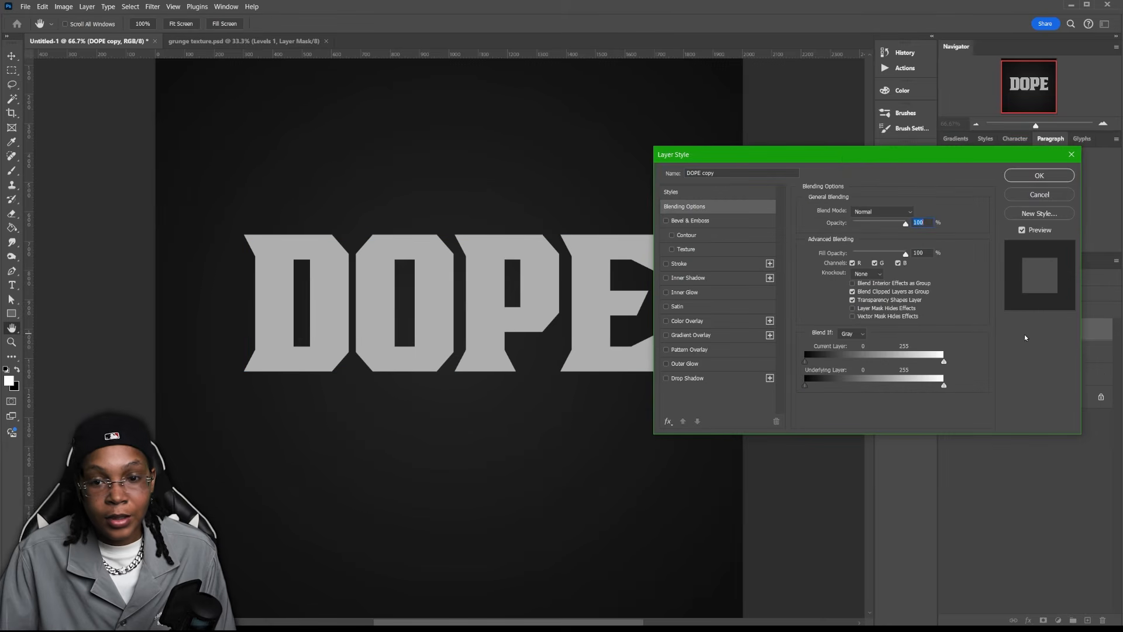
{"action": "left_click_drag", "start_coordinate": [826, 162], "coordinate": [857, 44]}
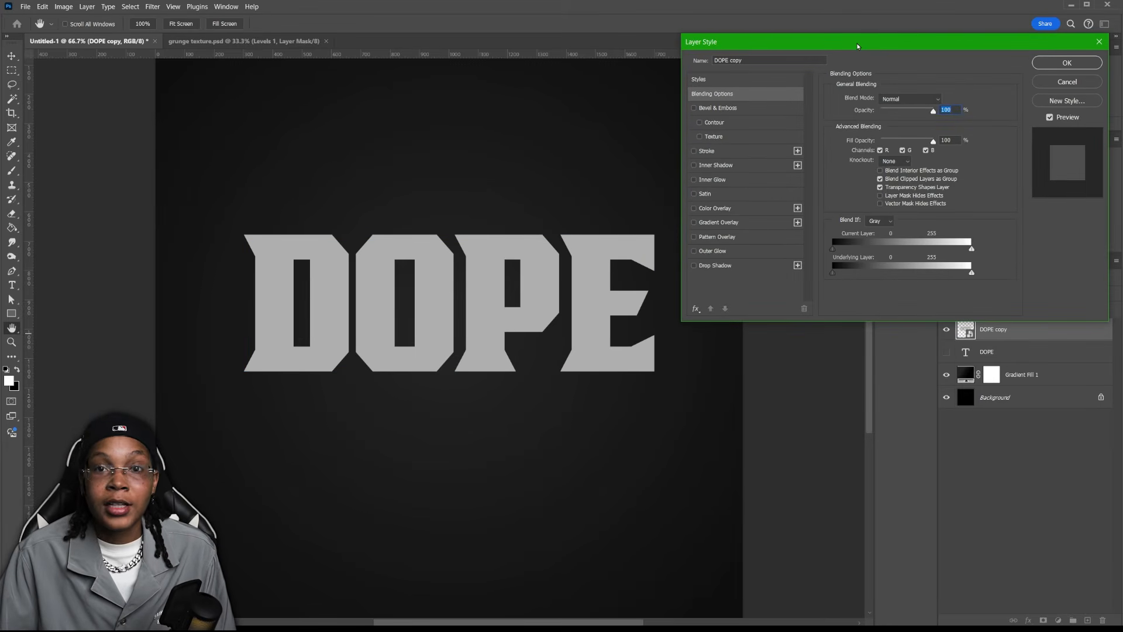
{"action": "left_click", "coordinate": [726, 110]}
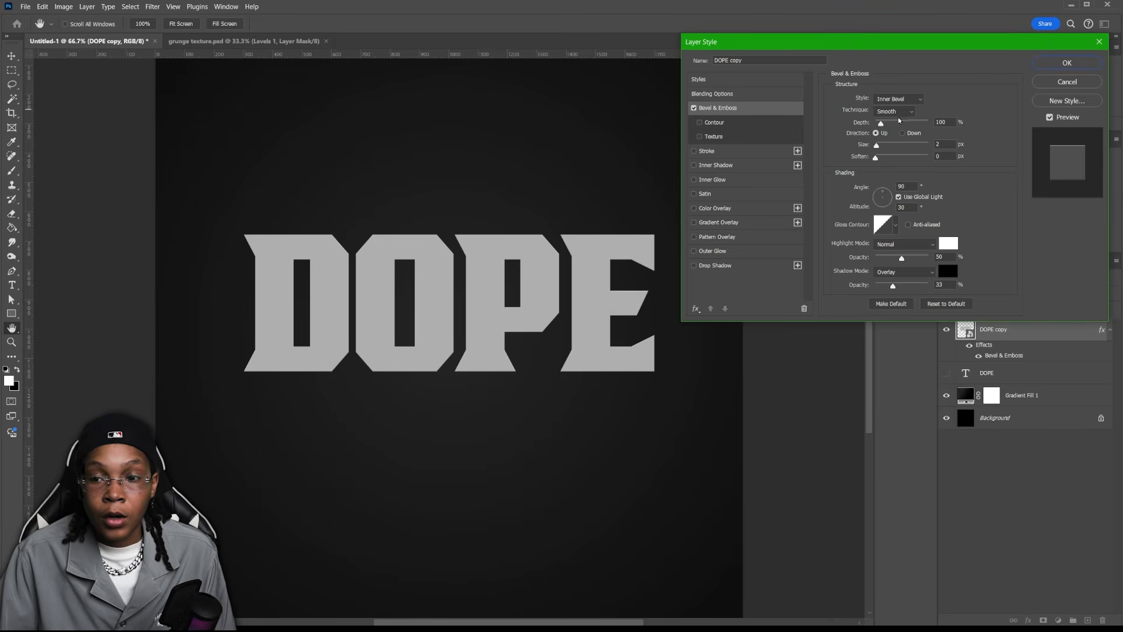
{"action": "left_click", "coordinate": [955, 120]}
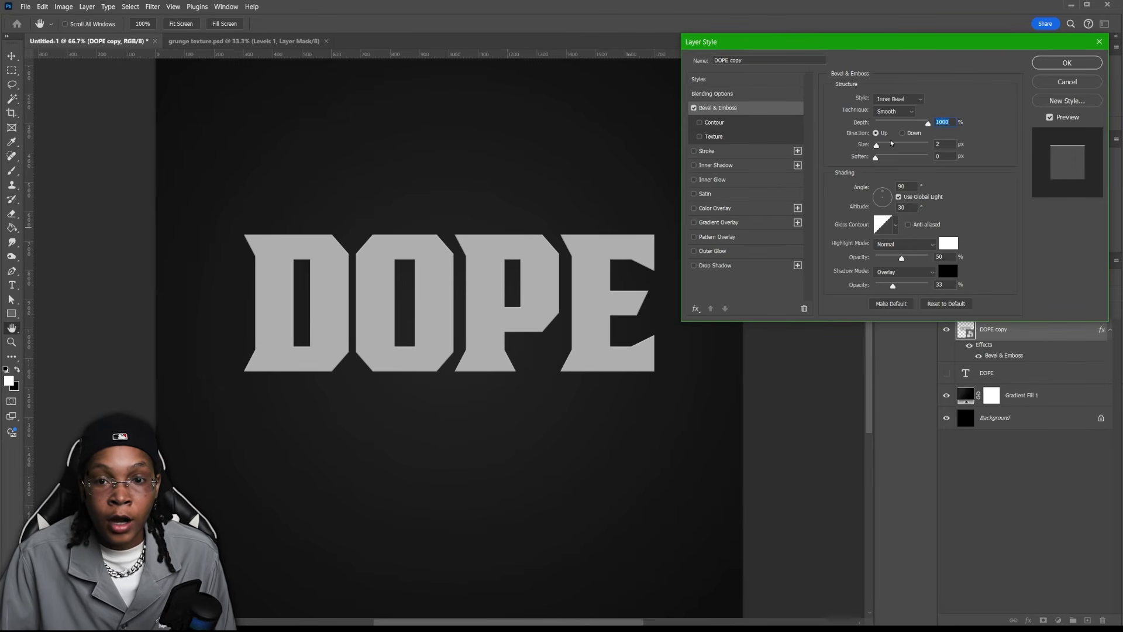
{"action": "left_click_drag", "start_coordinate": [878, 145], "coordinate": [886, 149]}
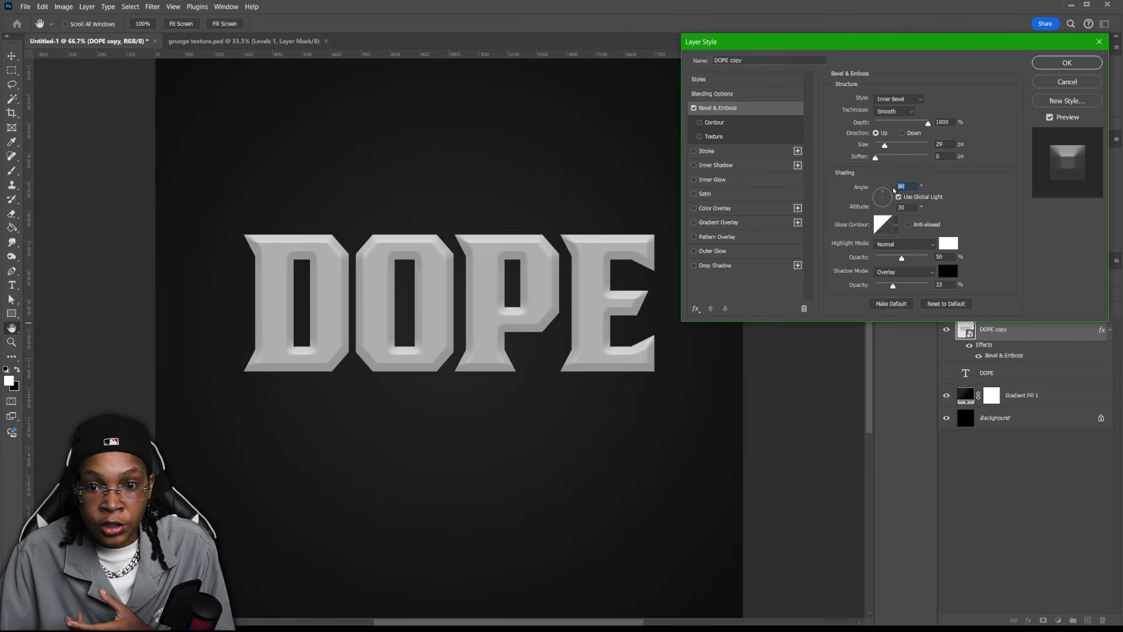
Try a bevel shading angle of 100°, return it to 90° and turn off Use Global Light.
{"action": "type", "text": "100"}
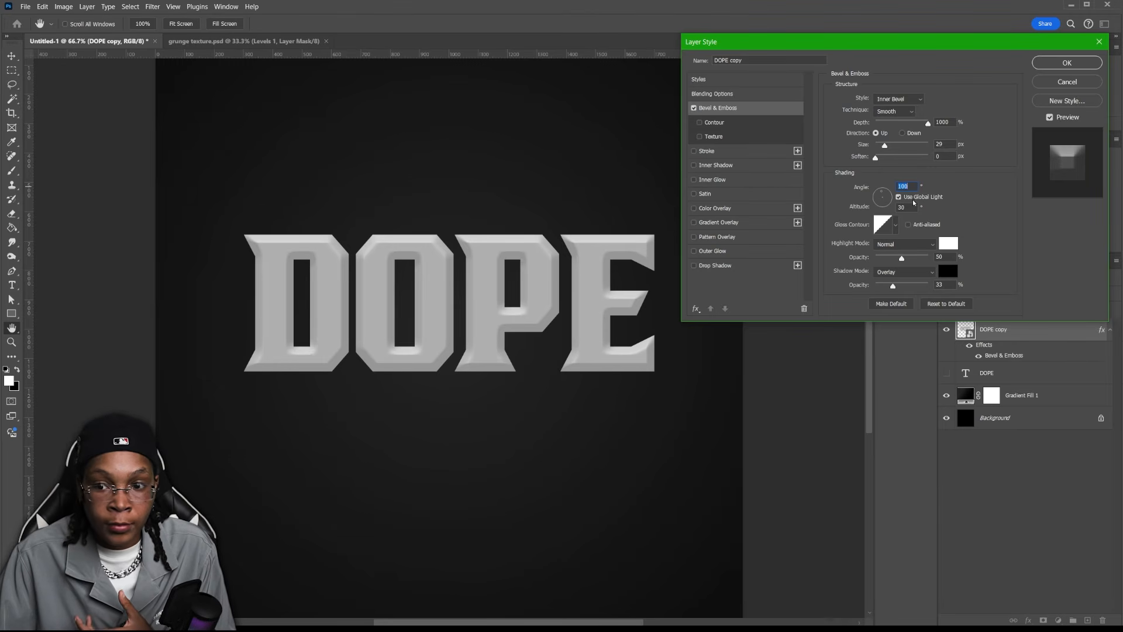
{"action": "left_click", "coordinate": [898, 197]}
{"action": "left_click", "coordinate": [898, 197]}
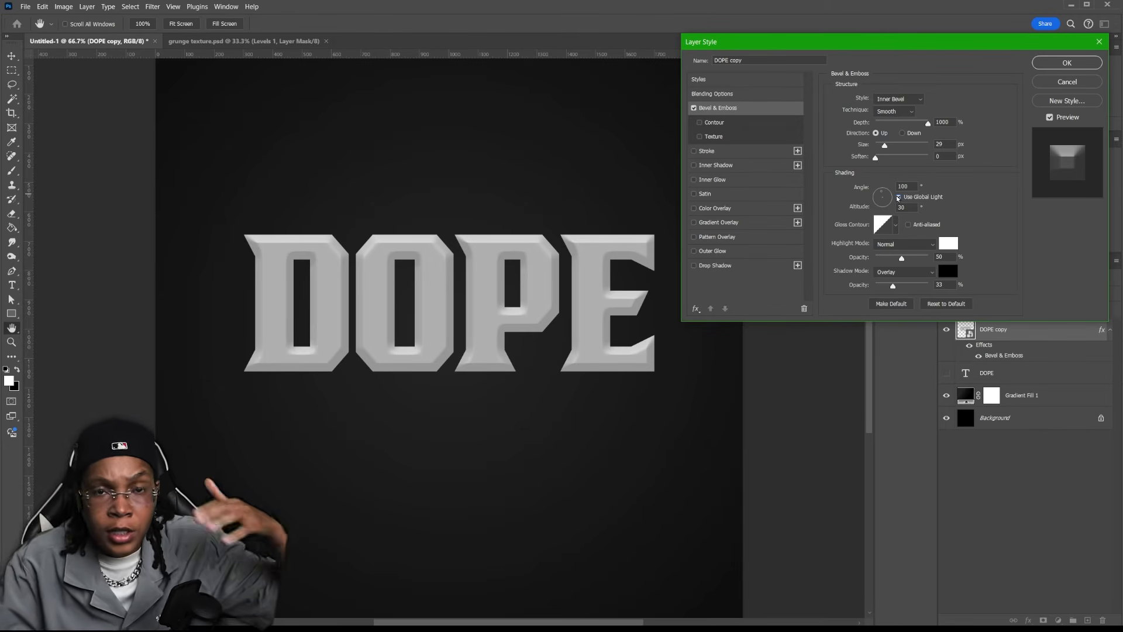
{"action": "left_click", "coordinate": [899, 198]}
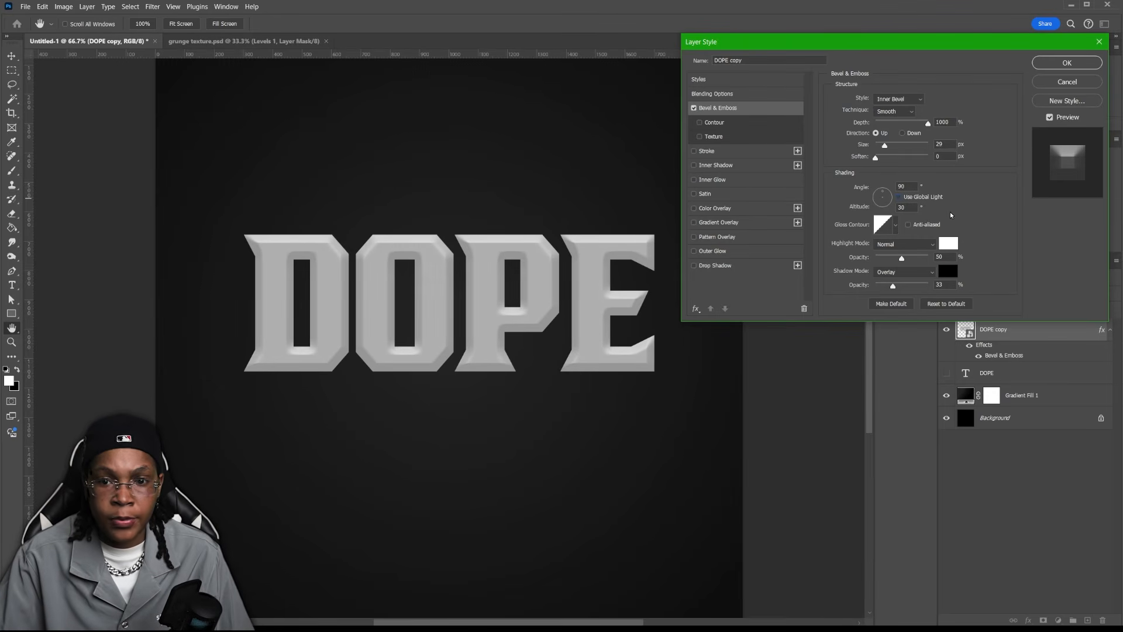
{"action": "left_click", "coordinate": [883, 224]}
{"action": "left_click_drag", "start_coordinate": [707, 96], "coordinate": [710, 71]}
{"action": "left_click", "coordinate": [746, 87]}
{"action": "left_click", "coordinate": [746, 87]}
{"action": "left_click_drag", "start_coordinate": [704, 152], "coordinate": [724, 163]}
{"action": "left_click", "coordinate": [783, 105]}
Set the bevel's gloss contour to the single-peak ring preset.
{"action": "left_click", "coordinate": [894, 227]}
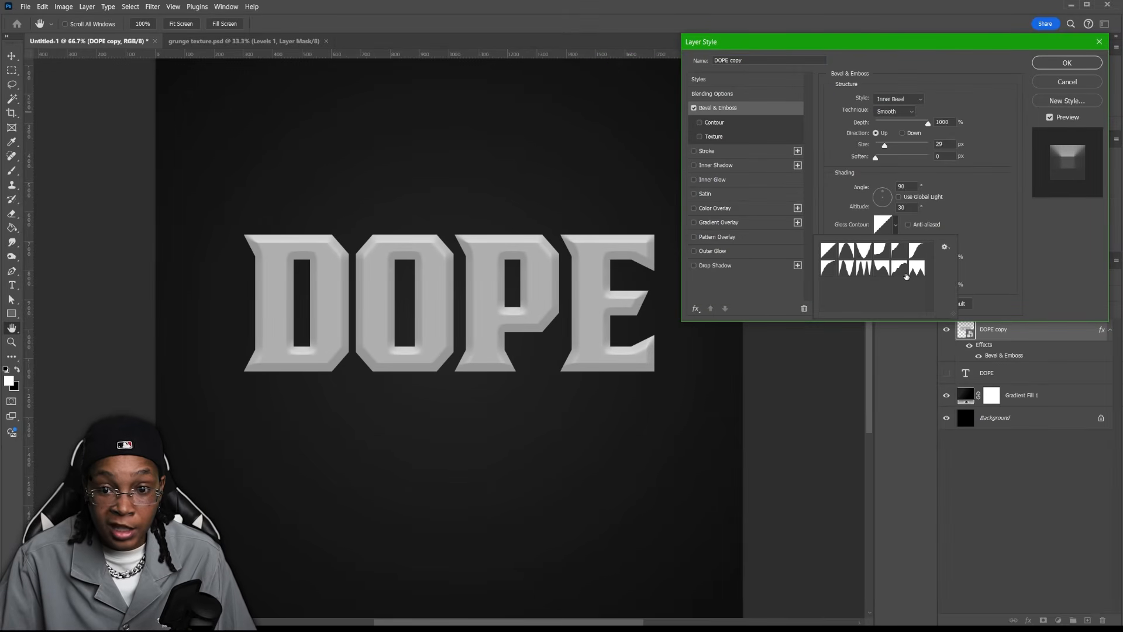
{"action": "left_click", "coordinate": [847, 268]}
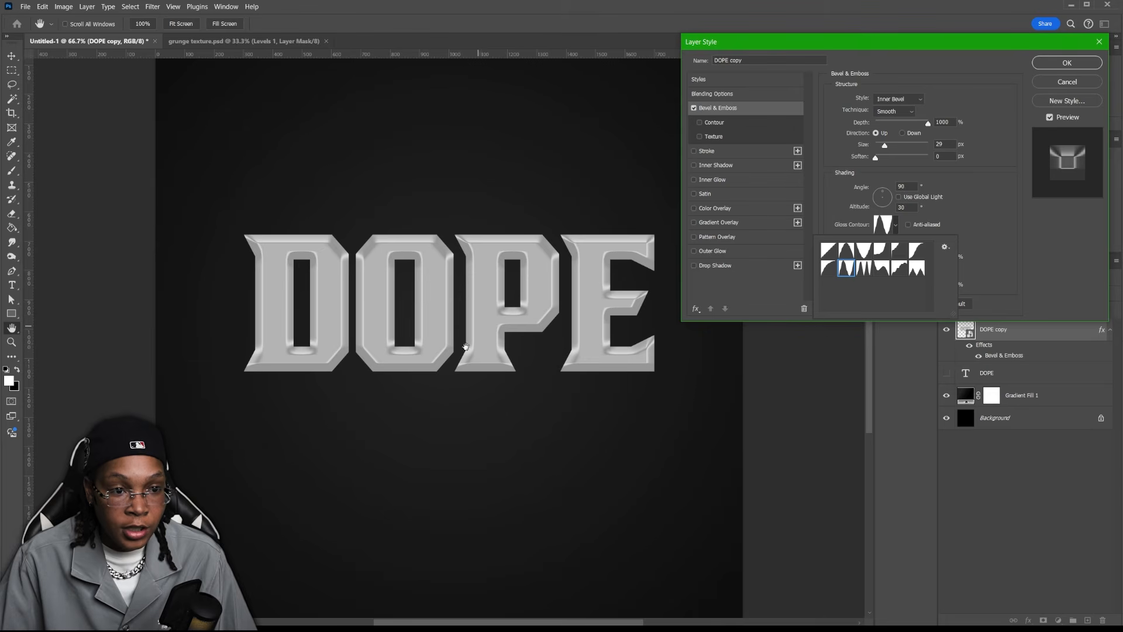
{"action": "left_click", "coordinate": [978, 211]}
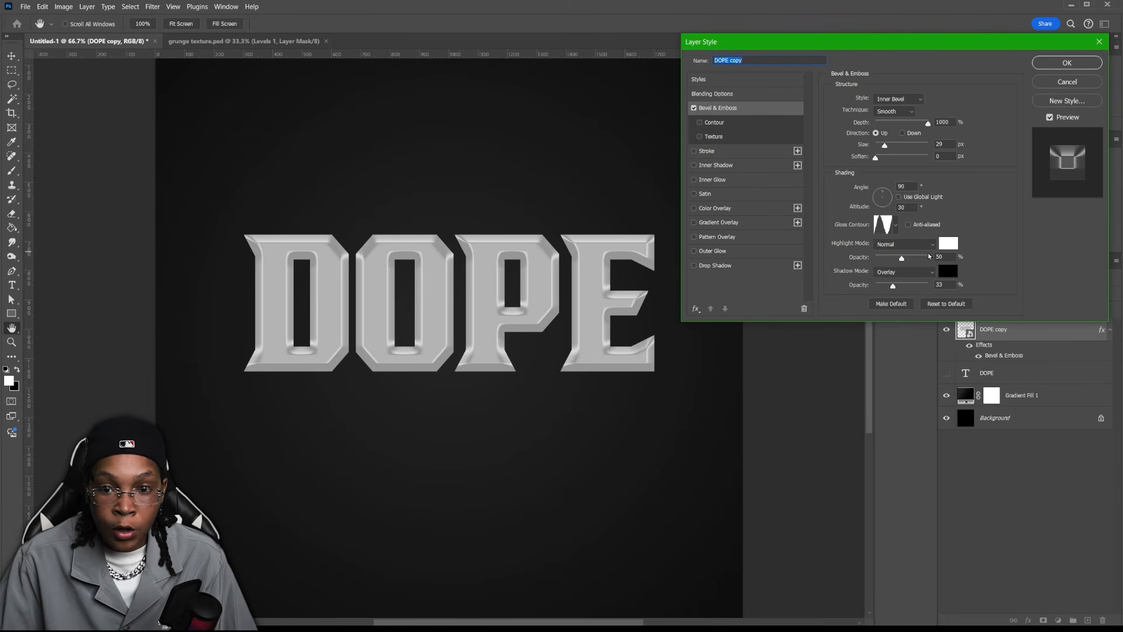
Set the bevel's highlight mode to Screen and its shadow mode to Multiply.
{"action": "left_click", "coordinate": [902, 245]}
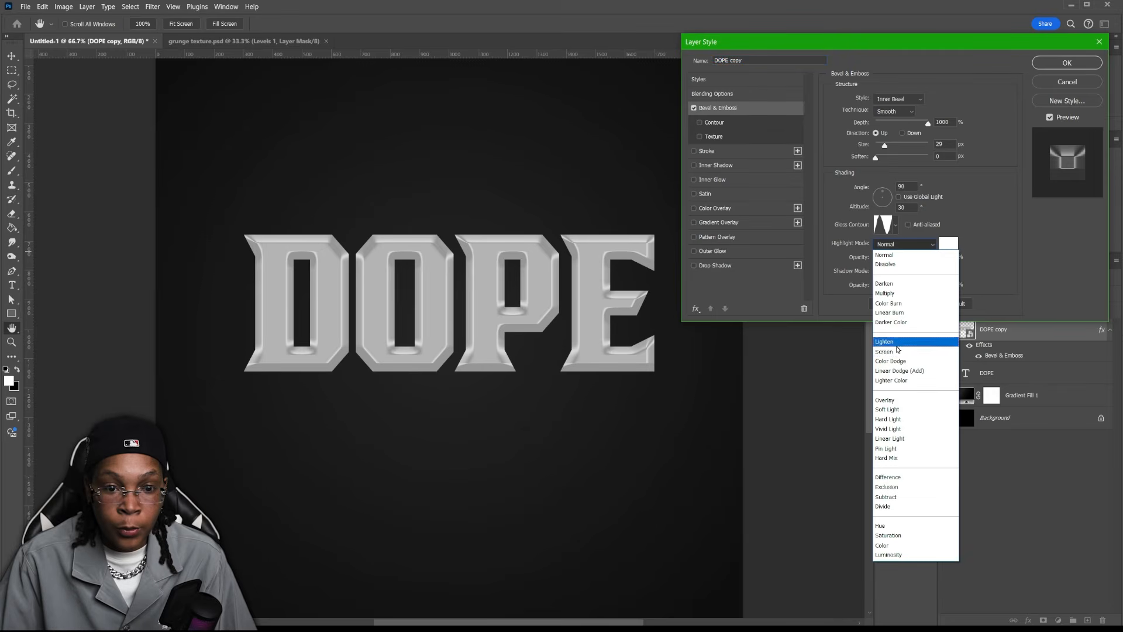
{"action": "left_click", "coordinate": [897, 351]}
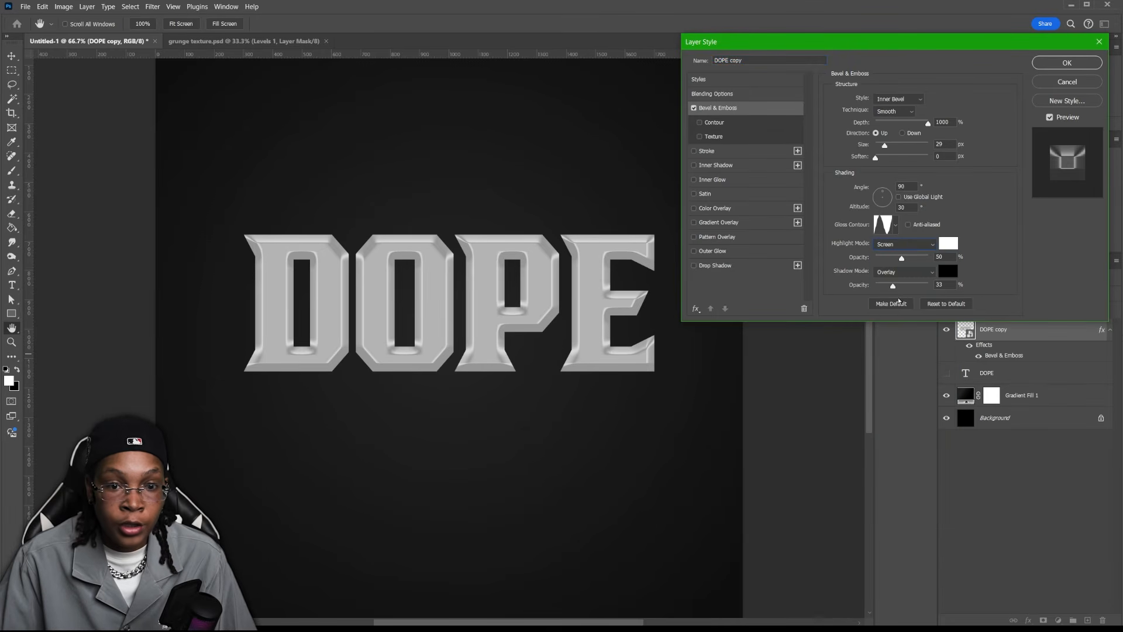
{"action": "left_click", "coordinate": [930, 273]}
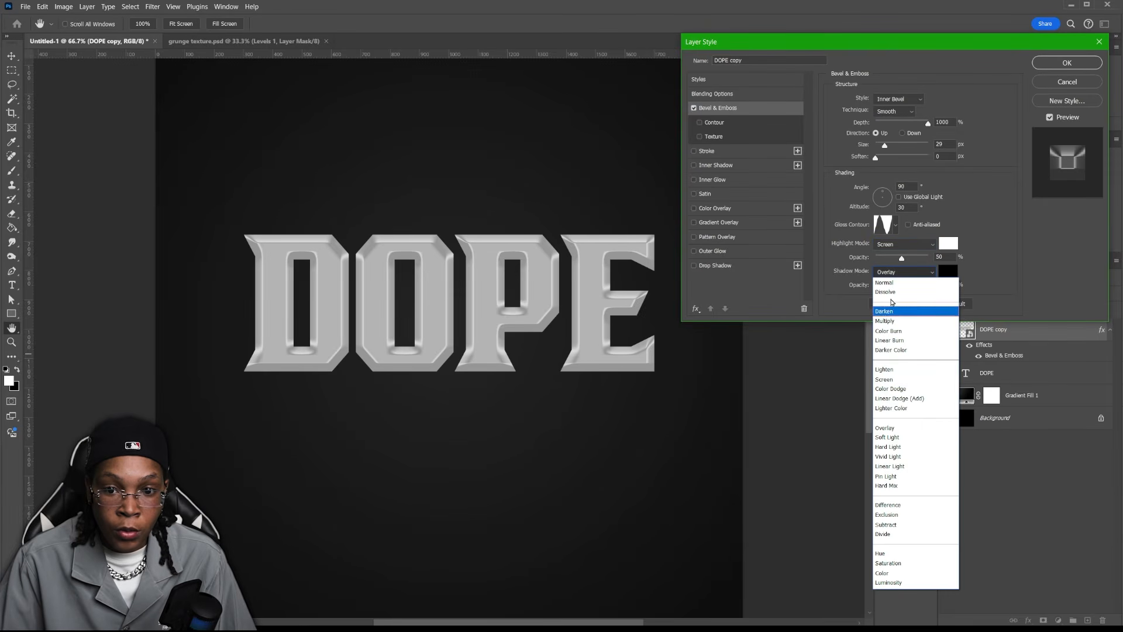
{"action": "left_click", "coordinate": [902, 321]}
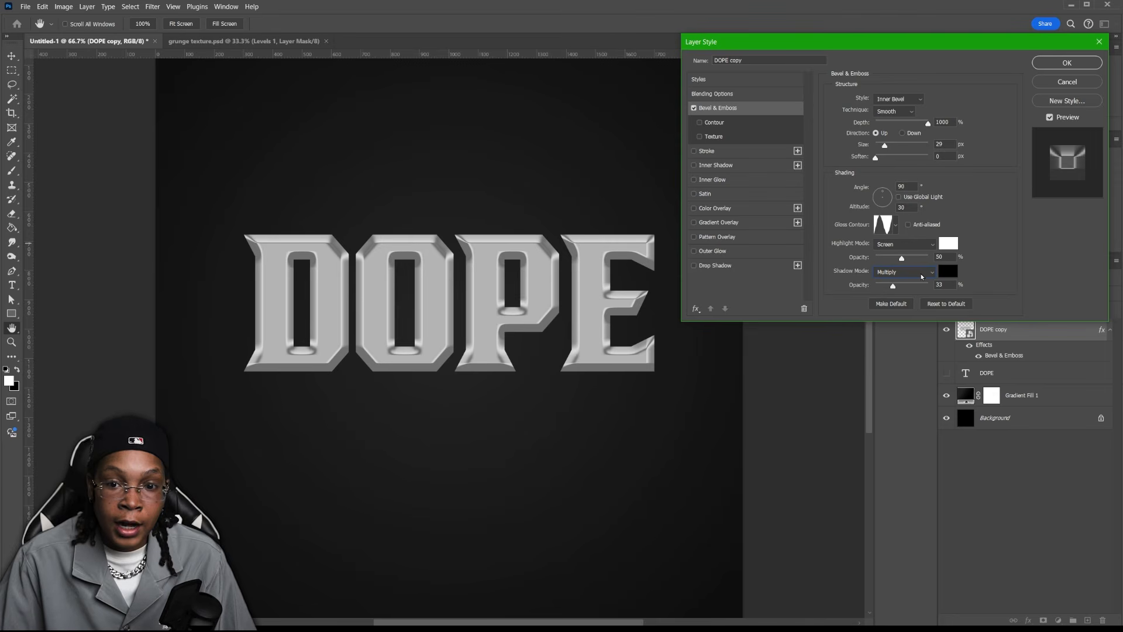
{"action": "scroll", "coordinate": [921, 276], "scroll_direction": "down", "scroll_amount": 14}
{"action": "left_click", "coordinate": [892, 273]}
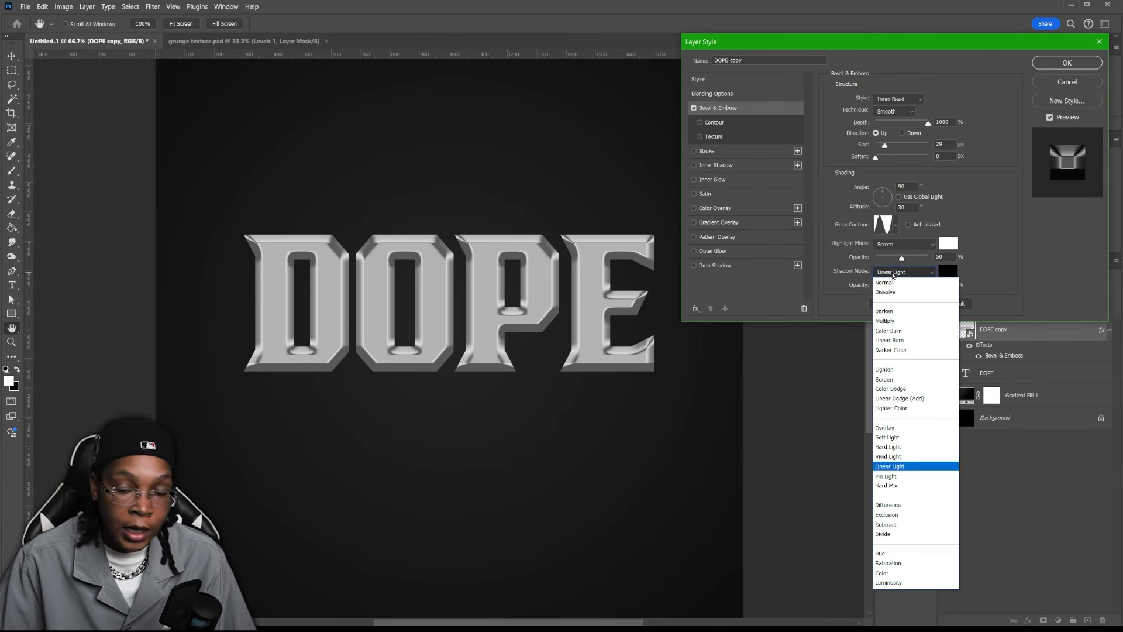
{"action": "left_click", "coordinate": [888, 321]}
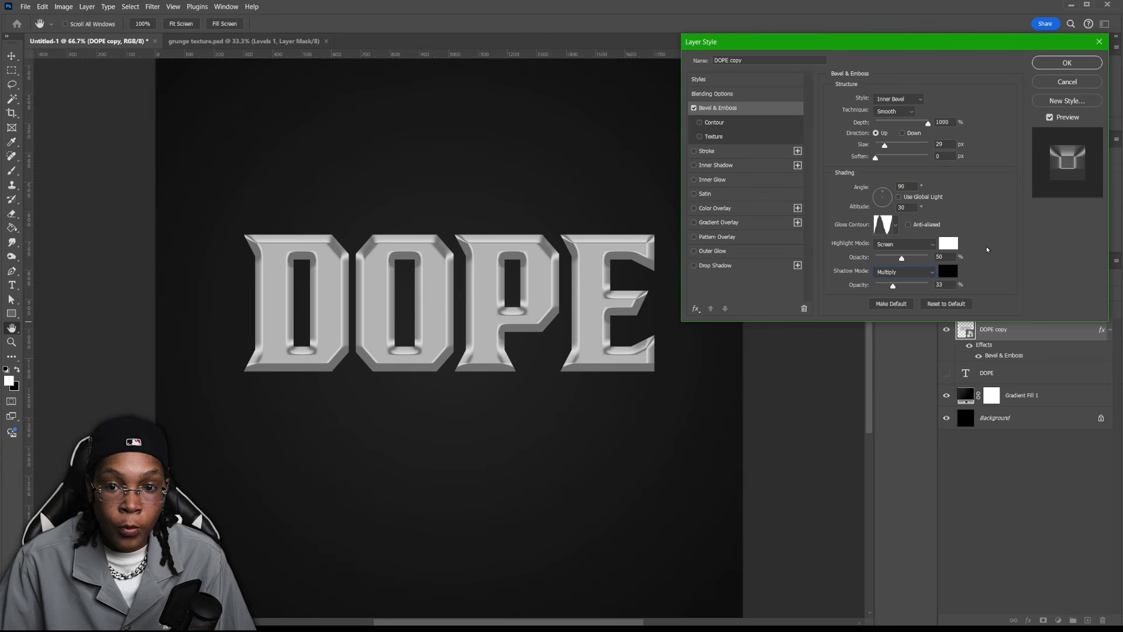
Apply the bevel, duplicate the DOPE copy layer and clear the duplicate's layer style.
{"action": "left_click", "coordinate": [1067, 62]}
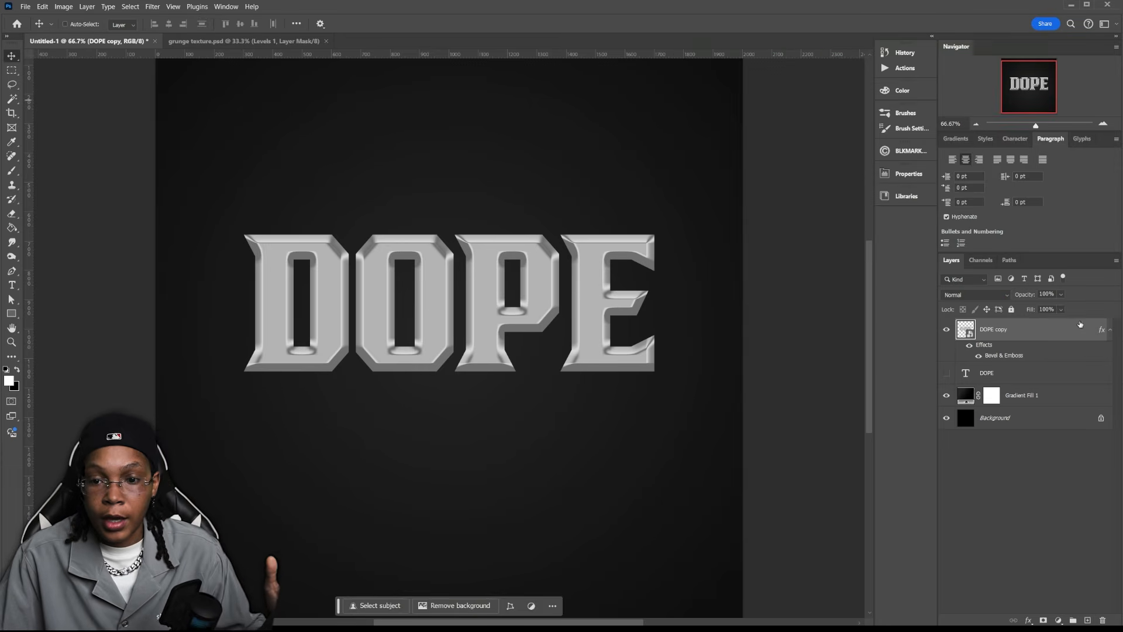
{"action": "left_click", "coordinate": [1110, 329]}
{"action": "key", "text": "ctrl+j"}
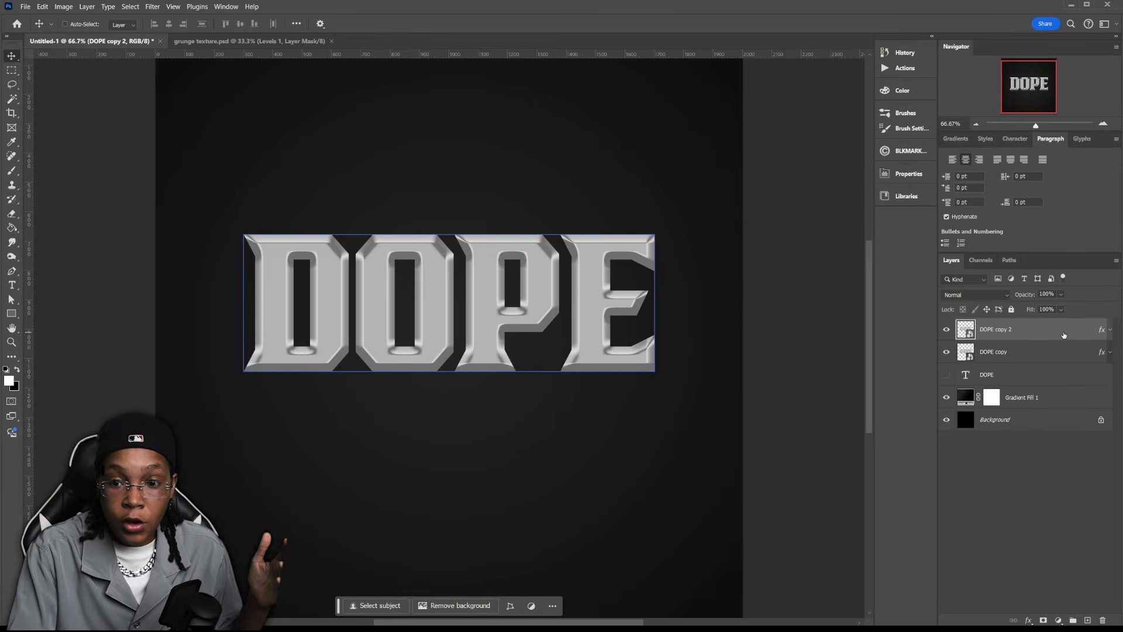
{"action": "right_click", "coordinate": [1030, 335]}
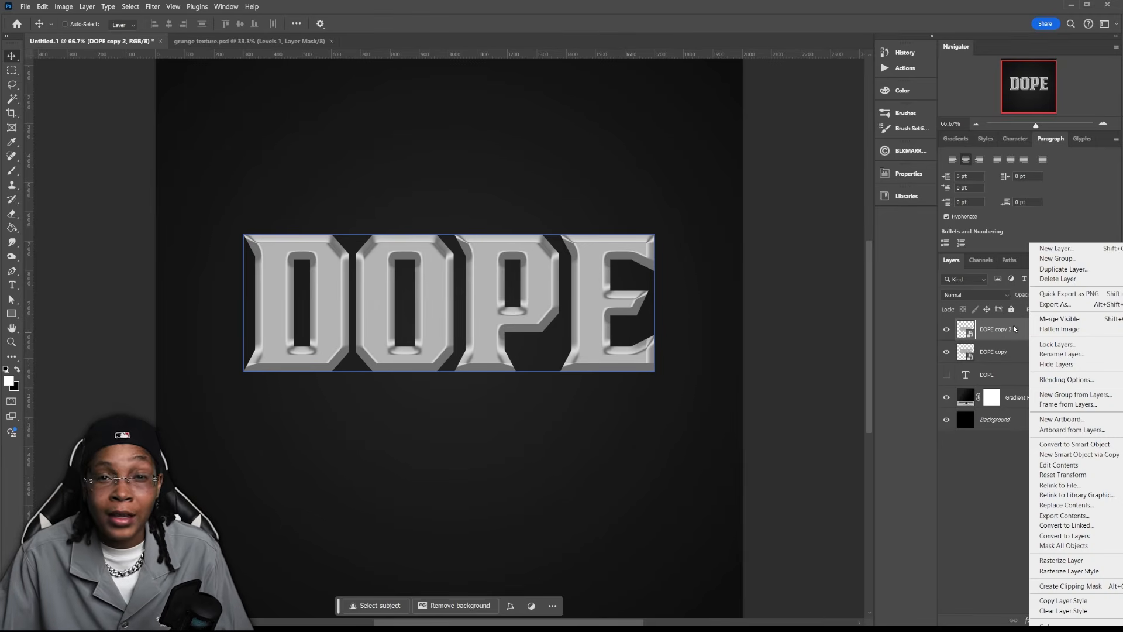
{"action": "left_click", "coordinate": [1057, 608]}
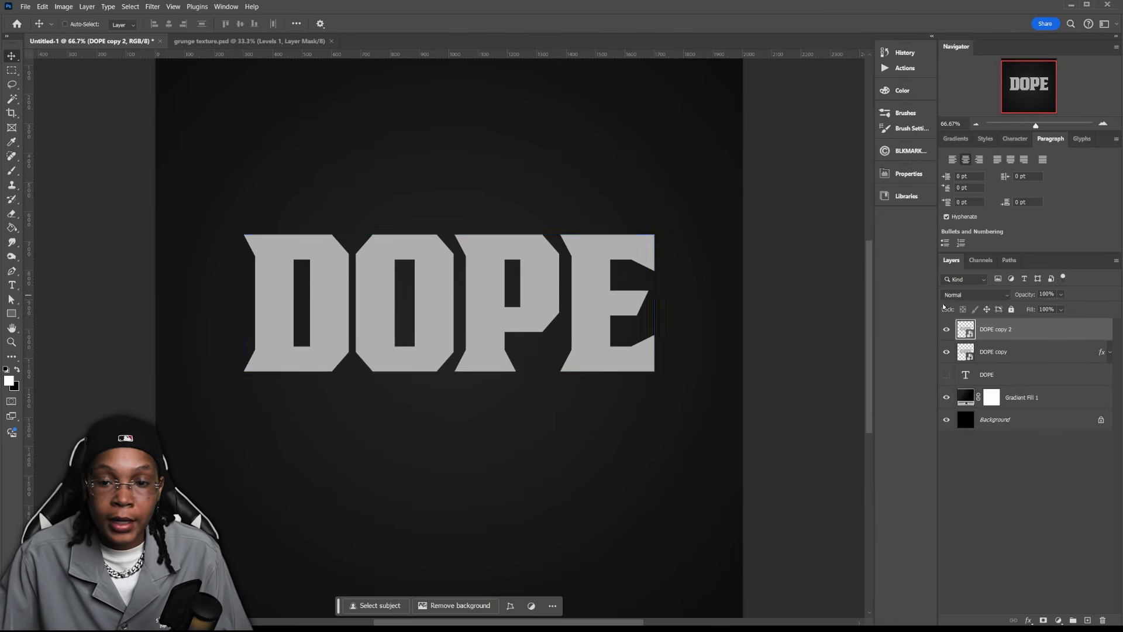
Set the fill opacity of the DOPE copy 2 layer to 0% in its blending options.
{"action": "double_click", "coordinate": [1042, 333]}
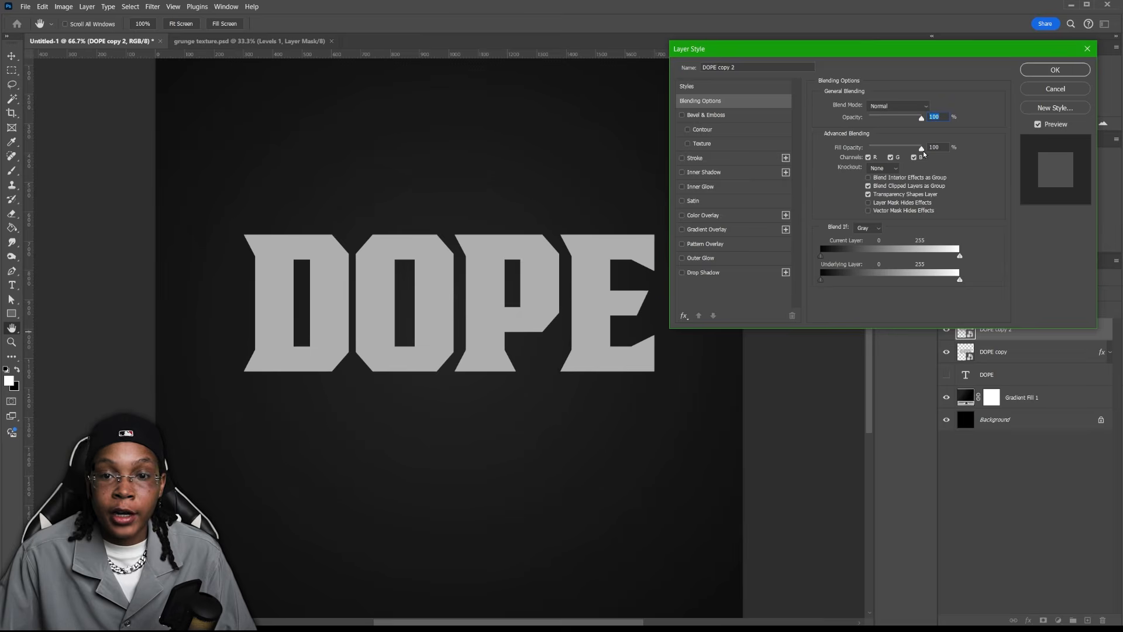
{"action": "left_click_drag", "start_coordinate": [909, 151], "coordinate": [853, 151]}
{"action": "left_click_drag", "start_coordinate": [952, 51], "coordinate": [767, 69]}
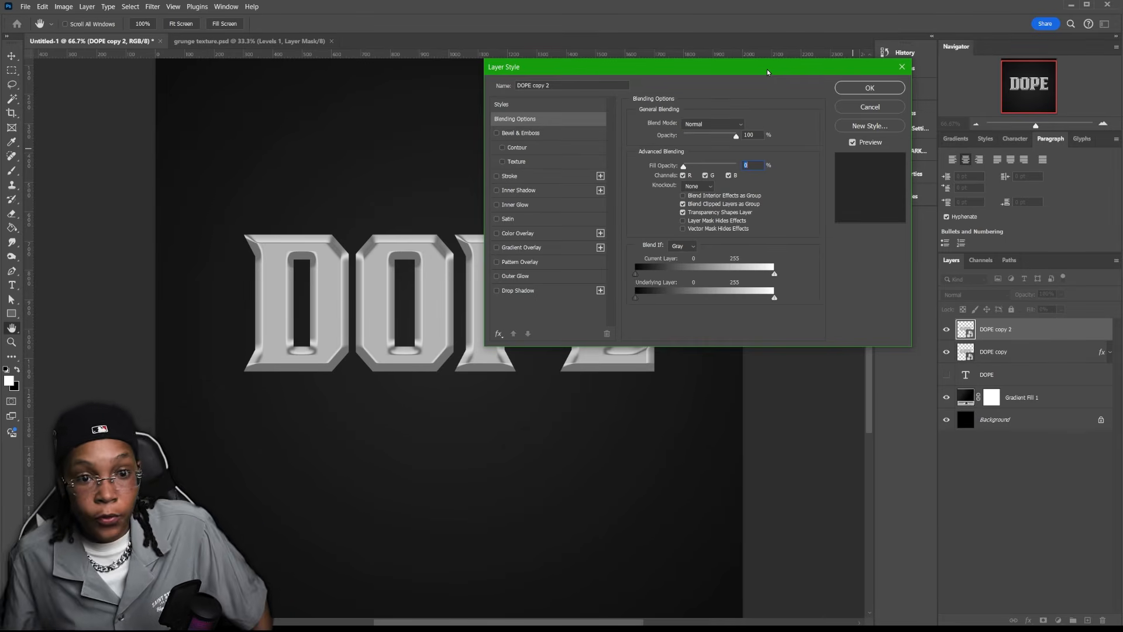
{"action": "left_click_drag", "start_coordinate": [684, 167], "coordinate": [636, 149]}
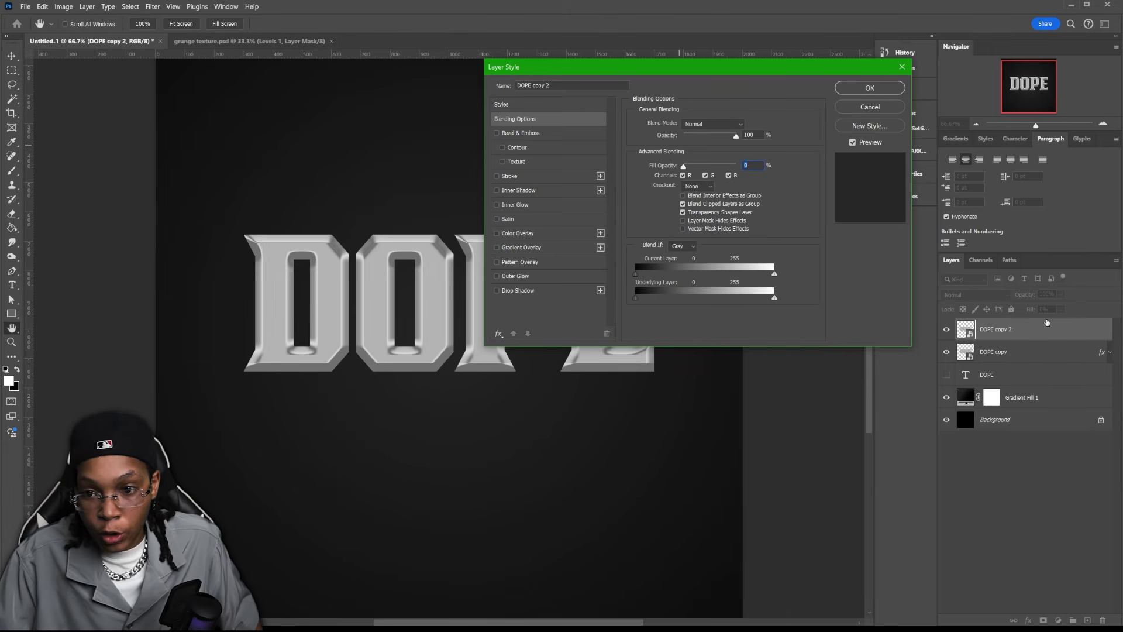
{"action": "left_click_drag", "start_coordinate": [803, 72], "coordinate": [976, 63]}
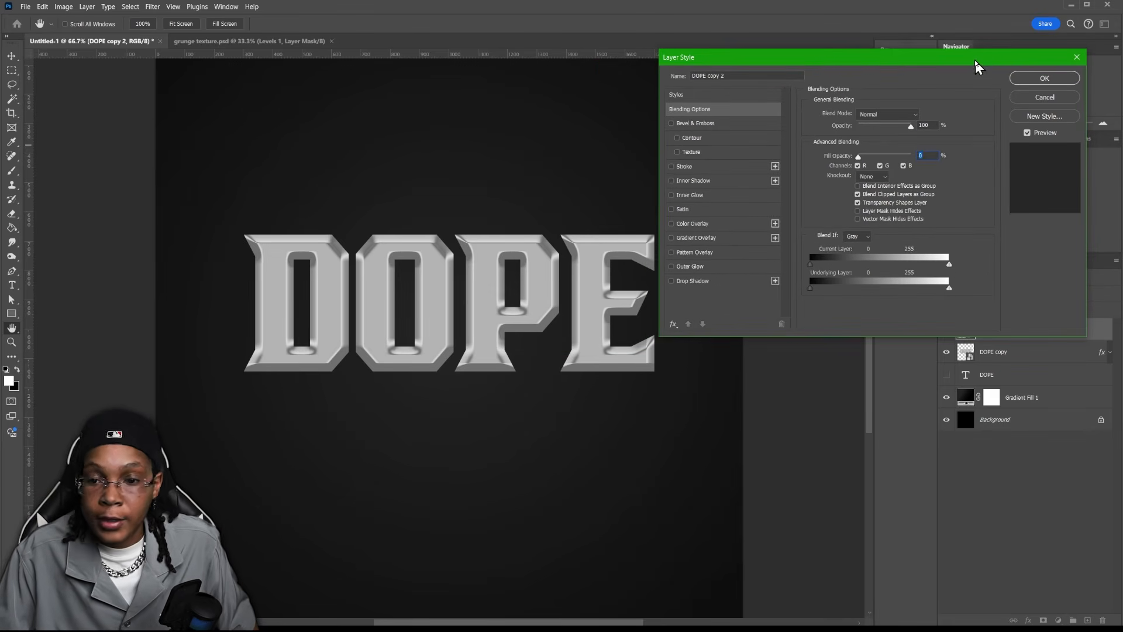
Add a 16 px Stroke effect to the DOPE copy 2 layer with Gradient as its fill type.
{"action": "left_click", "coordinate": [725, 164]}
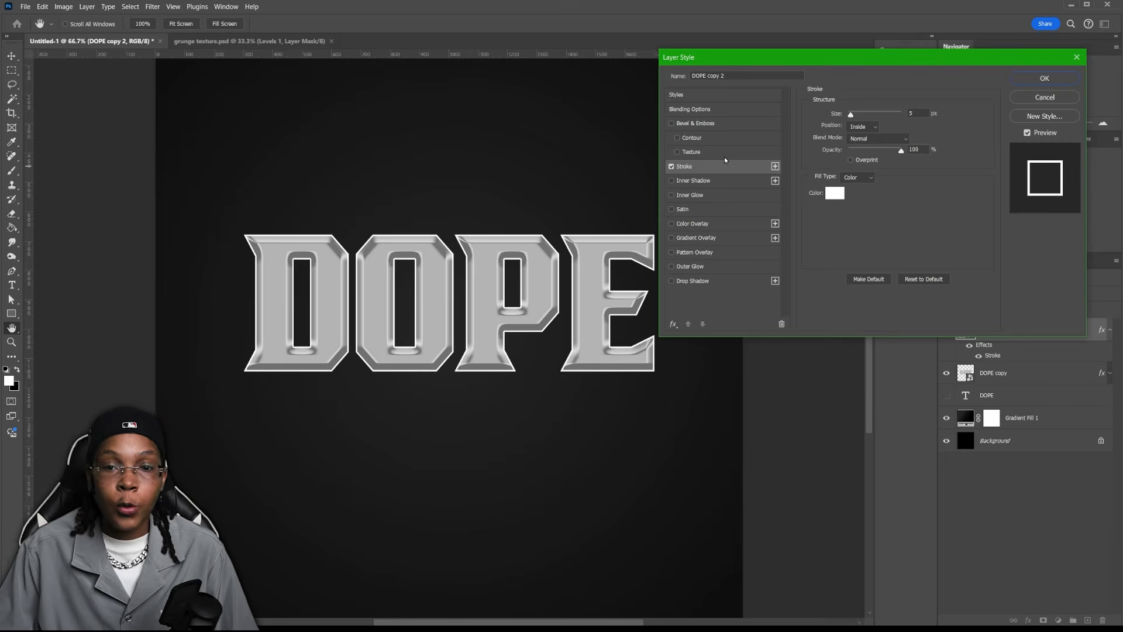
{"action": "mouse_move", "coordinate": [862, 114]}
{"action": "left_mouse_down"}
{"action": "mouse_move", "coordinate": [872, 114]}
{"action": "mouse_move", "coordinate": [856, 115]}
{"action": "left_mouse_up"}
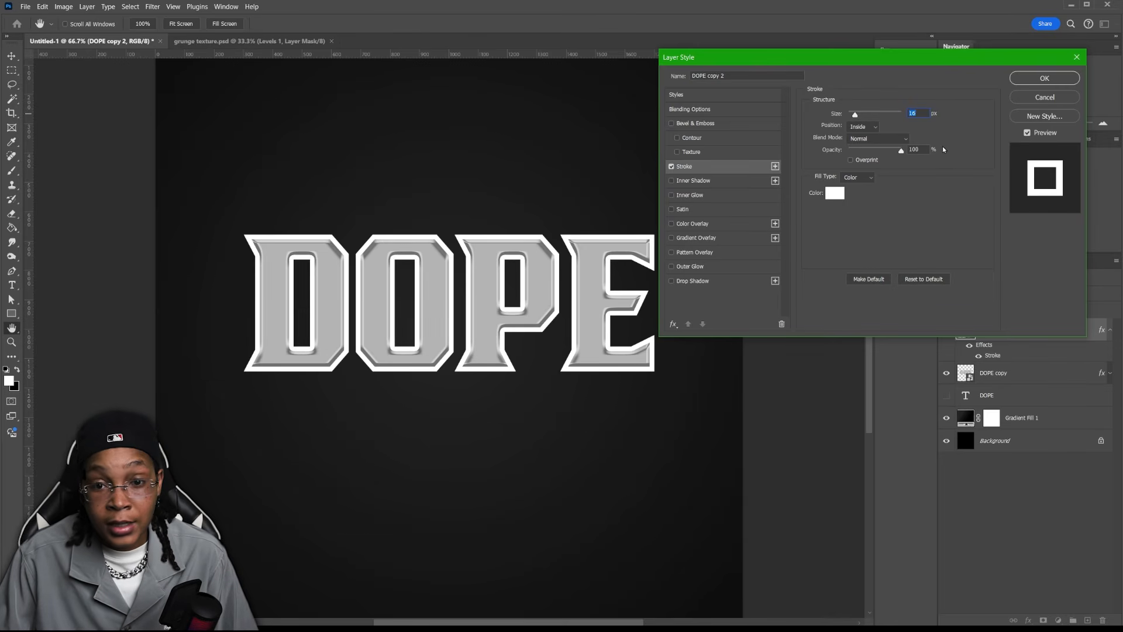
{"action": "left_click", "coordinate": [858, 178]}
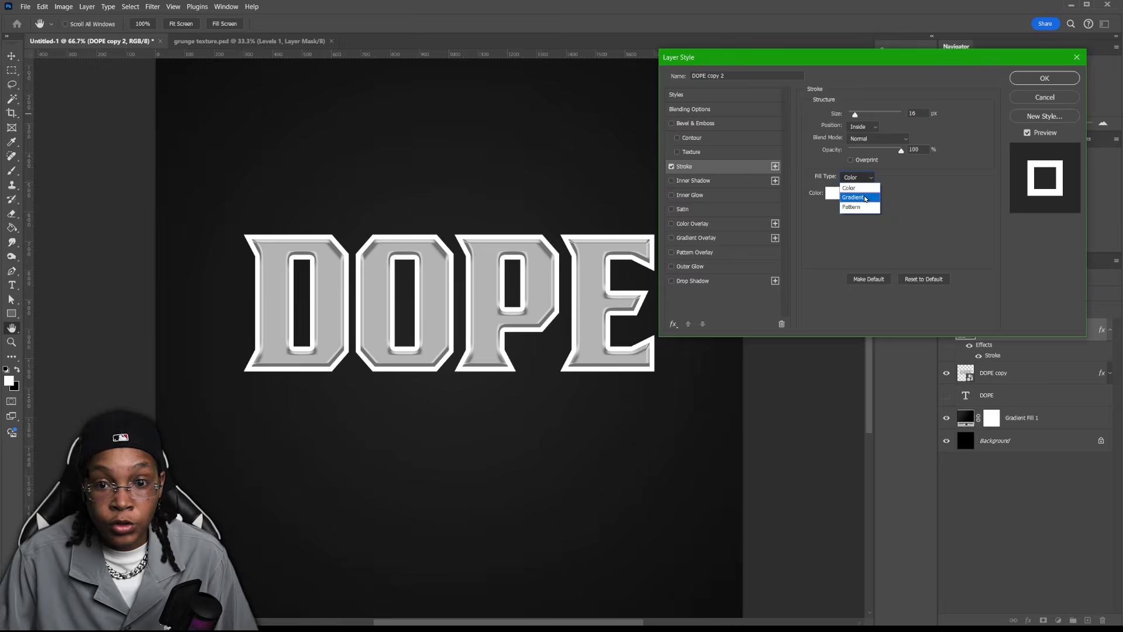
{"action": "left_click", "coordinate": [865, 198]}
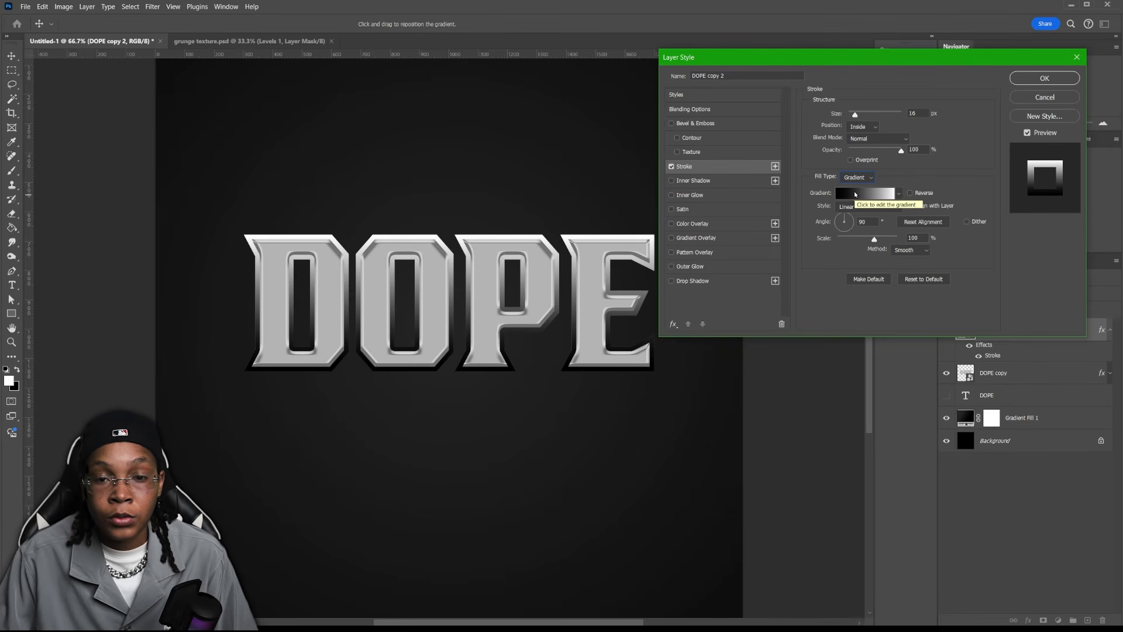
Base the stroke gradient on the Gray_13 preset and set its first color stop to 808080.
{"action": "left_click", "coordinate": [854, 196]}
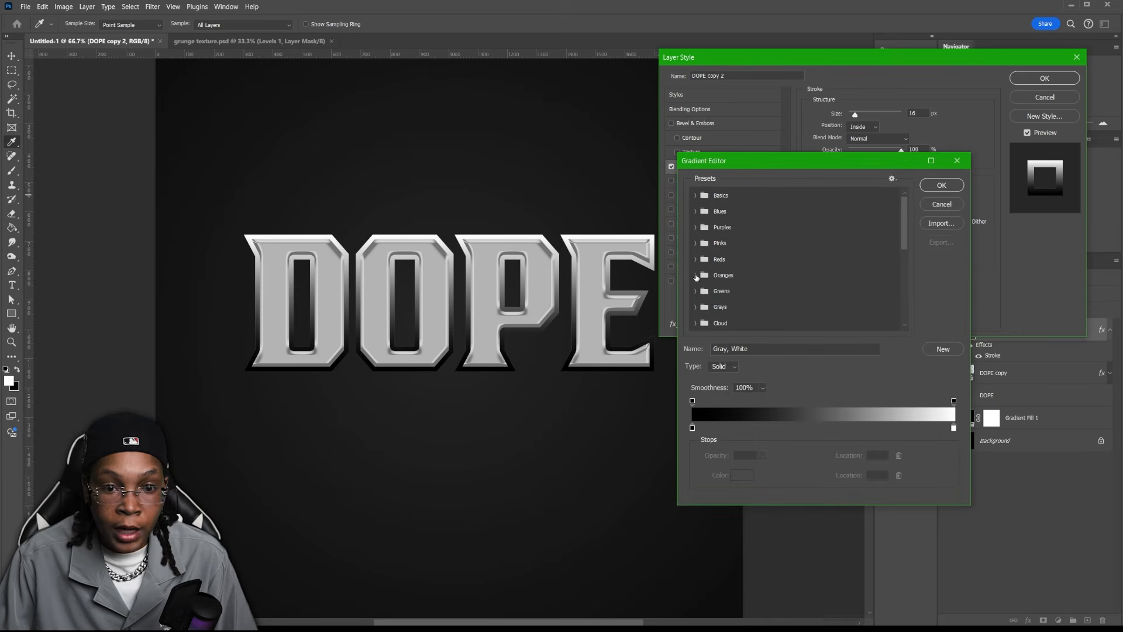
{"action": "left_click", "coordinate": [696, 307]}
{"action": "scroll", "coordinate": [848, 238], "scroll_direction": "down", "scroll_amount": 2}
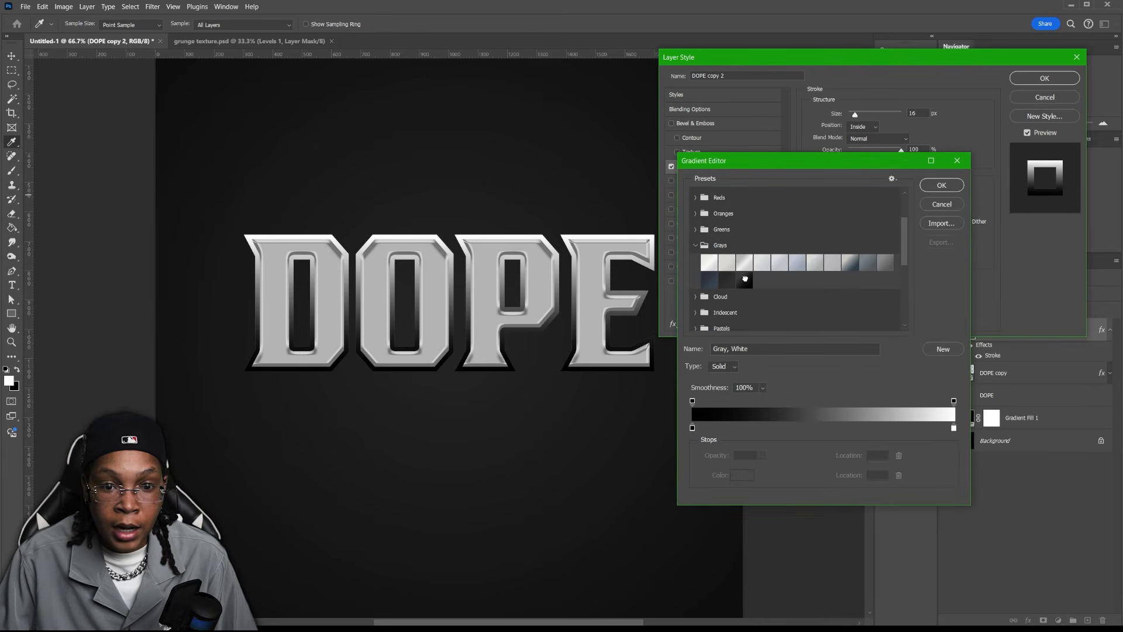
{"action": "left_click", "coordinate": [746, 279]}
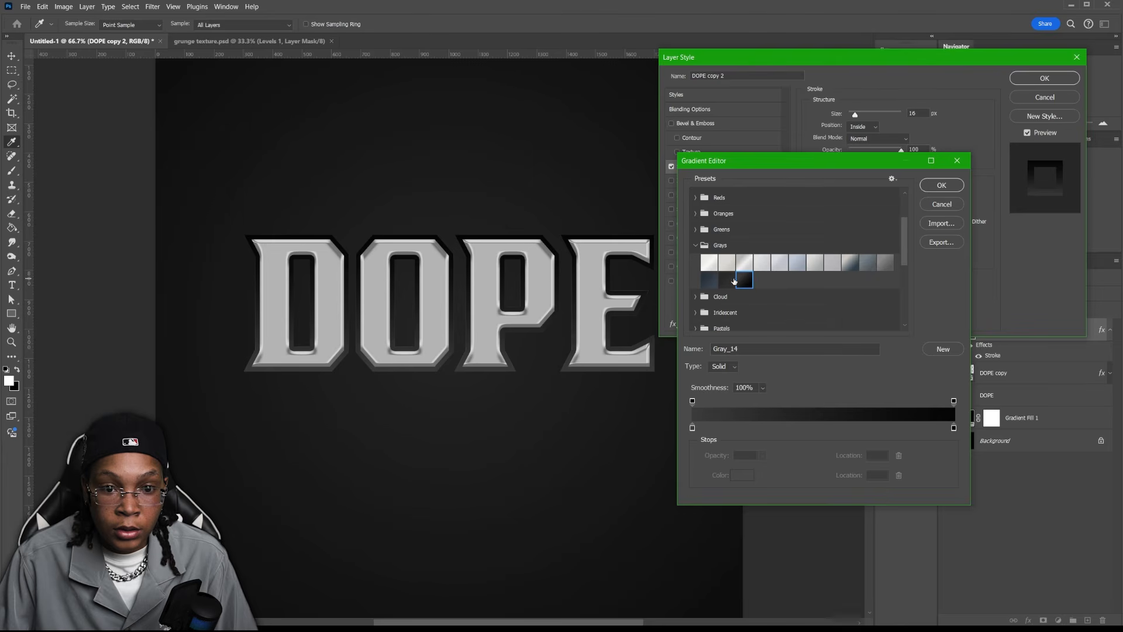
{"action": "left_click", "coordinate": [728, 281]}
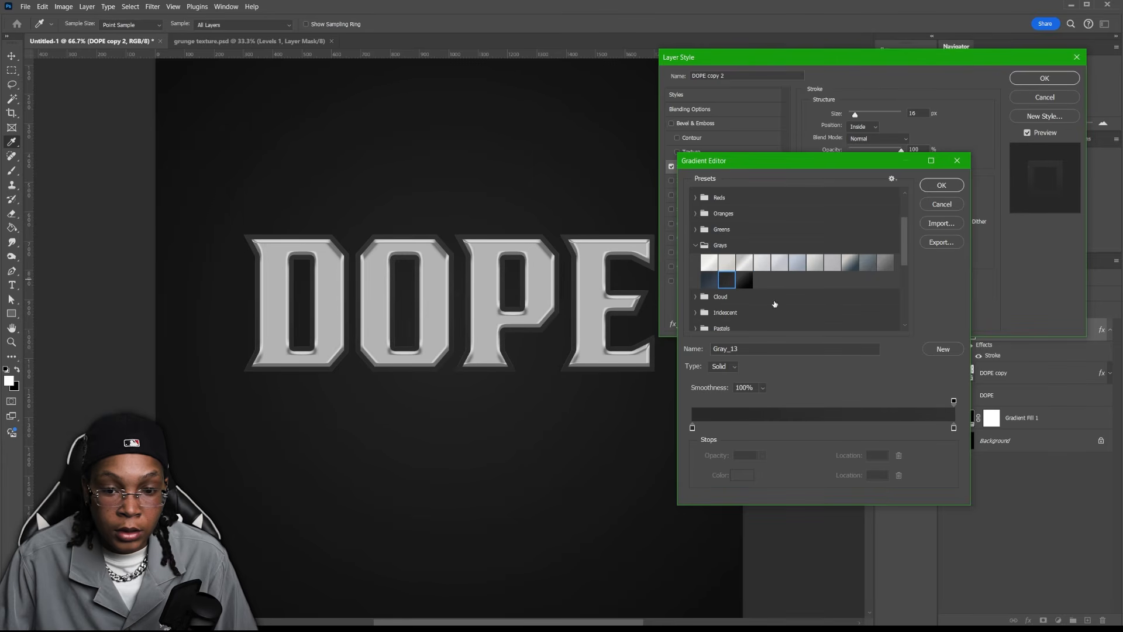
{"action": "left_click", "coordinate": [693, 429]}
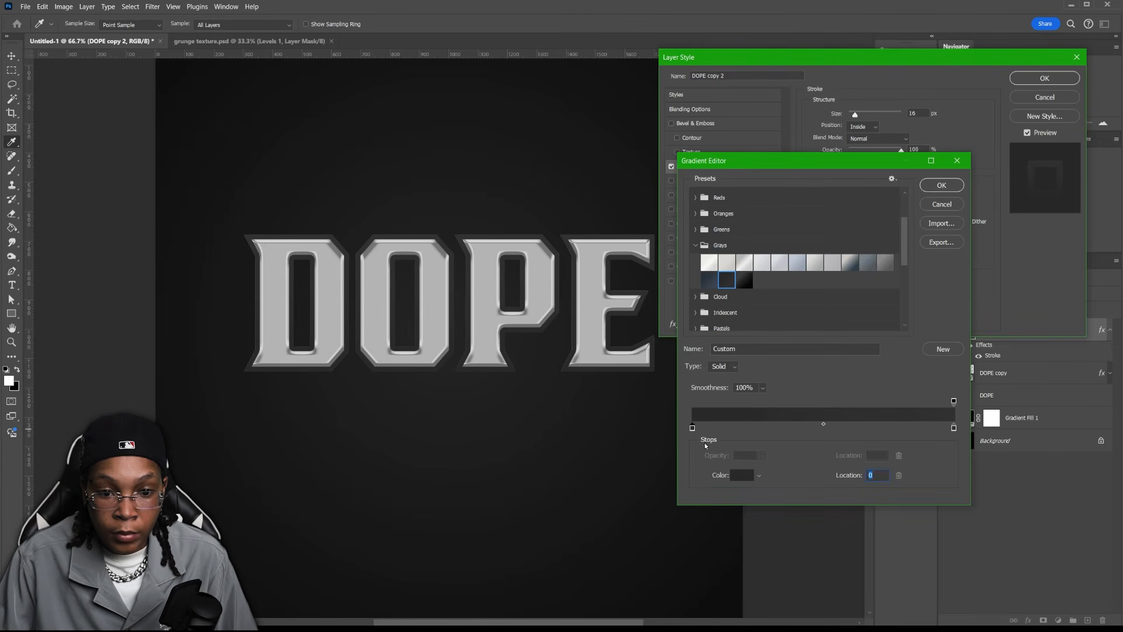
{"action": "left_click", "coordinate": [744, 474]}
{"action": "type", "text": "808080"}
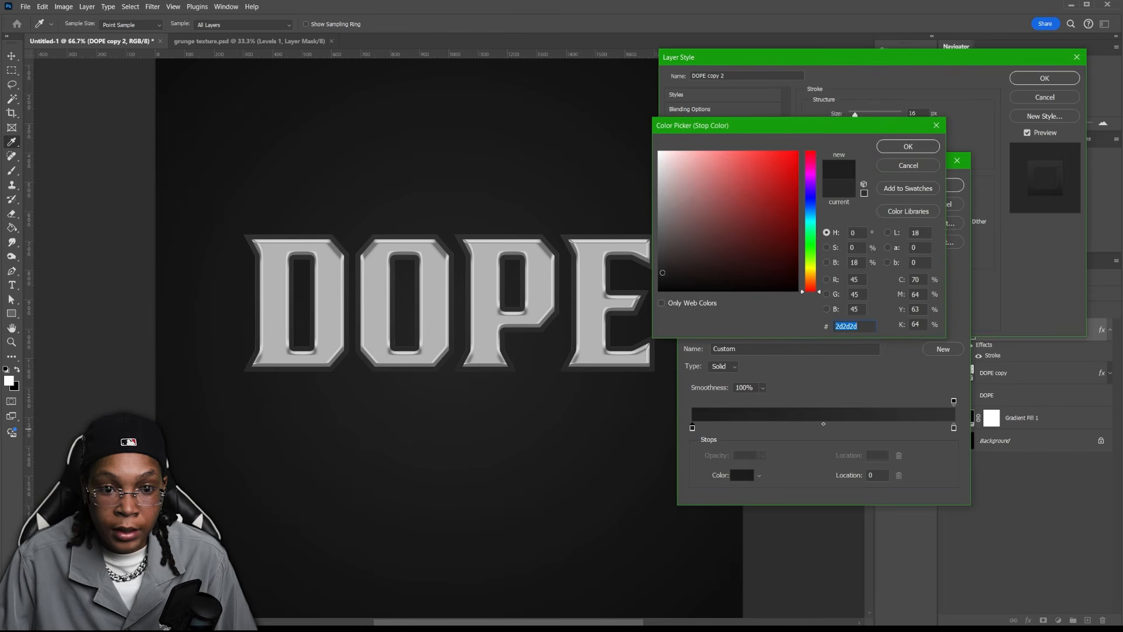
{"action": "key", "text": "Return"}
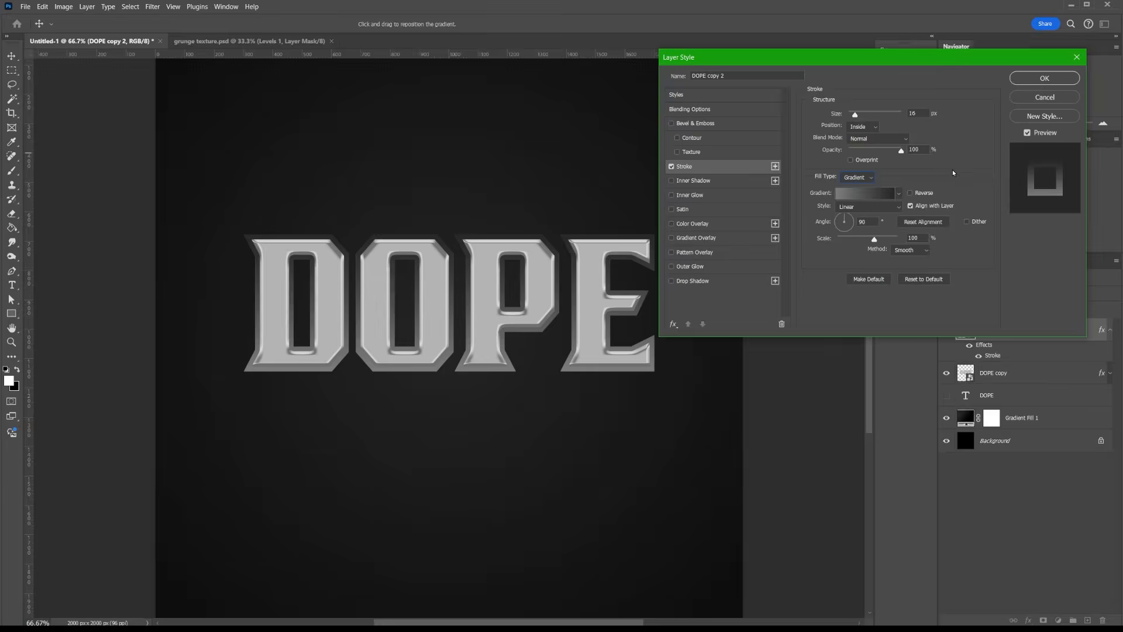
Set the stroke's gradient style to Reflected and its size to 10 px.
{"action": "left_click", "coordinate": [876, 206]}
{"action": "left_click", "coordinate": [866, 246]}
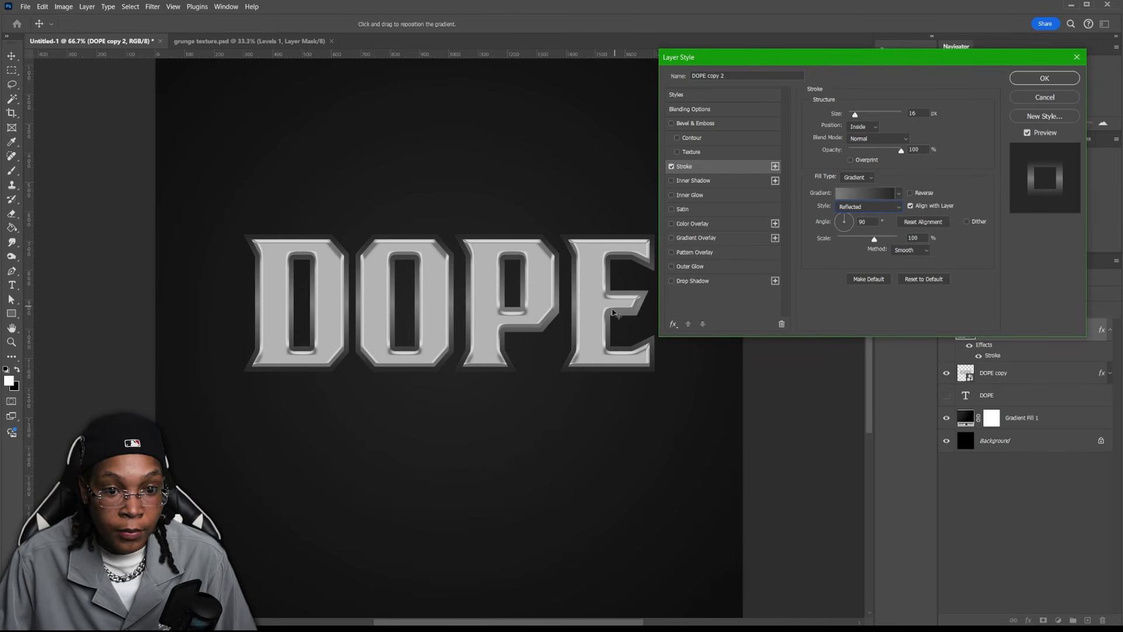
{"action": "left_click_drag", "start_coordinate": [854, 115], "coordinate": [855, 115]}
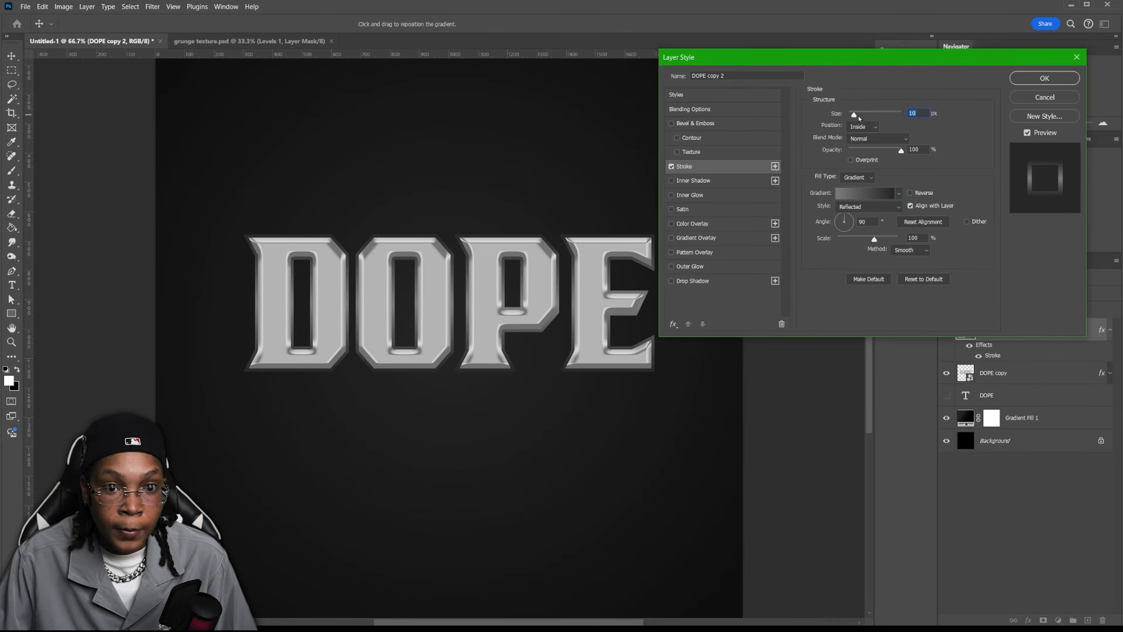
Add a Bevel & Emboss effect to the DOPE copy 2 layer with the Stroke Emboss style and a size of 10 px.
{"action": "left_click", "coordinate": [721, 123]}
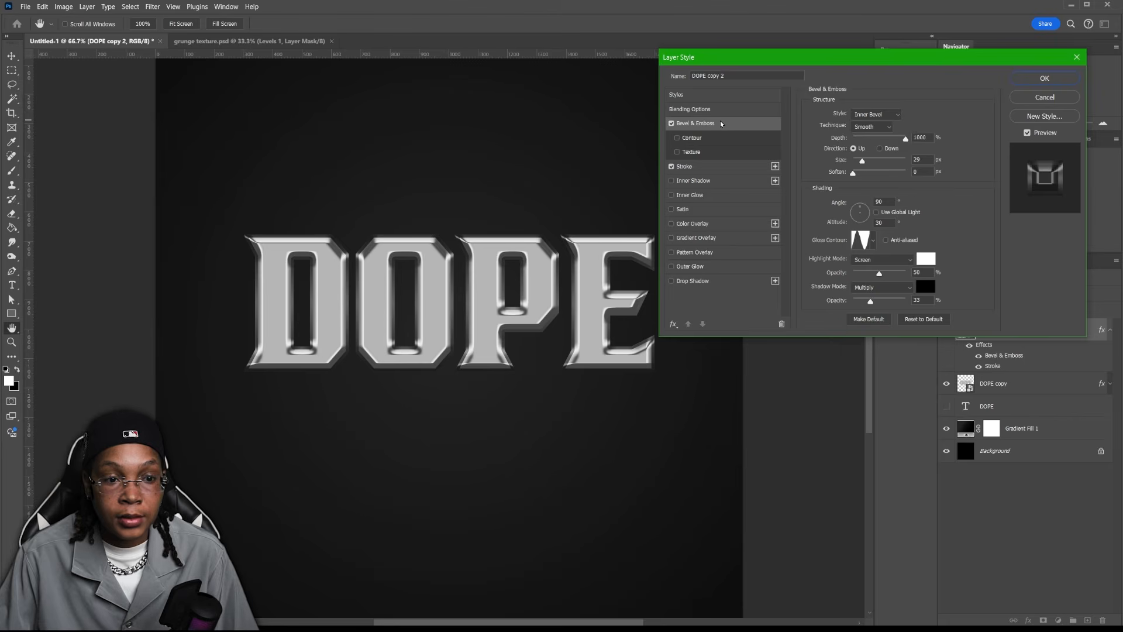
{"action": "left_click_drag", "start_coordinate": [895, 62], "coordinate": [877, 85]}
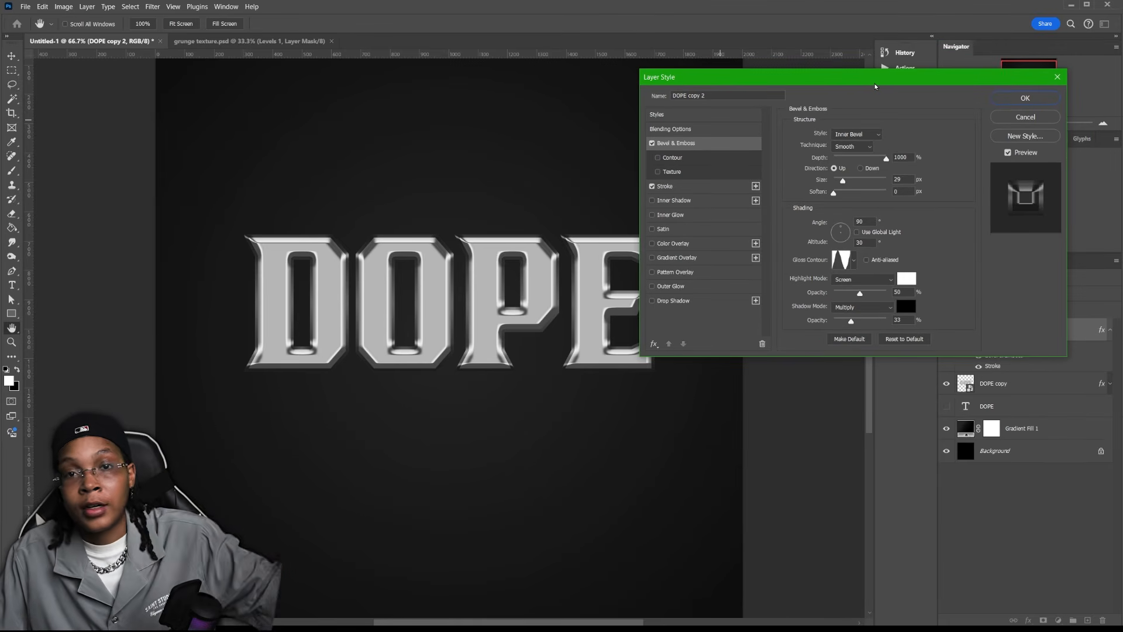
{"action": "left_click", "coordinate": [857, 134]}
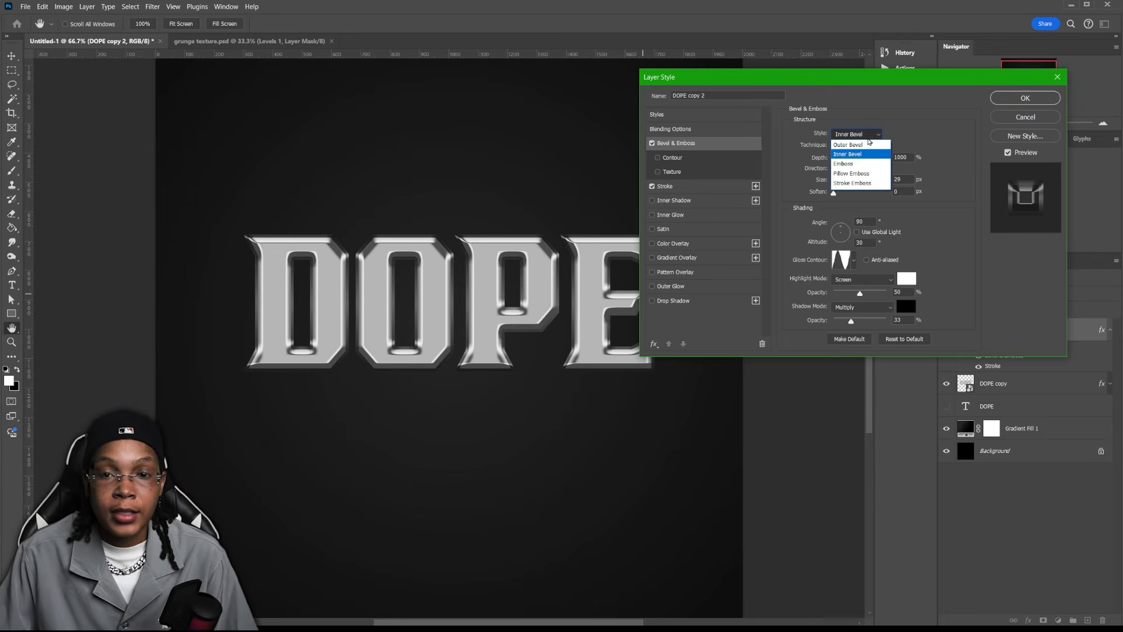
{"action": "left_click", "coordinate": [864, 185]}
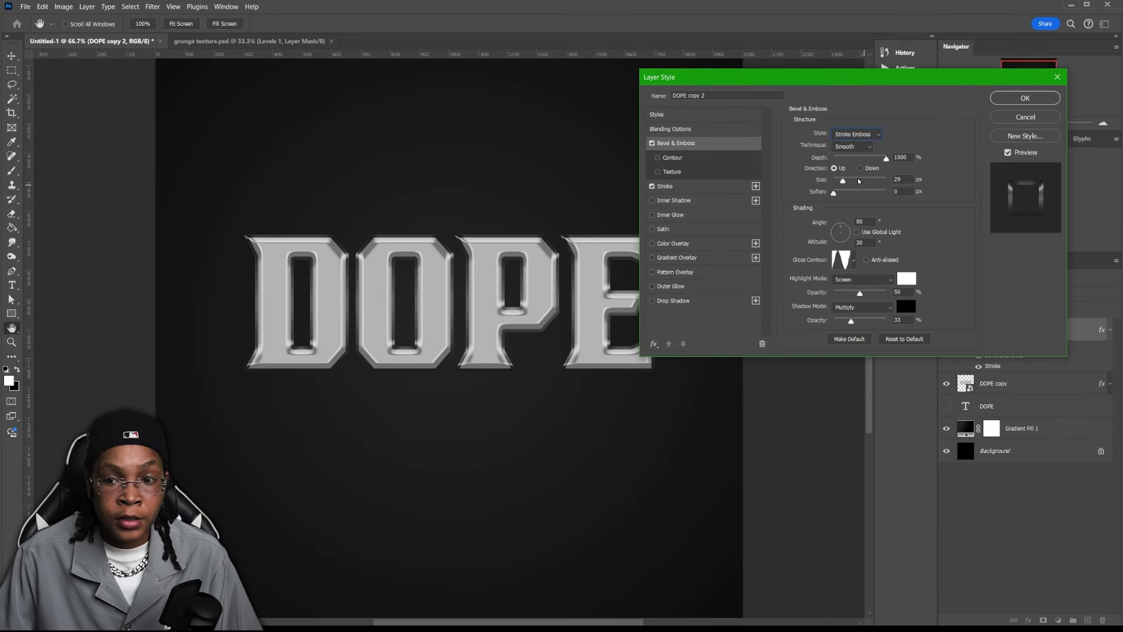
{"action": "mouse_move", "coordinate": [842, 183]}
{"action": "left_mouse_down"}
{"action": "mouse_move", "coordinate": [883, 192]}
{"action": "mouse_move", "coordinate": [840, 199]}
{"action": "left_mouse_up"}
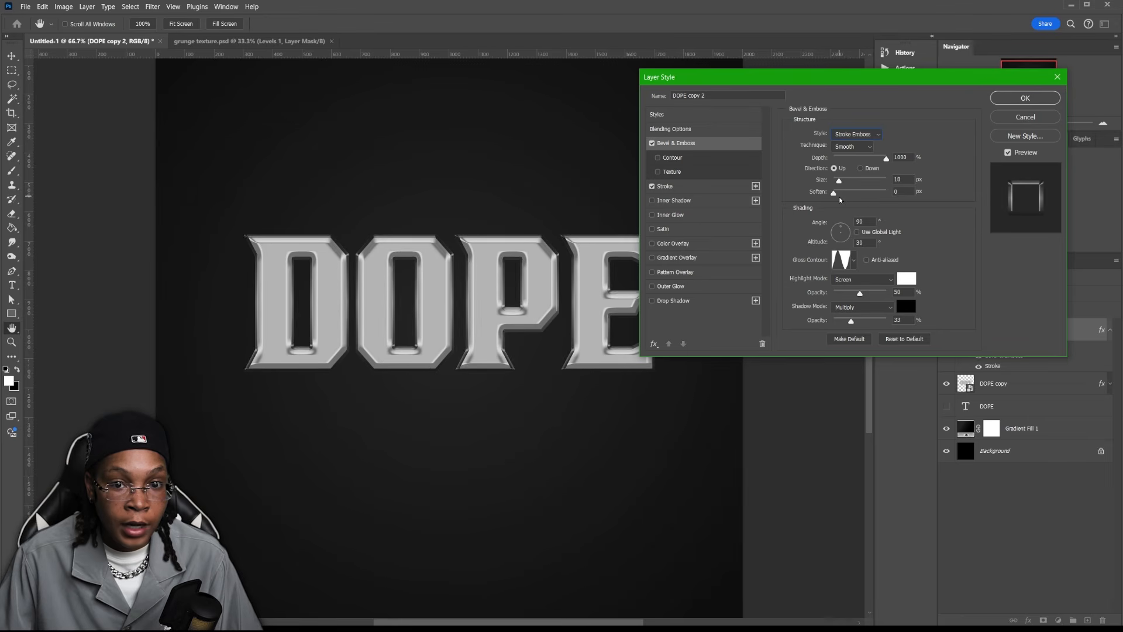
{"action": "left_click_drag", "start_coordinate": [840, 196], "coordinate": [839, 196]}
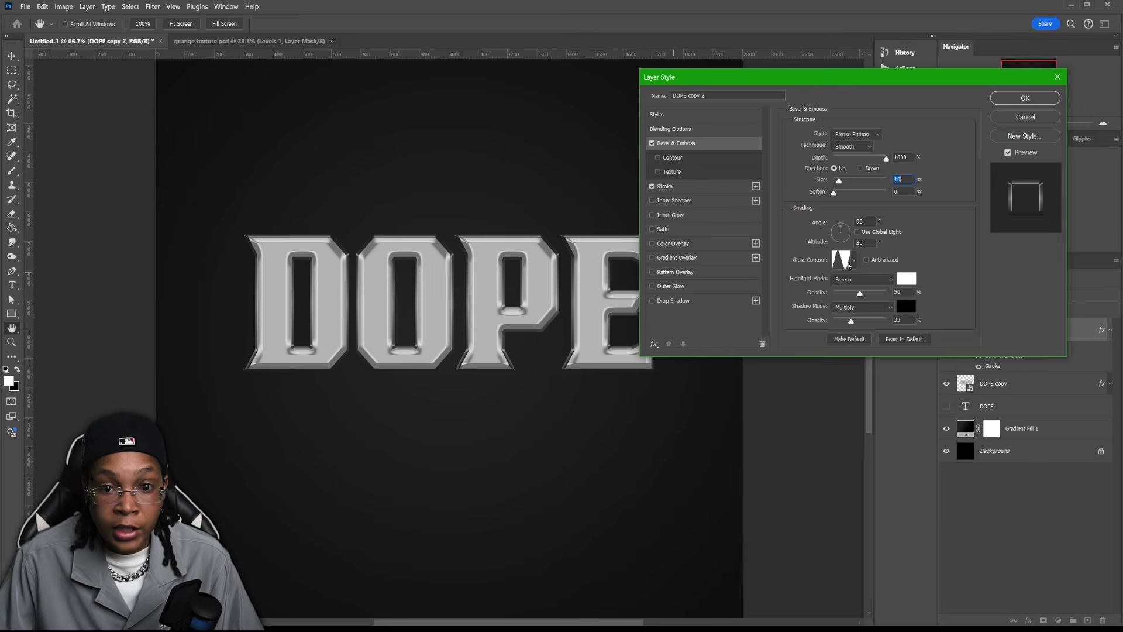
Set the stroke bevel's gloss contour to the double ring preset, keep fill opacity at 0% and apply the layer style.
{"action": "left_click", "coordinate": [854, 261]}
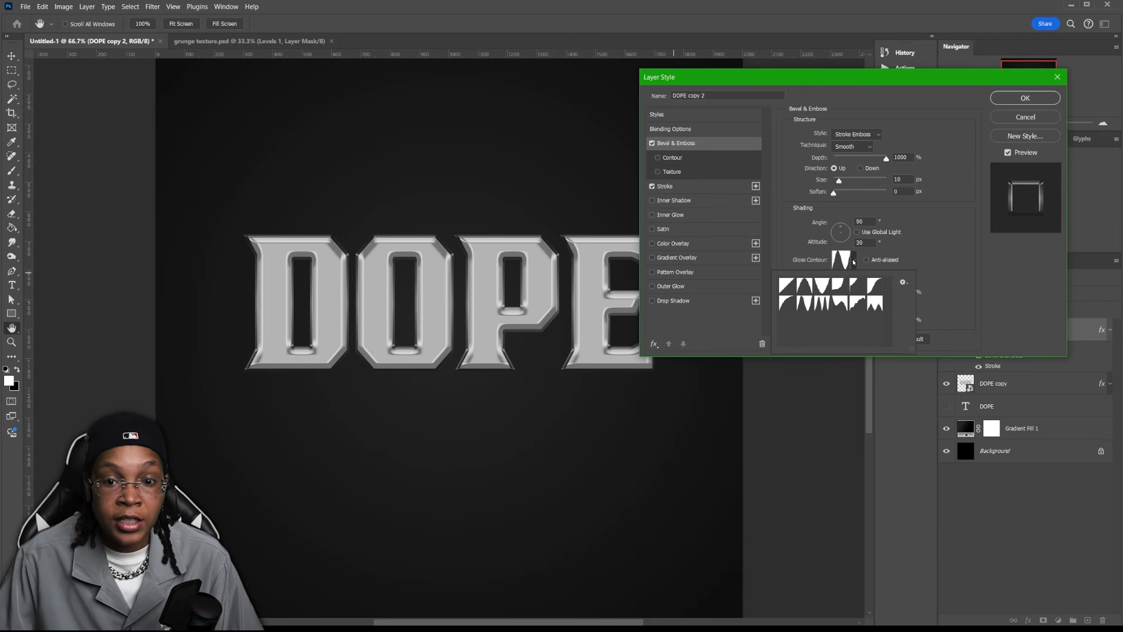
{"action": "left_click", "coordinate": [823, 303]}
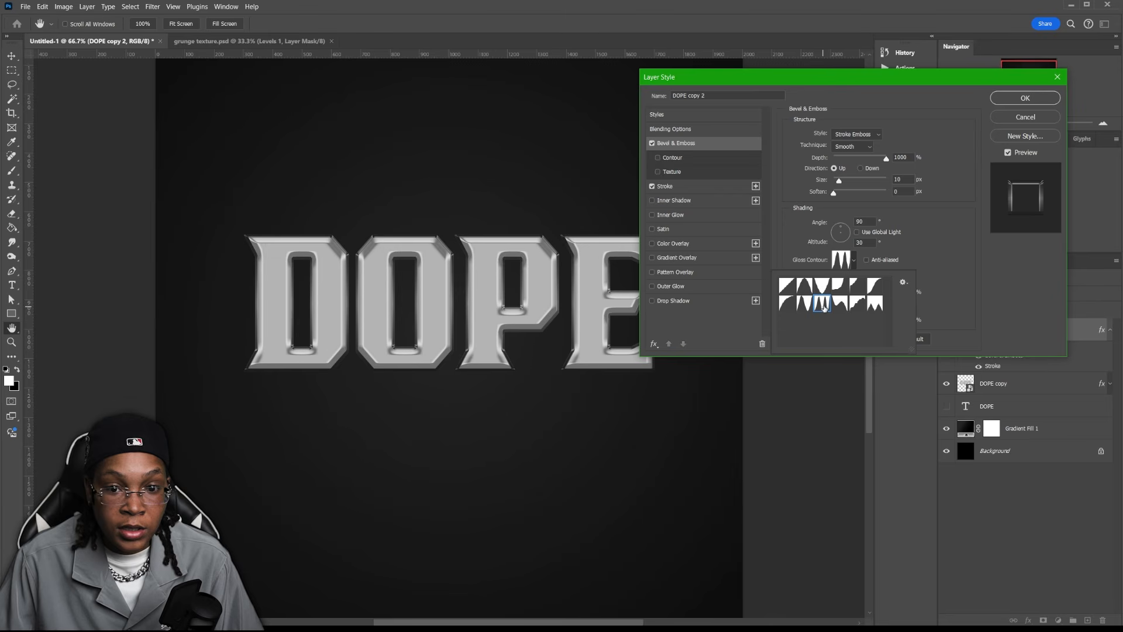
{"action": "left_click", "coordinate": [752, 275]}
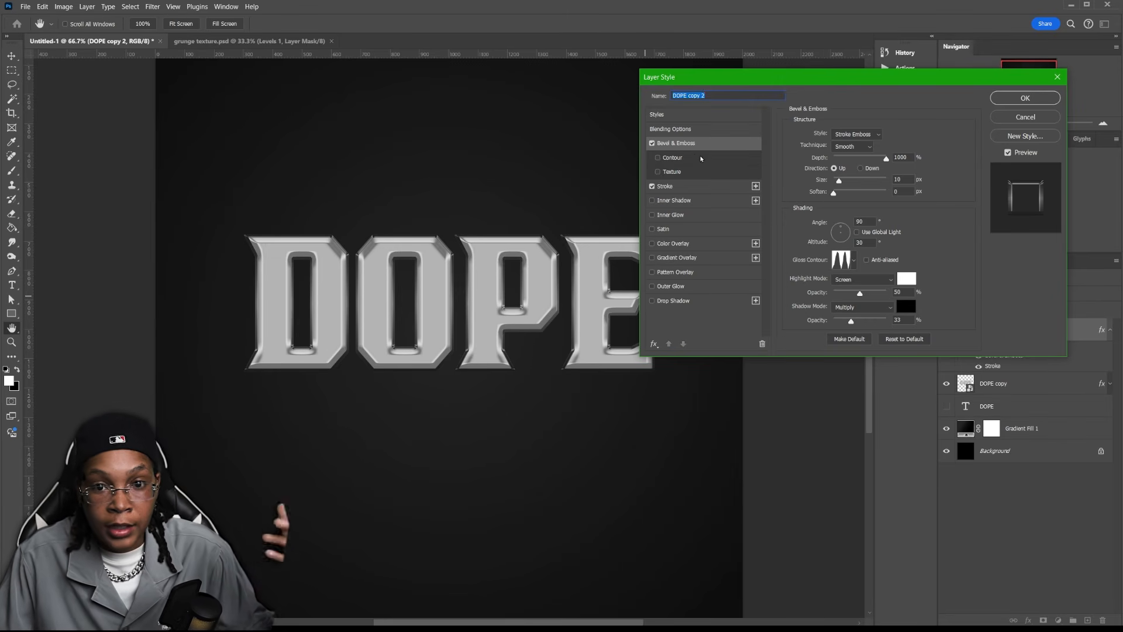
{"action": "left_click", "coordinate": [700, 130]}
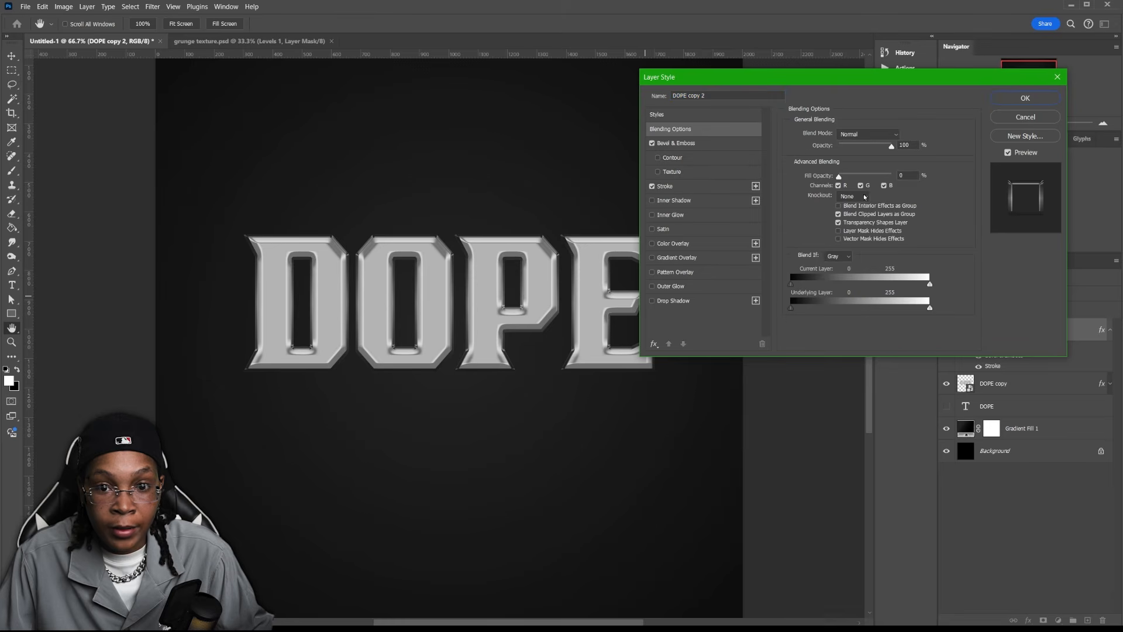
{"action": "mouse_move", "coordinate": [840, 176]}
{"action": "left_mouse_down"}
{"action": "mouse_move", "coordinate": [932, 177]}
{"action": "mouse_move", "coordinate": [790, 176]}
{"action": "left_mouse_up"}
{"action": "left_click", "coordinate": [1025, 98]}
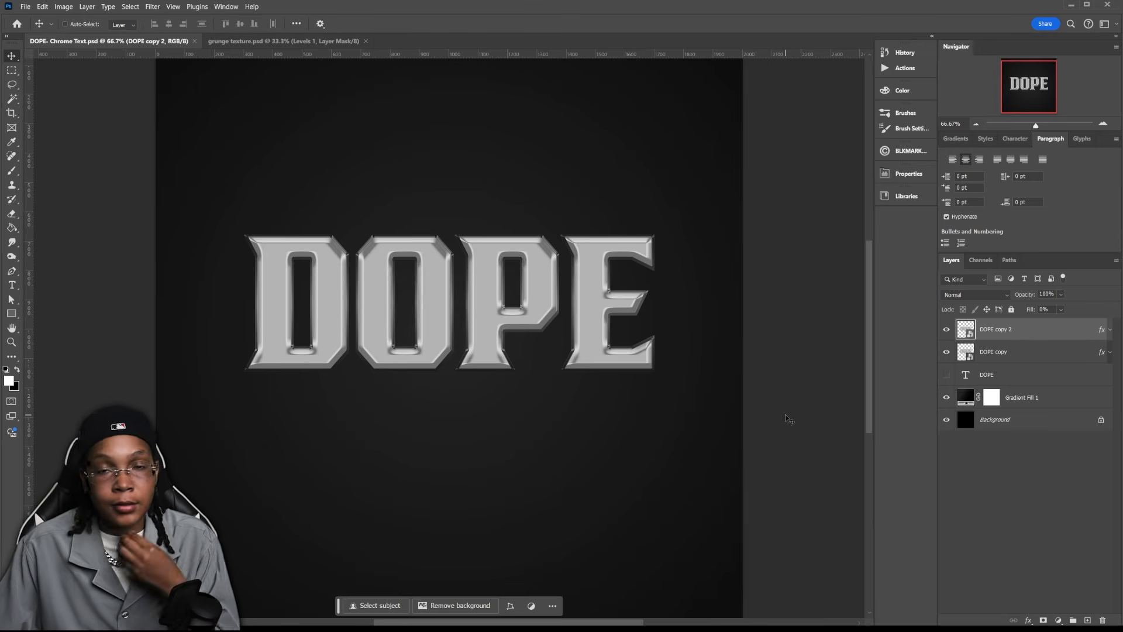
Duplicate the DOPE copy 2 layer and set the duplicate's stroke opacity to 0%.
{"action": "key", "text": "ctrl+j"}
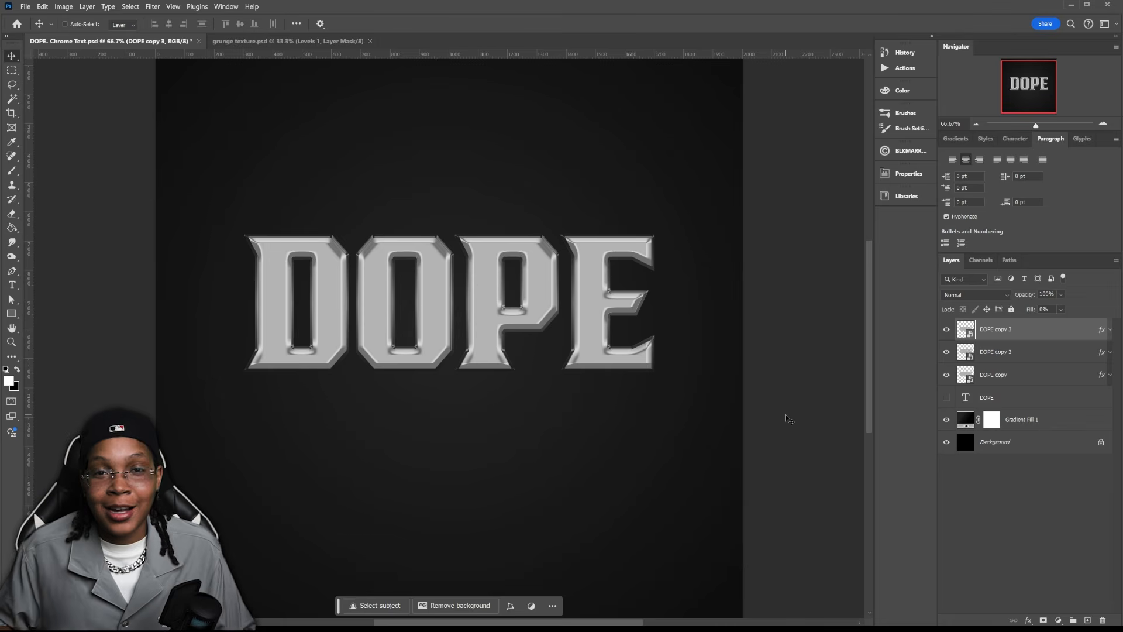
{"action": "double_click", "coordinate": [1028, 331]}
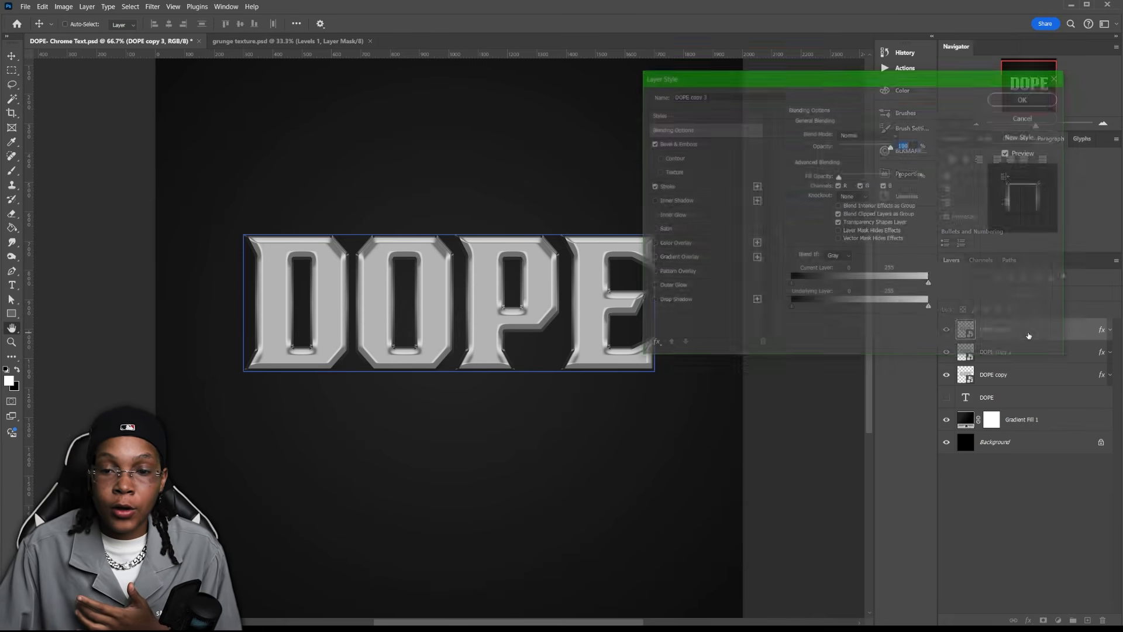
{"action": "left_click", "coordinate": [731, 186]}
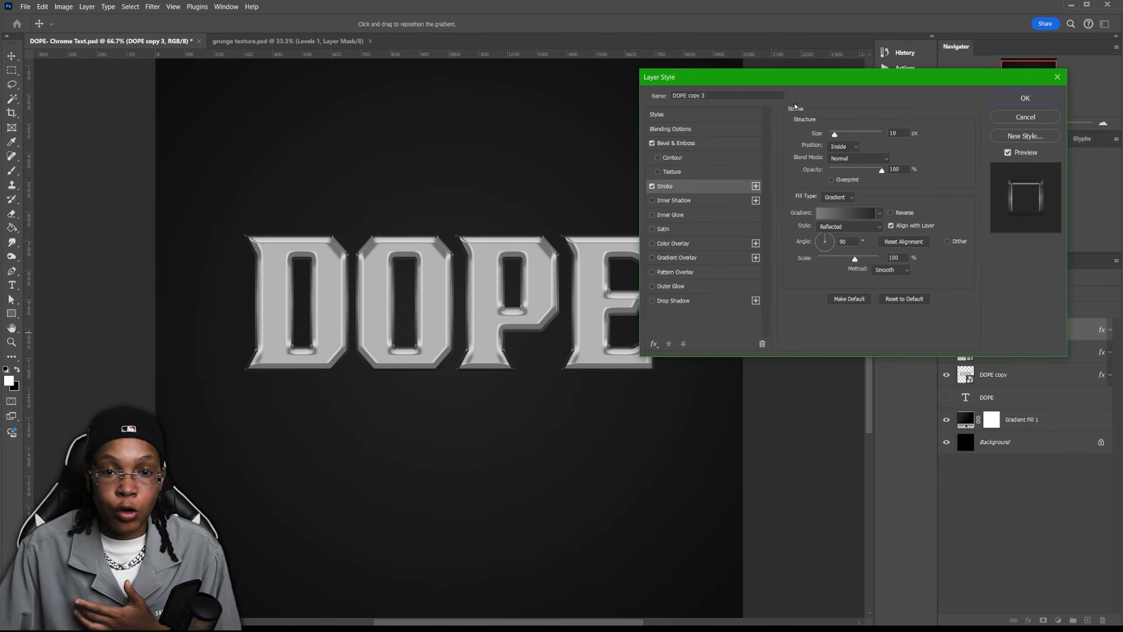
{"action": "left_click_drag", "start_coordinate": [813, 86], "coordinate": [855, 114]}
{"action": "mouse_move", "coordinate": [926, 201]}
{"action": "left_mouse_down"}
{"action": "mouse_move", "coordinate": [837, 209]}
{"action": "mouse_move", "coordinate": [964, 201]}
{"action": "mouse_move", "coordinate": [830, 224]}
{"action": "mouse_move", "coordinate": [943, 217]}
{"action": "mouse_move", "coordinate": [794, 237]}
{"action": "mouse_move", "coordinate": [931, 204]}
{"action": "mouse_move", "coordinate": [806, 225]}
{"action": "left_mouse_up"}
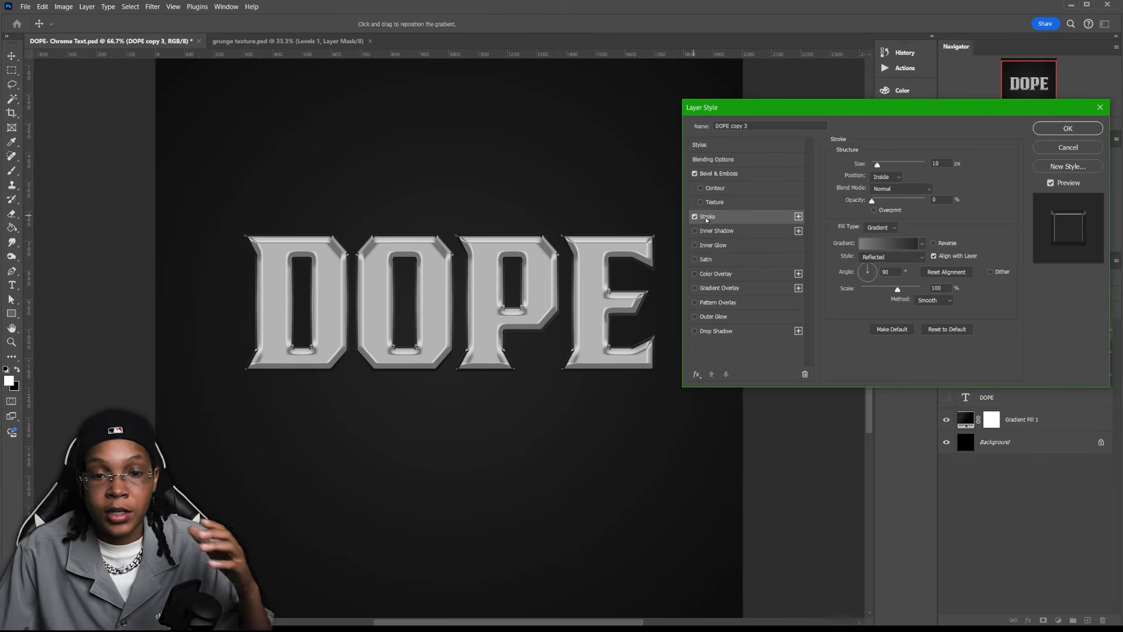
Switch the Bevel & Emboss direction of the DOPE copy 3 layer to Down.
{"action": "left_click", "coordinate": [745, 176]}
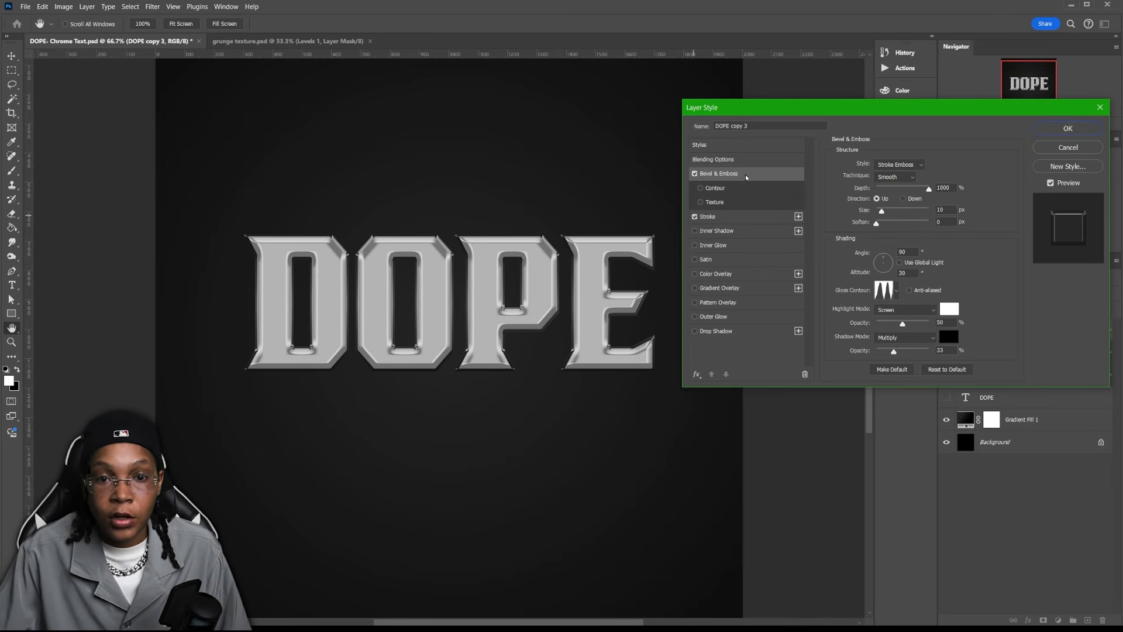
{"action": "left_click", "coordinate": [904, 198]}
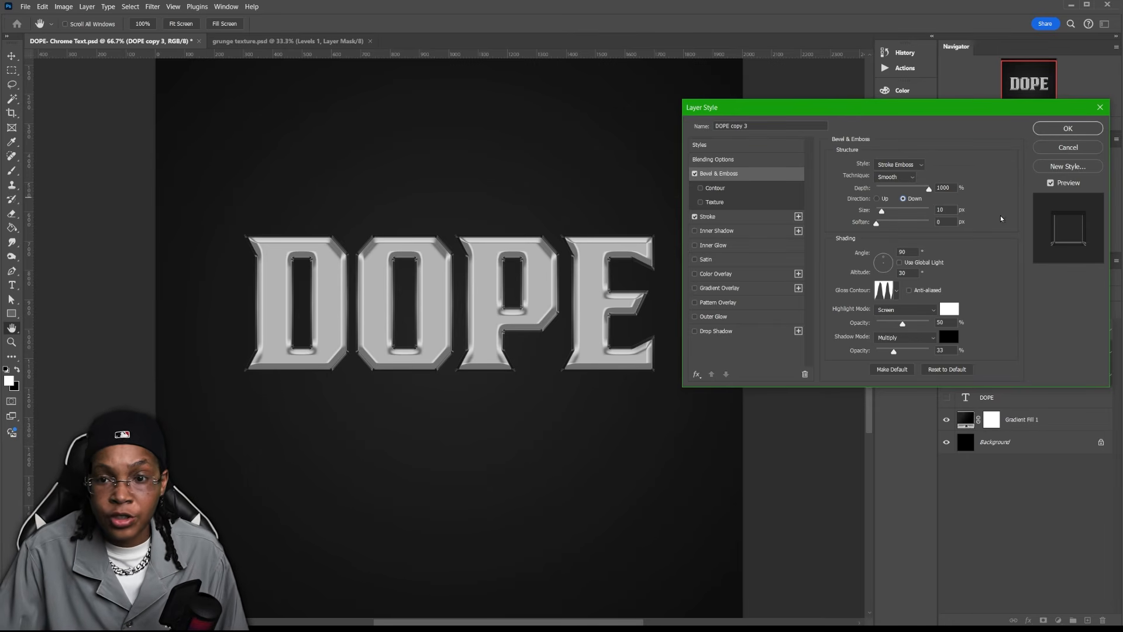
{"action": "left_click", "coordinate": [878, 199]}
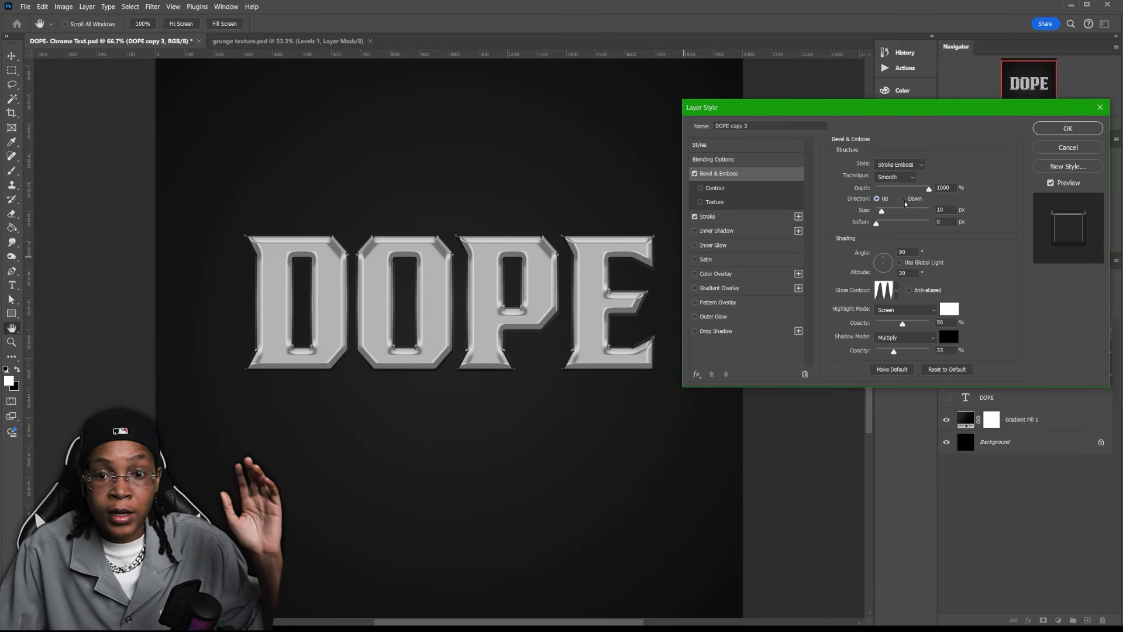
{"action": "left_click", "coordinate": [905, 201]}
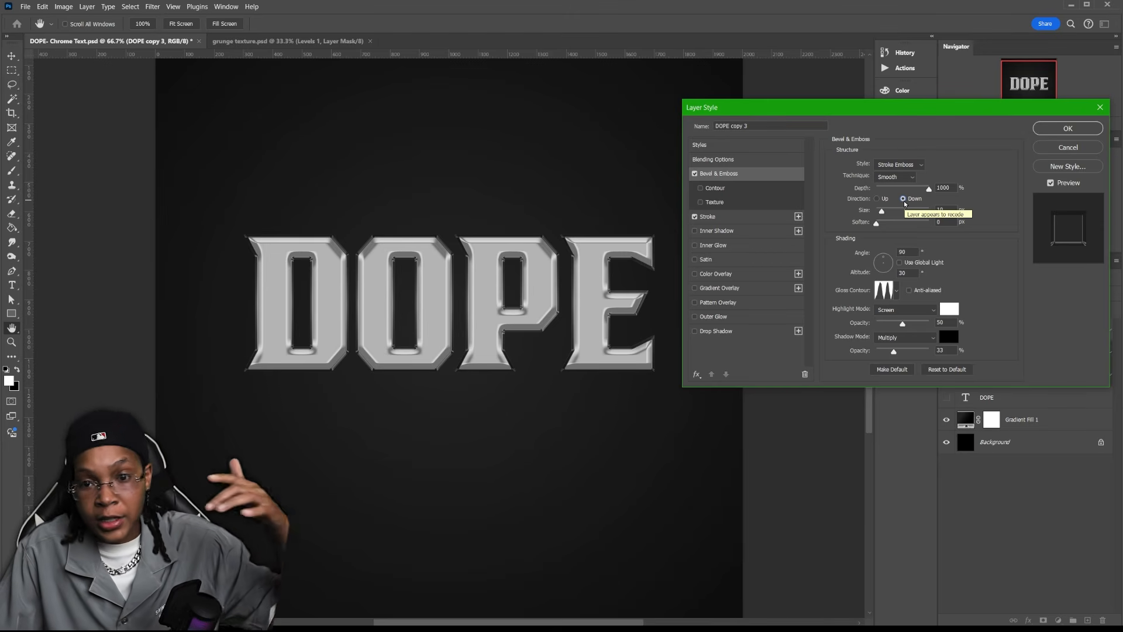
Set the DOPE copy 3 bevel size to 7 px and highlight opacity to 100%, and lower its shadow opacity.
{"action": "left_click_drag", "start_coordinate": [882, 212], "coordinate": [882, 214]}
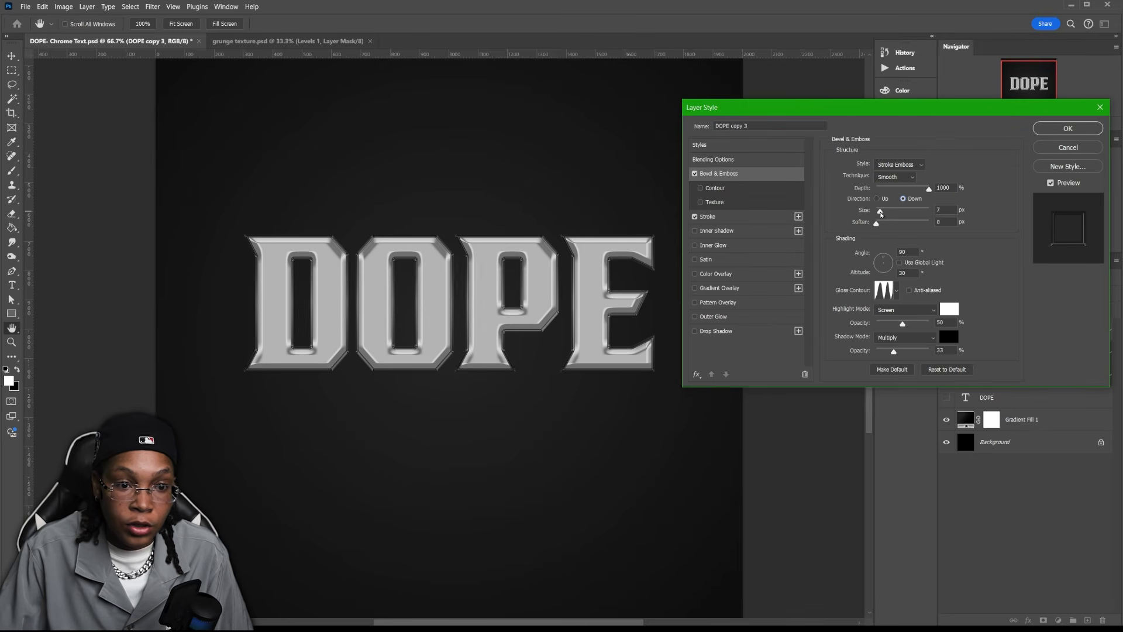
{"action": "left_click_drag", "start_coordinate": [881, 212], "coordinate": [881, 212]}
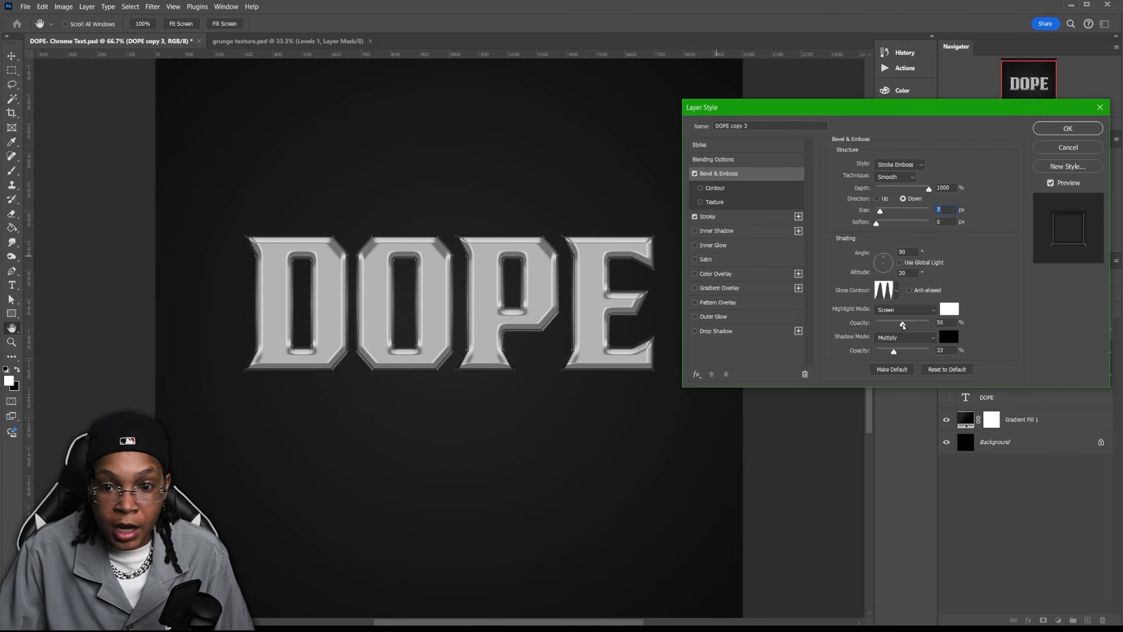
{"action": "left_click_drag", "start_coordinate": [904, 324], "coordinate": [970, 328]}
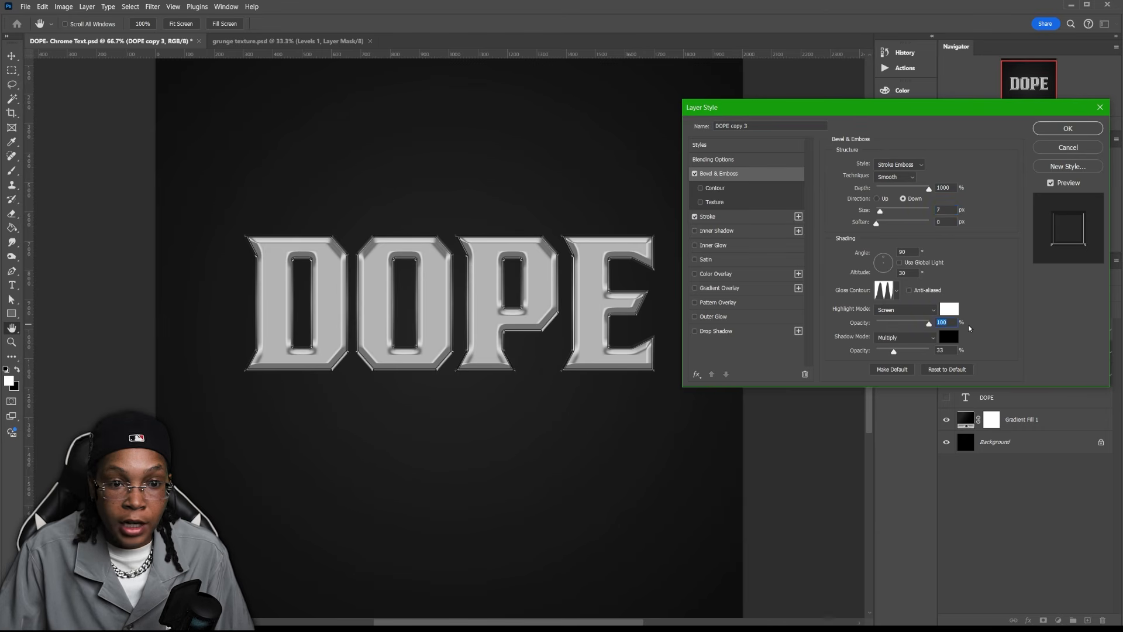
{"action": "left_click_drag", "start_coordinate": [897, 350], "coordinate": [833, 354]}
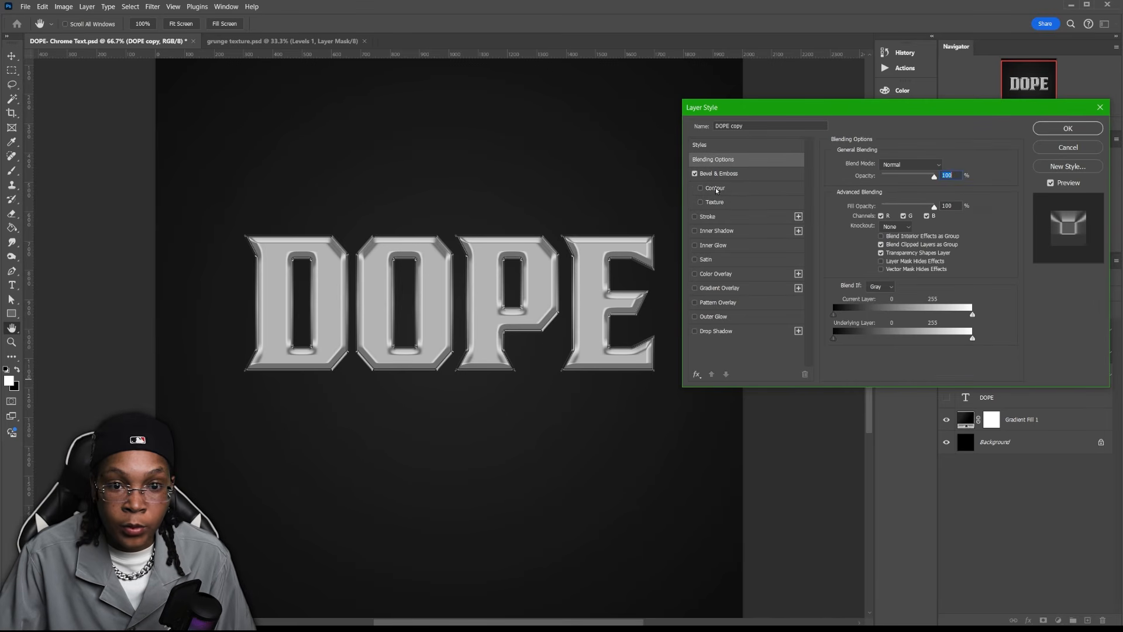
Try various contour presets for the bevel of the DOPE copy layer.
{"action": "left_click", "coordinate": [715, 188]}
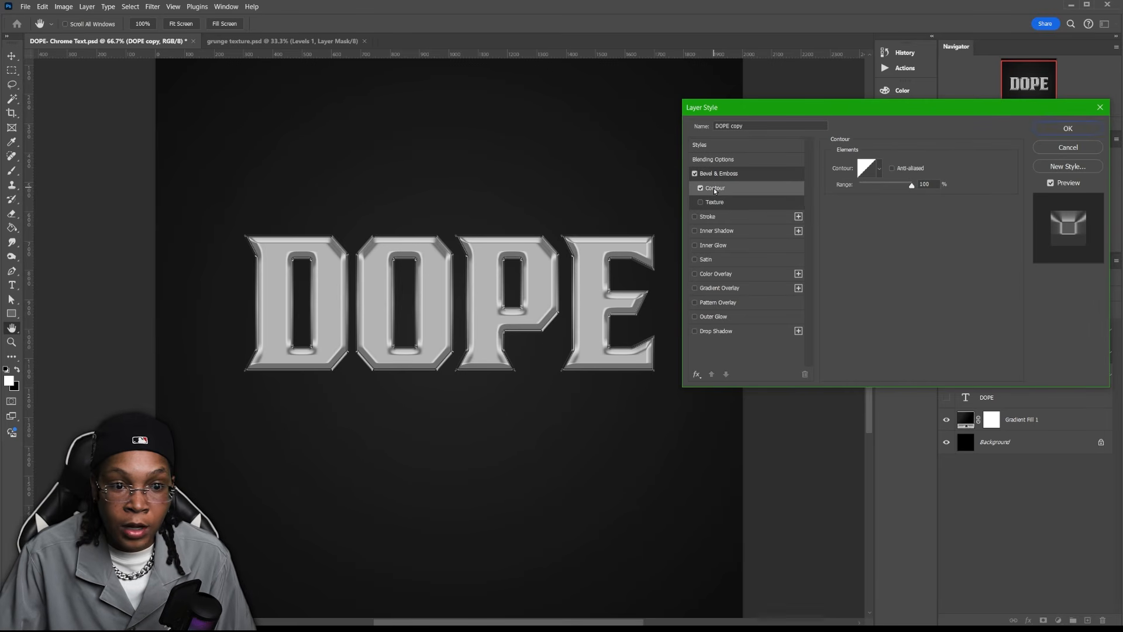
{"action": "left_click", "coordinate": [880, 170]}
{"action": "left_click", "coordinate": [849, 213]}
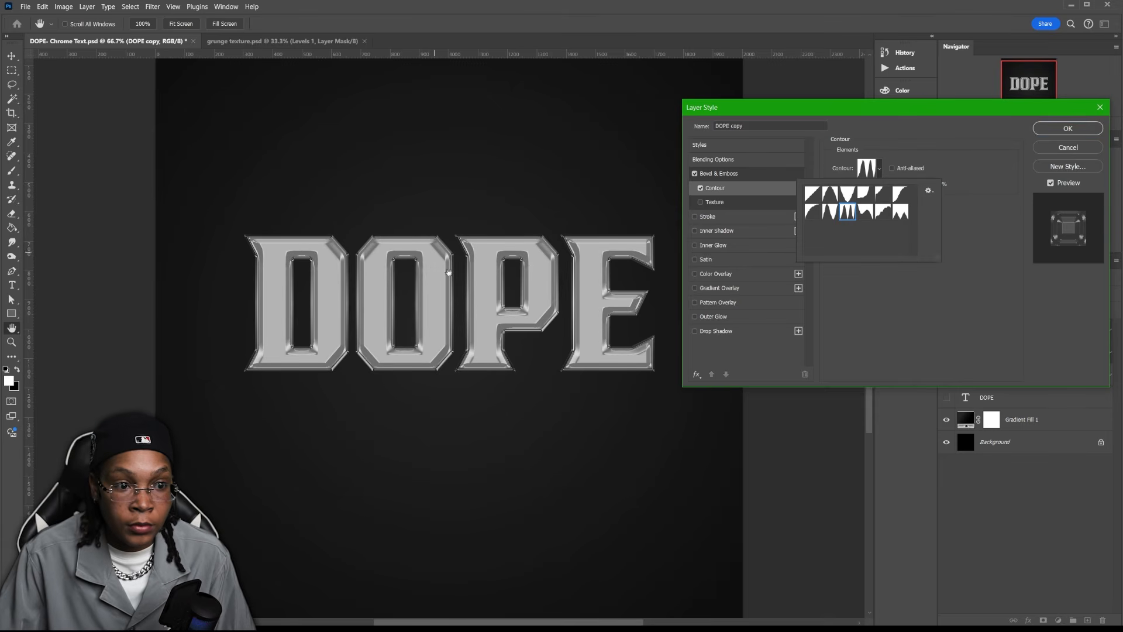
{"action": "left_click", "coordinate": [830, 213]}
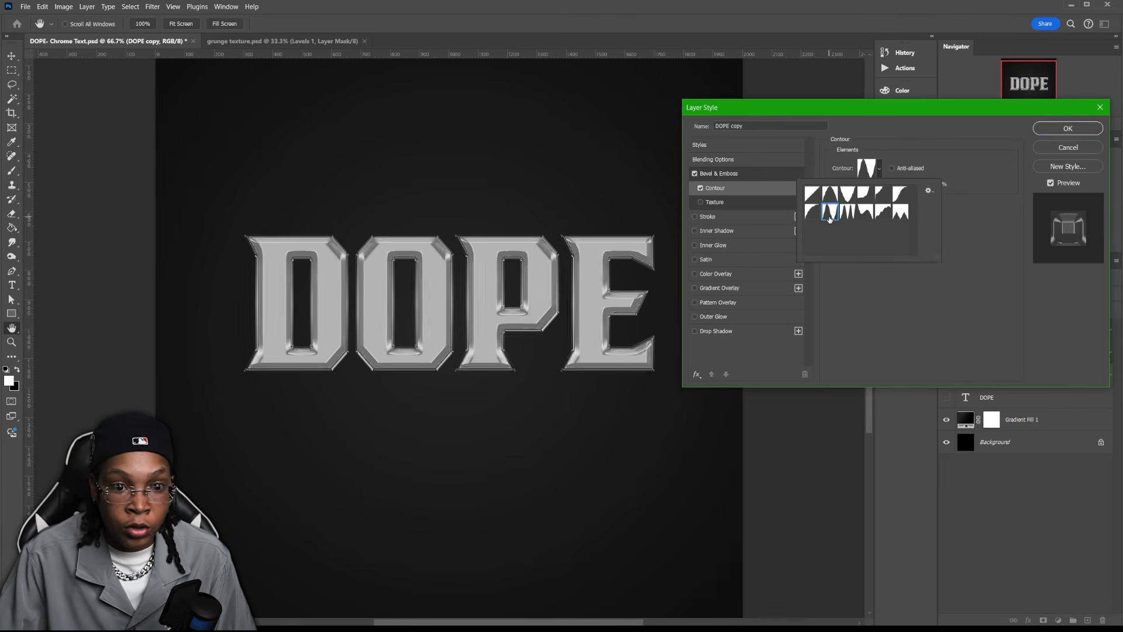
{"action": "left_click", "coordinate": [858, 199]}
{"action": "left_click", "coordinate": [845, 199]}
{"action": "left_click", "coordinate": [833, 199]}
{"action": "left_click", "coordinate": [815, 197]}
{"action": "left_click", "coordinate": [813, 213]}
{"action": "left_click", "coordinate": [866, 215]}
{"action": "left_click", "coordinate": [881, 217]}
{"action": "left_click", "coordinate": [899, 215]}
{"action": "left_click", "coordinate": [899, 197]}
{"action": "left_click", "coordinate": [883, 197]}
{"action": "left_click", "coordinate": [830, 214]}
{"action": "left_click", "coordinate": [847, 215]}
{"action": "left_click", "coordinate": [831, 214]}
{"action": "left_click", "coordinate": [845, 215]}
{"action": "left_click", "coordinate": [899, 285]}
{"action": "left_click_drag", "start_coordinate": [886, 185], "coordinate": [929, 181]}
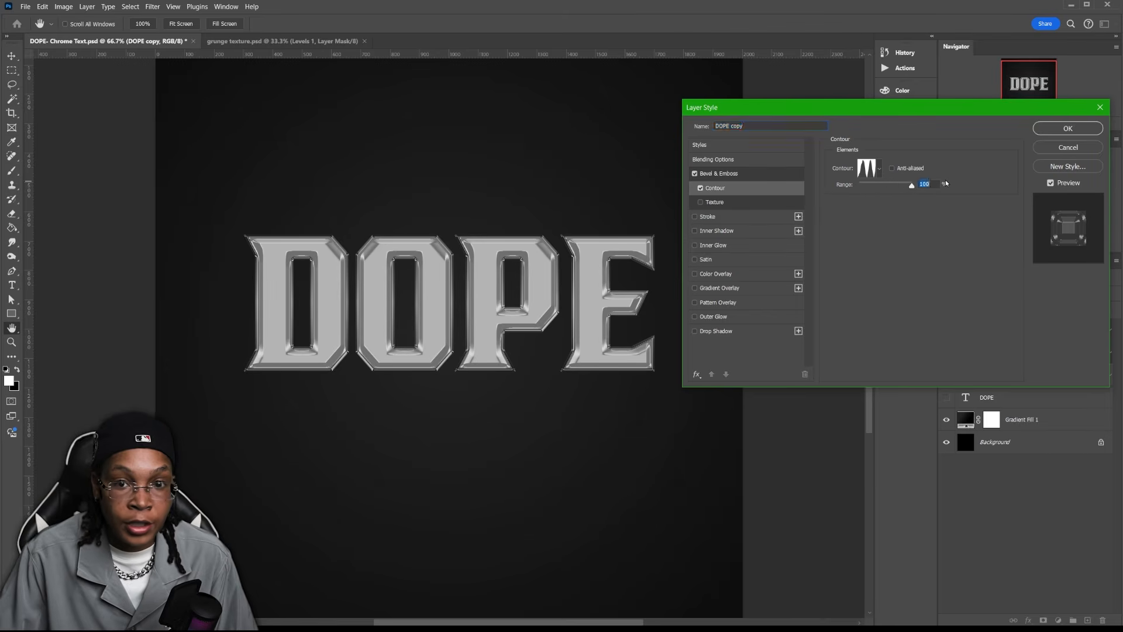
Try a bevel texture on the DOPE copy layer with several patterns, including the Inklab Paper Patterns.
{"action": "left_click", "coordinate": [740, 177]}
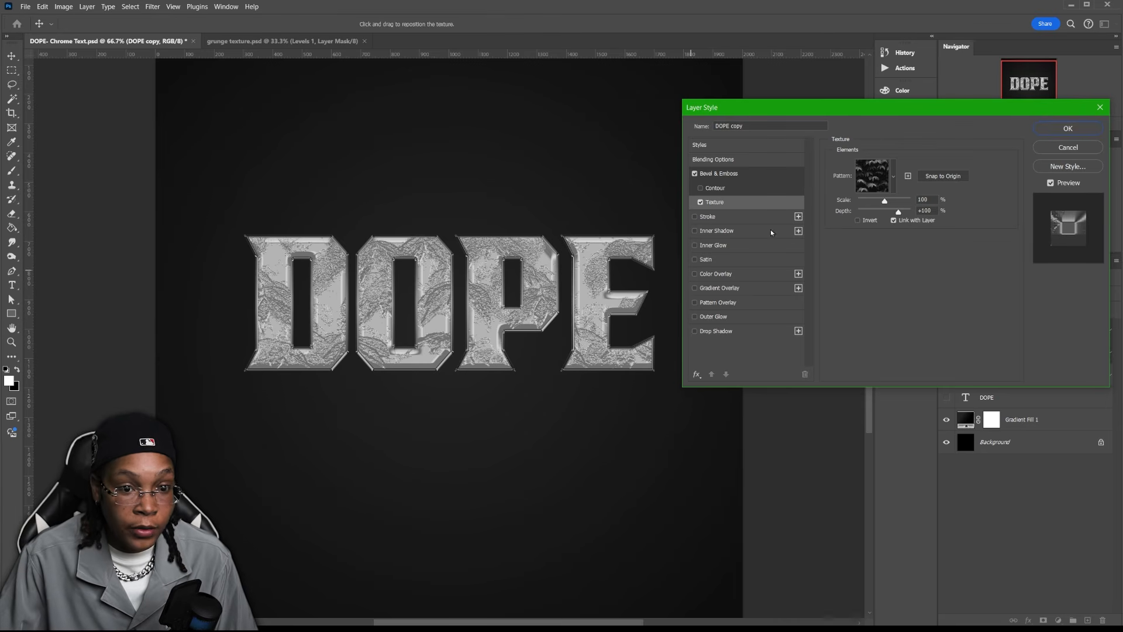
{"action": "left_click", "coordinate": [893, 176]}
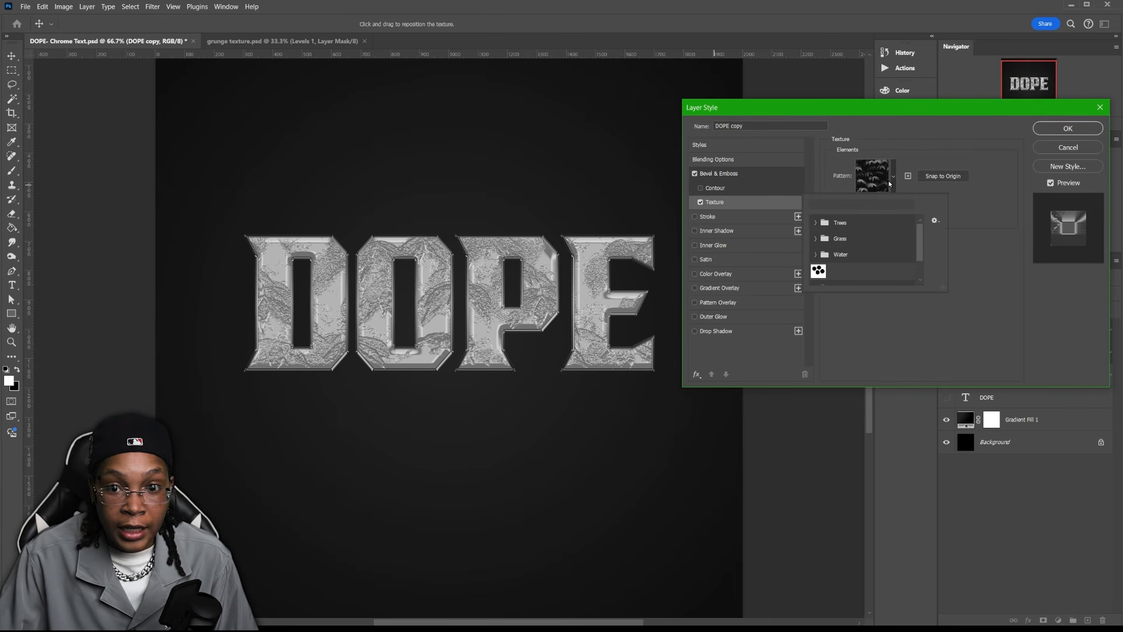
{"action": "scroll", "coordinate": [882, 259], "scroll_direction": "down", "scroll_amount": 2}
{"action": "left_click", "coordinate": [838, 277]}
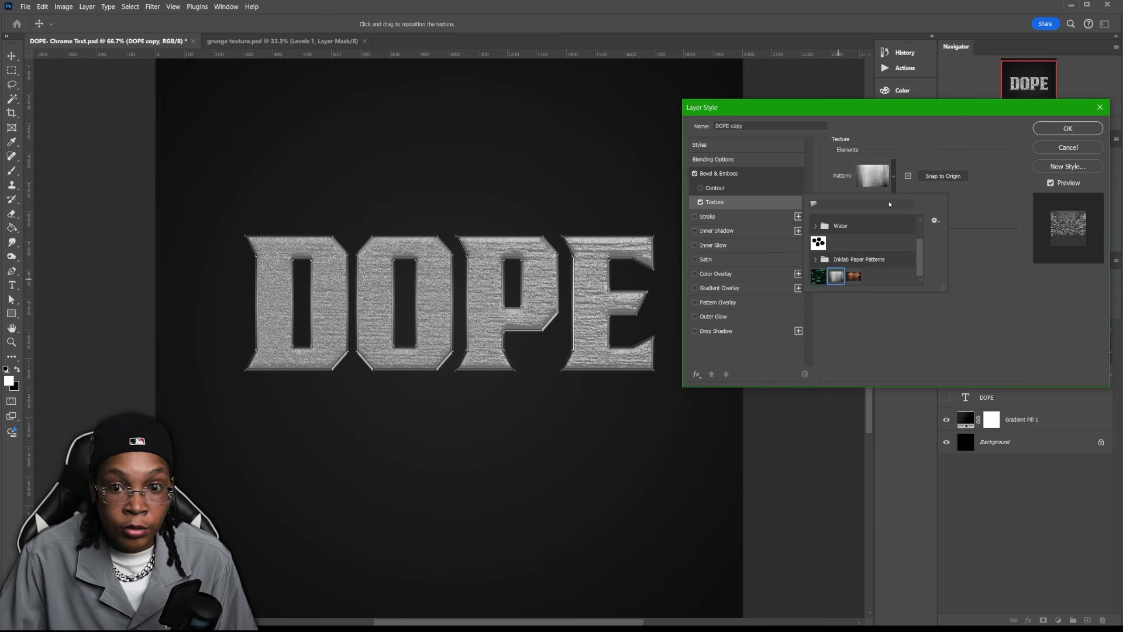
{"action": "left_click", "coordinate": [853, 276]}
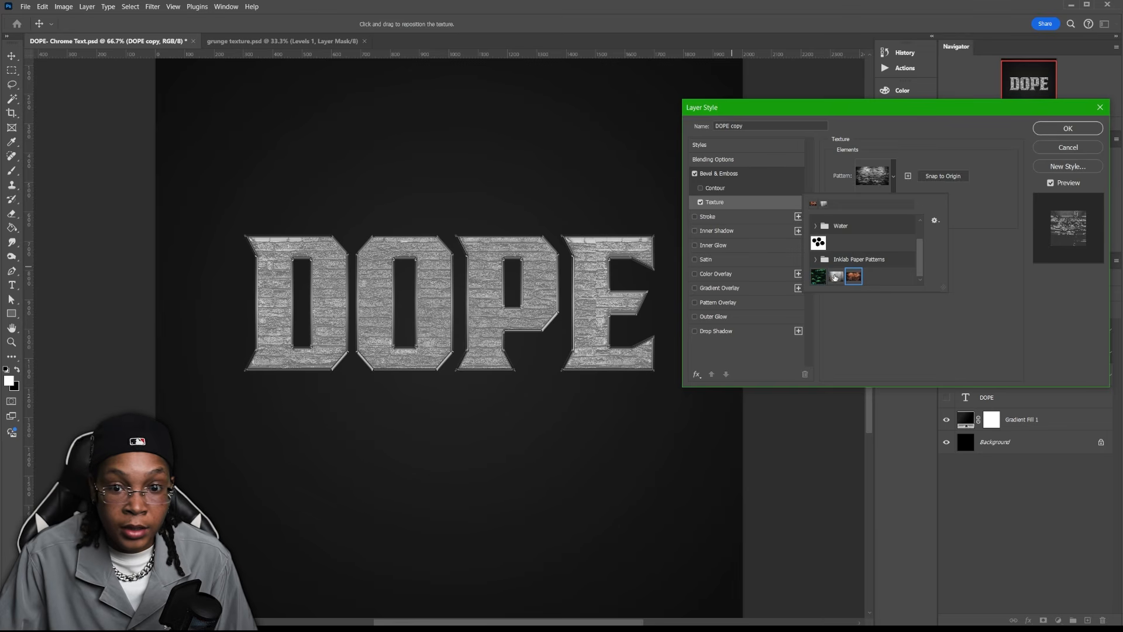
{"action": "left_click", "coordinate": [837, 277]}
{"action": "left_click", "coordinate": [818, 260]}
{"action": "left_click", "coordinate": [847, 258]}
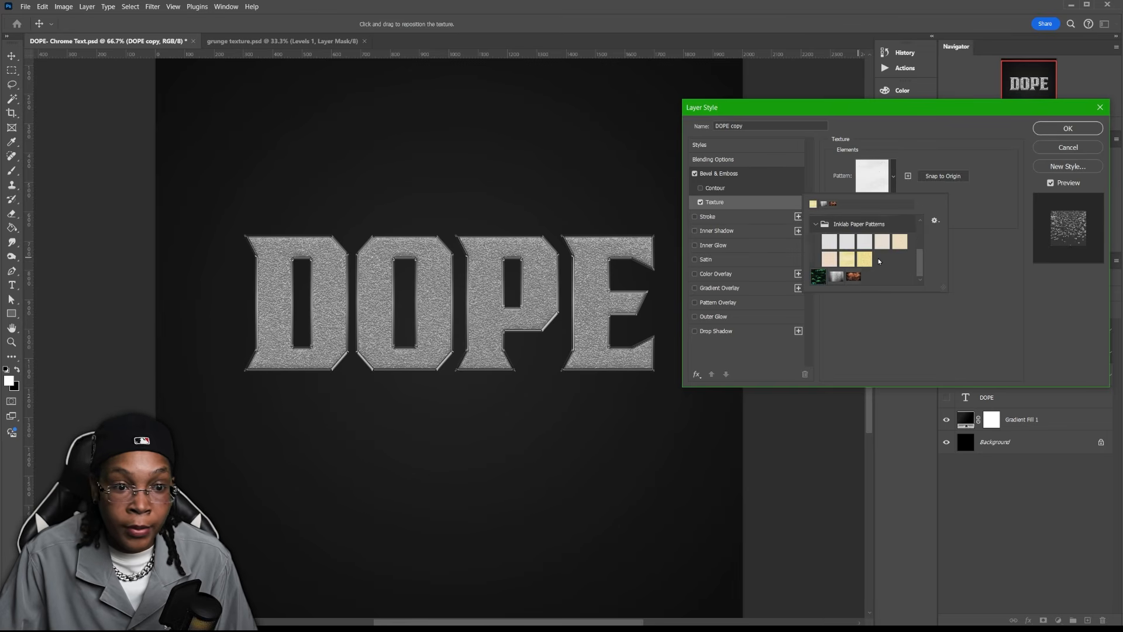
{"action": "left_click", "coordinate": [870, 260]}
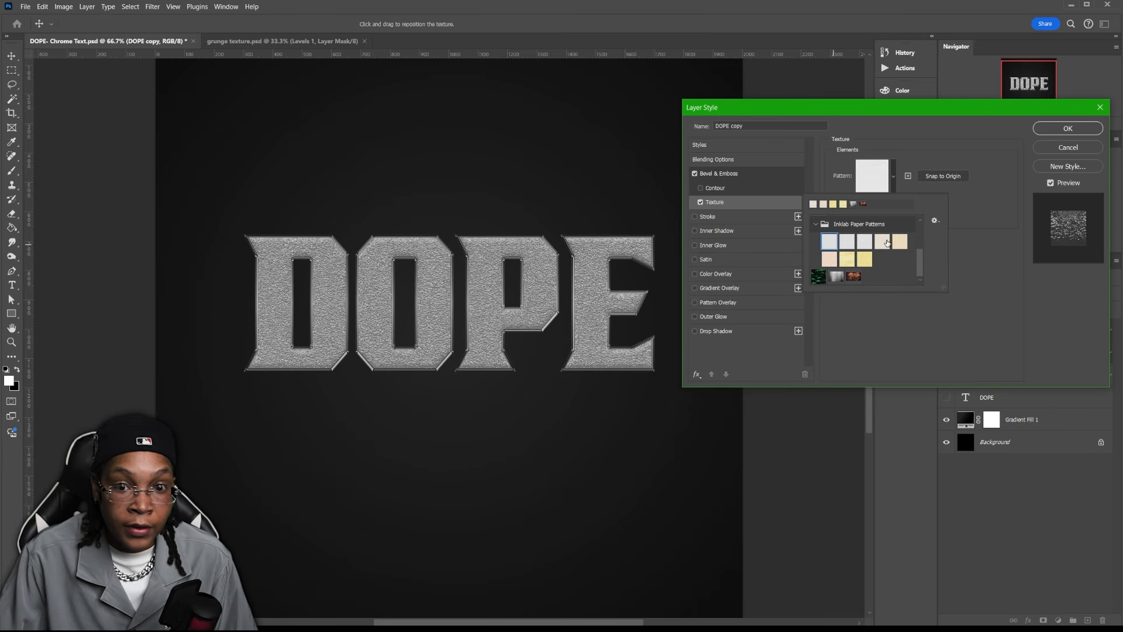
{"action": "left_click", "coordinate": [883, 242]}
{"action": "left_click", "coordinate": [901, 244]}
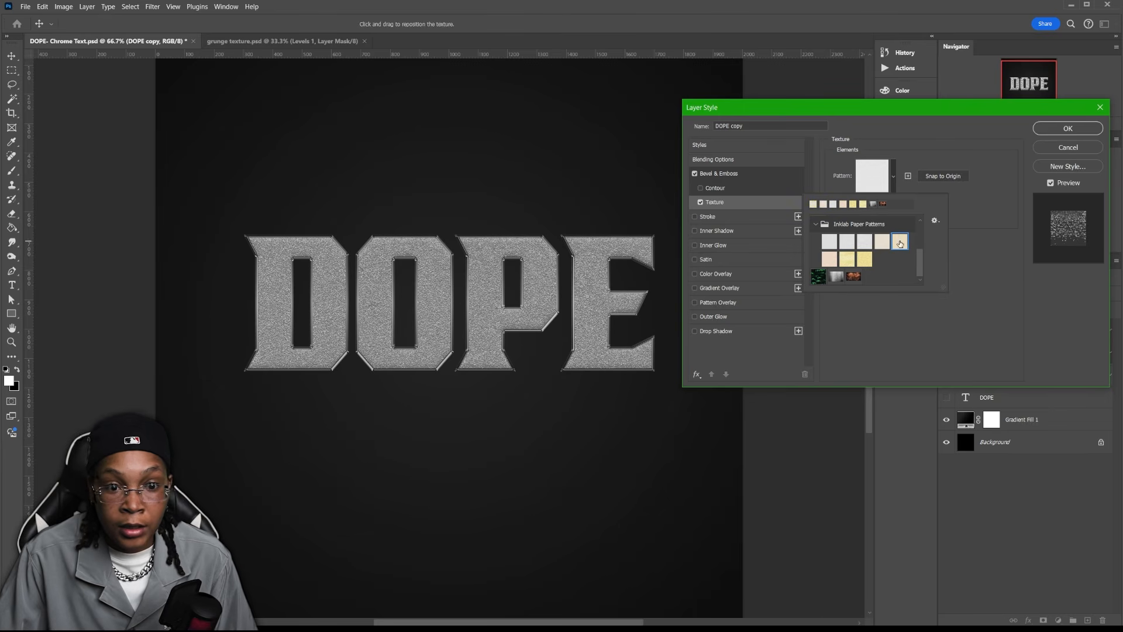
{"action": "scroll", "coordinate": [930, 265], "scroll_direction": "up", "scroll_amount": 5}
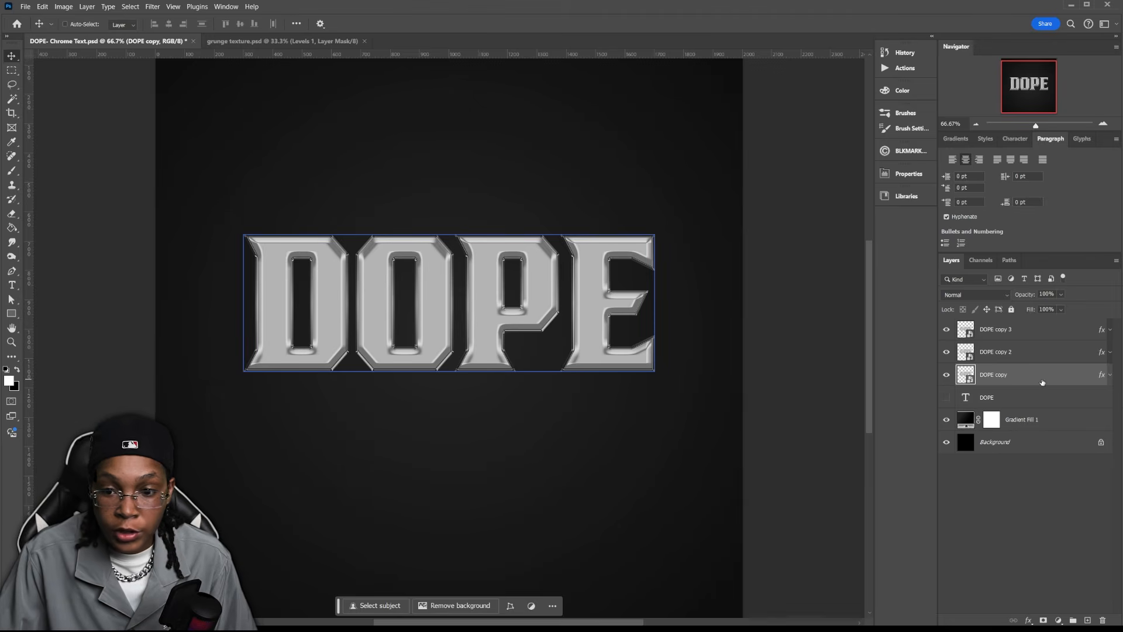
Add a white Outer Glow to the DOPE copy layer with 35 px size and 100% range, and reduce its opacity.
{"action": "double_click", "coordinate": [1021, 383]}
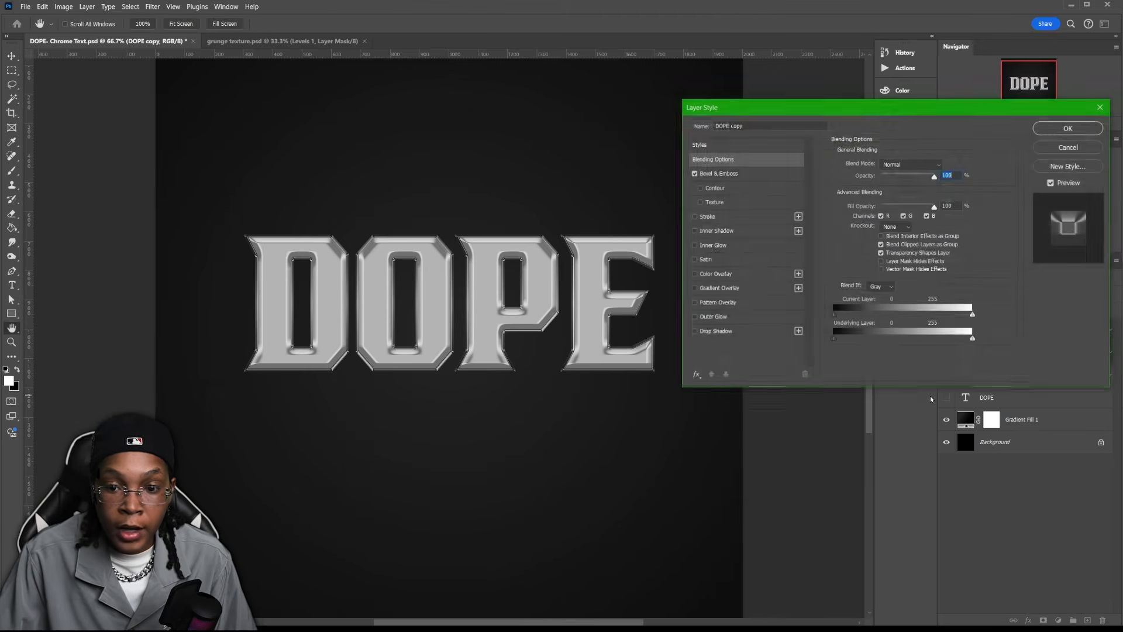
{"action": "left_click", "coordinate": [715, 317]}
{"action": "mouse_move", "coordinate": [893, 177]}
{"action": "left_mouse_down"}
{"action": "mouse_move", "coordinate": [959, 174]}
{"action": "mouse_move", "coordinate": [913, 176]}
{"action": "left_mouse_up"}
{"action": "mouse_move", "coordinate": [873, 273]}
{"action": "left_mouse_down"}
{"action": "mouse_move", "coordinate": [885, 272]}
{"action": "mouse_move", "coordinate": [877, 262]}
{"action": "mouse_move", "coordinate": [960, 268]}
{"action": "mouse_move", "coordinate": [859, 265]}
{"action": "left_mouse_up"}
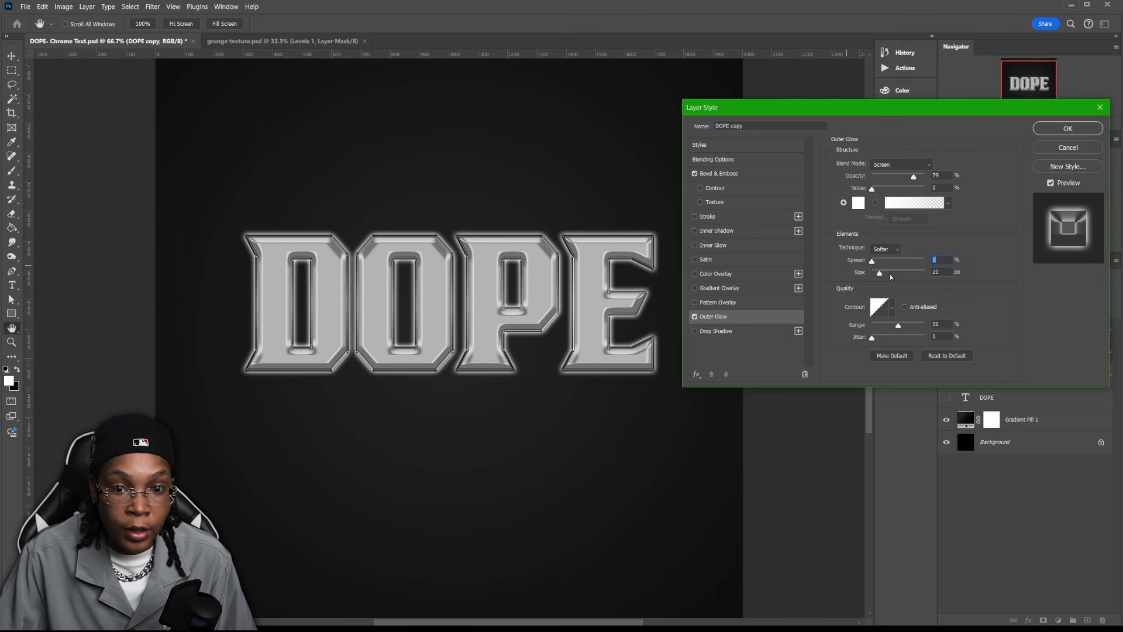
{"action": "left_click_drag", "start_coordinate": [898, 325], "coordinate": [994, 326]}
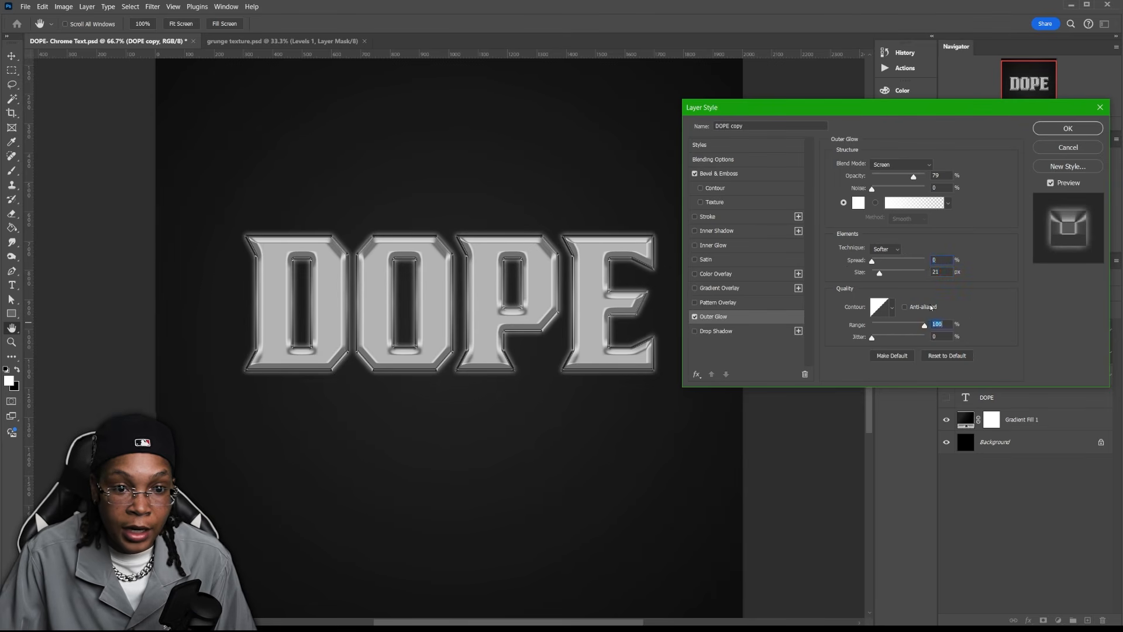
{"action": "left_click_drag", "start_coordinate": [880, 273], "coordinate": [882, 275]}
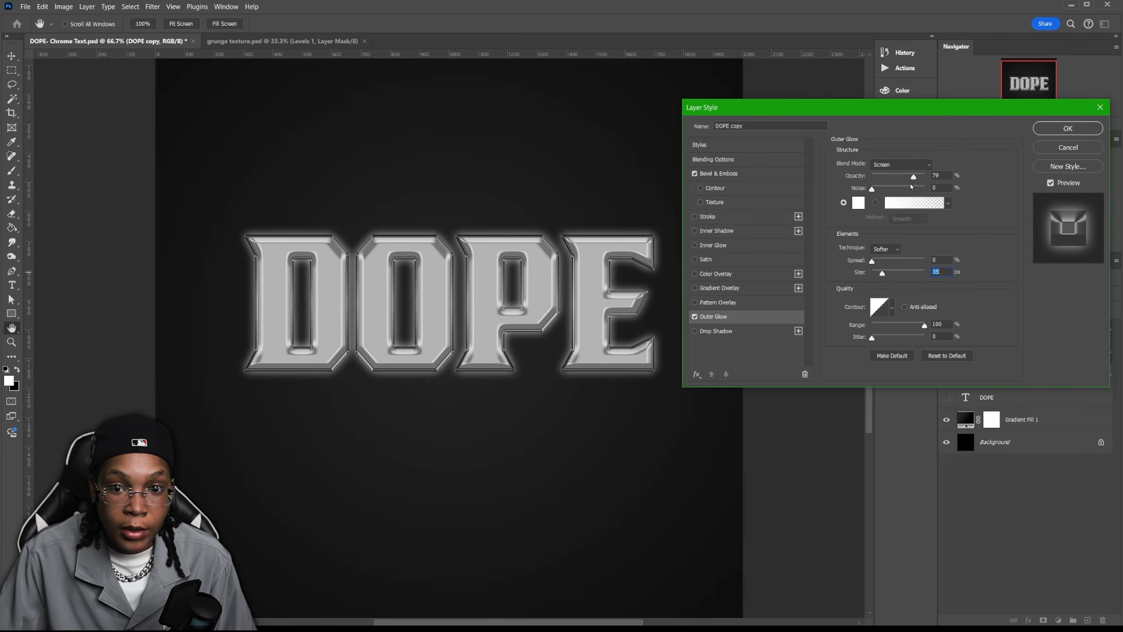
{"action": "left_click_drag", "start_coordinate": [914, 179], "coordinate": [880, 189]}
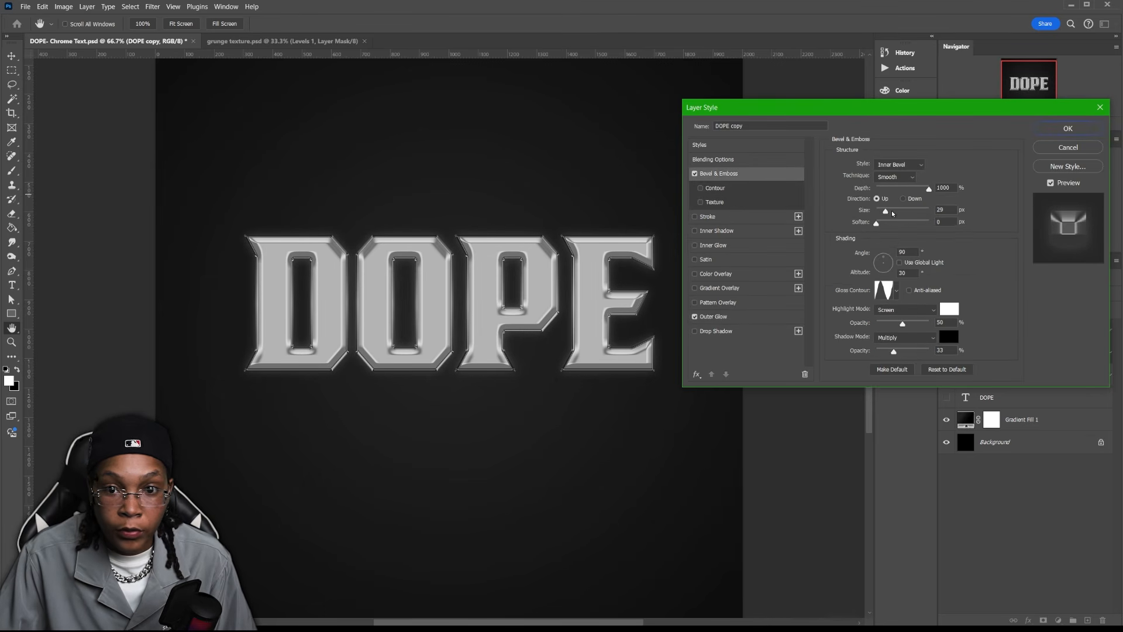
Set the DOPE copy bevel size to 32 px, highlight opacity to 81% and shadow opacity to 57%, and apply the layer style.
{"action": "left_click_drag", "start_coordinate": [892, 213], "coordinate": [901, 211]}
{"action": "left_click_drag", "start_coordinate": [886, 213], "coordinate": [890, 213]}
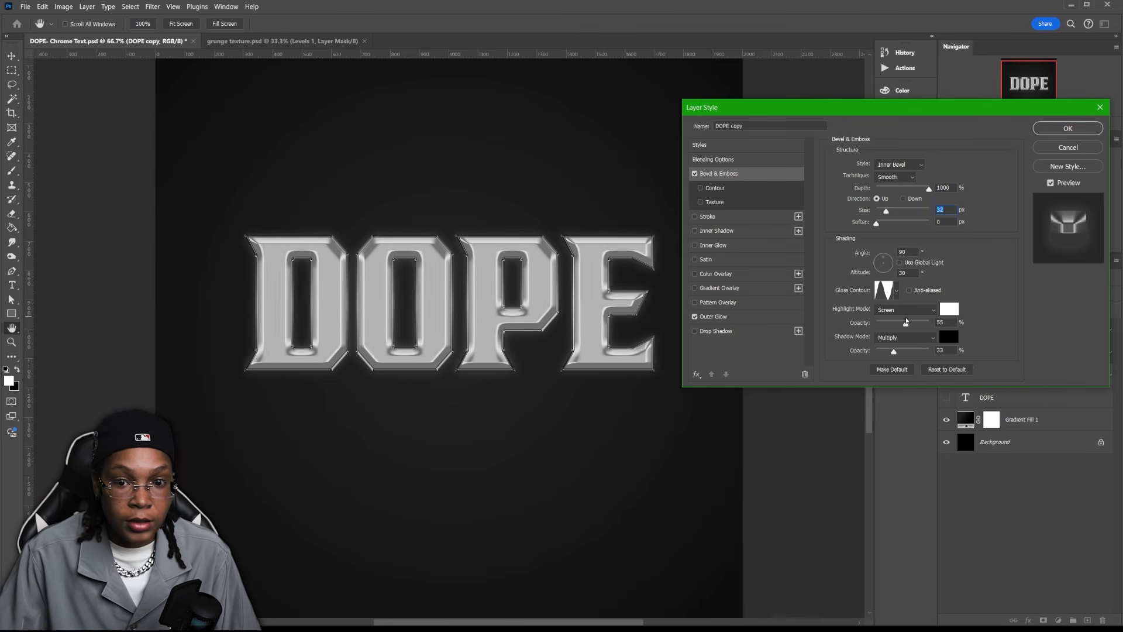
{"action": "left_click_drag", "start_coordinate": [905, 323], "coordinate": [952, 348]}
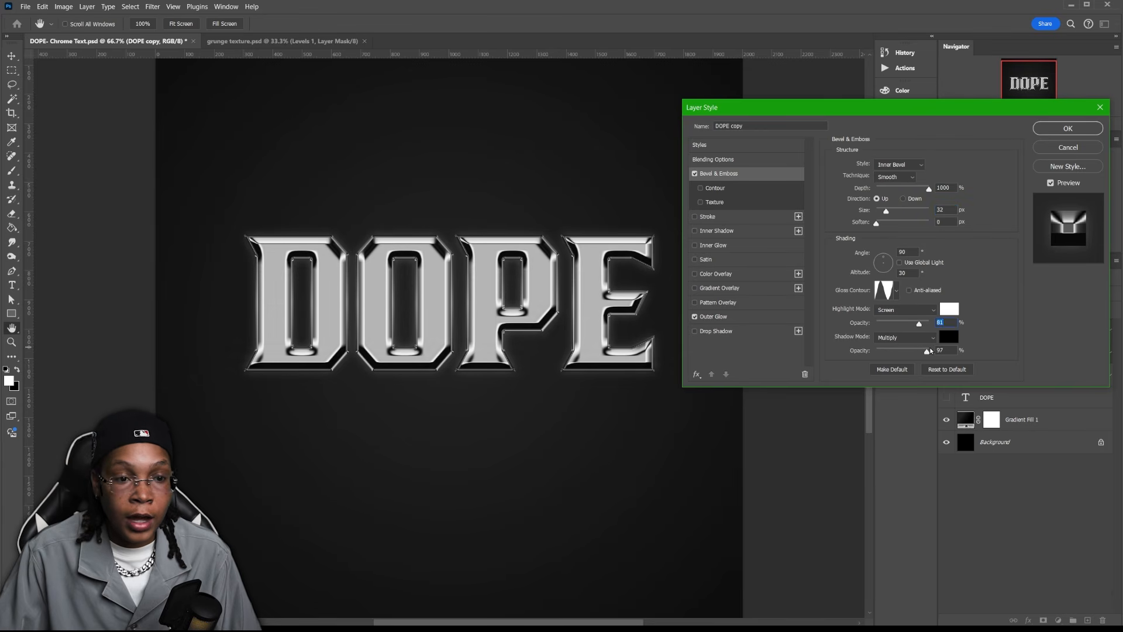
{"action": "left_click_drag", "start_coordinate": [929, 351], "coordinate": [905, 355]}
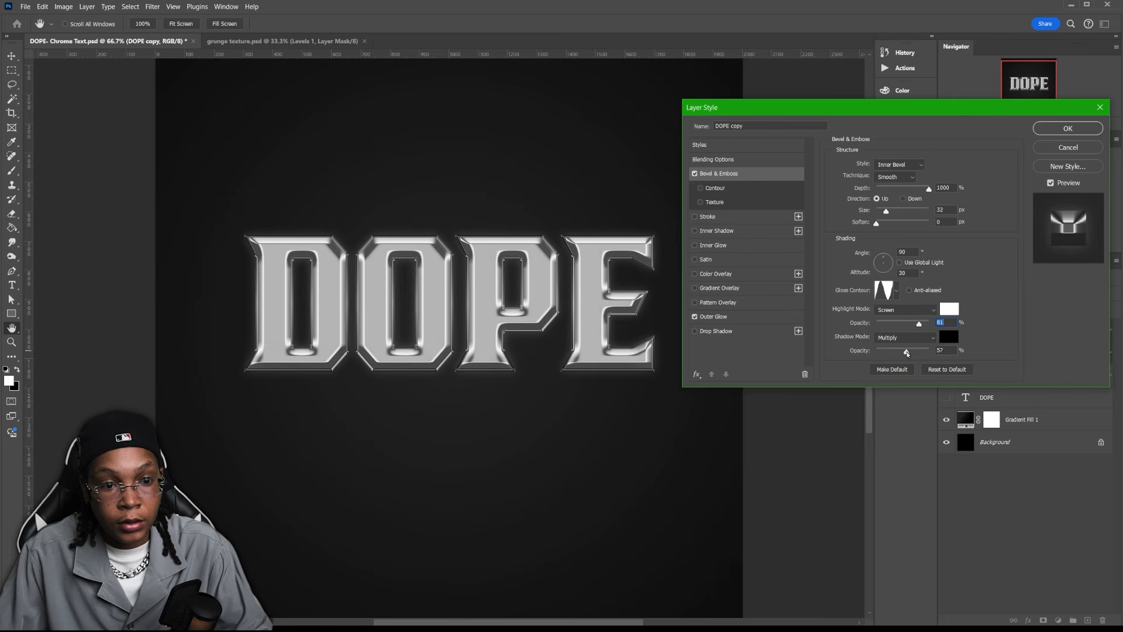
{"action": "key", "text": "Return"}
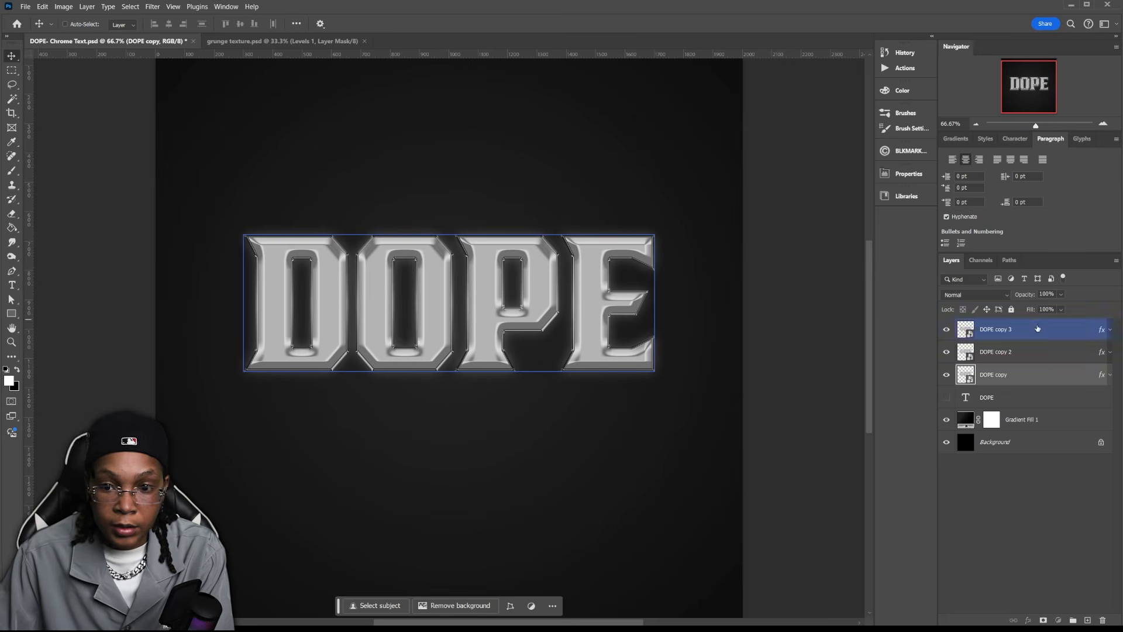
Recolor the text inside the DOPE copy smart object to 767676, save it and close its document.
{"action": "double_click", "coordinate": [965, 377]}
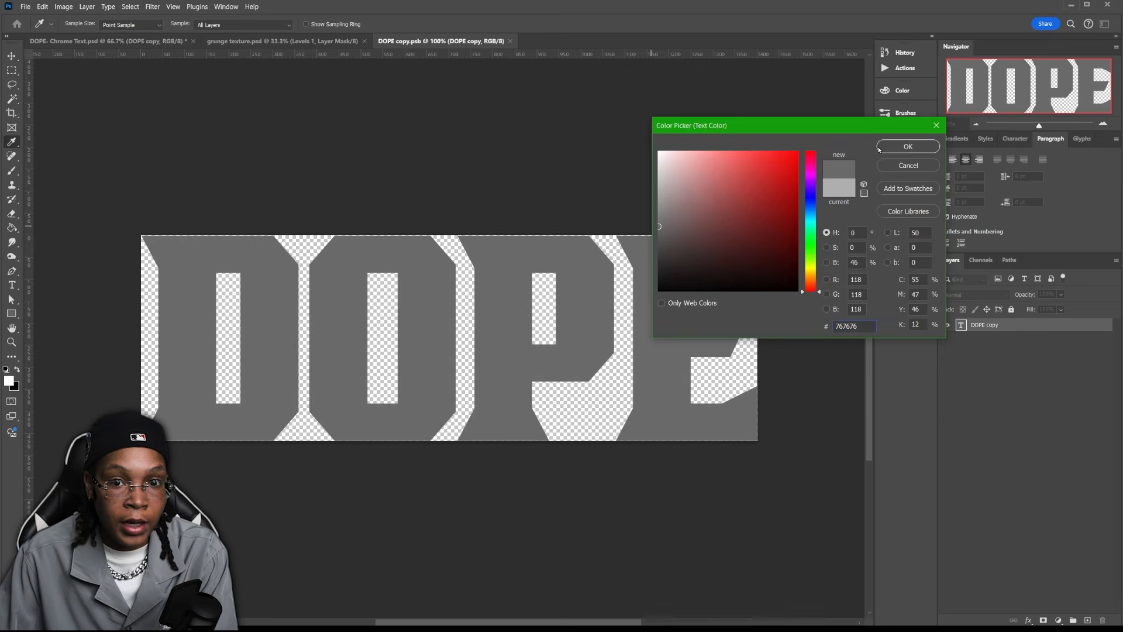
{"action": "key", "text": "Return"}
{"action": "key", "text": "ctrl+s"}
{"action": "left_click", "coordinate": [495, 41]}
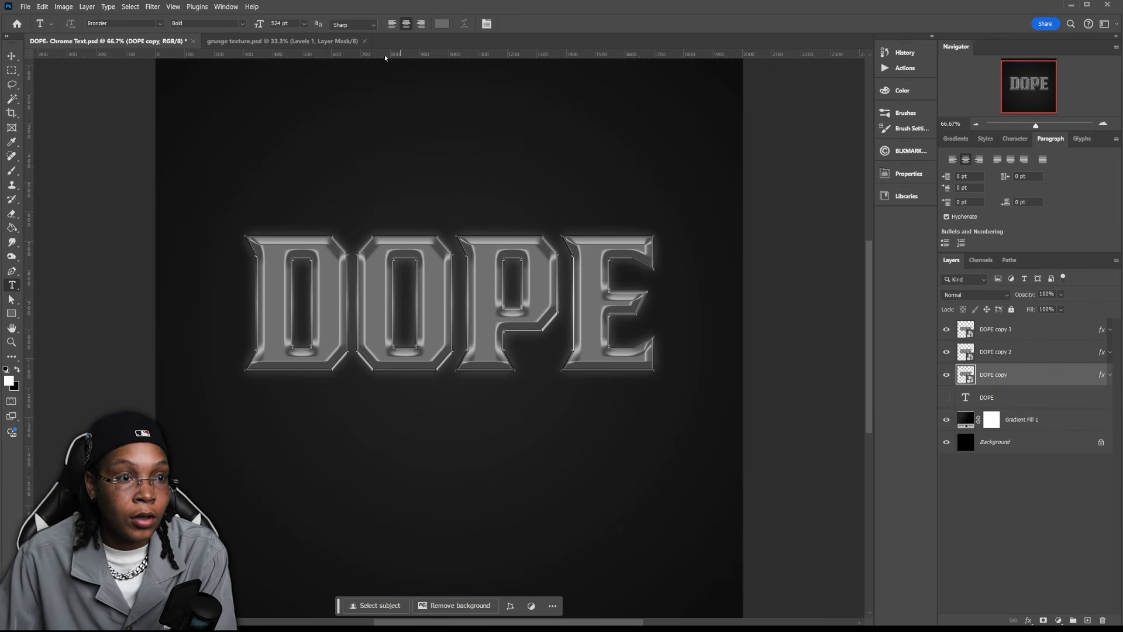
Close the grunge texture document, set the DOPE copy bevel's highlight opacity to 100% and shadow opacity to 40%, and apply the style.
{"action": "left_click", "coordinate": [365, 41]}
{"action": "key", "text": "v"}
{"action": "double_click", "coordinate": [1013, 374]}
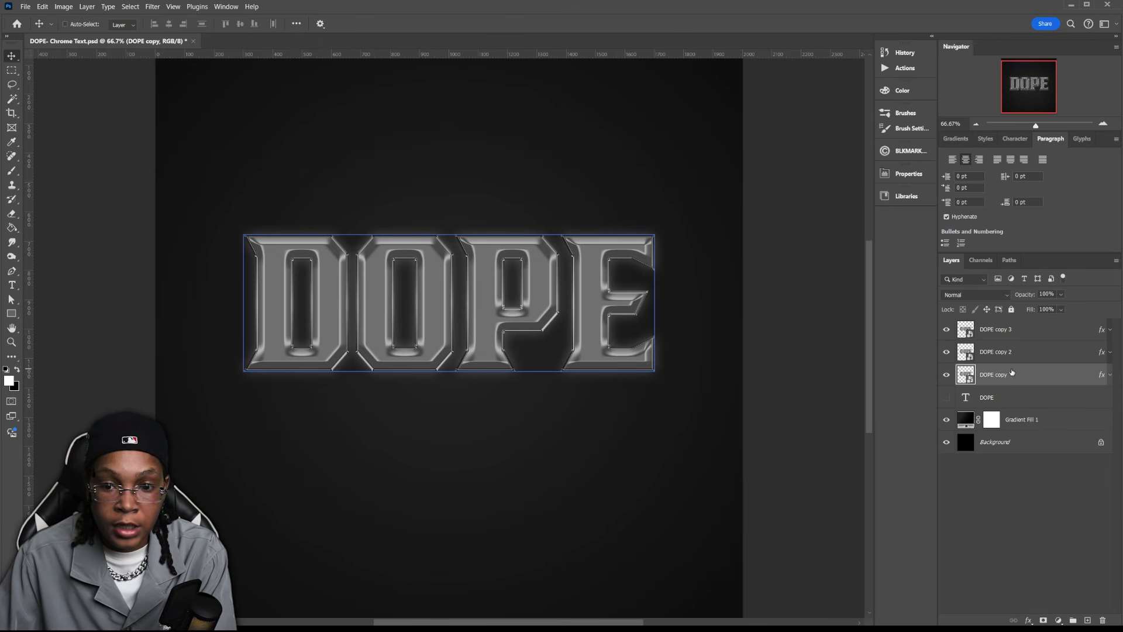
{"action": "left_click", "coordinate": [752, 174]}
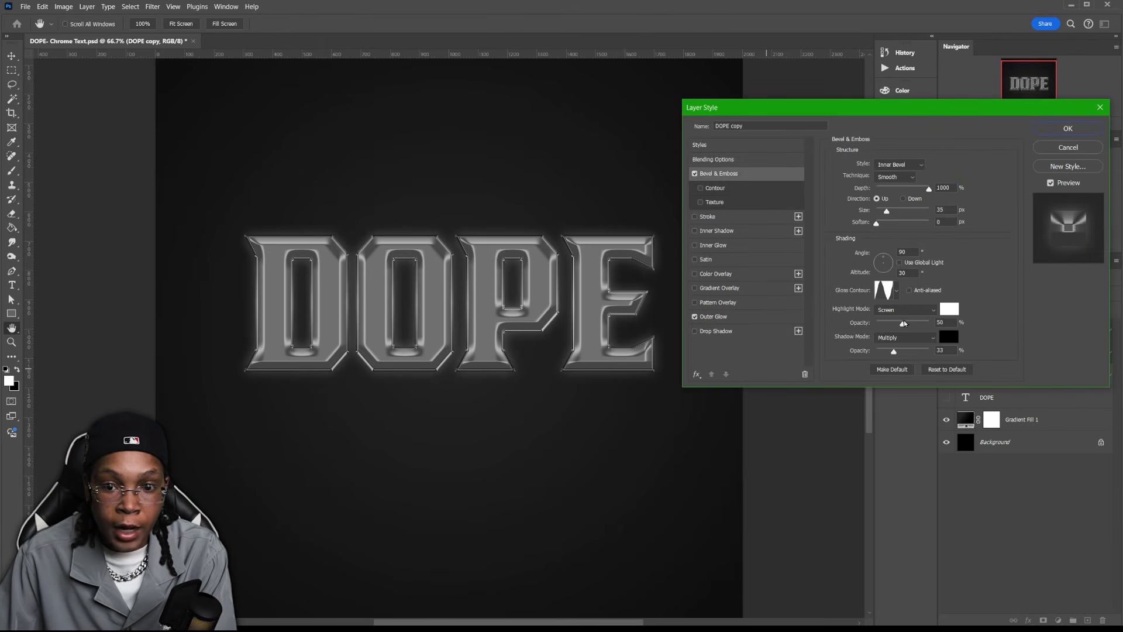
{"action": "left_click_drag", "start_coordinate": [904, 325], "coordinate": [950, 322]}
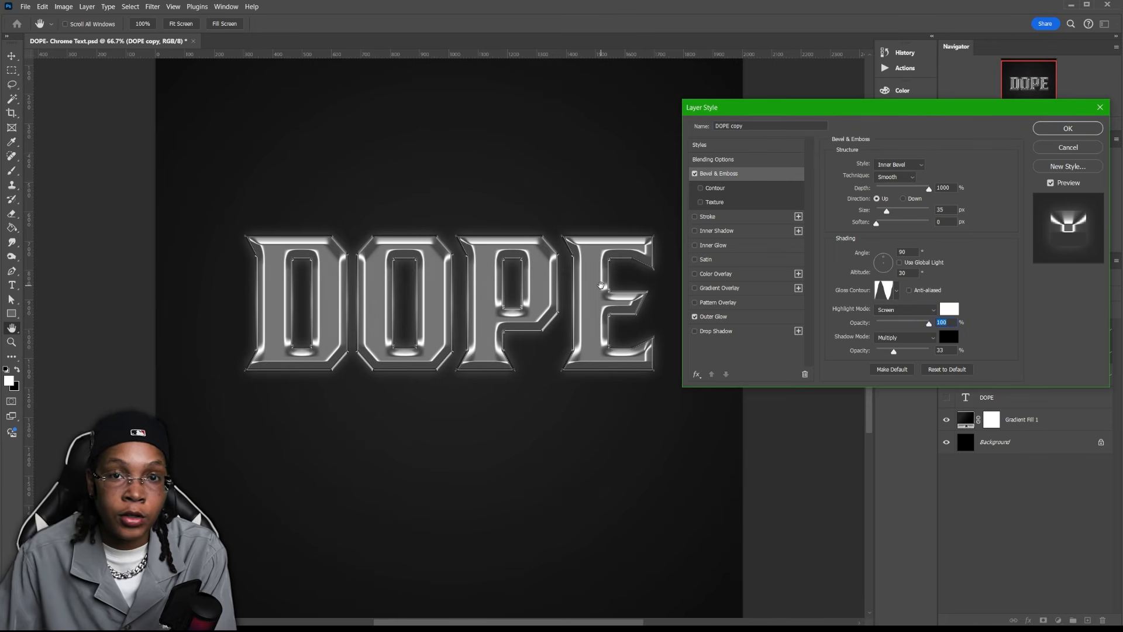
{"action": "left_click_drag", "start_coordinate": [893, 352], "coordinate": [897, 353]}
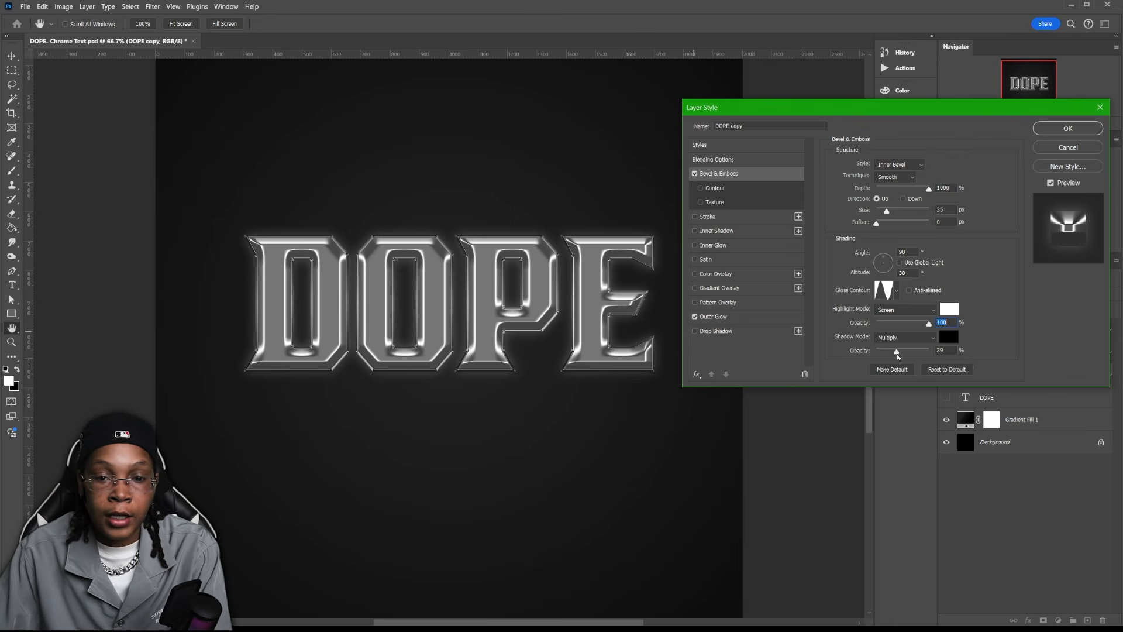
{"action": "left_click", "coordinate": [898, 353]}
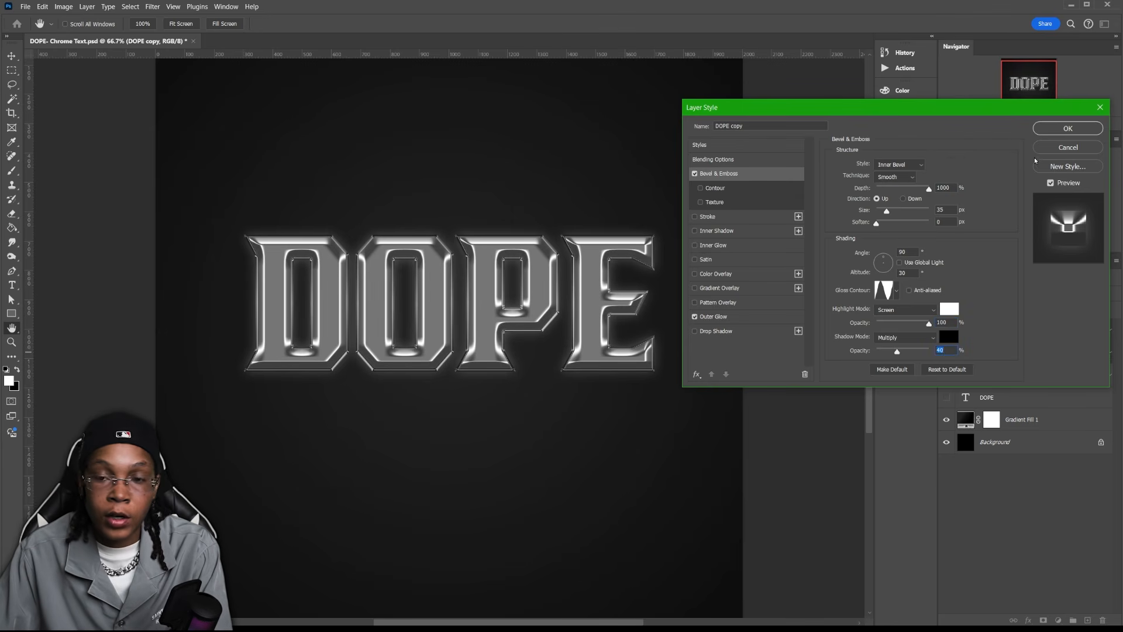
{"action": "left_click", "coordinate": [1057, 128]}
Add a Curves adjustment above DOPE copy 3 and shape a contrast S-curve with points at input 74, output 61 and input 179, output 210.
{"action": "left_click", "coordinate": [1083, 373]}
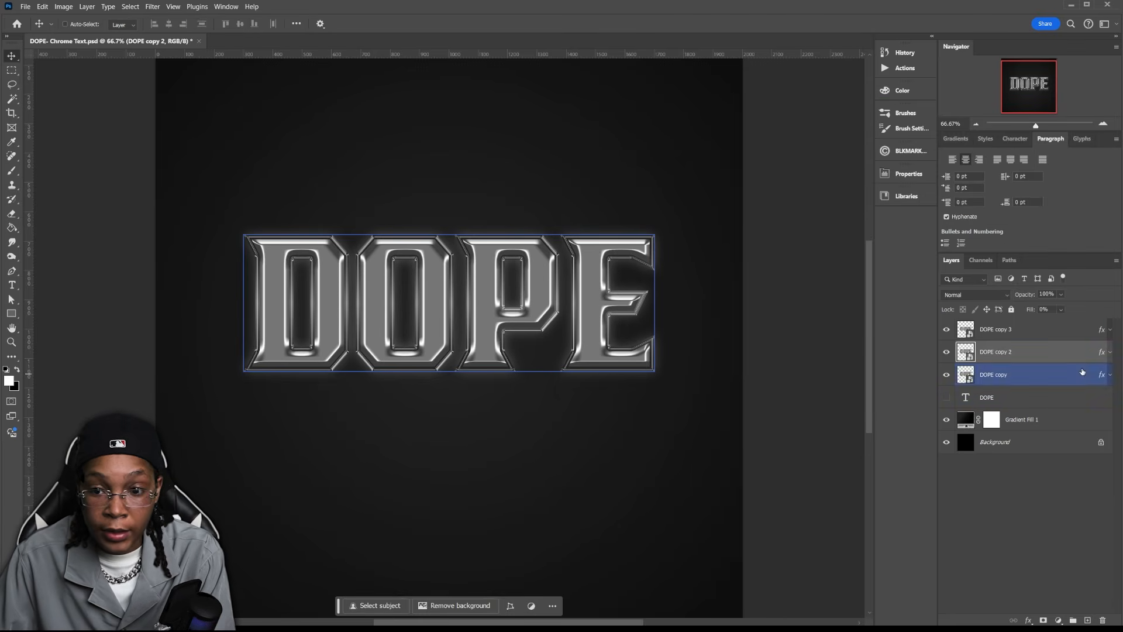
{"action": "left_click", "coordinate": [1076, 329]}
{"action": "left_click", "coordinate": [1059, 620]}
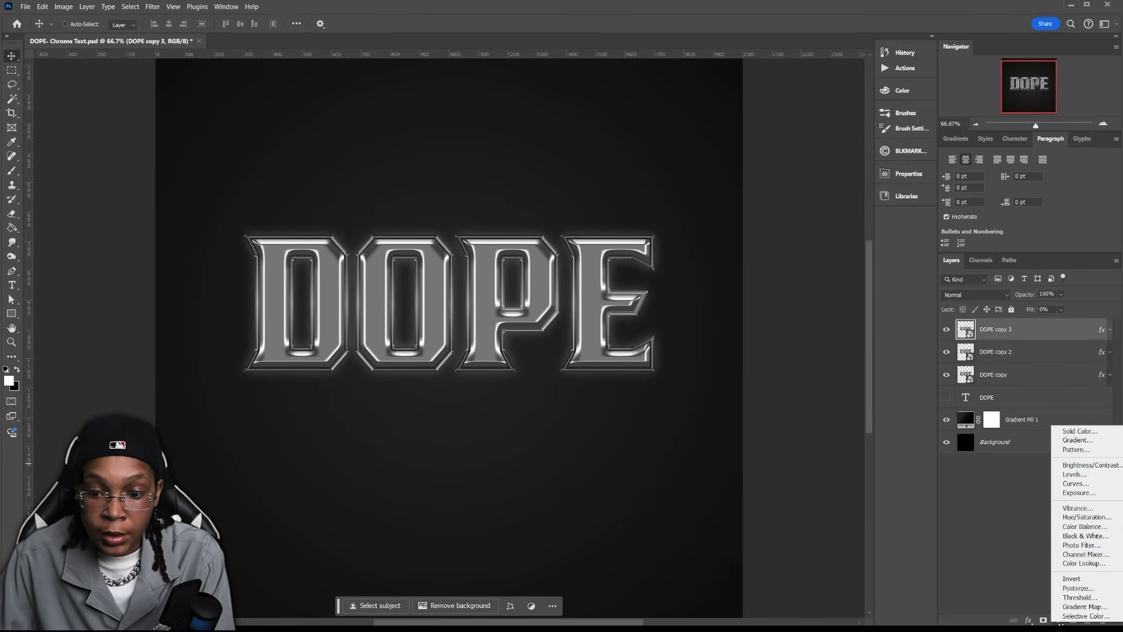
{"action": "left_click", "coordinate": [1077, 484]}
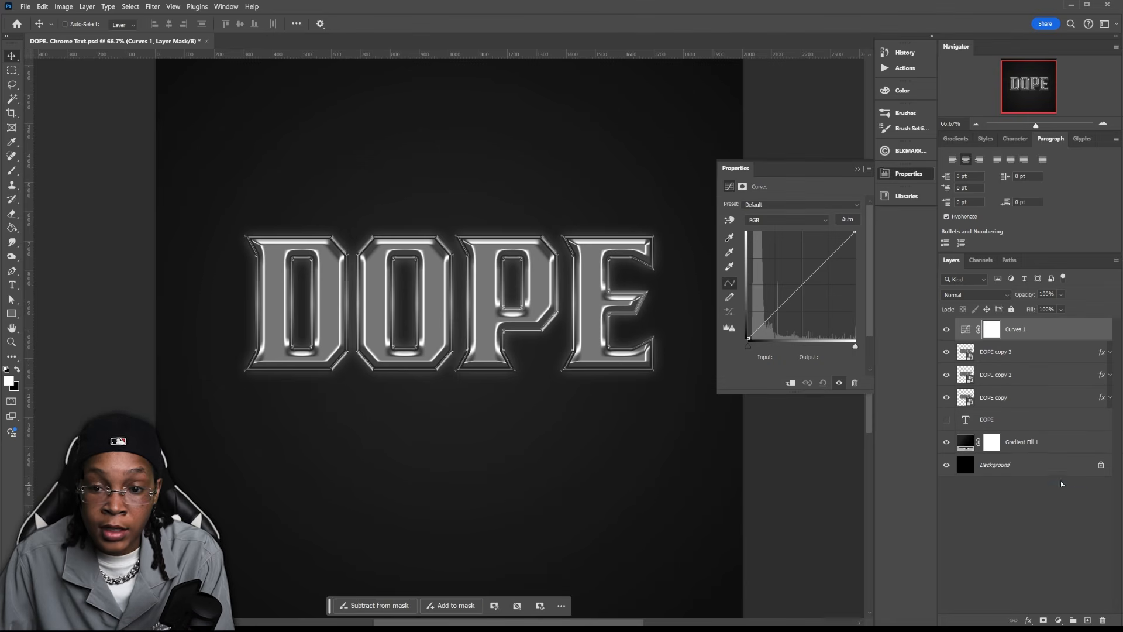
{"action": "left_click_drag", "start_coordinate": [796, 291], "coordinate": [831, 248]}
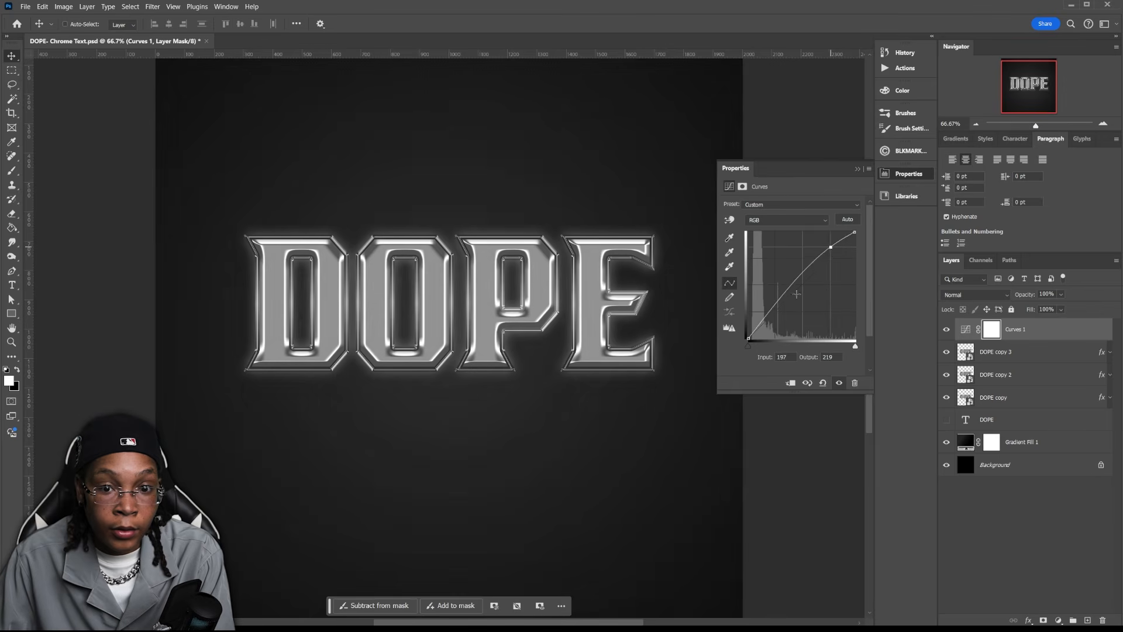
{"action": "left_click_drag", "start_coordinate": [777, 305], "coordinate": [781, 313]}
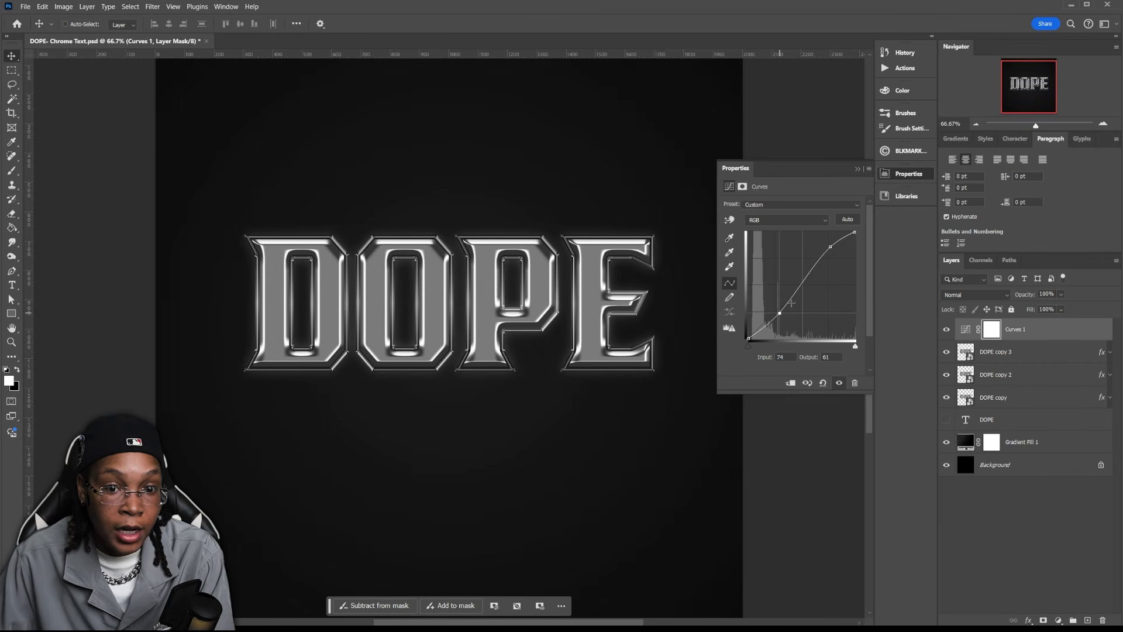
{"action": "left_click_drag", "start_coordinate": [826, 247], "coordinate": [823, 251]}
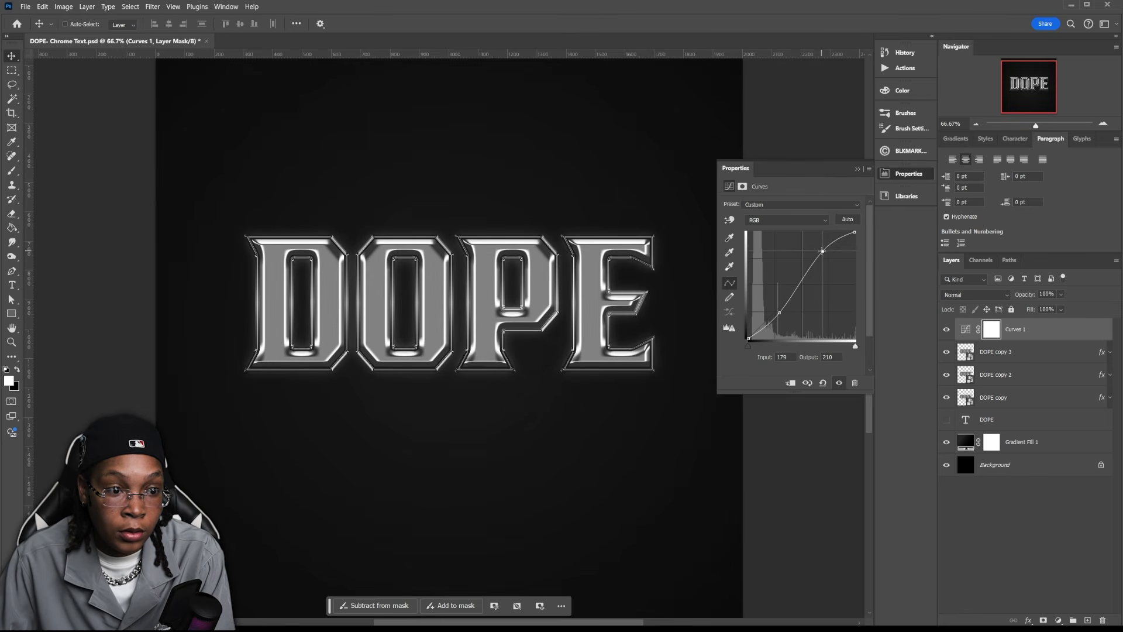
Add a Gradient Map adjustment above the Curves layer and choose the RB Chrome Gradient 71 preset for it.
{"action": "left_click", "coordinate": [1058, 621]}
{"action": "left_click", "coordinate": [1042, 561]}
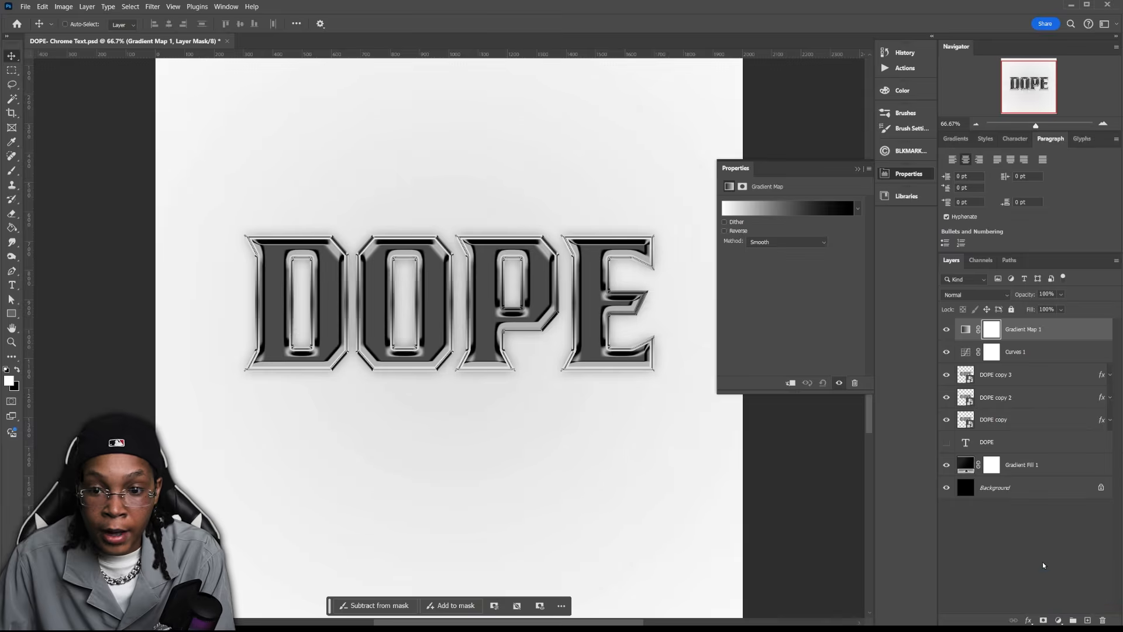
{"action": "left_click", "coordinate": [802, 220]}
{"action": "scroll", "coordinate": [778, 276], "scroll_direction": "down", "scroll_amount": 1}
{"action": "left_click", "coordinate": [778, 277]}
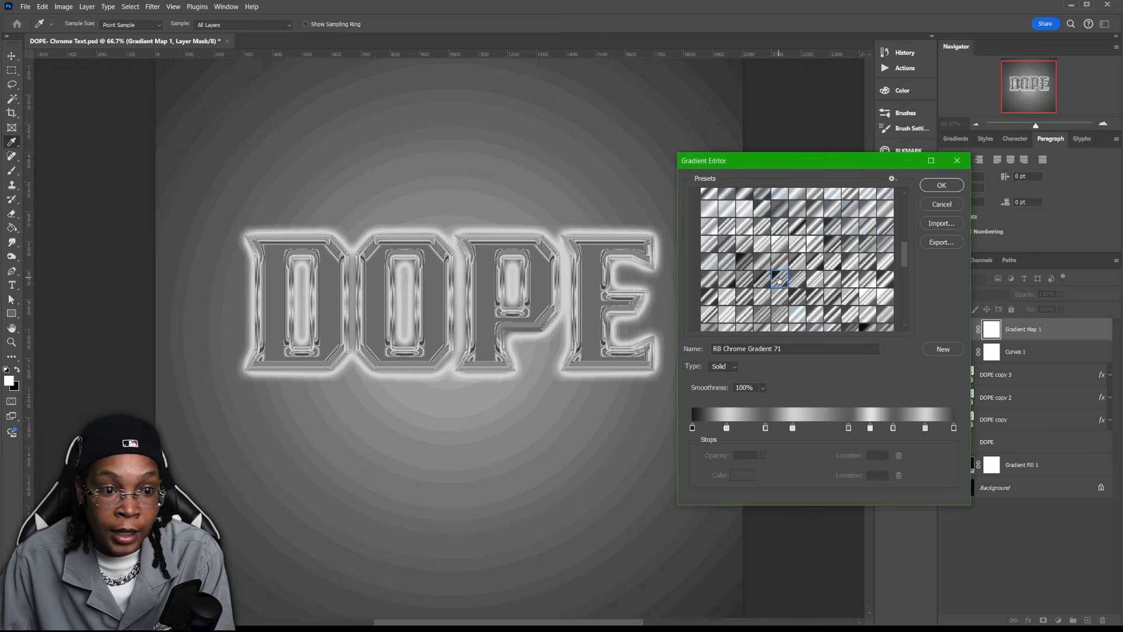
Try other Resource Boy chrome presets on the Gradient Map, including RB Chrome Gradient 119 and 176.
{"action": "left_click", "coordinate": [838, 274]}
{"action": "left_click", "coordinate": [858, 278]}
{"action": "left_click", "coordinate": [873, 296]}
{"action": "scroll", "coordinate": [872, 299], "scroll_direction": "down", "scroll_amount": 1}
{"action": "scroll", "coordinate": [871, 296], "scroll_direction": "down", "scroll_amount": 1}
{"action": "left_click", "coordinate": [851, 302]}
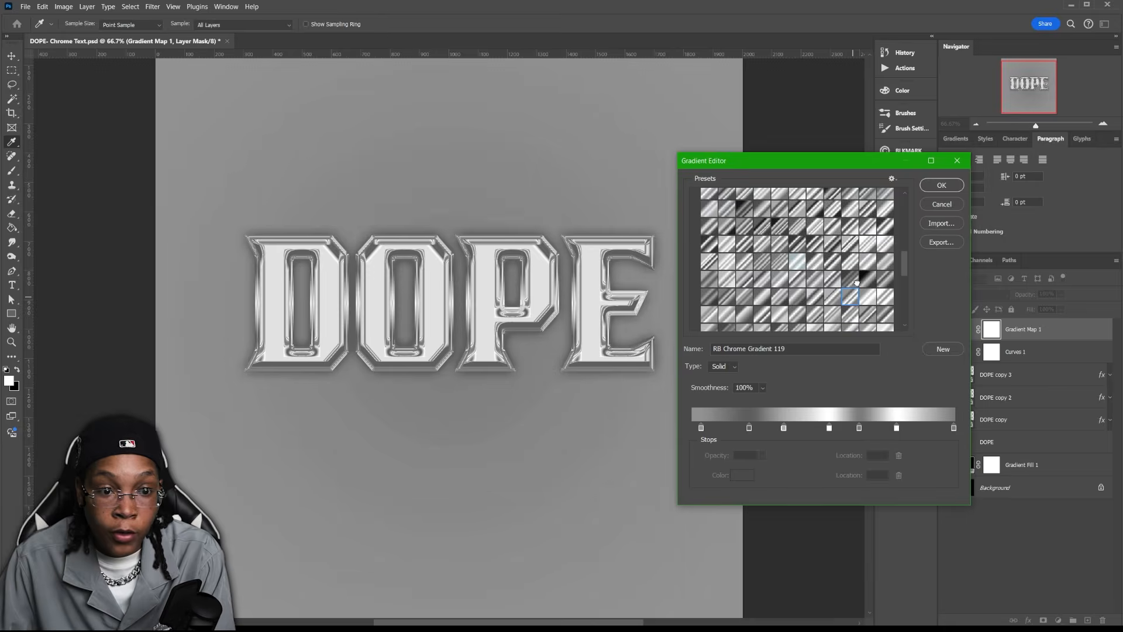
{"action": "left_click", "coordinate": [851, 282]}
{"action": "left_click", "coordinate": [883, 284]}
{"action": "left_click", "coordinate": [880, 310]}
{"action": "scroll", "coordinate": [867, 314], "scroll_direction": "down", "scroll_amount": 4}
{"action": "scroll", "coordinate": [825, 297], "scroll_direction": "down", "scroll_amount": 1}
{"action": "left_click", "coordinate": [731, 252]}
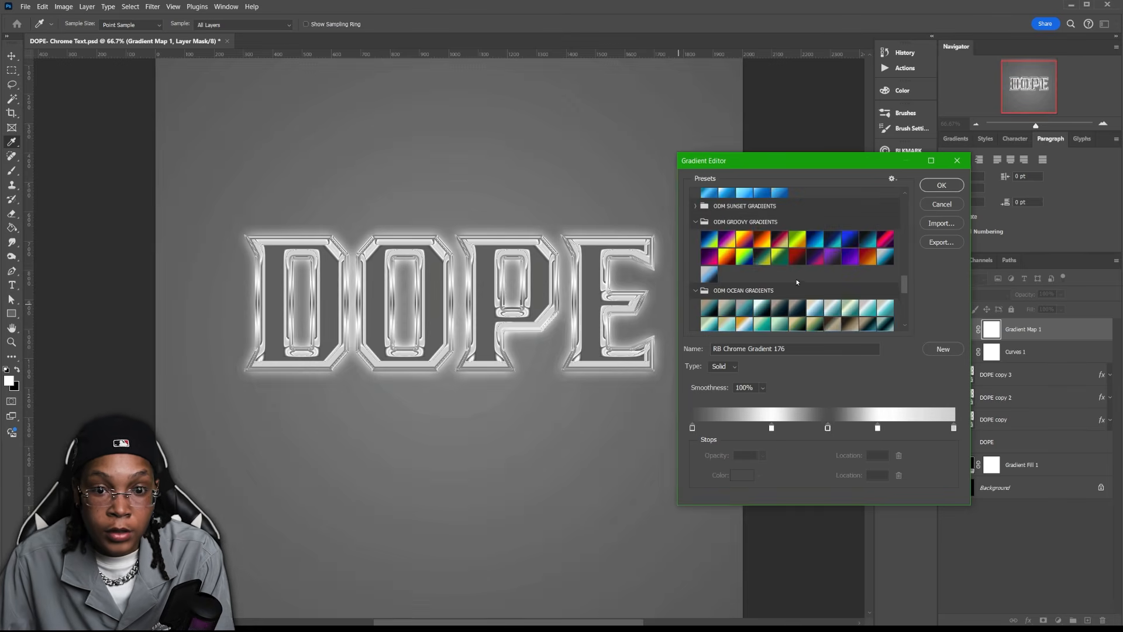
Apply the red GROOVY 15 gradient to the Gradient Map and reverse it.
{"action": "left_click", "coordinate": [763, 261]}
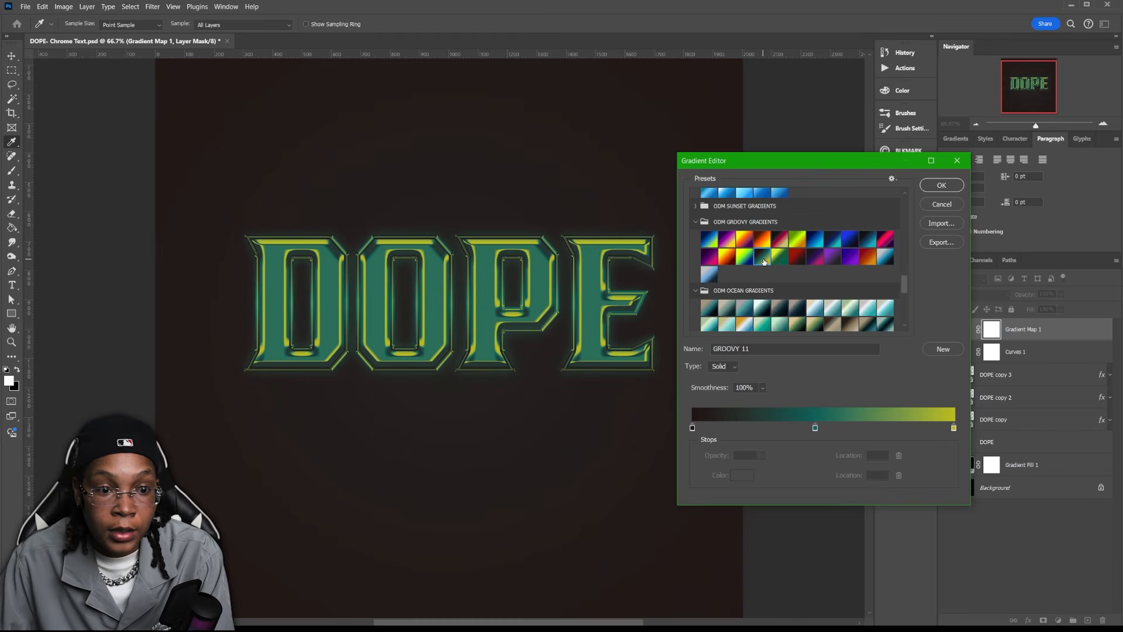
{"action": "left_click", "coordinate": [795, 258]}
{"action": "left_click", "coordinate": [942, 185]}
{"action": "left_click", "coordinate": [744, 231]}
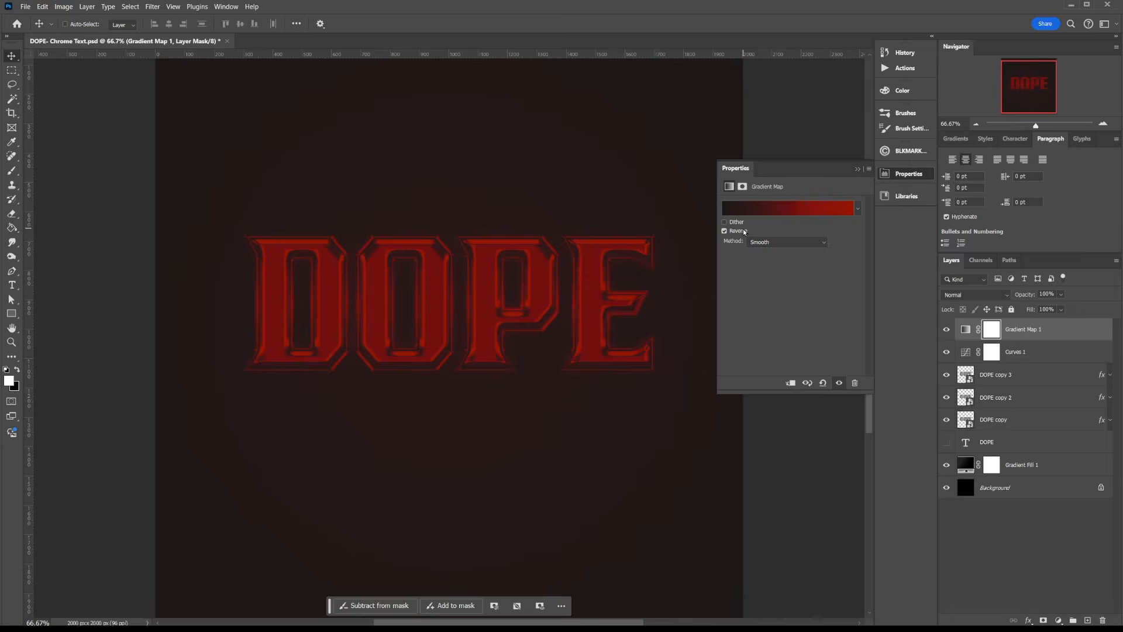
Try Multiply and Overlay blending on the Gradient Map layer, then set its blend mode to Vivid Light.
{"action": "left_click", "coordinate": [975, 295]}
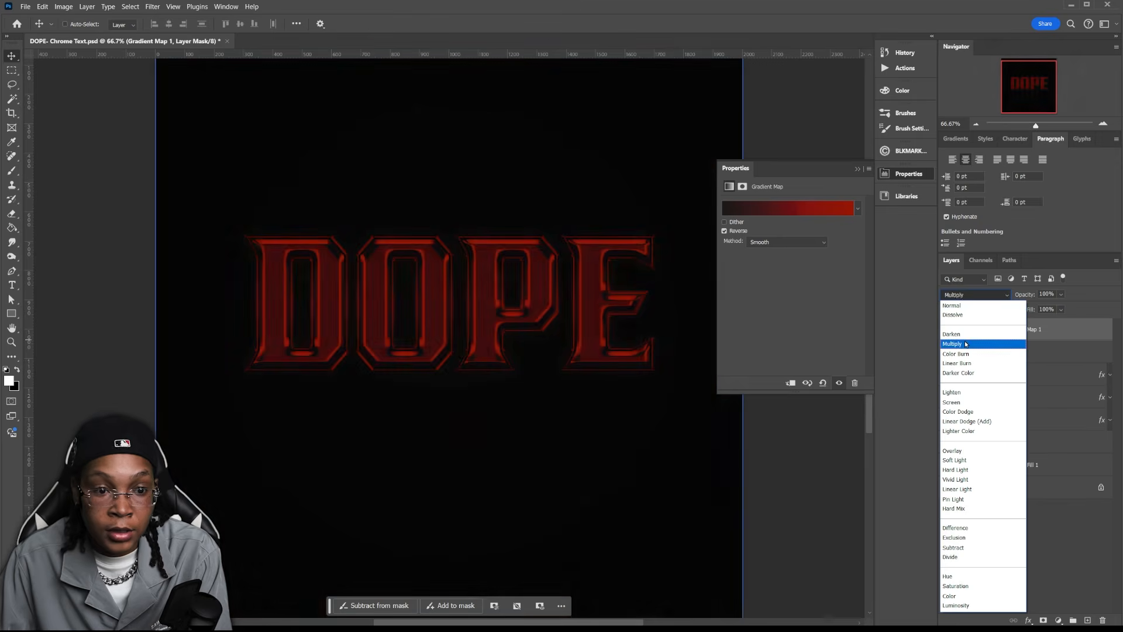
{"action": "left_click", "coordinate": [973, 294]}
{"action": "scroll", "coordinate": [973, 295], "scroll_direction": "down", "scroll_amount": 5}
{"action": "scroll", "coordinate": [973, 294], "scroll_direction": "up", "scroll_amount": 1}
{"action": "scroll", "coordinate": [973, 292], "scroll_direction": "down", "scroll_amount": 8}
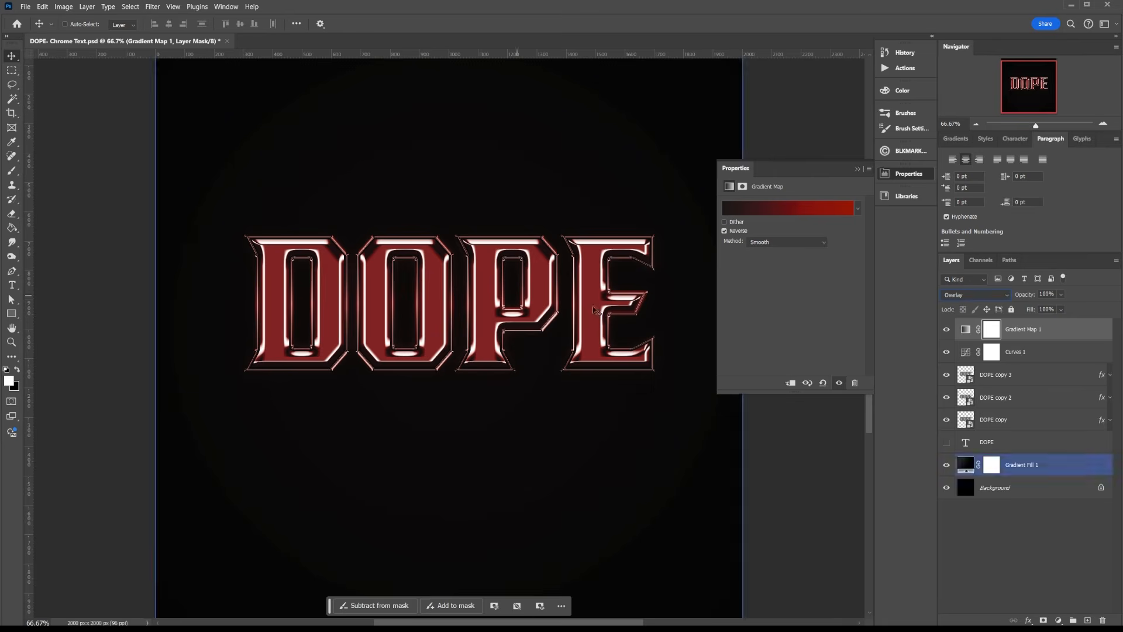
{"action": "left_click", "coordinate": [976, 294]}
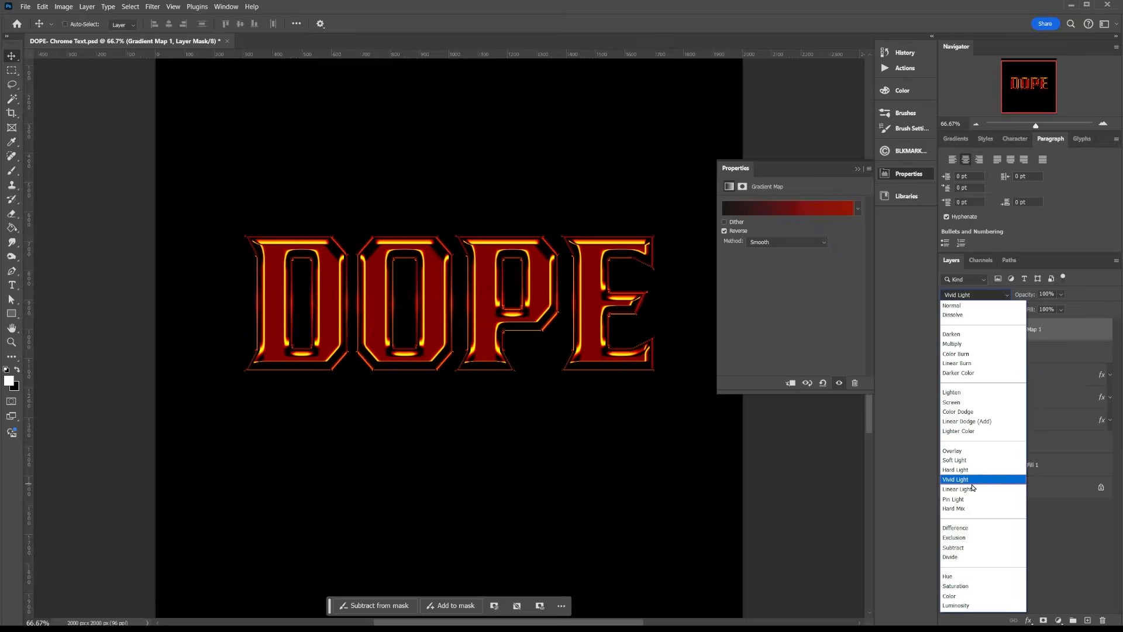
{"action": "left_click", "coordinate": [956, 479]}
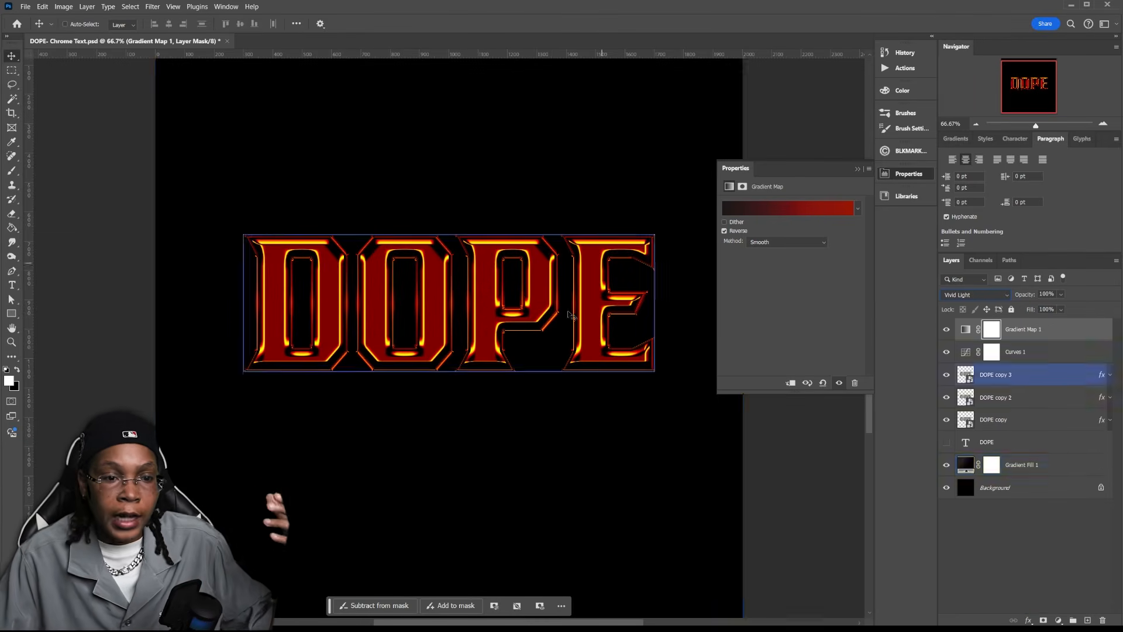
Try several ODM Groovy presets on the Gradient Map, including GROOVY 1 and GROOVY 12, and choose the blue GROOVY 6.
{"action": "left_click", "coordinate": [788, 212]}
{"action": "scroll", "coordinate": [760, 263], "scroll_direction": "down", "scroll_amount": 10}
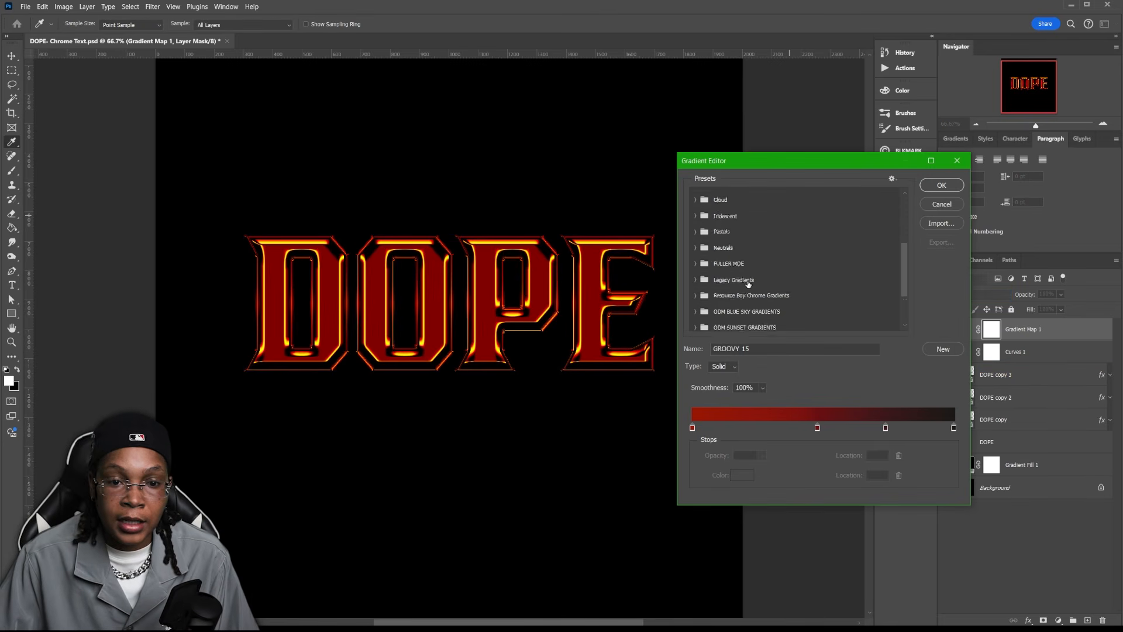
{"action": "left_click", "coordinate": [696, 275]}
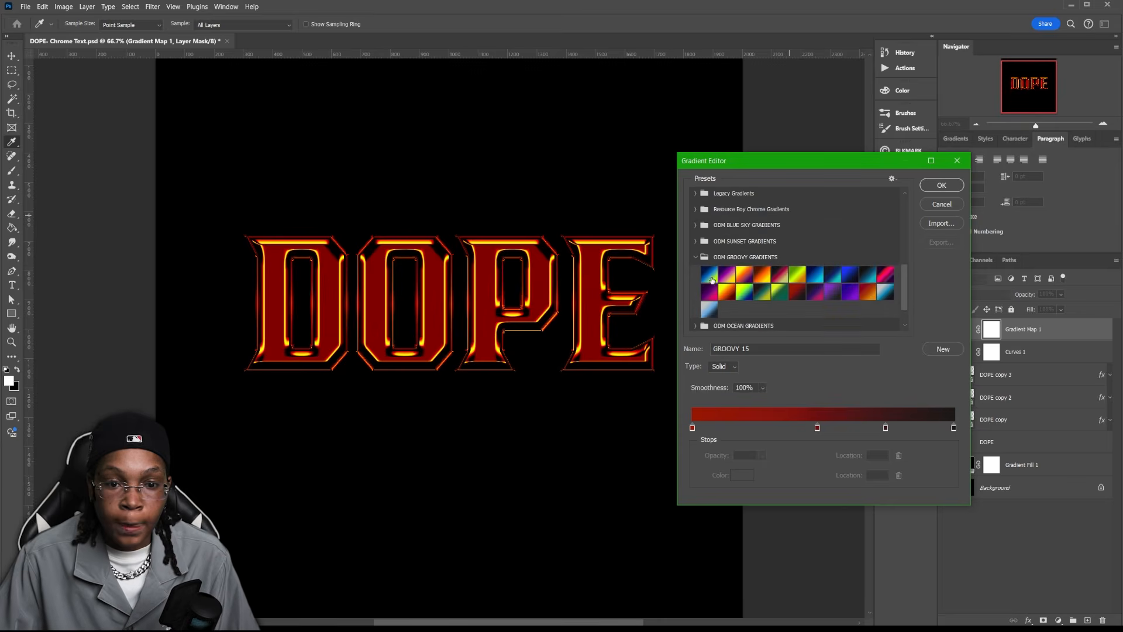
{"action": "left_click", "coordinate": [709, 275]}
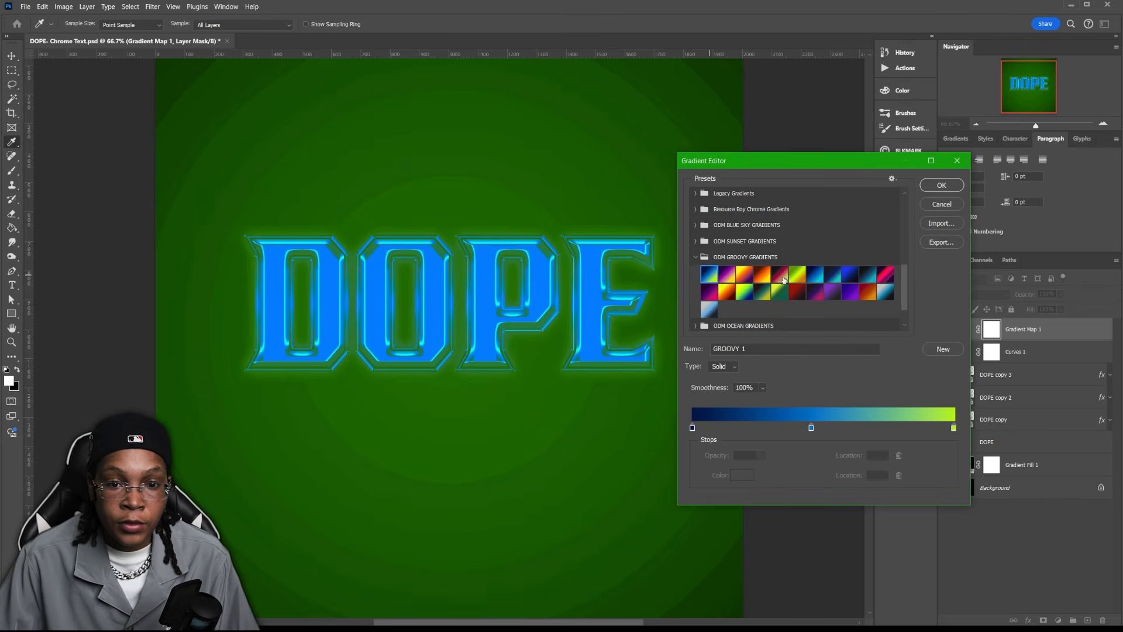
{"action": "left_click", "coordinate": [784, 280]}
{"action": "left_click", "coordinate": [798, 279]}
{"action": "left_click", "coordinate": [820, 279]}
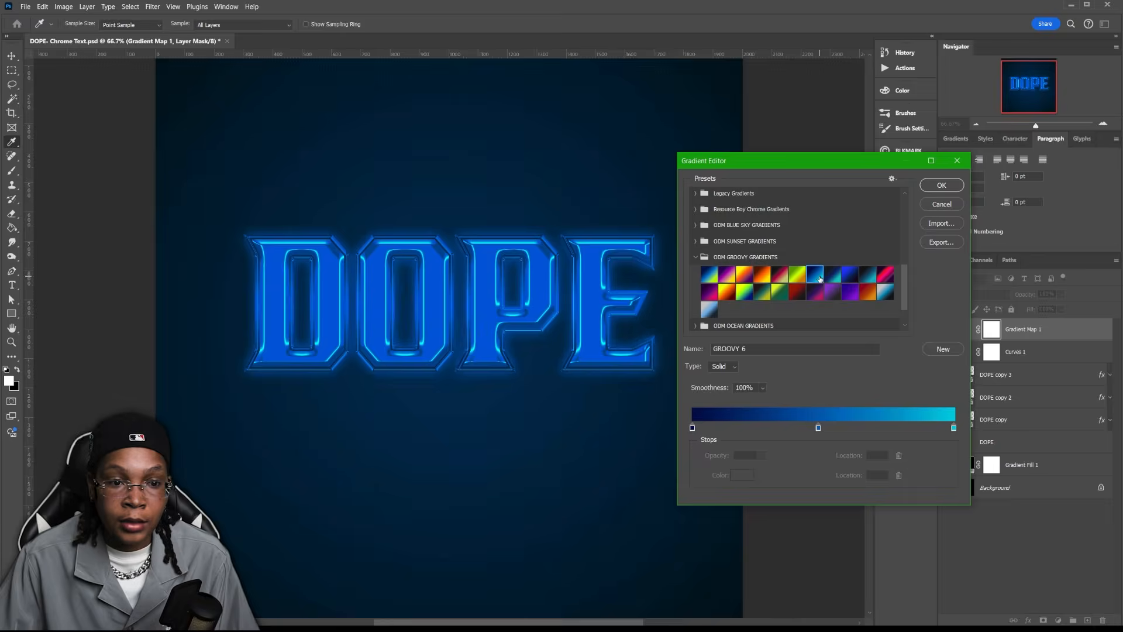
{"action": "left_click", "coordinate": [829, 277]}
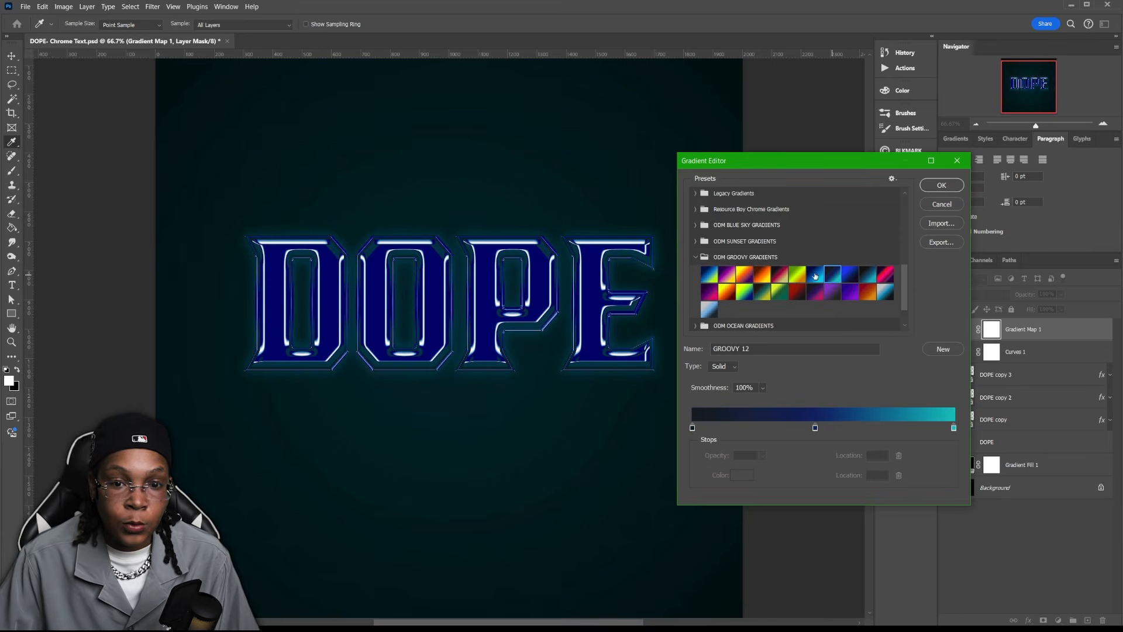
{"action": "left_click", "coordinate": [816, 274]}
Move the gradient's dark blue stop to 20%, add a black stop at 0%, and apply the edited gradient.
{"action": "left_click_drag", "start_coordinate": [720, 428], "coordinate": [744, 428]}
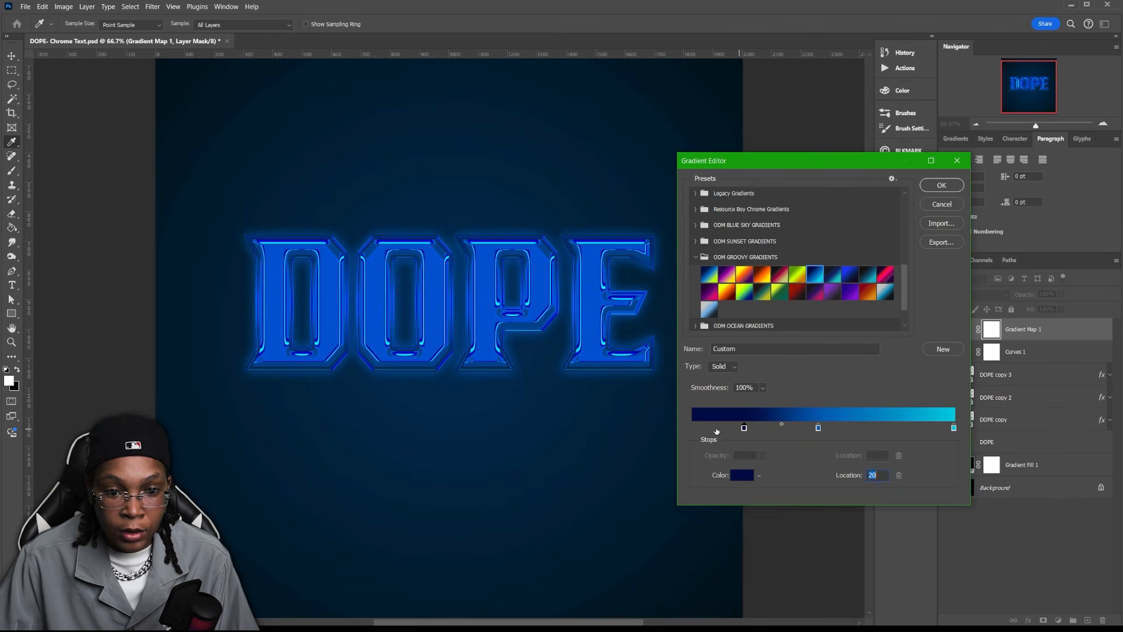
{"action": "double_click", "coordinate": [692, 428]}
{"action": "left_click_drag", "start_coordinate": [722, 244], "coordinate": [798, 291]}
{"action": "left_click", "coordinate": [908, 146]}
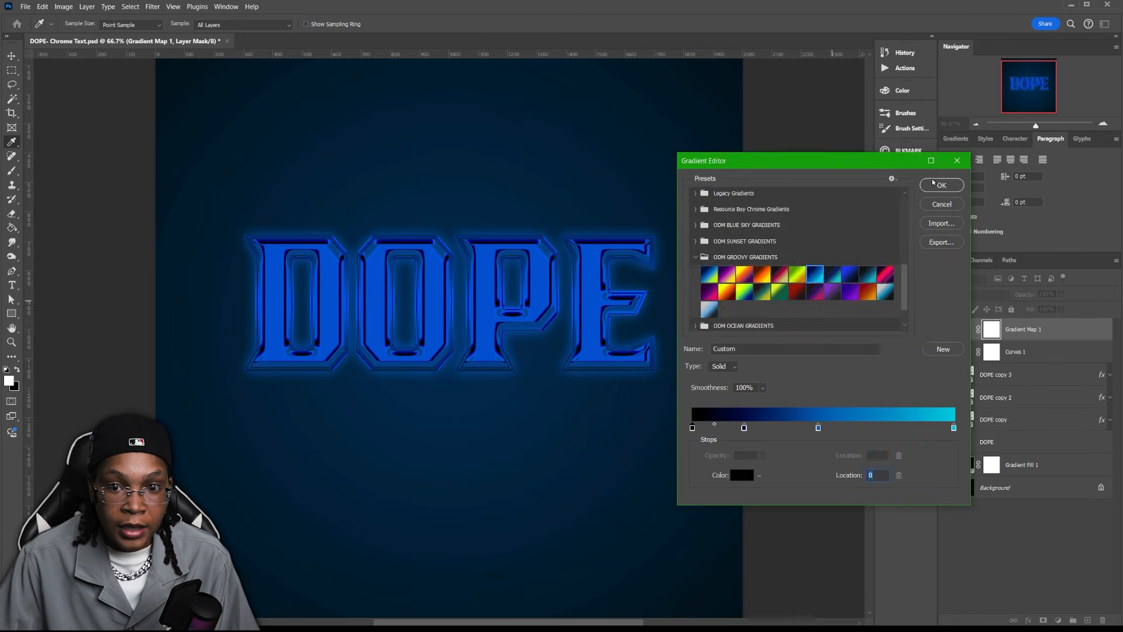
{"action": "left_click", "coordinate": [939, 185]}
Turn off Reverse for the Gradient Map and set its layer blend mode to Overlay.
{"action": "left_click", "coordinate": [725, 231]}
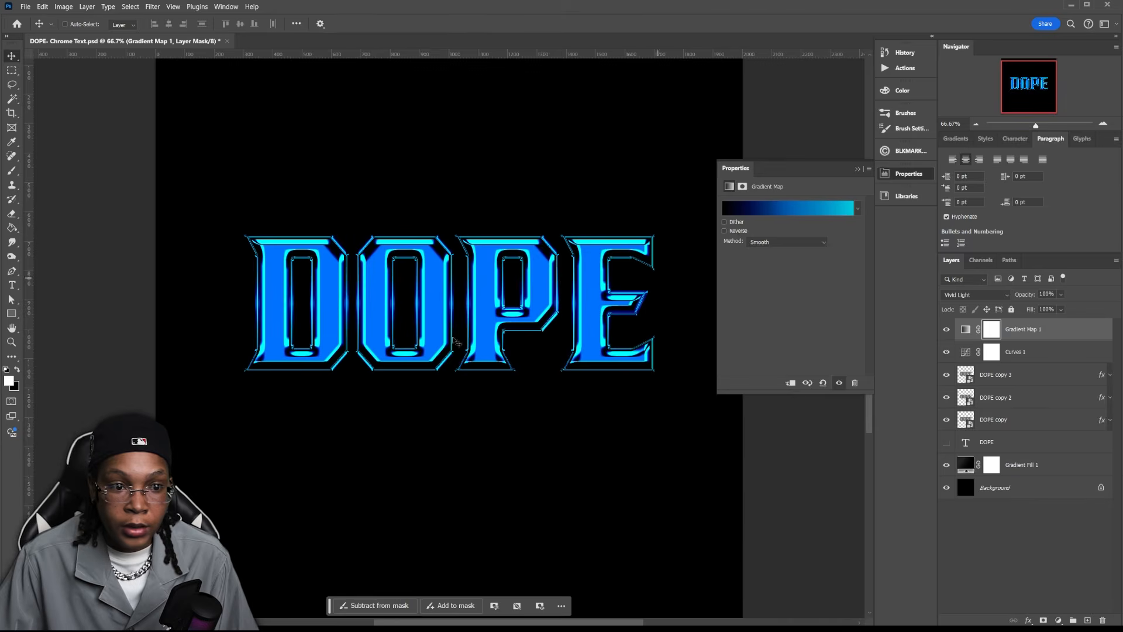
{"action": "left_click", "coordinate": [961, 297]}
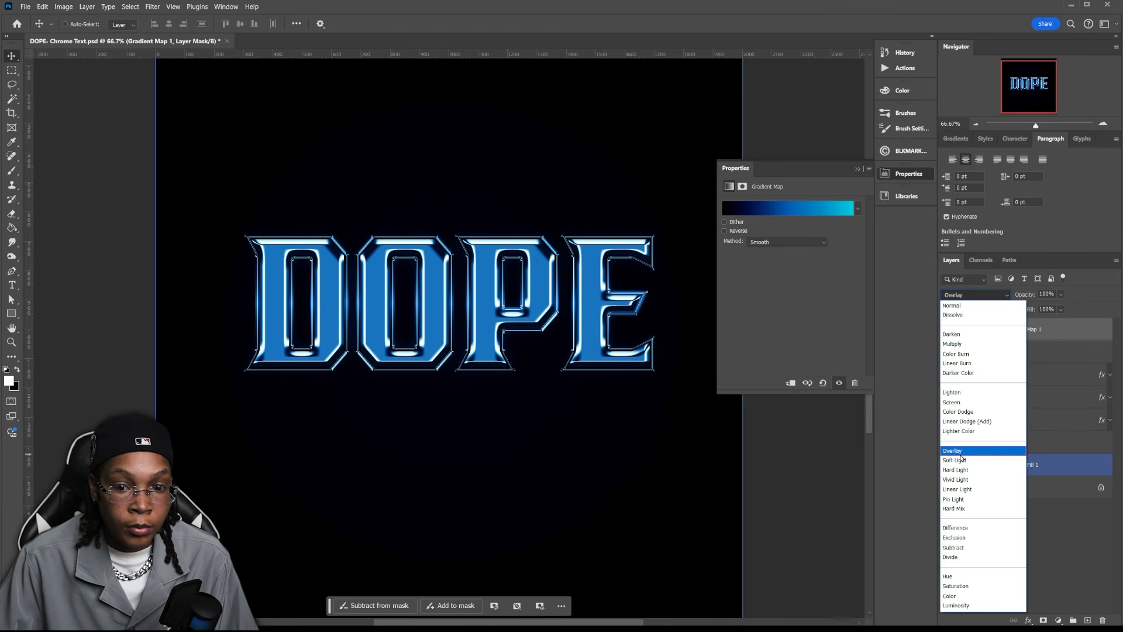
{"action": "left_click", "coordinate": [961, 452]}
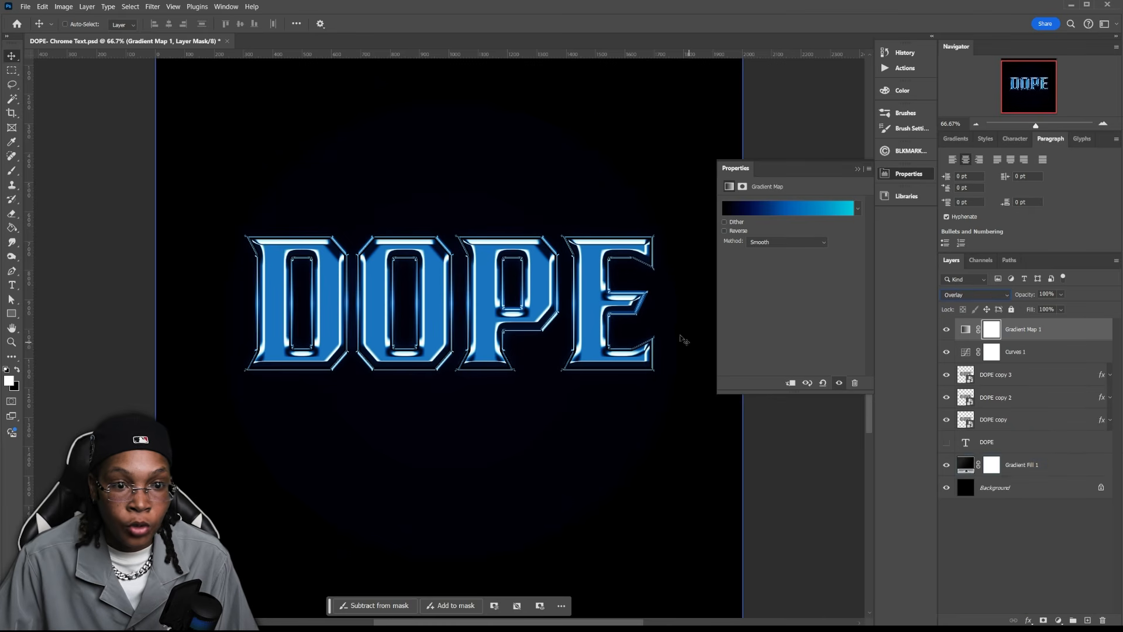
Try several Resource Boy Chrome Gradients presets on the Gradient Map, including RB Chrome Gradient 39, 41, 54 and 62, and apply a darker-toned one.
{"action": "left_click", "coordinate": [833, 207]}
{"action": "scroll", "coordinate": [739, 275], "scroll_direction": "down", "scroll_amount": 5}
{"action": "left_click", "coordinate": [695, 227]}
{"action": "scroll", "coordinate": [791, 255], "scroll_direction": "down", "scroll_amount": 1}
{"action": "left_click", "coordinate": [798, 271]}
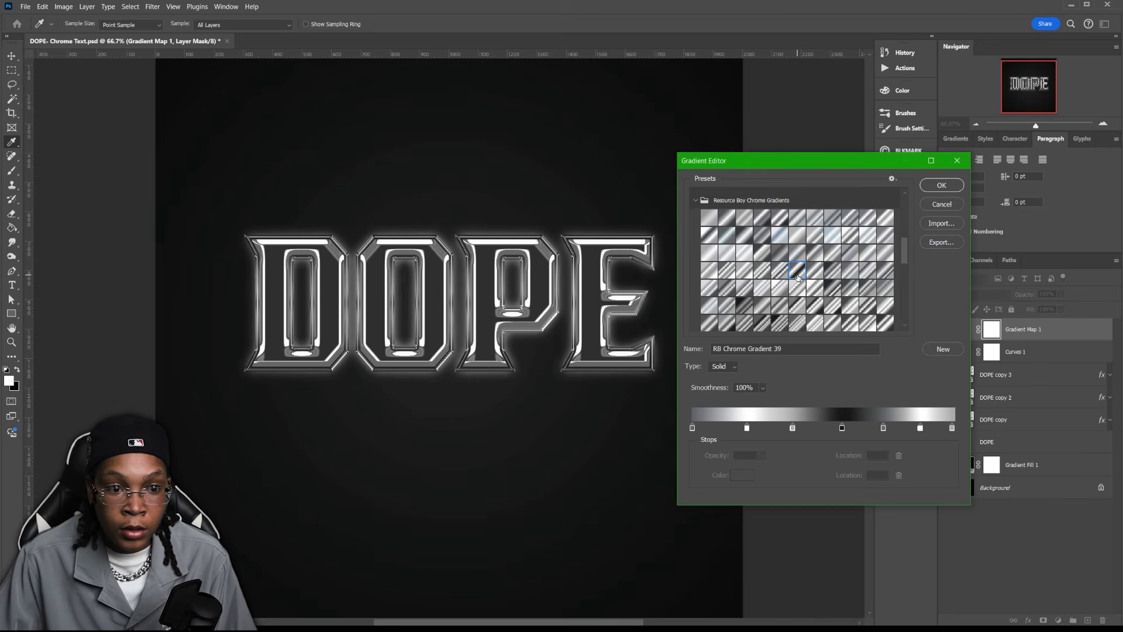
{"action": "left_click", "coordinate": [817, 272]}
{"action": "left_click", "coordinate": [834, 272]}
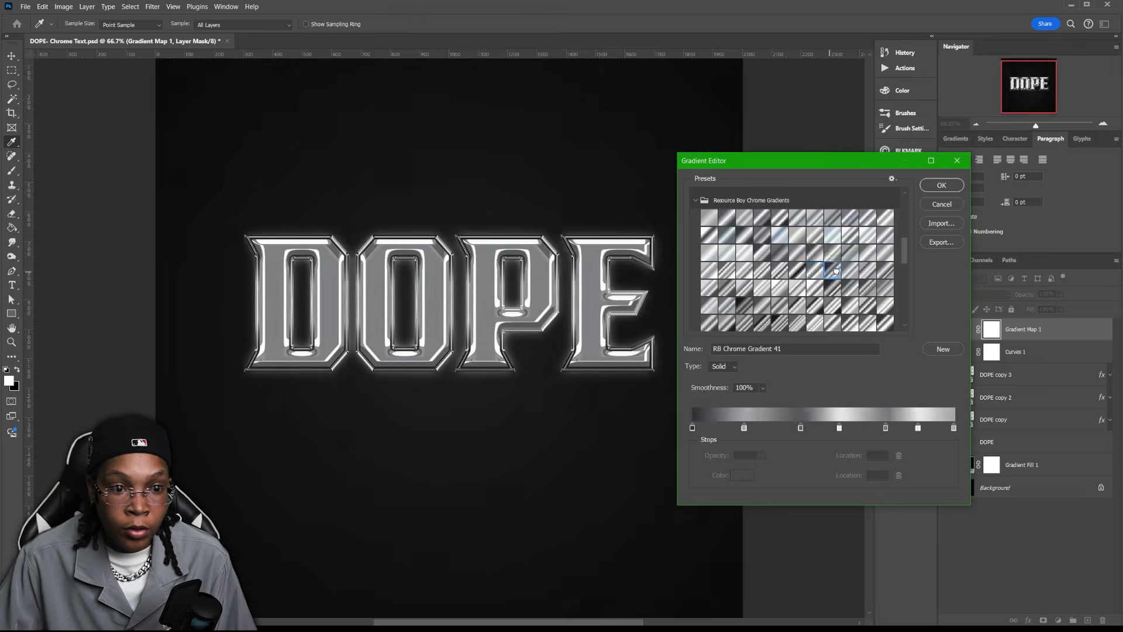
{"action": "left_click", "coordinate": [864, 271]}
{"action": "left_click", "coordinate": [851, 287]}
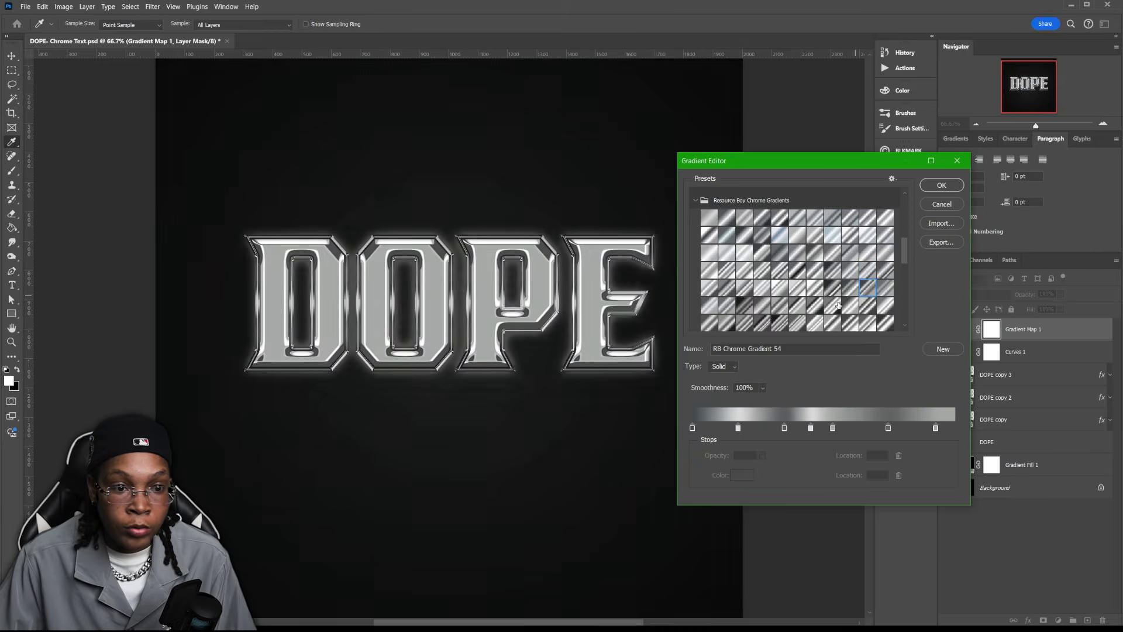
{"action": "left_click", "coordinate": [835, 304]}
{"action": "left_click", "coordinate": [816, 307]}
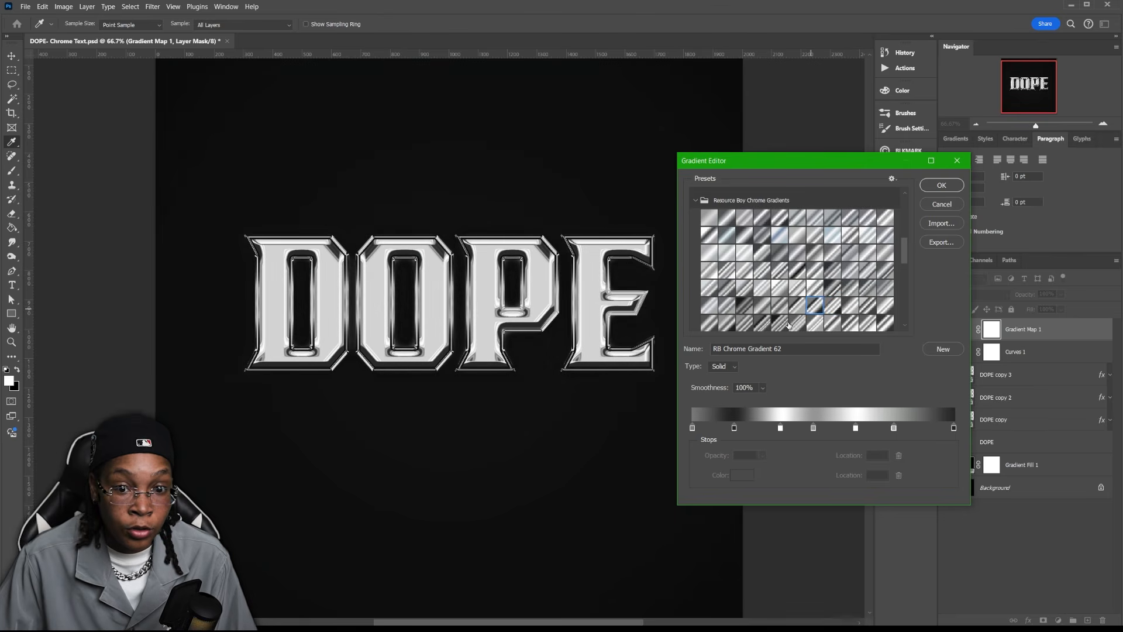
{"action": "left_click", "coordinate": [788, 325]}
{"action": "scroll", "coordinate": [842, 293], "scroll_direction": "down", "scroll_amount": 3}
{"action": "left_click", "coordinate": [869, 280]}
{"action": "left_click", "coordinate": [936, 186]}
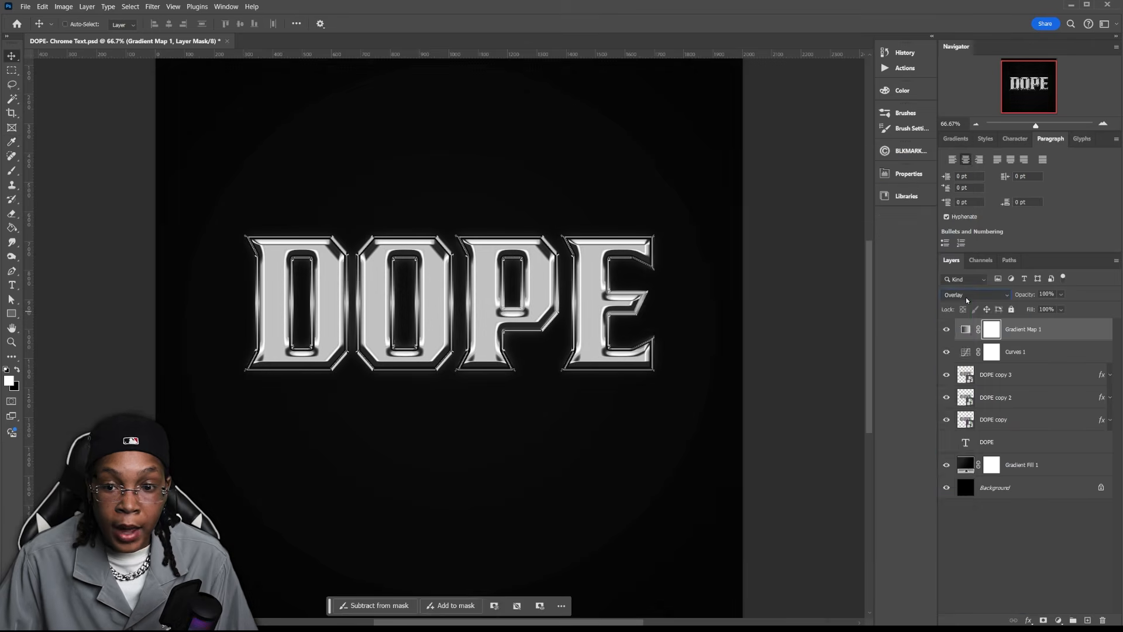
Try other blend modes on the Gradient Map layer, including Darken, Linear Burn, Screen, Overlay, Hard Mix and Luminosity.
{"action": "left_click", "coordinate": [966, 295]}
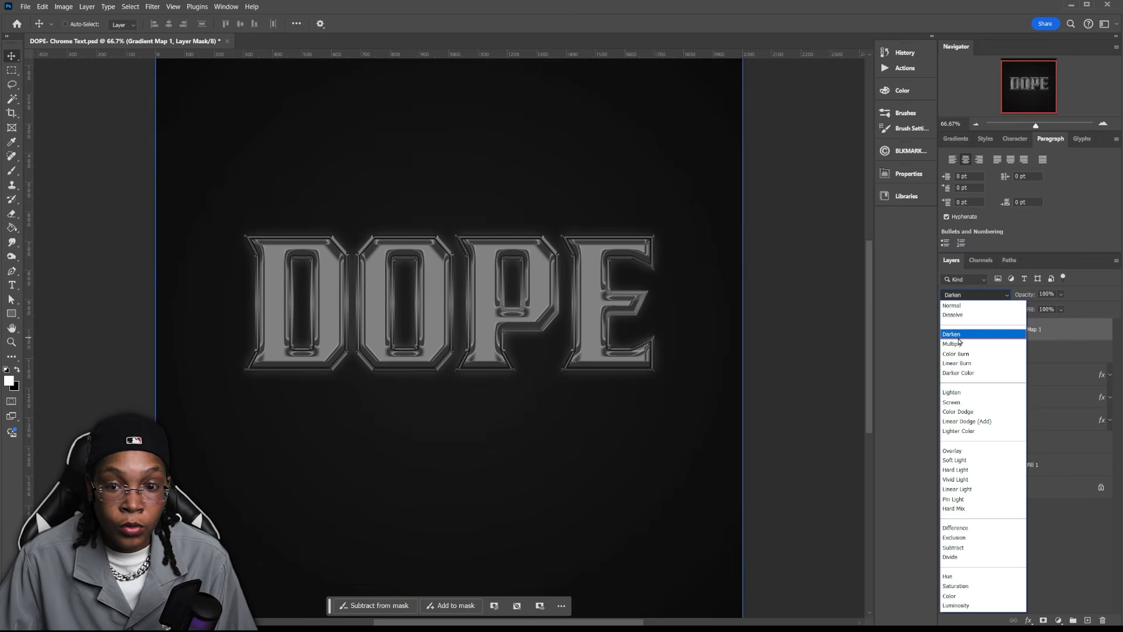
{"action": "left_click", "coordinate": [959, 335]}
{"action": "scroll", "coordinate": [975, 295], "scroll_direction": "down", "scroll_amount": 4}
{"action": "scroll", "coordinate": [974, 295], "scroll_direction": "up", "scroll_amount": 2}
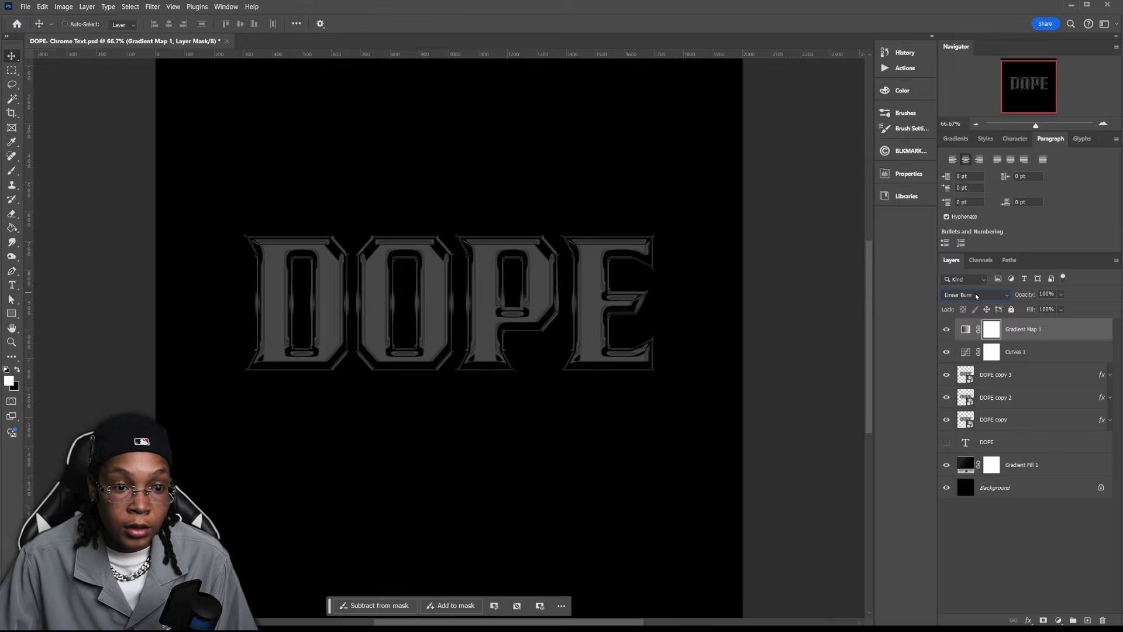
{"action": "scroll", "coordinate": [975, 295], "scroll_direction": "down", "scroll_amount": 4}
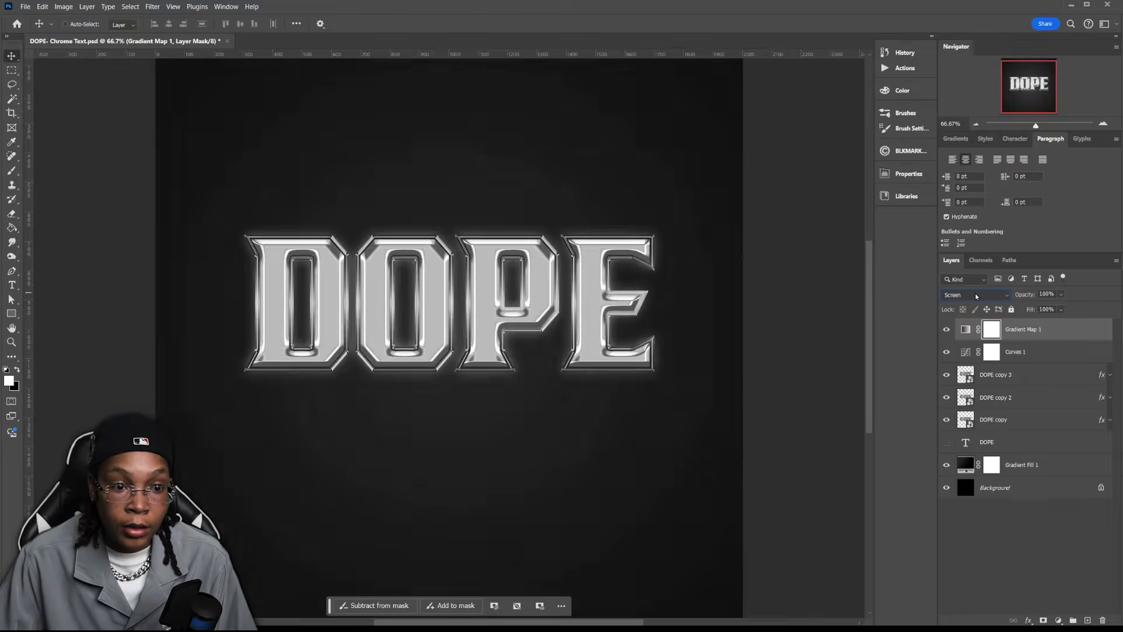
{"action": "scroll", "coordinate": [975, 293], "scroll_direction": "down", "scroll_amount": 6}
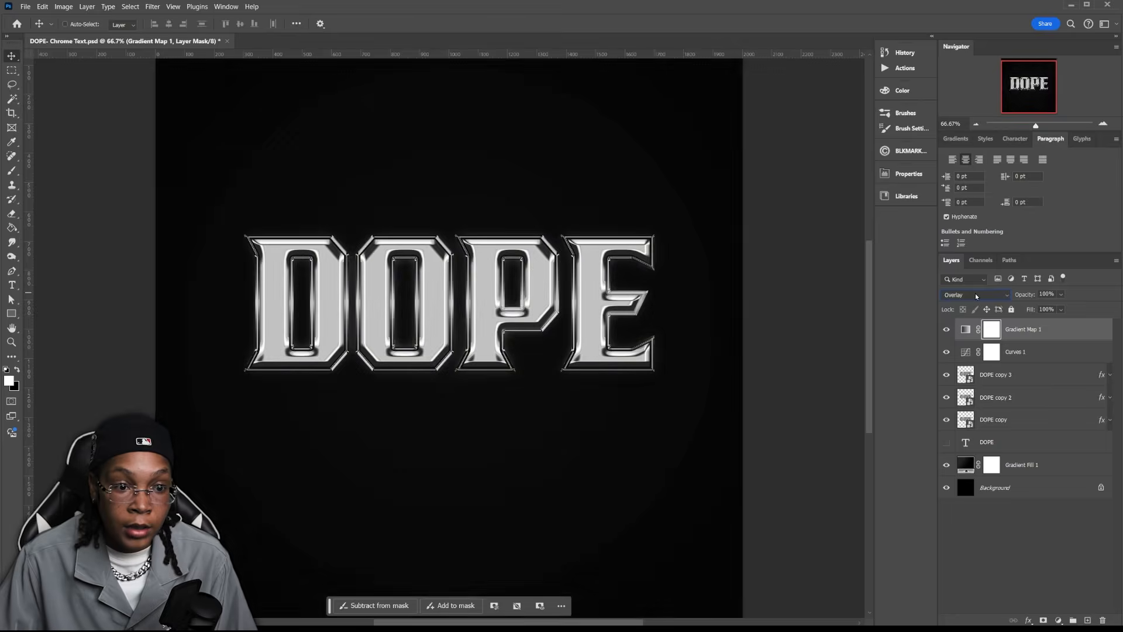
{"action": "scroll", "coordinate": [975, 294], "scroll_direction": "down", "scroll_amount": 7}
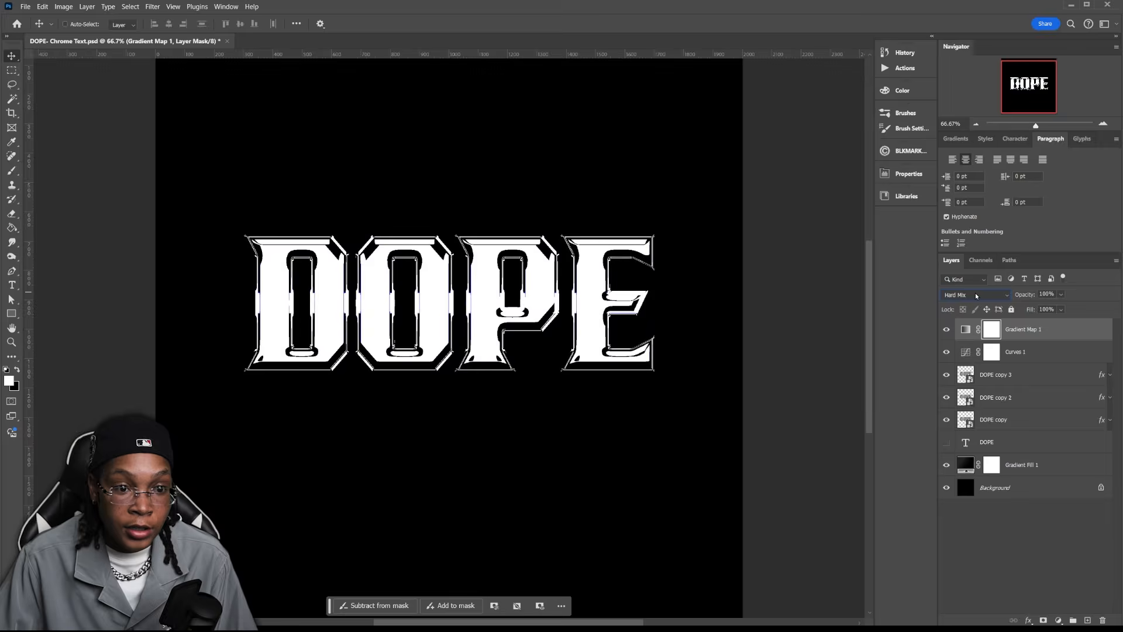
{"action": "scroll", "coordinate": [975, 294], "scroll_direction": "down", "scroll_amount": 4}
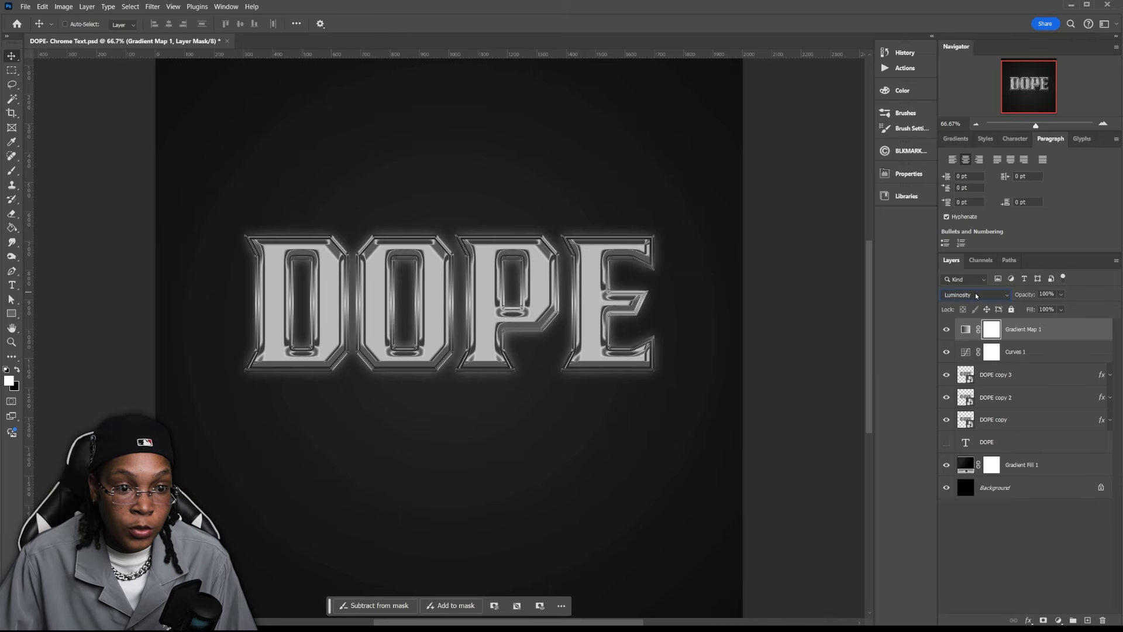
Return the Gradient Map layer to Normal blending and delete the layer.
{"action": "left_click", "coordinate": [975, 292]}
{"action": "left_click", "coordinate": [970, 303]}
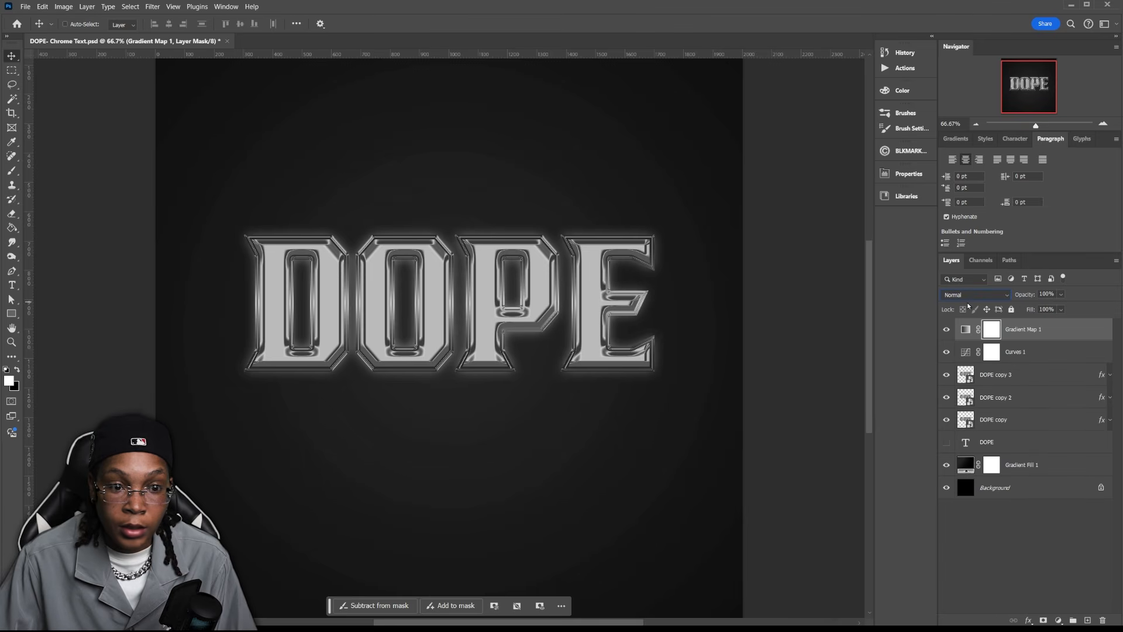
{"action": "left_click", "coordinate": [966, 330]}
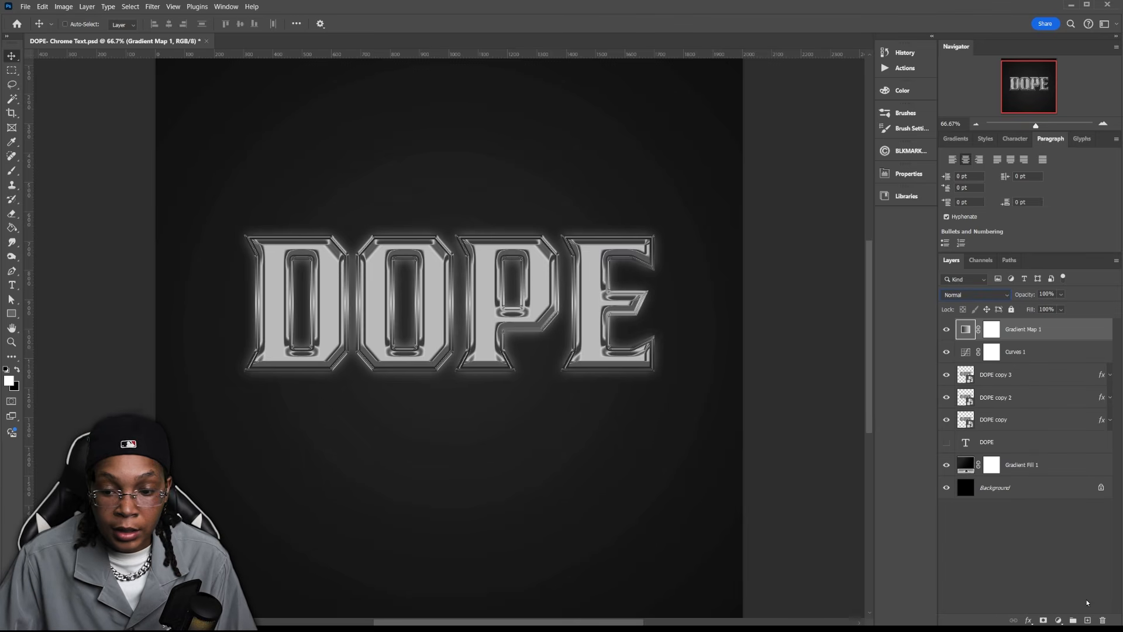
{"action": "left_click", "coordinate": [1104, 620]}
Open the layer style of the DOPE copy layer and turn on a Gradient Overlay.
{"action": "left_click", "coordinate": [1046, 398]}
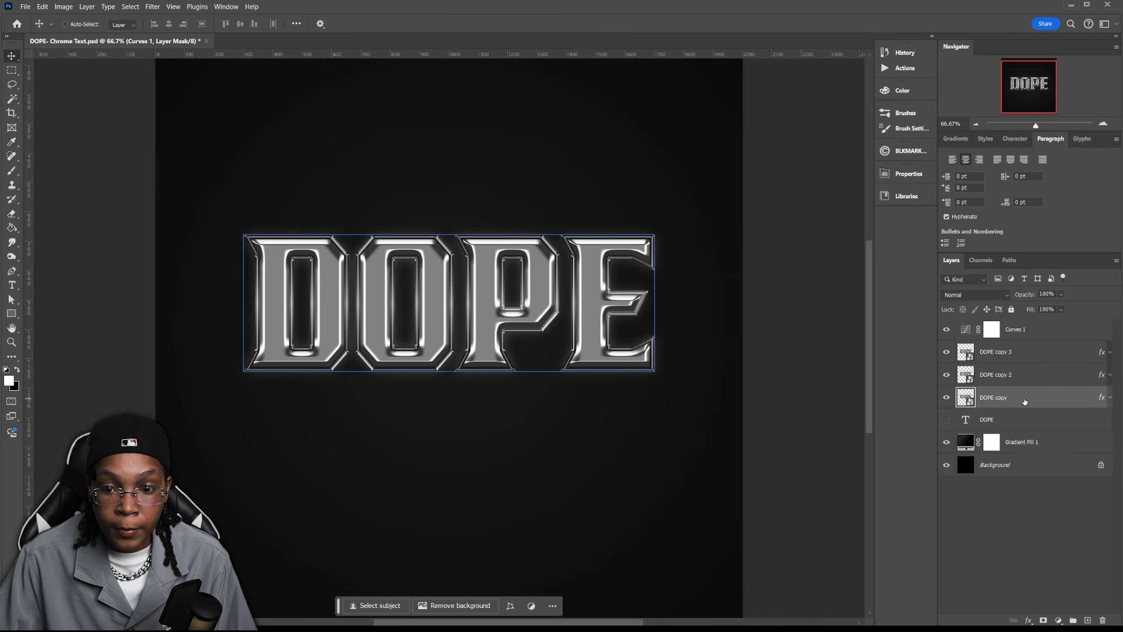
{"action": "key", "text": "h"}
{"action": "double_click", "coordinate": [1039, 397]}
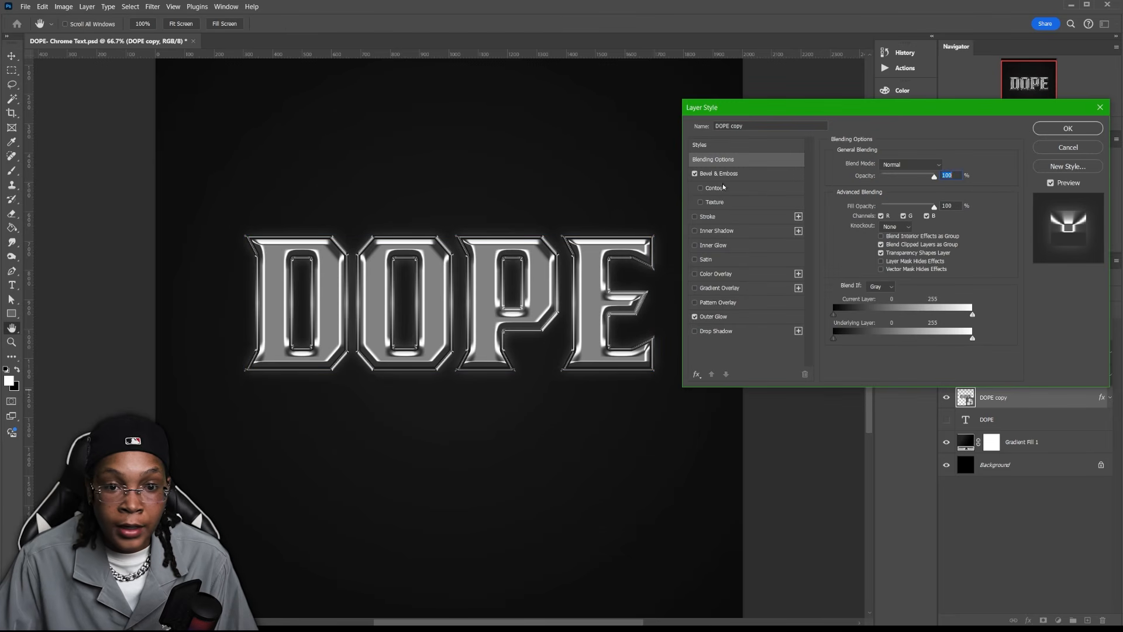
{"action": "left_click", "coordinate": [720, 288]}
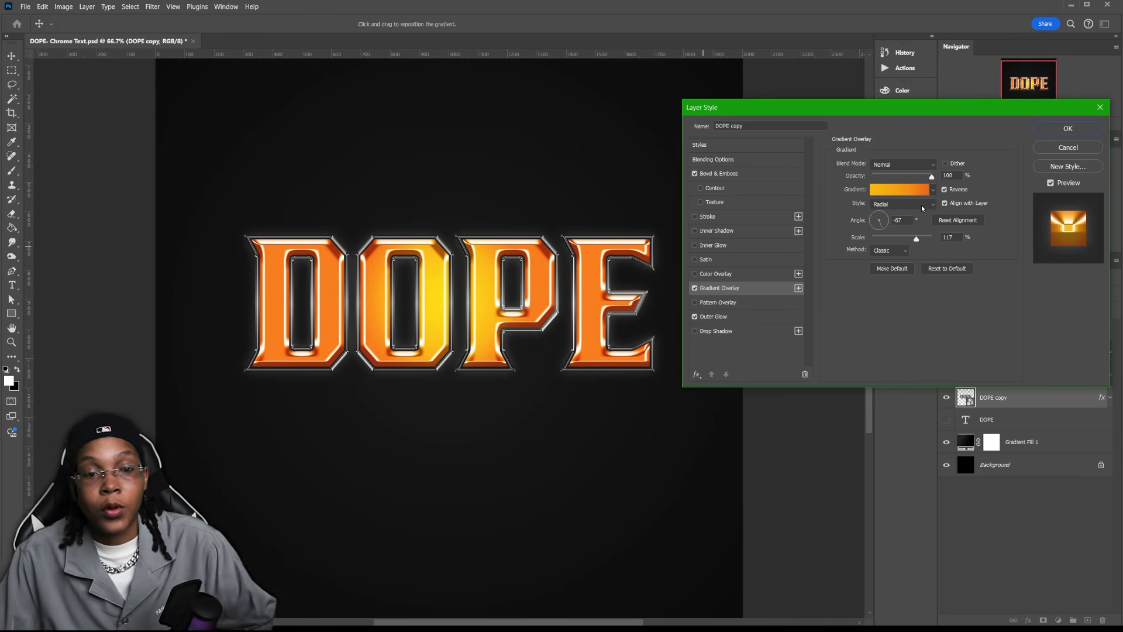
Try blend modes such as Color Burn and Overlay on the Gradient Overlay, then set it back to Normal.
{"action": "left_click", "coordinate": [912, 166]}
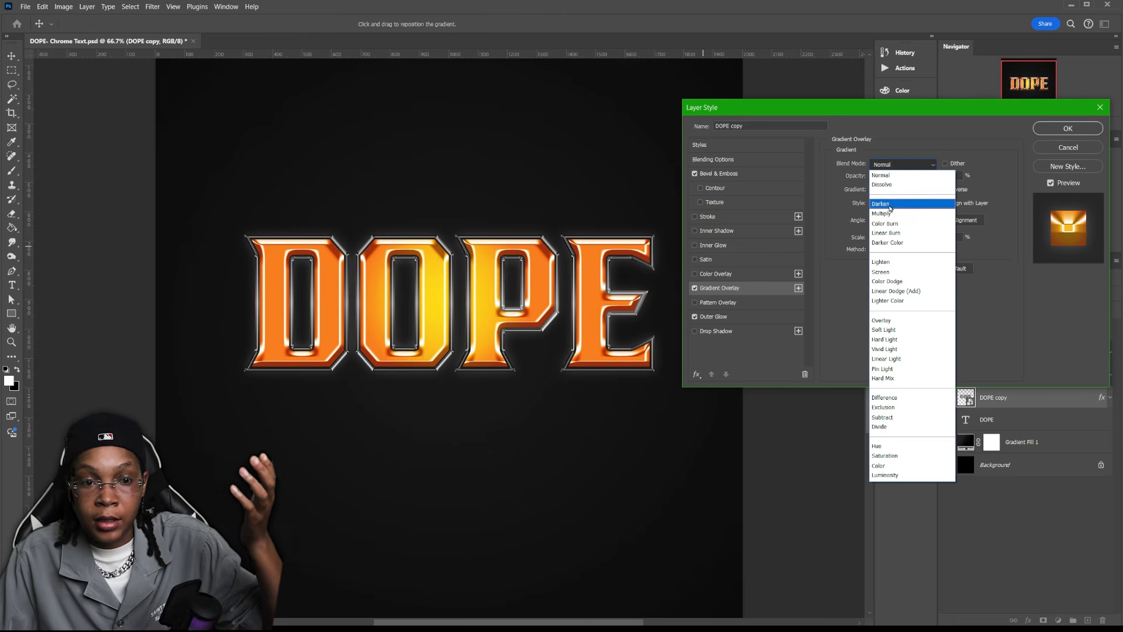
{"action": "left_click", "coordinate": [883, 213]}
{"action": "key", "text": "Down"}
{"action": "key", "text": "Down"}
{"action": "key", "text": "Down"}
{"action": "key", "text": "Down"}
{"action": "key", "text": "Down"}
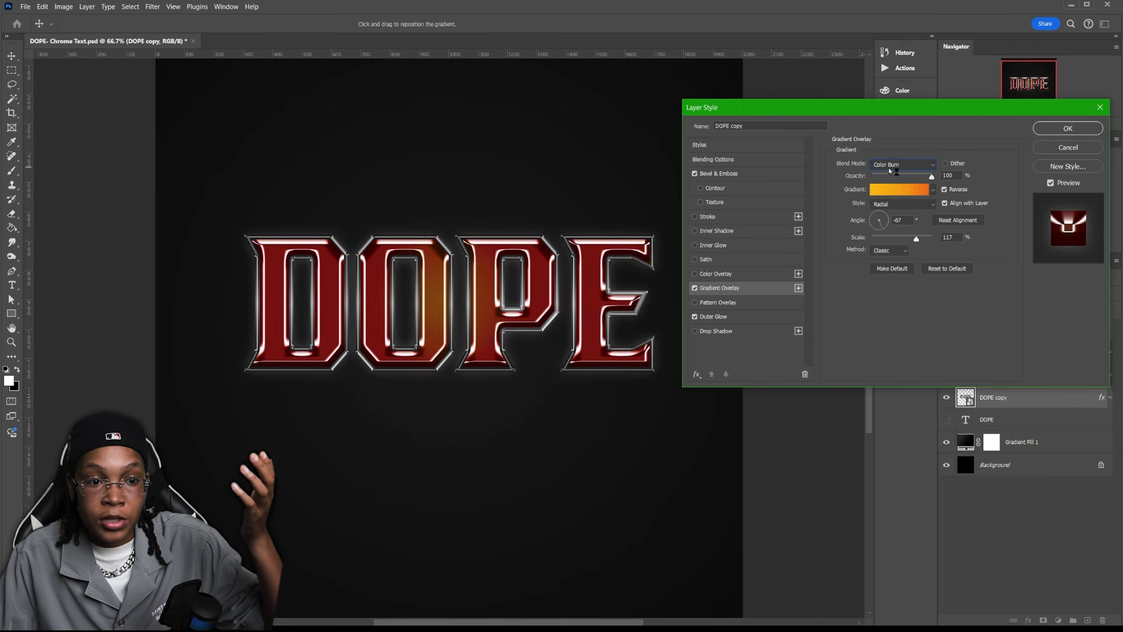
{"action": "key", "text": "Down"}
{"action": "key", "text": "Down"}
{"action": "key", "text": "Down"}
{"action": "key", "text": "Down"}
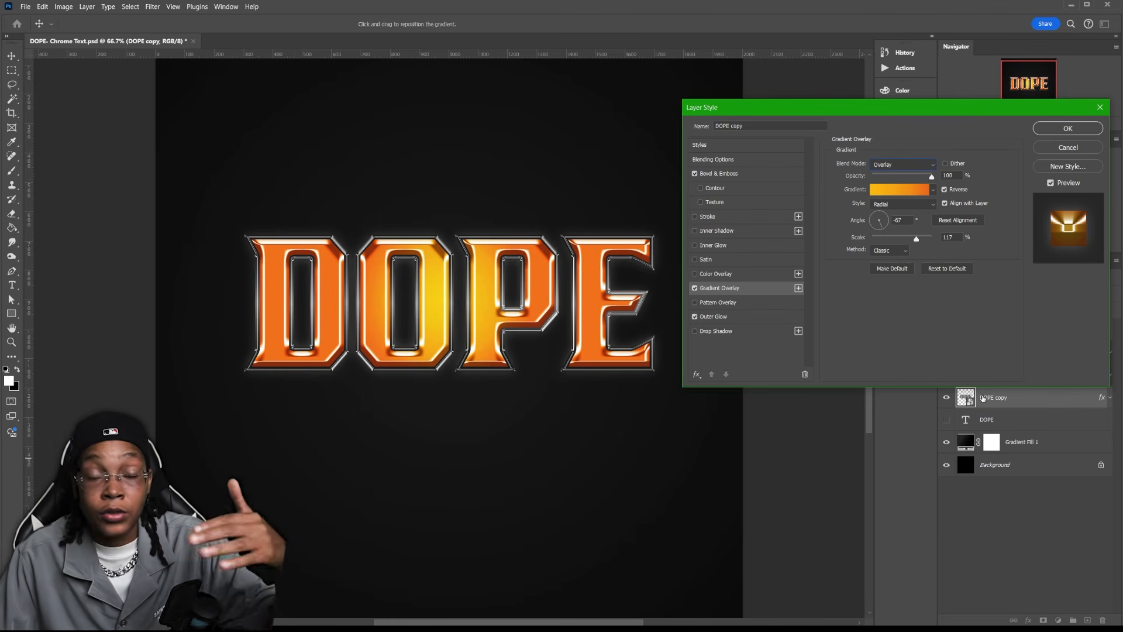
{"action": "left_click", "coordinate": [914, 165]}
{"action": "left_click", "coordinate": [894, 174]}
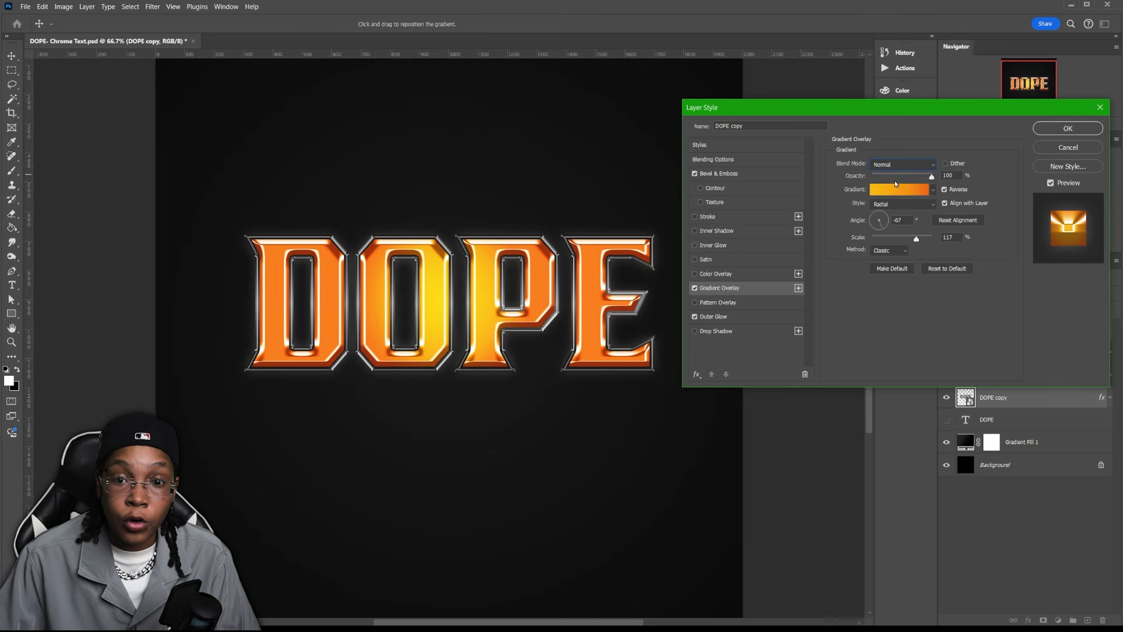
Try several Resource Boy Chrome Gradients presets for the Gradient Overlay, including RB Chrome Gradient 40, and apply the one next to it.
{"action": "left_click", "coordinate": [892, 186]}
{"action": "scroll", "coordinate": [844, 244], "scroll_direction": "down", "scroll_amount": 5}
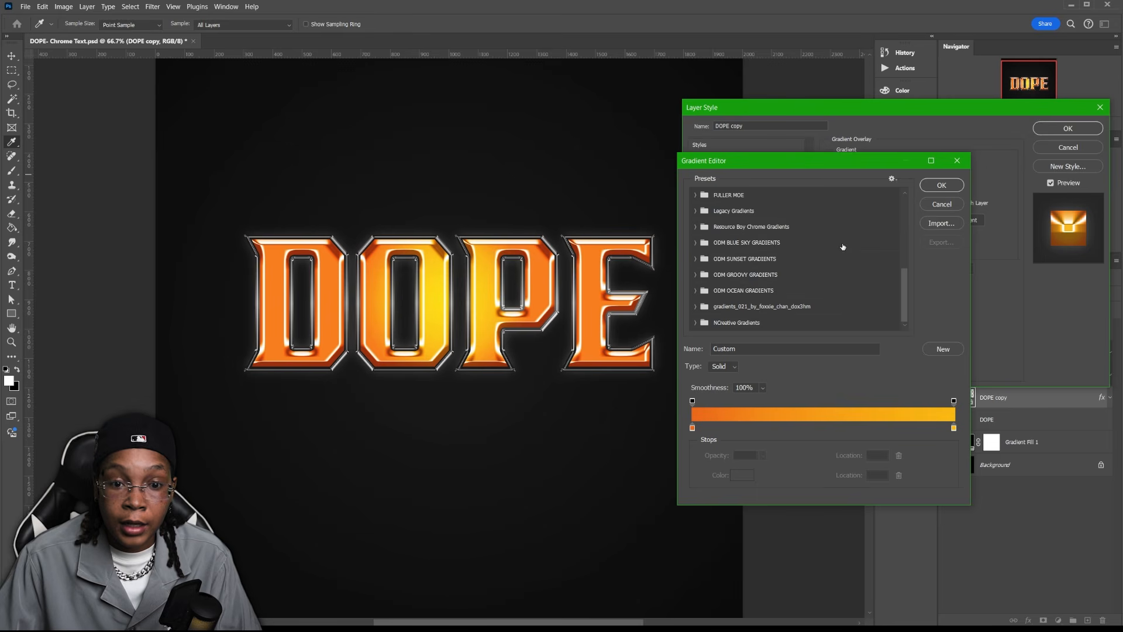
{"action": "left_click", "coordinate": [696, 228]}
{"action": "scroll", "coordinate": [760, 240], "scroll_direction": "down", "scroll_amount": 1}
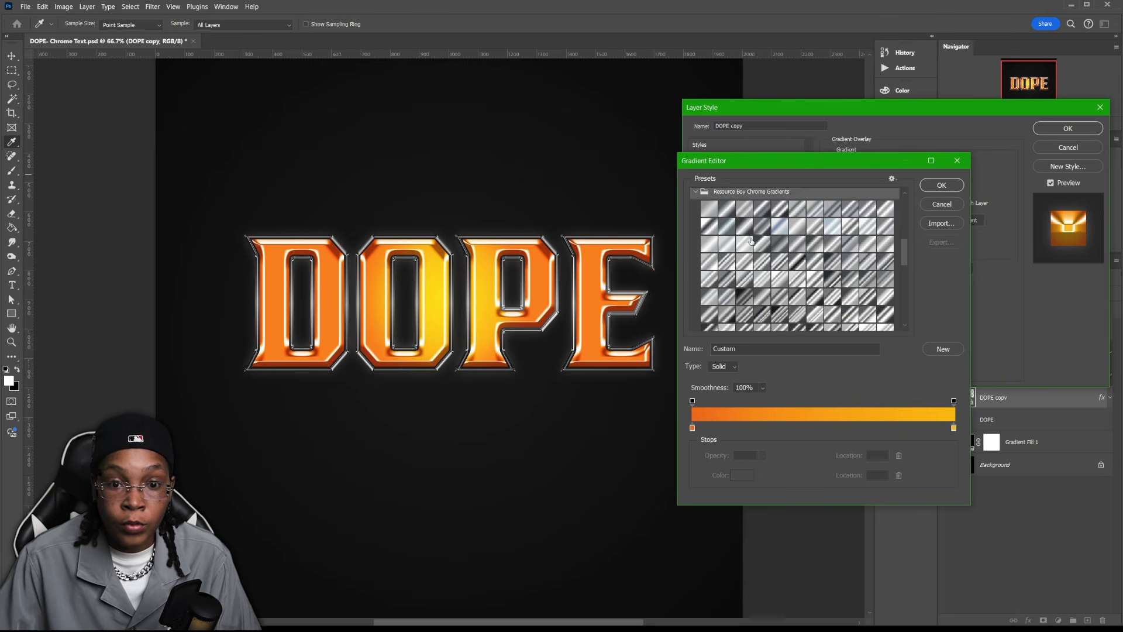
{"action": "left_click", "coordinate": [778, 227]}
{"action": "left_click", "coordinate": [770, 240]}
{"action": "left_click", "coordinate": [795, 243]}
{"action": "left_click", "coordinate": [815, 260]}
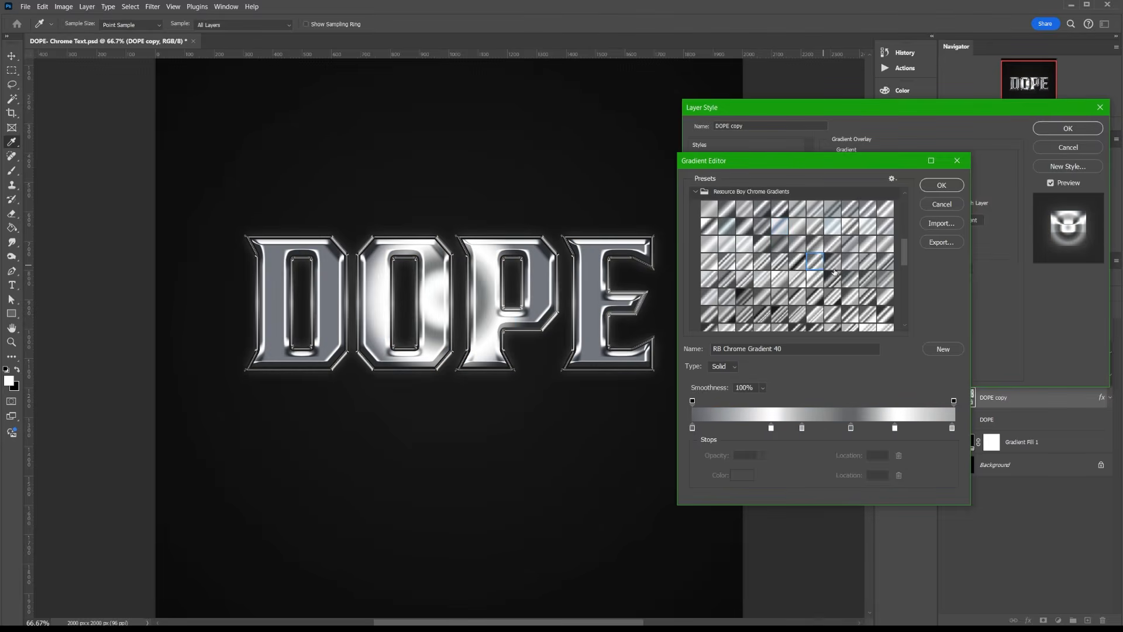
{"action": "left_click", "coordinate": [833, 262]}
{"action": "left_click", "coordinate": [931, 185]}
Set the Gradient Overlay style to Linear, switch to another chrome gradient and apply the layer style.
{"action": "left_click", "coordinate": [898, 206]}
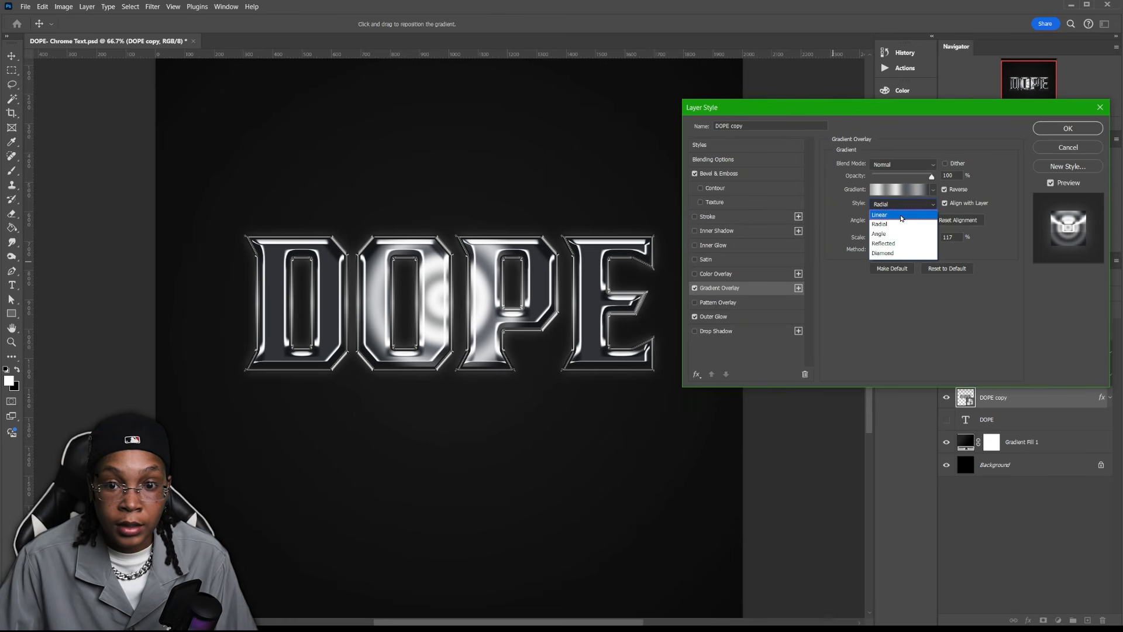
{"action": "left_click", "coordinate": [901, 217]}
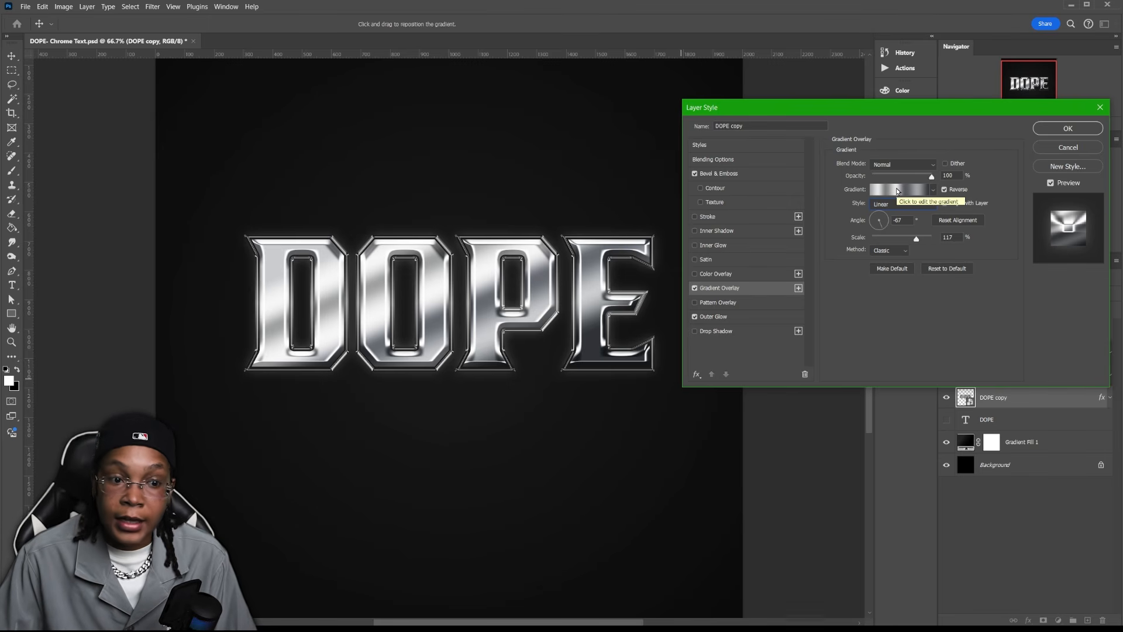
{"action": "left_click", "coordinate": [896, 190]}
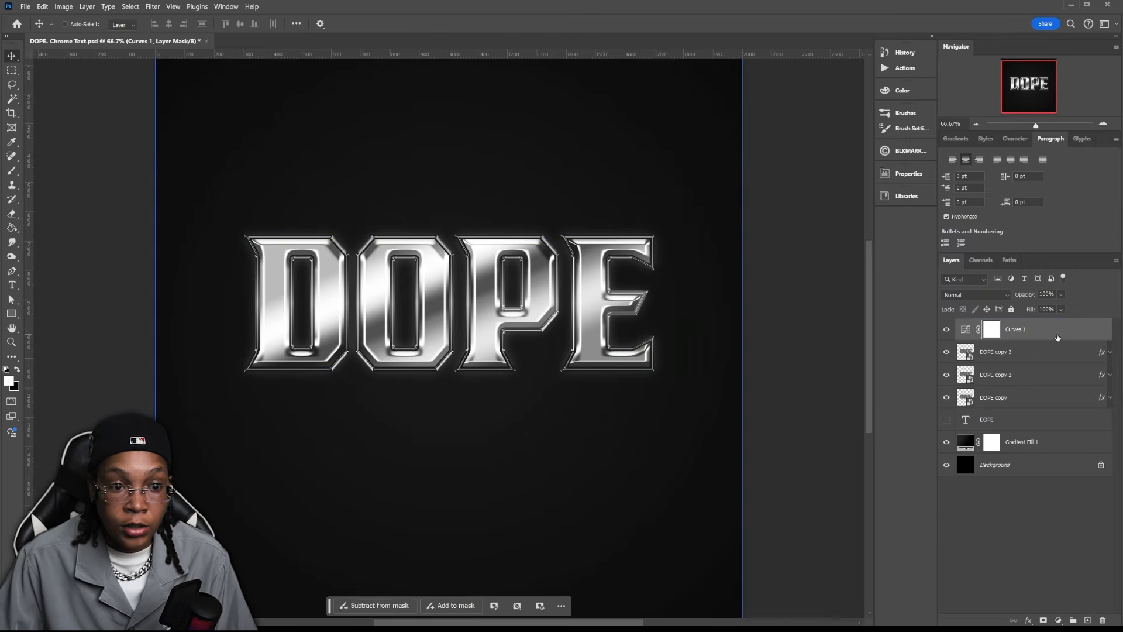
Add a new Gradient Map adjustment layer above the Curves 1 layer.
{"action": "key", "text": "ctrl+semicolon"}
{"action": "left_click", "coordinate": [1060, 621]}
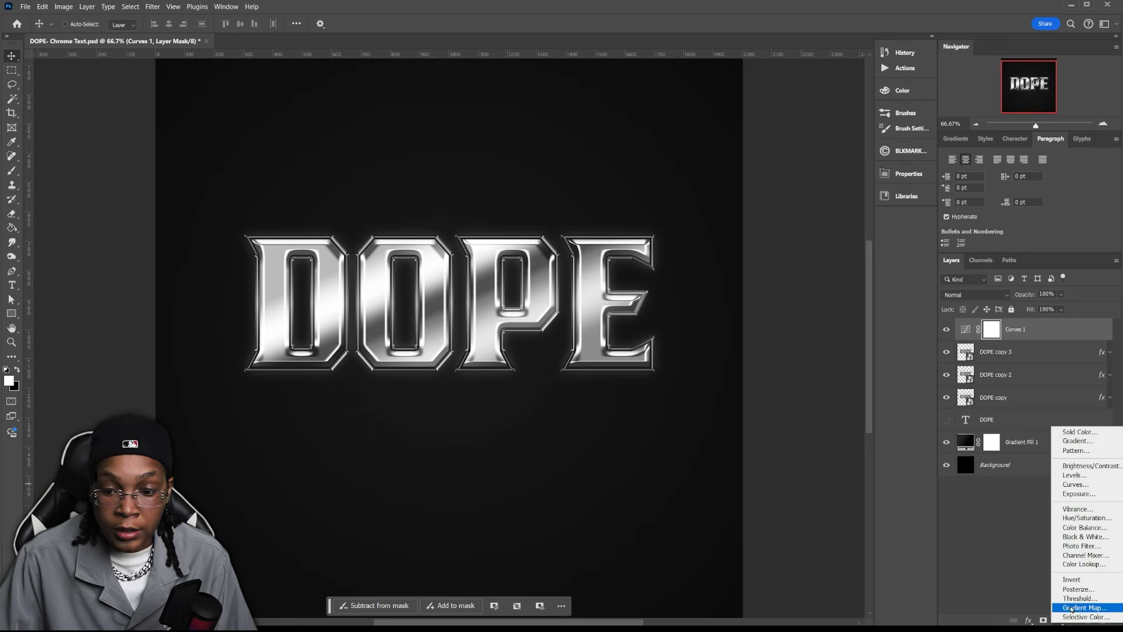
{"action": "left_click", "coordinate": [1006, 596]}
Apply the red-orange Sunset 7 preset from ODM SUNSET GRADIENTS to the Gradient Map.
{"action": "left_click", "coordinate": [789, 219]}
{"action": "scroll", "coordinate": [722, 266], "scroll_direction": "down", "scroll_amount": 3}
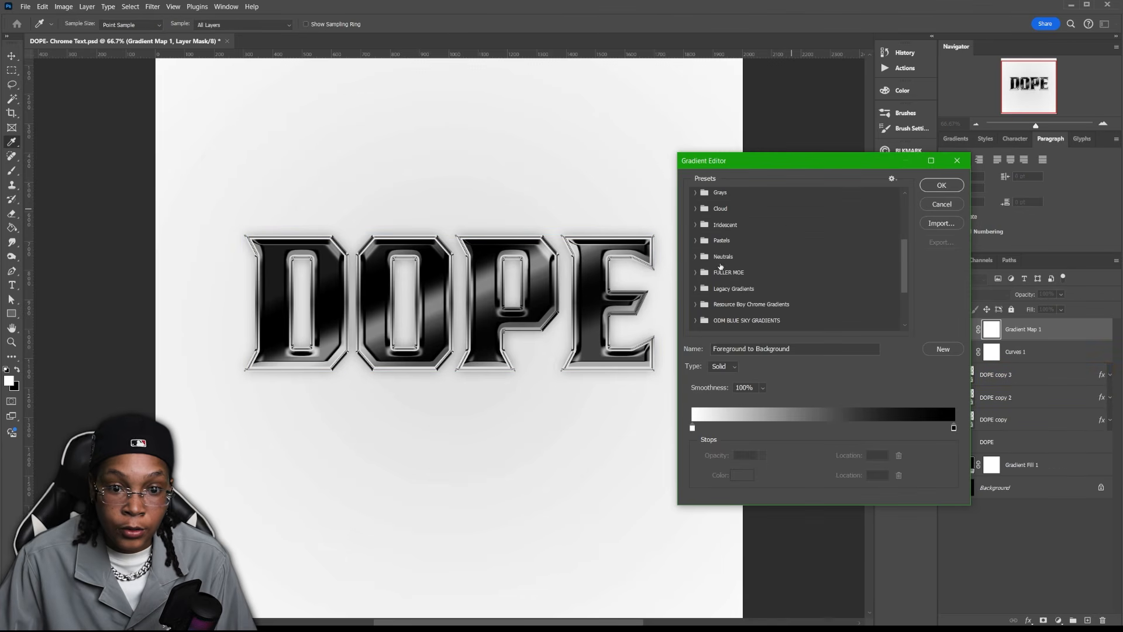
{"action": "scroll", "coordinate": [693, 305], "scroll_direction": "down", "scroll_amount": 2}
{"action": "left_click", "coordinate": [695, 292]}
{"action": "scroll", "coordinate": [758, 267], "scroll_direction": "down", "scroll_amount": 3}
{"action": "left_click", "coordinate": [758, 267]}
{"action": "left_click", "coordinate": [812, 244]}
{"action": "left_click", "coordinate": [930, 205]}
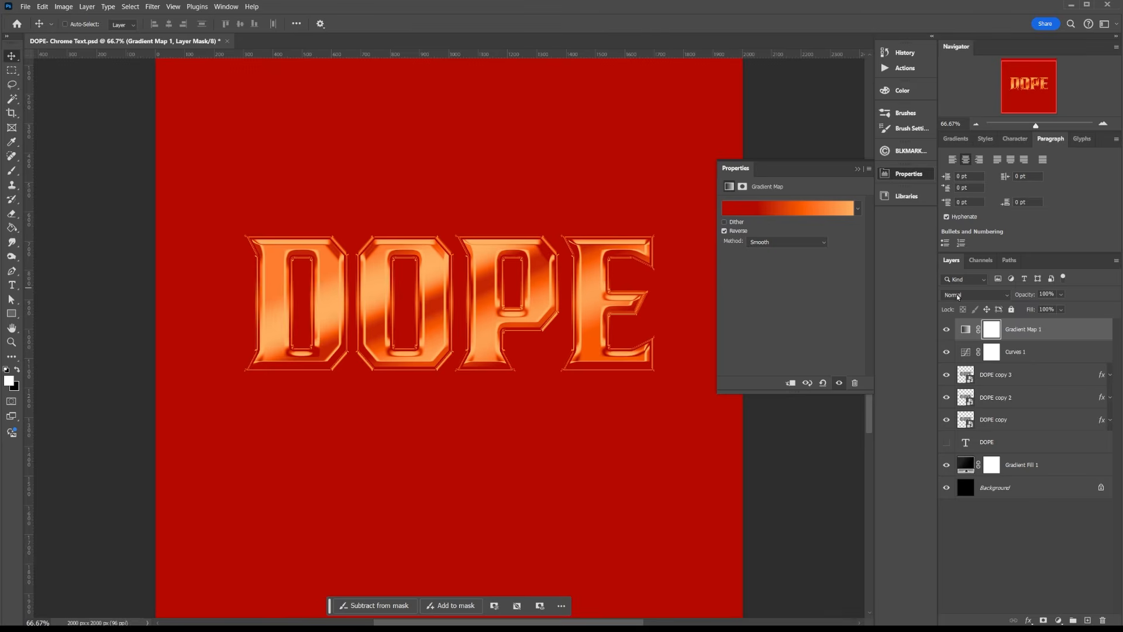
Set the Gradient Map layer's blend mode to Color Burn.
{"action": "left_click", "coordinate": [958, 297]}
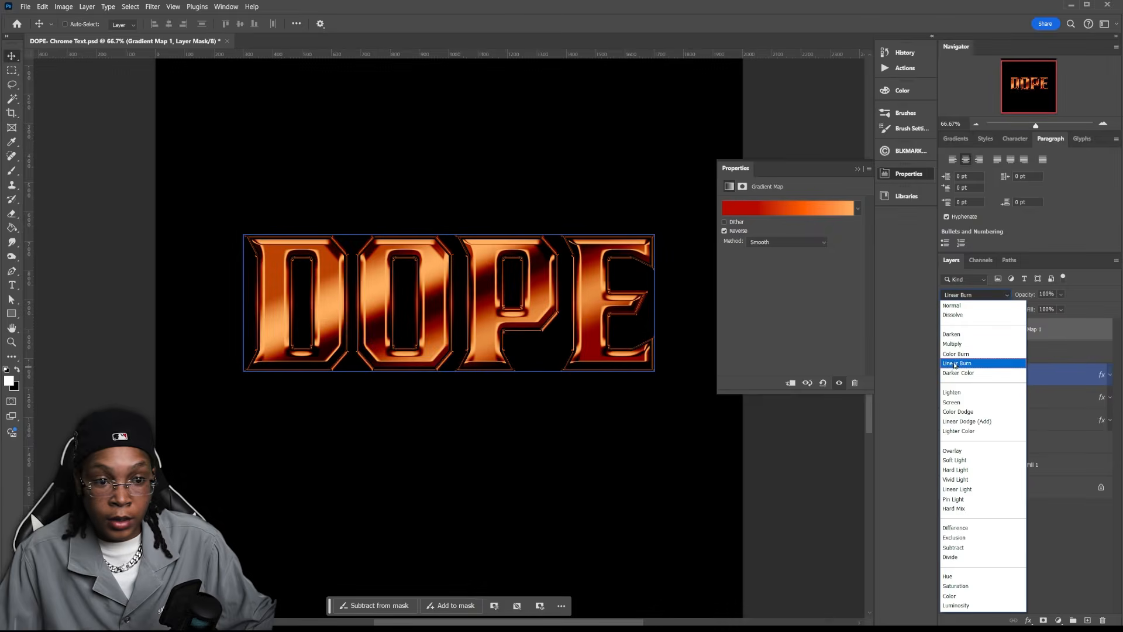
{"action": "left_click", "coordinate": [957, 355]}
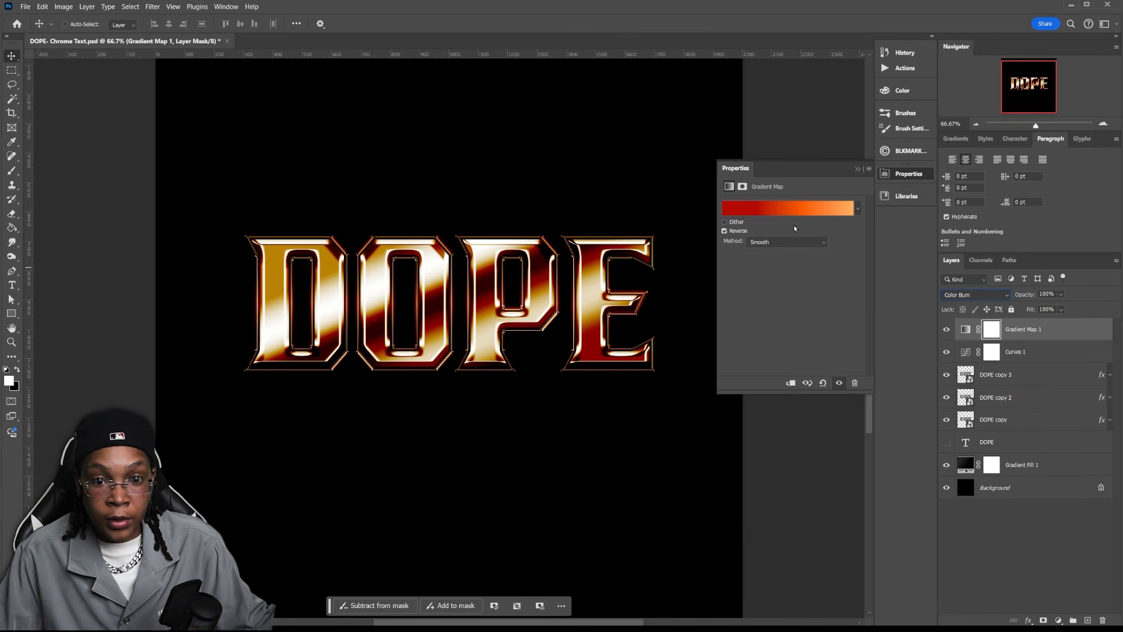
Replace the Gradient Map's gradient with the Sunset 2 preset from ODM SUNSET GRADIENTS.
{"action": "left_click", "coordinate": [781, 210]}
{"action": "scroll", "coordinate": [741, 291], "scroll_direction": "down", "scroll_amount": 2}
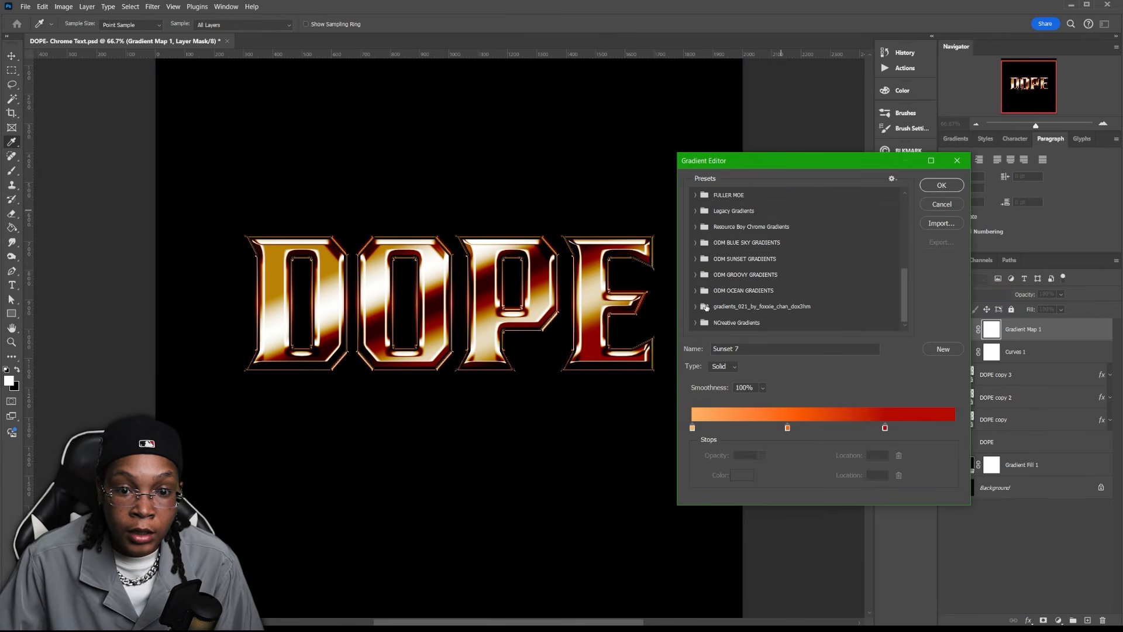
{"action": "scroll", "coordinate": [749, 262], "scroll_direction": "up", "scroll_amount": 1}
{"action": "left_click", "coordinate": [737, 294]}
{"action": "scroll", "coordinate": [739, 280], "scroll_direction": "down", "scroll_amount": 1}
{"action": "left_click", "coordinate": [745, 258]}
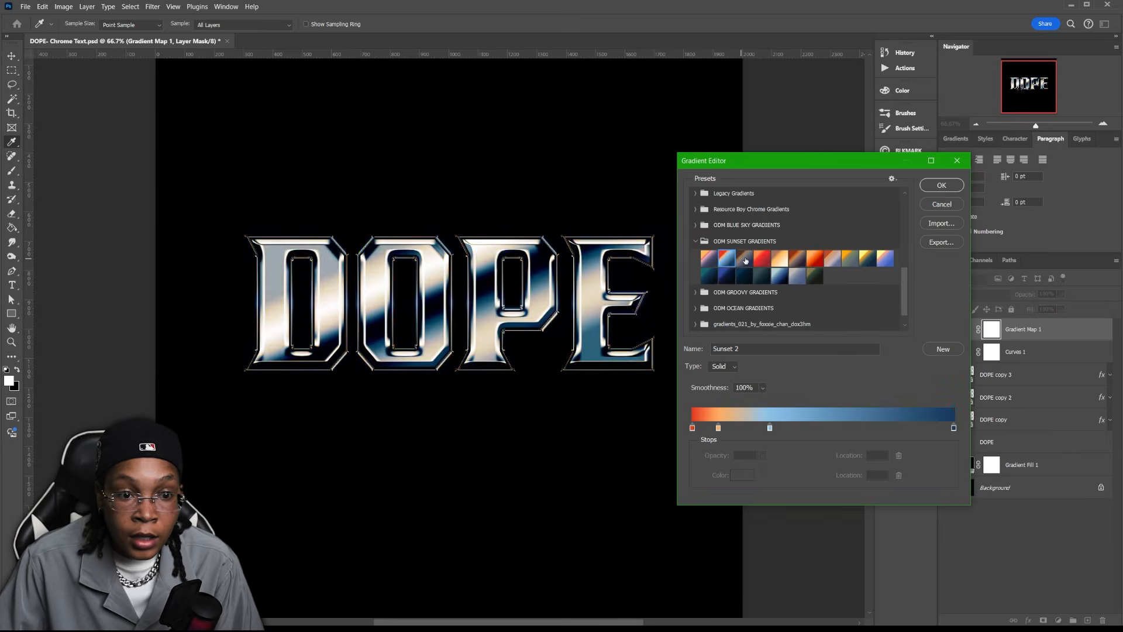
{"action": "left_click", "coordinate": [727, 259]}
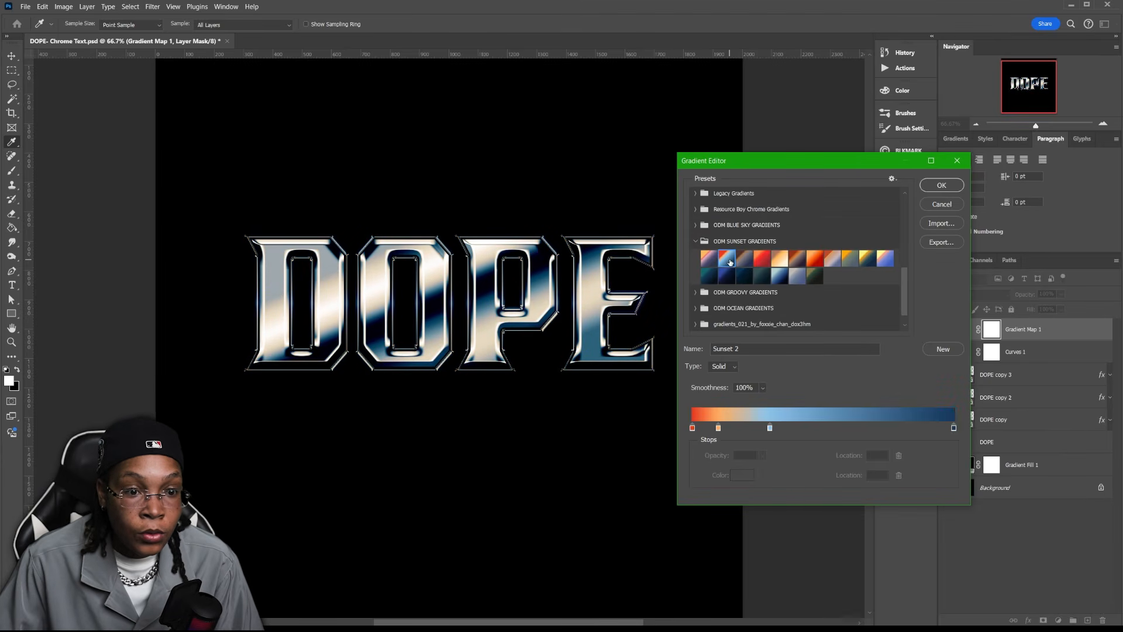
{"action": "left_click", "coordinate": [941, 185]}
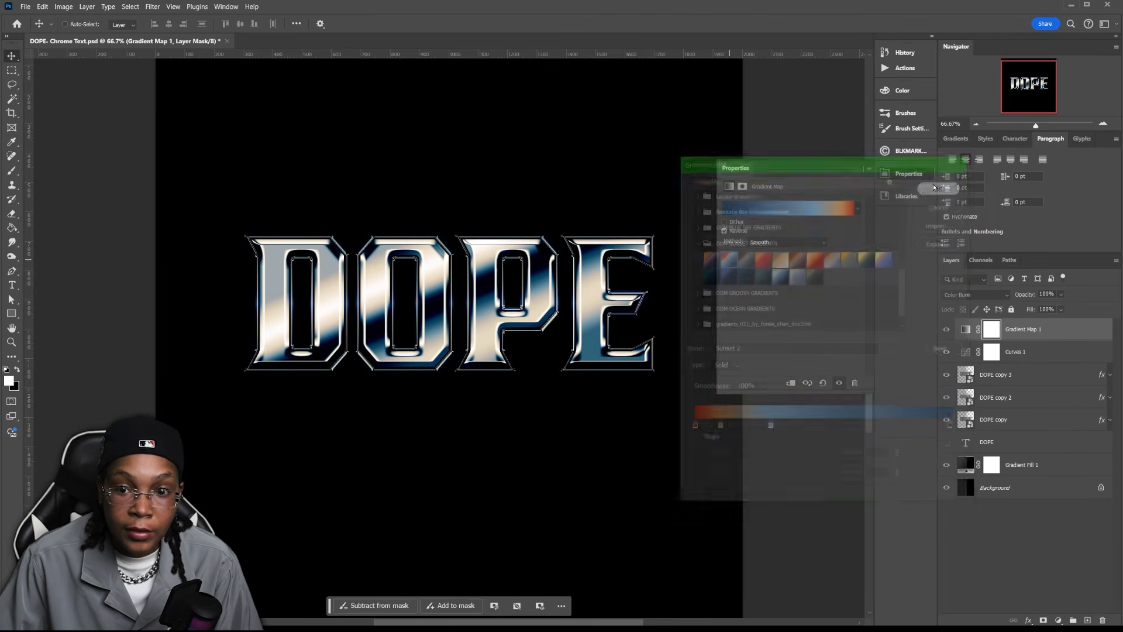
Open the contents of the DOPE copy smart object and replace its text with YERR.
{"action": "left_click", "coordinate": [858, 170]}
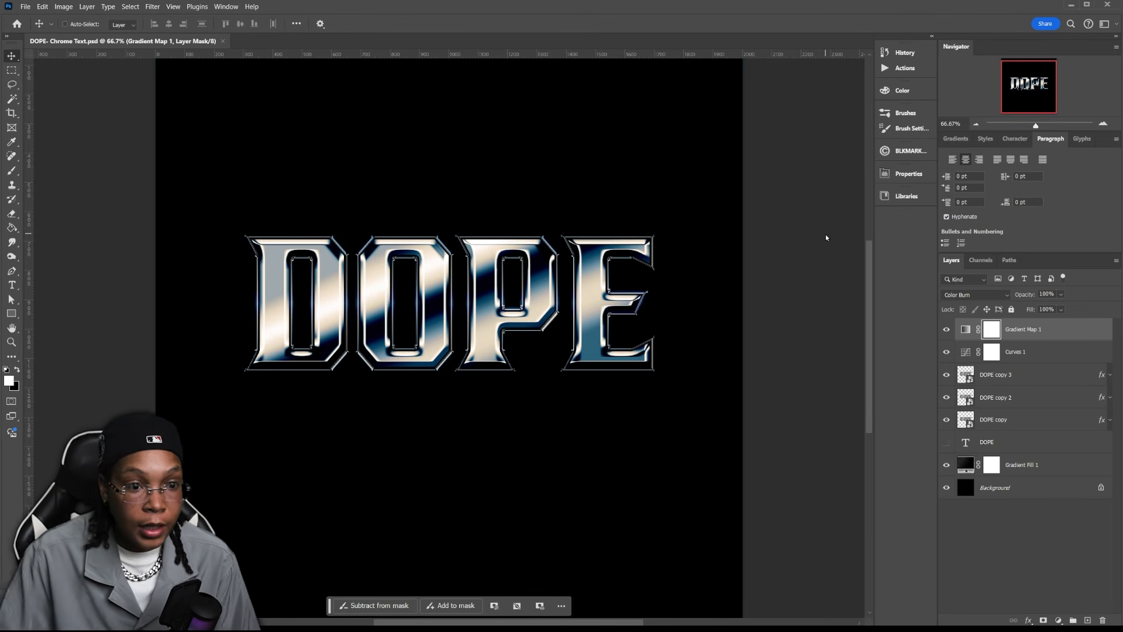
{"action": "left_click", "coordinate": [1007, 416]}
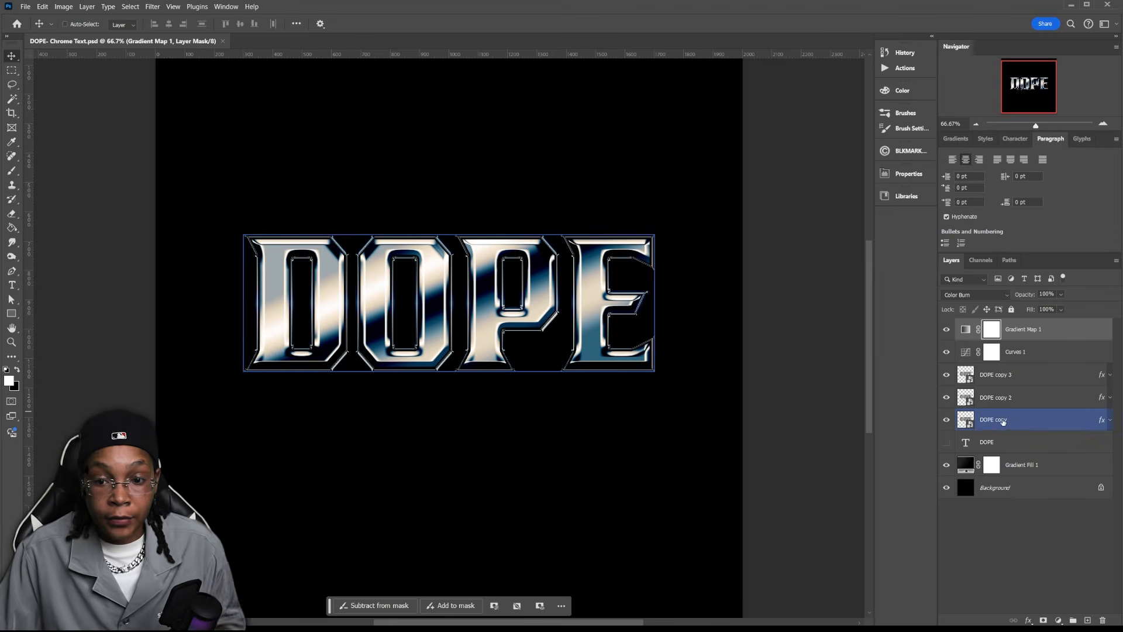
{"action": "double_click", "coordinate": [976, 421]}
{"action": "key", "text": "t"}
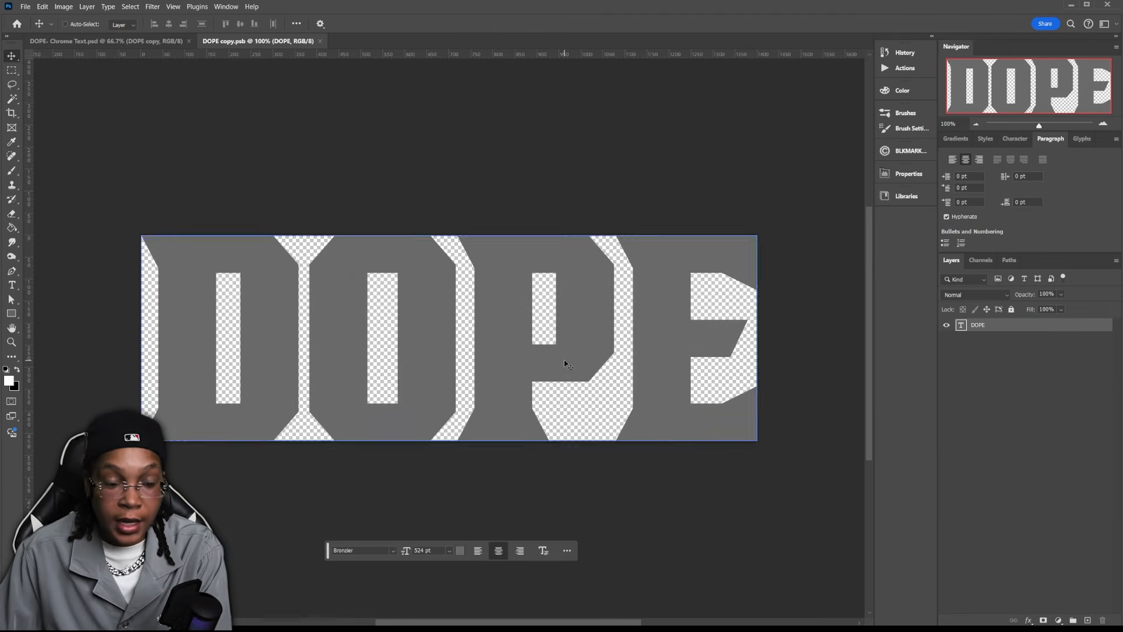
{"action": "double_click", "coordinate": [555, 359]}
{"action": "type", "text": "YERR"}
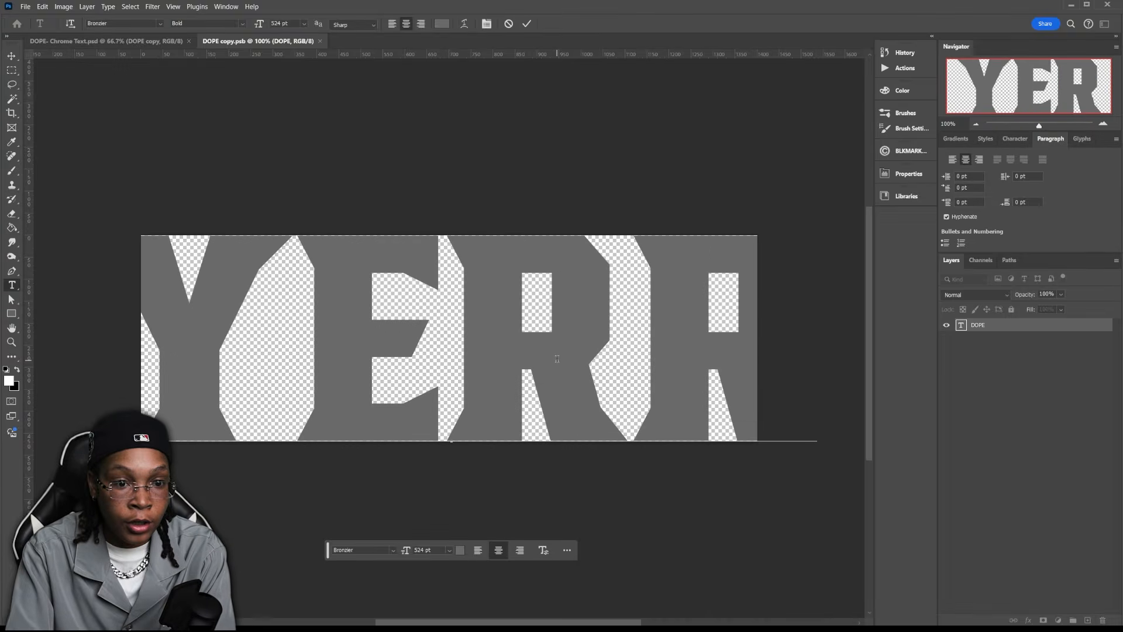
Reduce the font size of the YERR text to fit the smart object's canvas and move the text slightly upward.
{"action": "key", "text": "ctrl+a"}
{"action": "left_click_drag", "start_coordinate": [259, 24], "coordinate": [216, 45]}
{"action": "key", "text": "ctrl+Return"}
{"action": "key", "text": "v"}
{"action": "left_click_drag", "start_coordinate": [277, 319], "coordinate": [278, 299]}
Save the smart object's YERR text into DOPE- Chrome Text.psd, and undo that smart object update in the chrome document.
{"action": "key", "text": "ctrl+s"}
{"action": "left_click", "coordinate": [104, 41]}
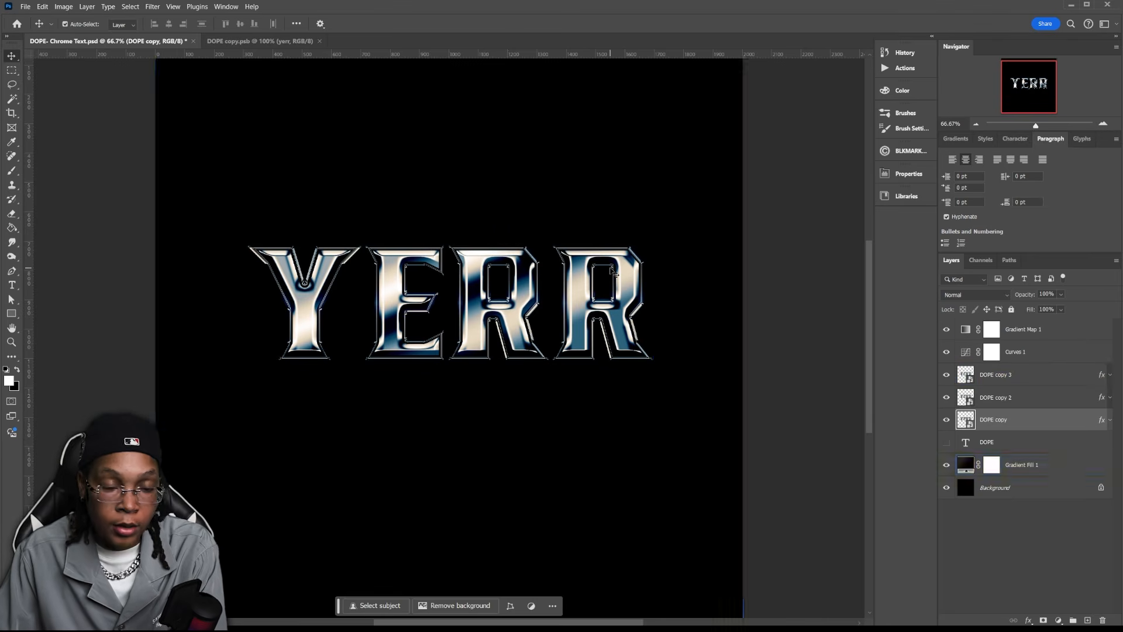
{"action": "key", "text": "ctrl+z"}
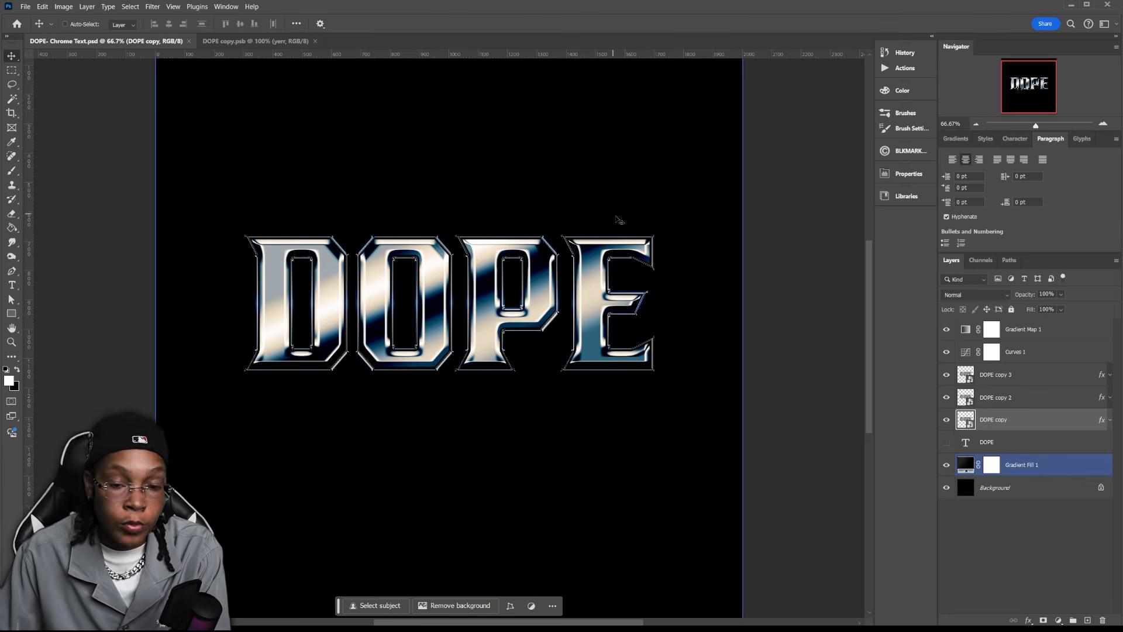